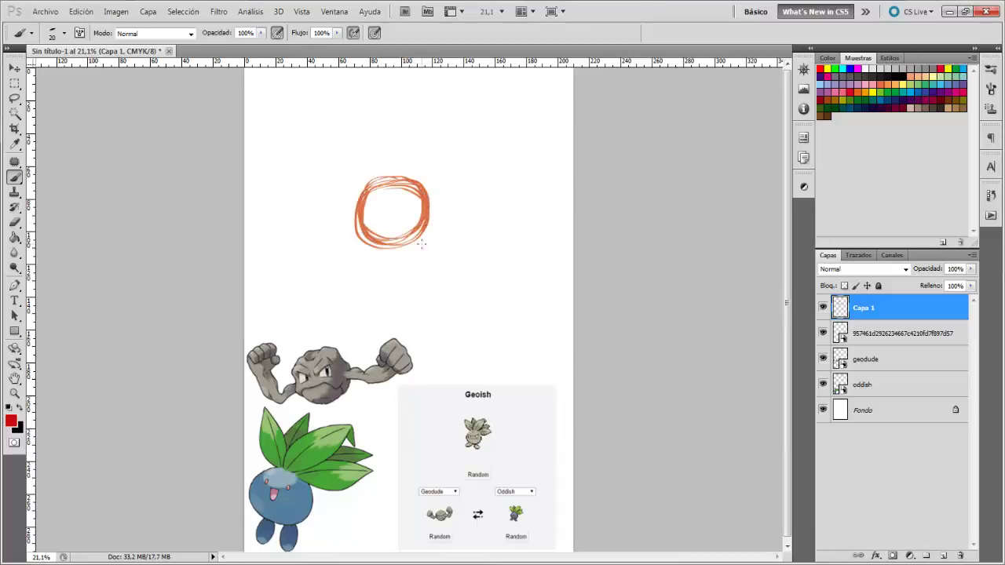
- Sketch two small orange loop feet and three leaf strokes on the creature's head
drag(429, 230, 417, 265)
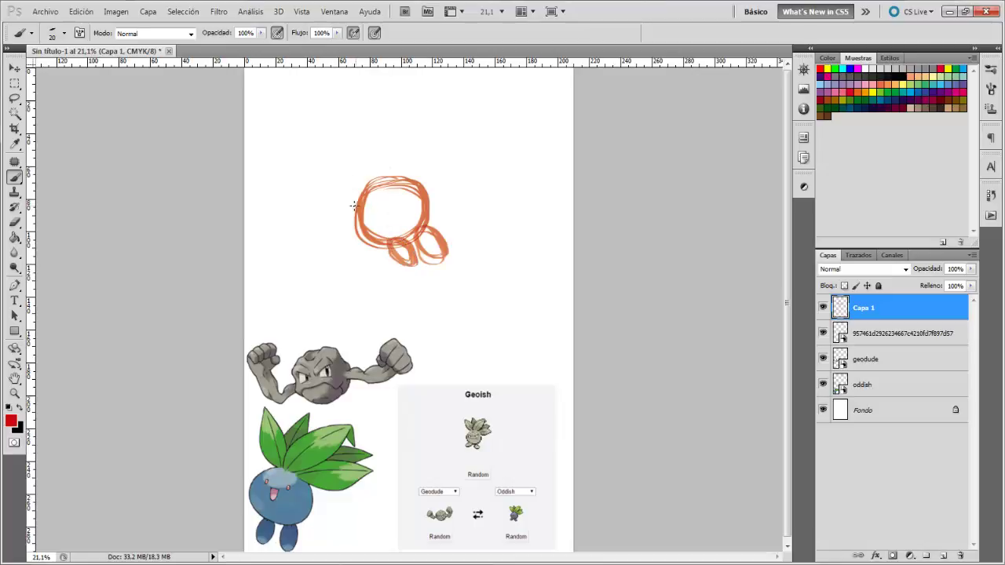
drag(316, 170, 313, 164)
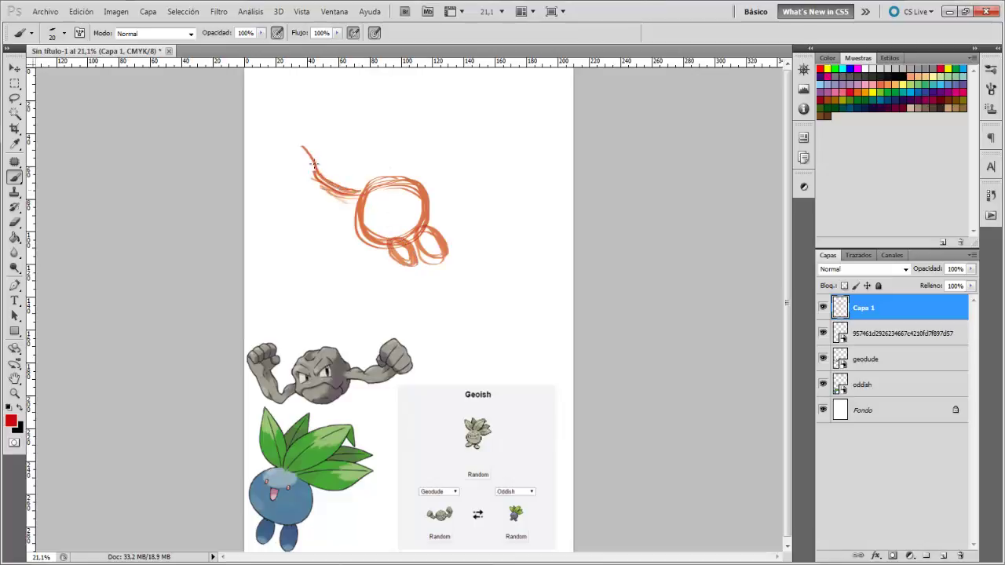
drag(345, 99, 357, 163)
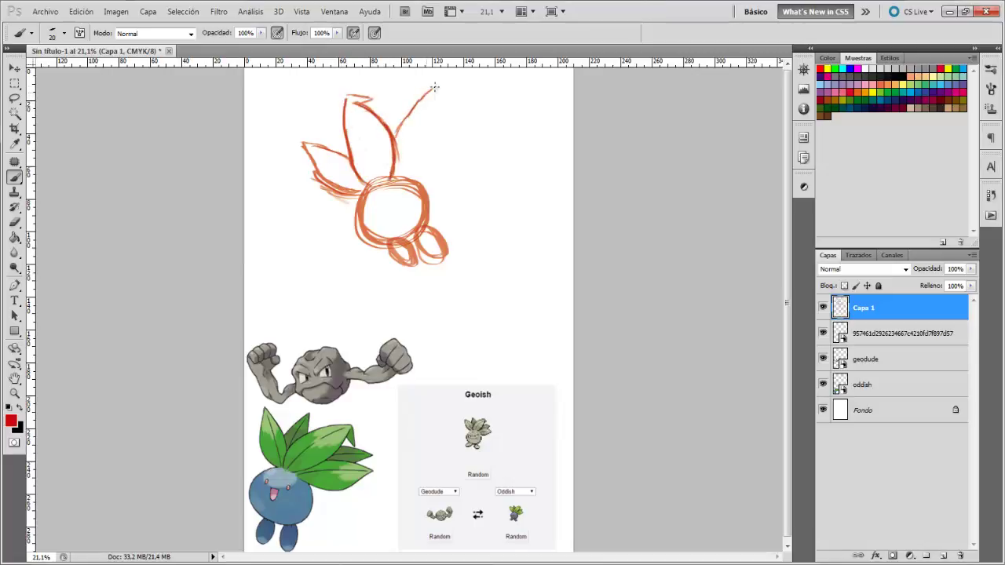
mouse_move(435, 87)
mouse_down()
mouse_move(431, 150)
mouse_move(410, 165)
mouse_up()
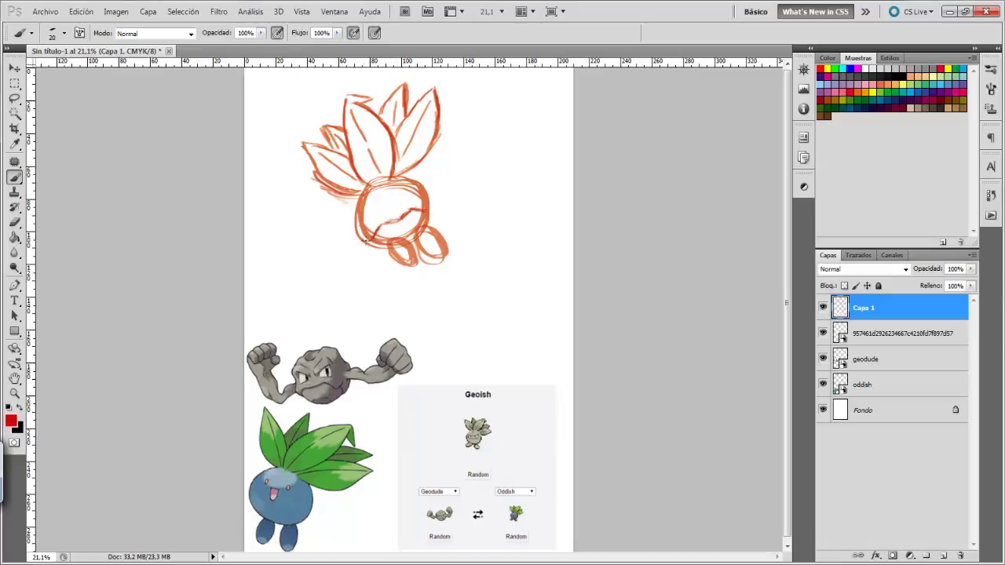
- Adjust the brush size and draw the smiling facial features on the head
right_click(387, 192)
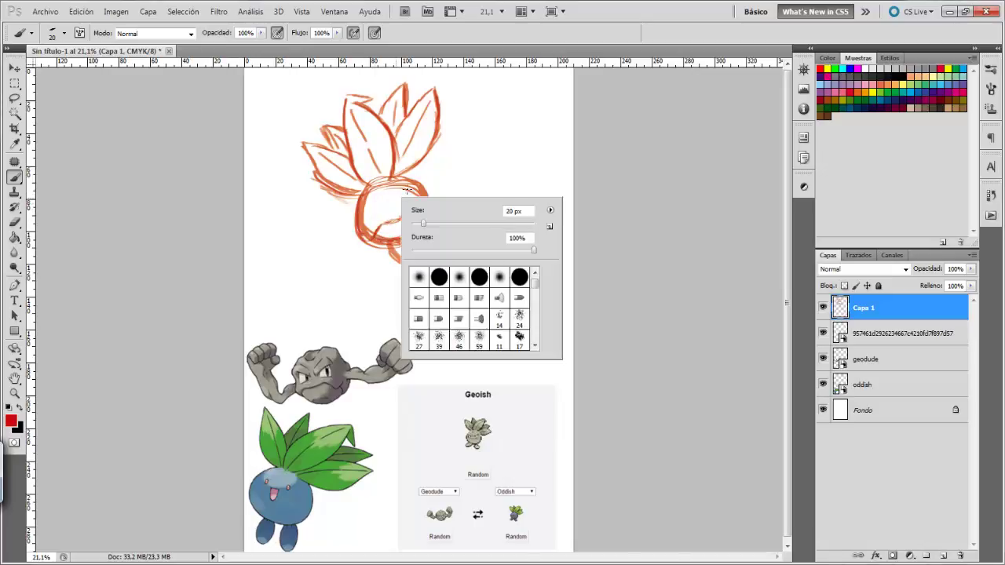
click(382, 199)
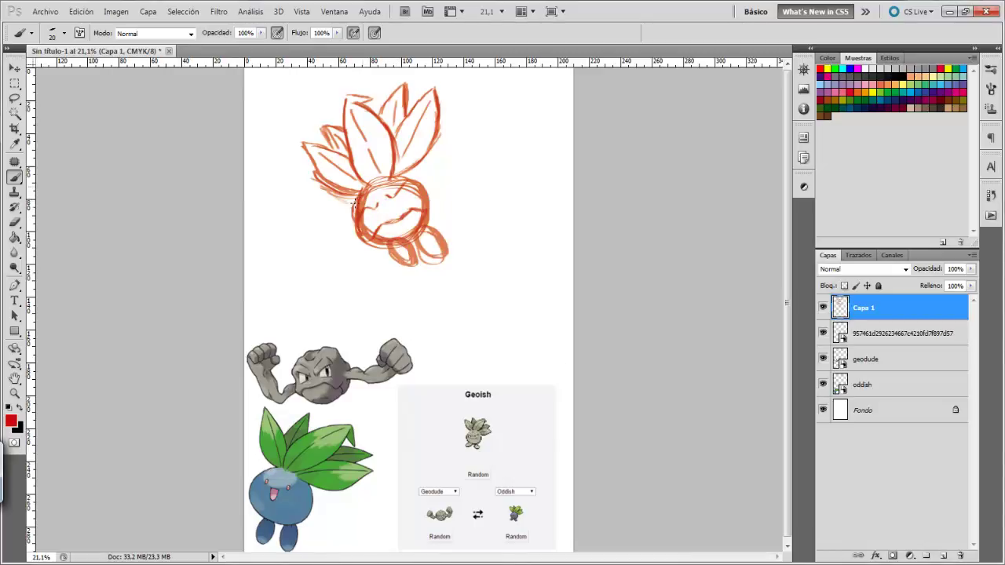
drag(383, 211, 366, 219)
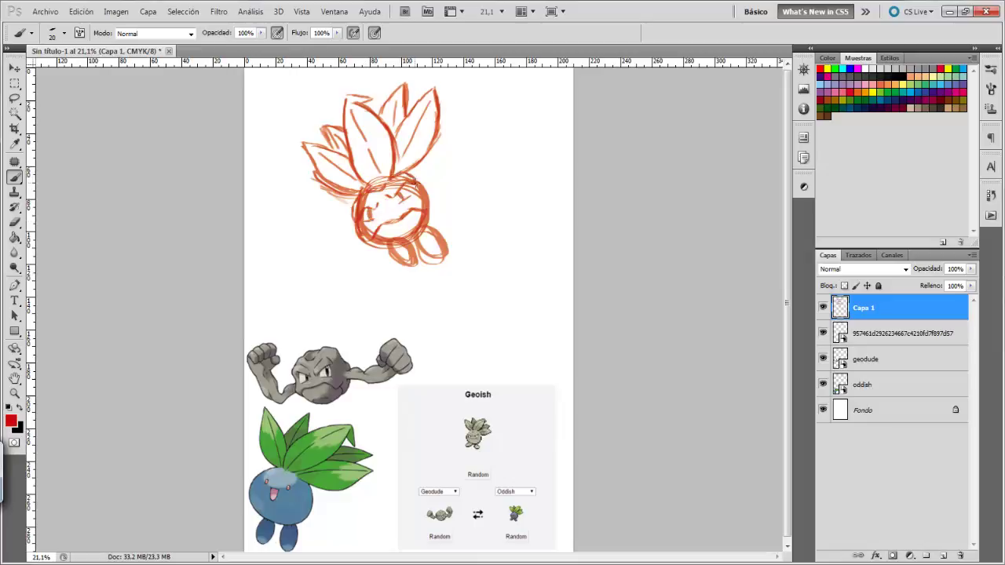
drag(416, 183, 431, 202)
- On a new layer, draw a blue circle over the sketched body and enlarge it to about 160%
key(ctrl+shift+alt+n)
click(11, 421)
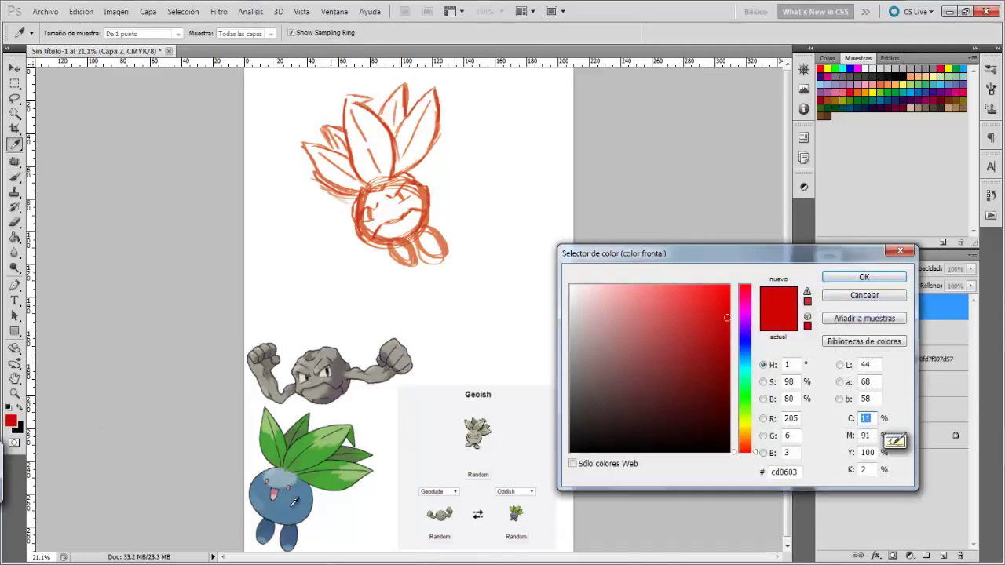
click(271, 503)
key(Return)
key(u)
drag(338, 203, 464, 334)
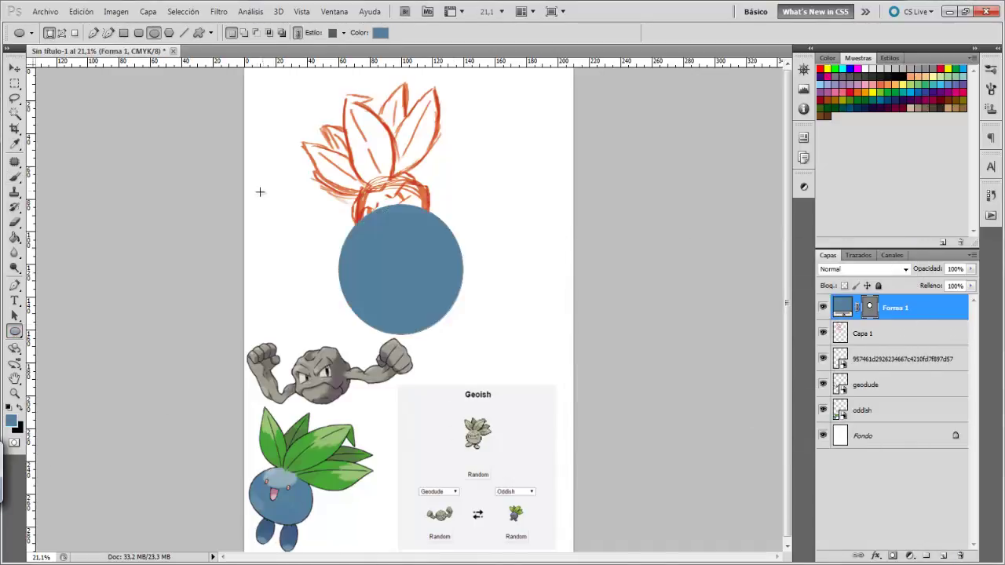
key(ctrl+t)
mouse_move(476, 202)
mouse_down()
mouse_move(341, 335)
mouse_move(340, 356)
mouse_up()
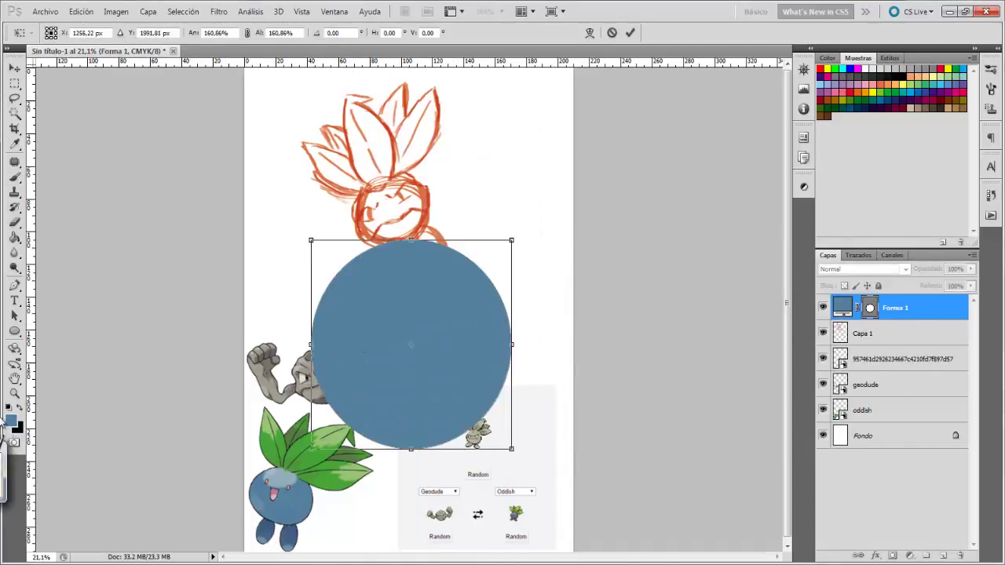
key(Return)
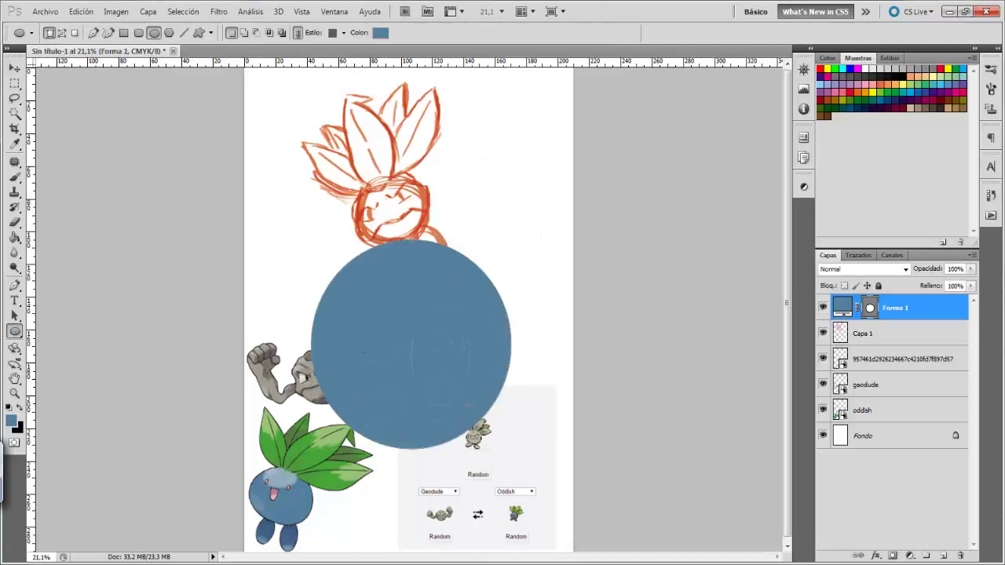
- Draw a blue oval and rotate it into a tilted foot at the lower right
drag(410, 303, 483, 416)
key(ctrl+t)
drag(446, 359, 503, 447)
key(Return)
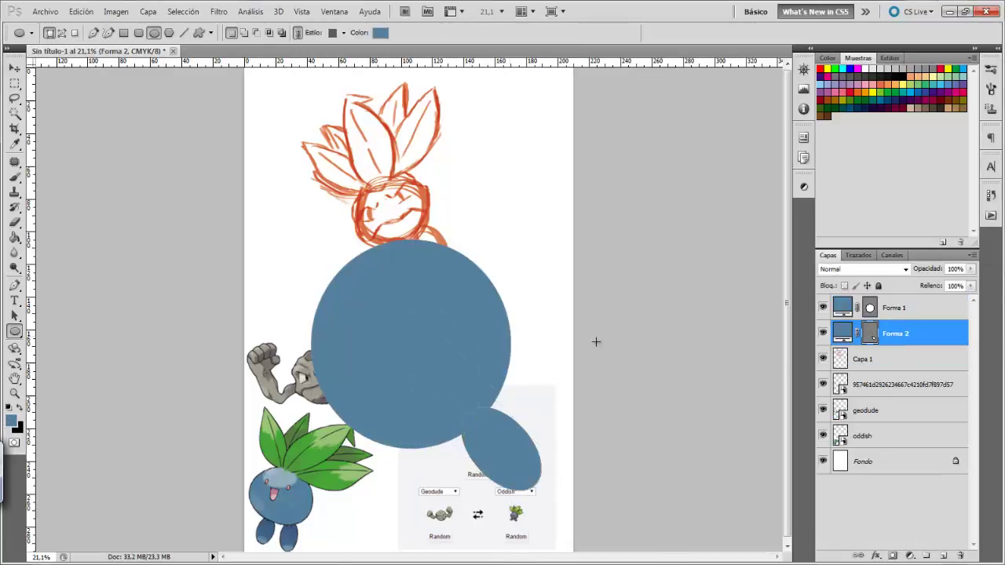
- Give the foot layer Forma 2 a dark blue stroke outline
double_click(926, 333)
click(579, 472)
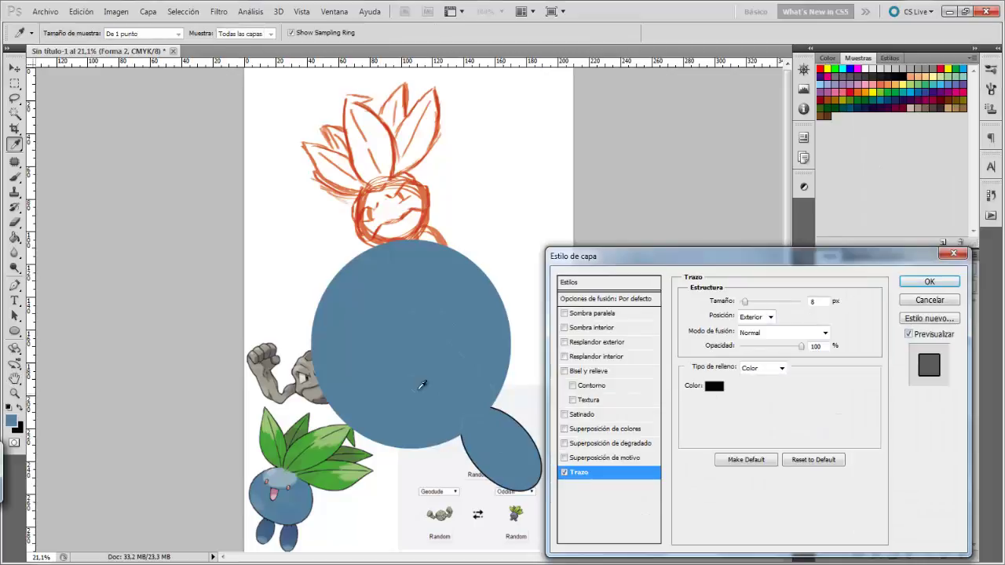
click(713, 386)
click(879, 275)
drag(744, 302, 747, 302)
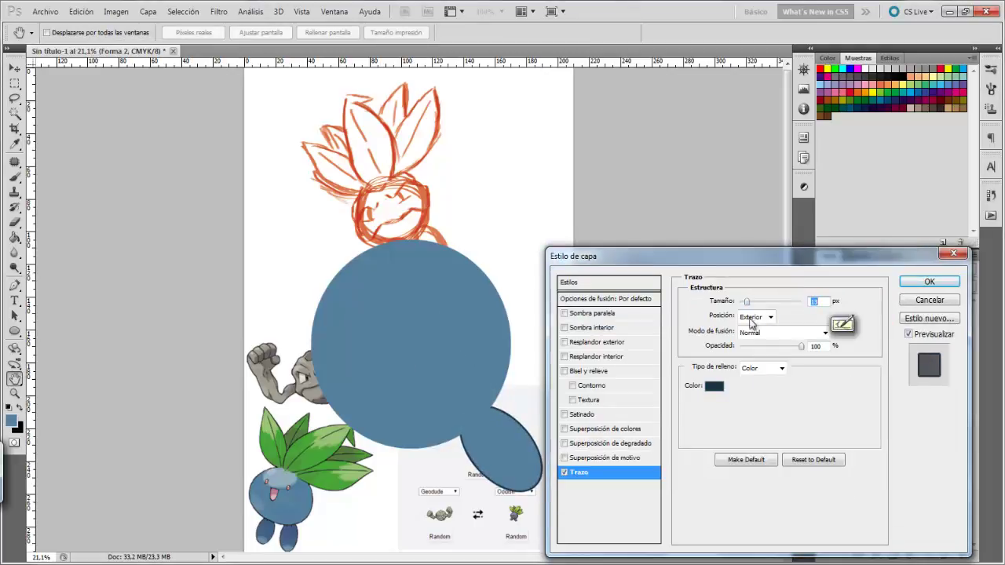
click(929, 281)
- Zoom in and draw a small rectangle, Forma 3, rotated -45° at the foot joint
key(z)
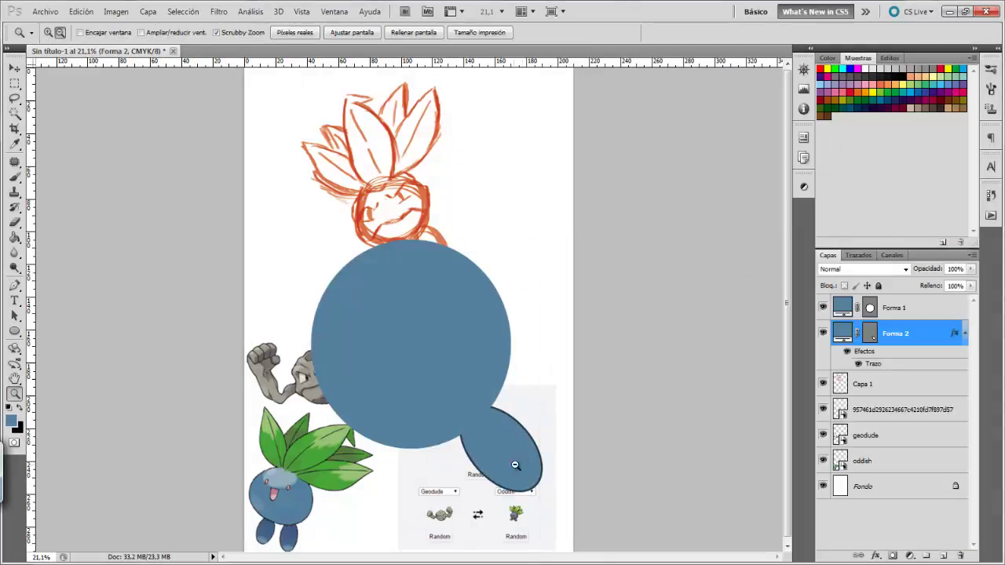
drag(408, 500, 498, 425)
scroll(498, 425, down, 1)
click(14, 331)
drag(449, 270, 502, 338)
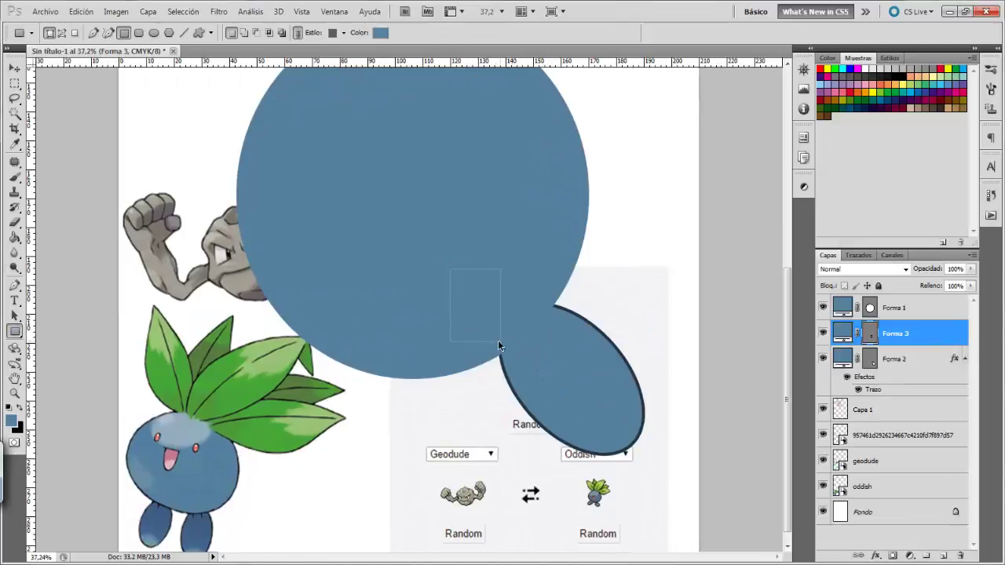
key(ctrl+t)
drag(442, 345, 455, 337)
key(Return)
- Give the rectangle layer Forma 3 a dark blue stroke outline
key(v)
double_click(921, 370)
click(568, 474)
click(713, 385)
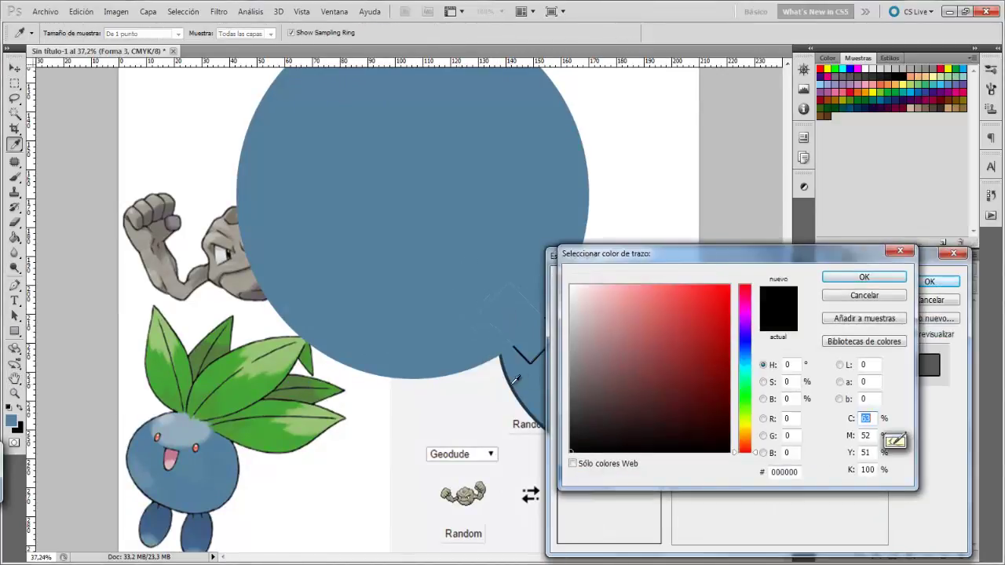
click(510, 384)
click(864, 278)
click(929, 282)
- Rotate the angled piece slightly to fit the foot joint
key(ctrl+t)
scroll(246, 231, up, 5)
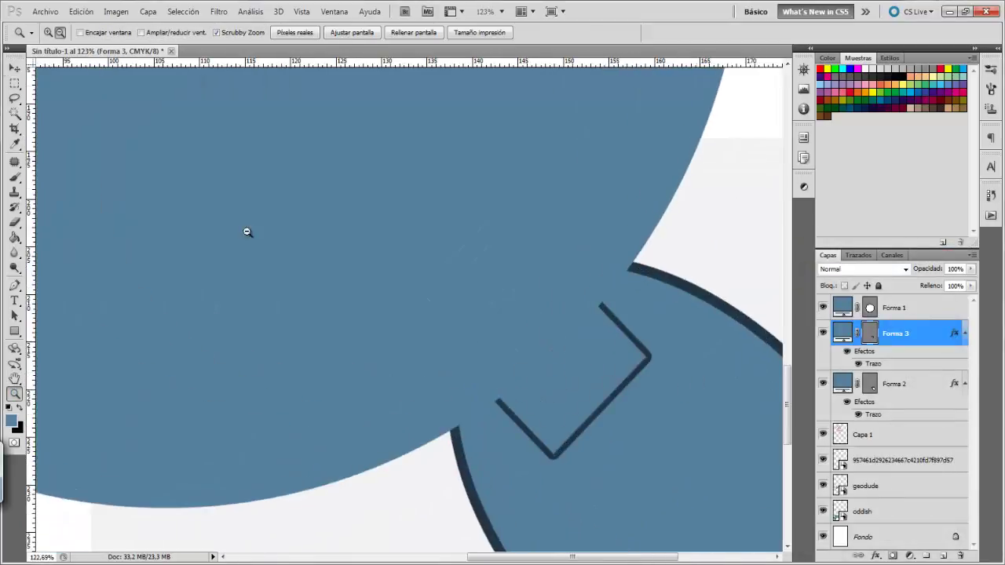
drag(290, 346, 298, 369)
key(Return)
- Add a new empty layer and start a curved Pen path near the angled piece
key(p)
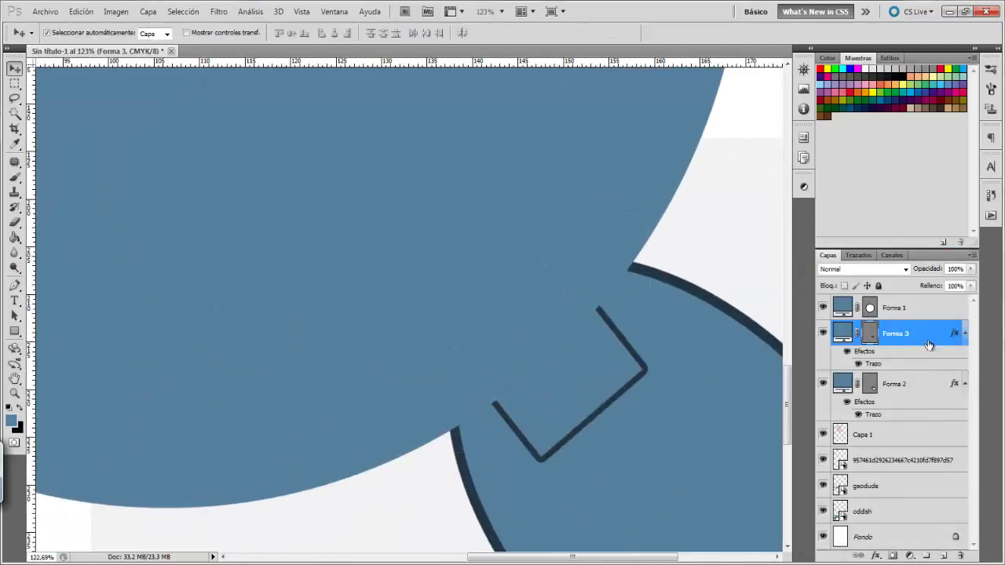
click(926, 556)
click(490, 373)
click(512, 432)
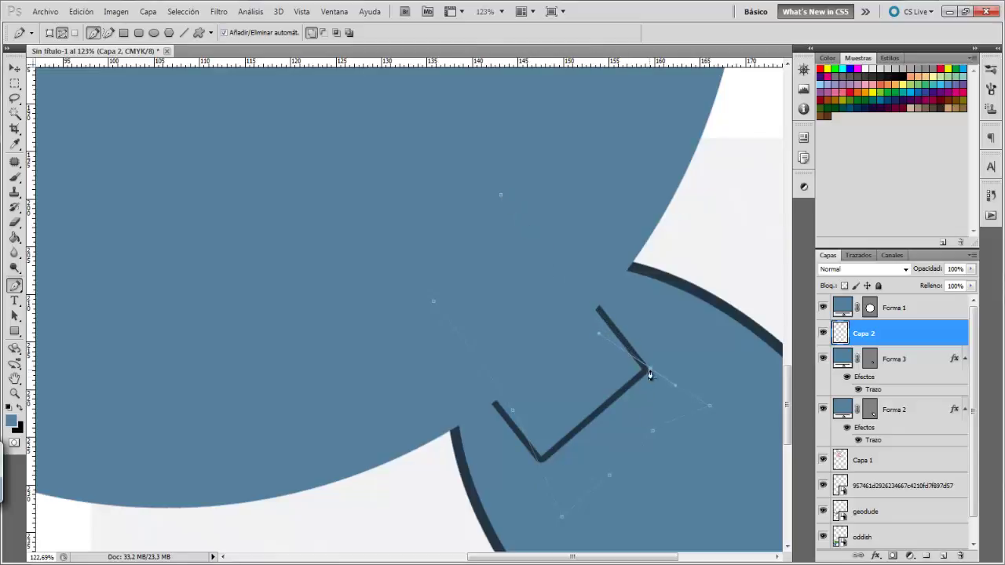
- Use the Pen path to trim the angled piece, then refit and zoom on the foot
right_click(339, 304)
click(367, 327)
click(14, 379)
double_click(14, 378)
click(15, 393)
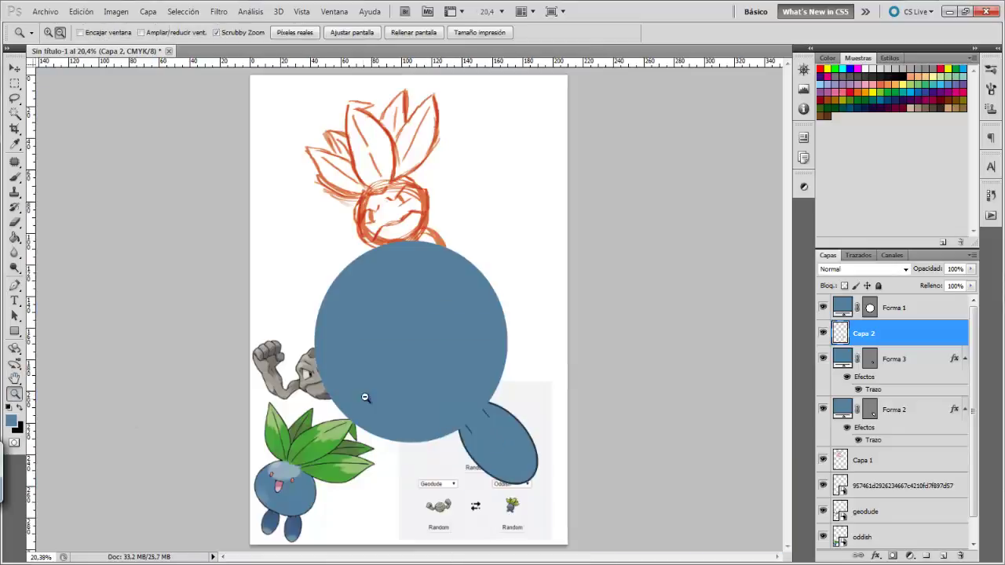
click(361, 399)
- Hide Forma 2 and test a soft brush stroke on Capa 2, then undo it
click(896, 359)
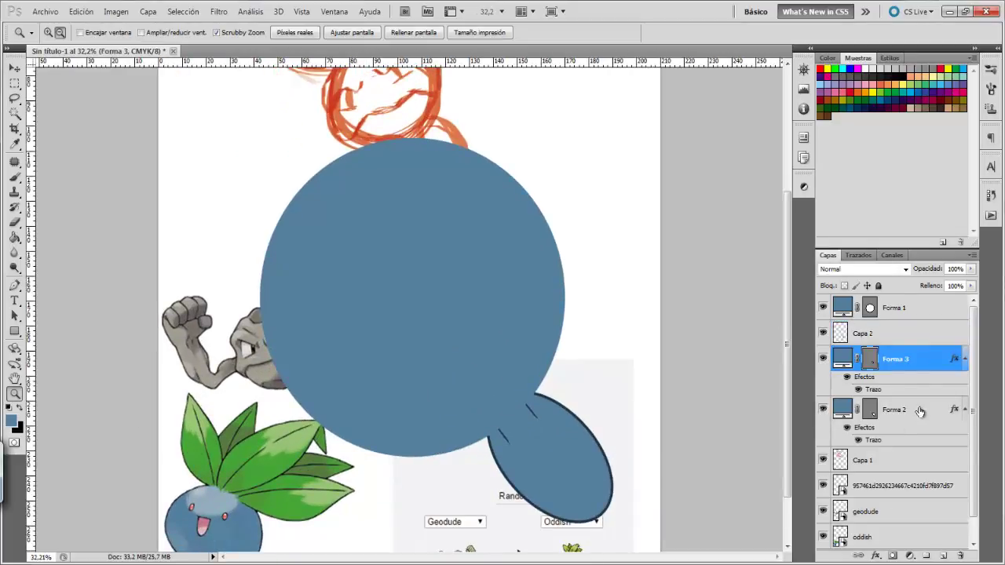
click(919, 410)
click(823, 409)
drag(526, 424, 581, 424)
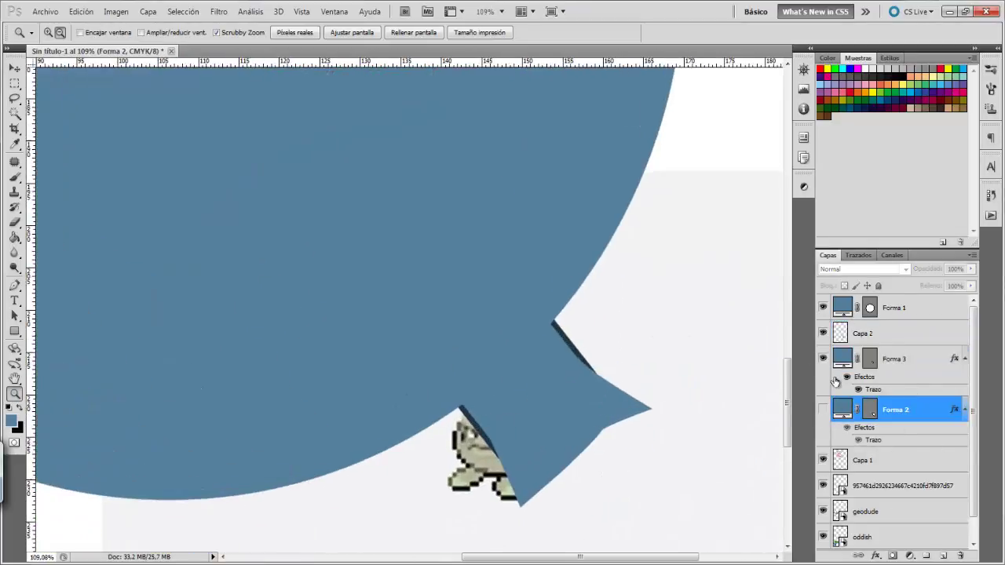
click(864, 333)
key(b)
mouse_move(647, 409)
mouse_down()
mouse_move(564, 479)
mouse_move(617, 410)
mouse_move(588, 433)
mouse_move(610, 457)
mouse_up()
key(ctrl+z)
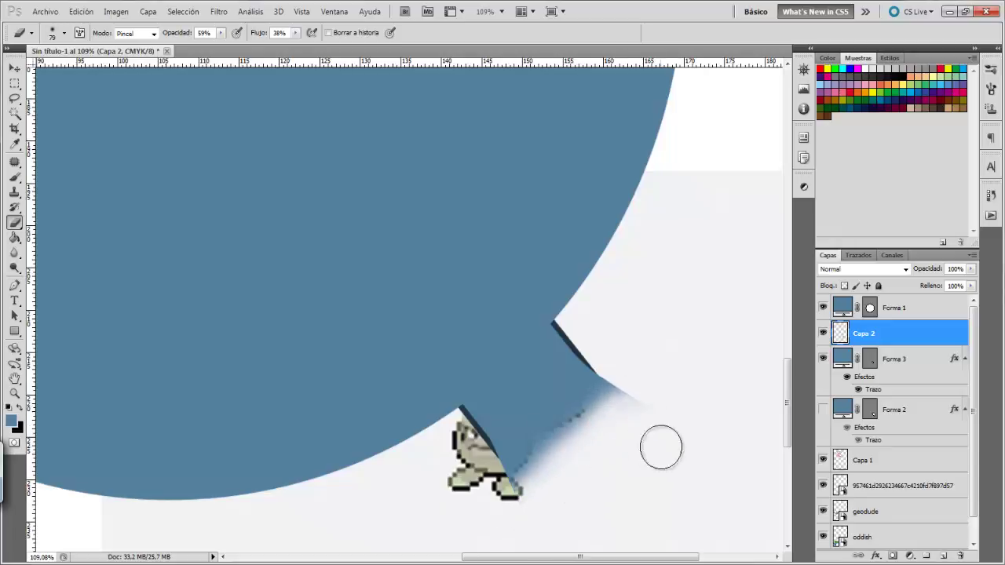
- Show the Forma 2 foot layer again and zoom back in on the foot
click(15, 378)
double_click(15, 379)
click(823, 409)
key(z)
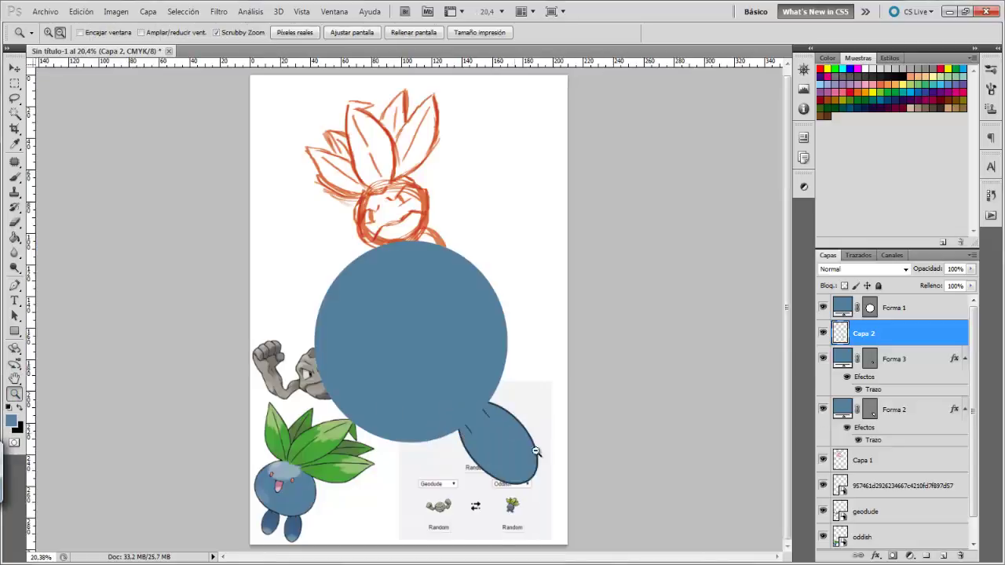
click(458, 332)
- Duplicate Forma 2, offset the copy slightly, and fill the lower foot with darker blue #4a6b85
right_click(894, 409)
click(864, 145)
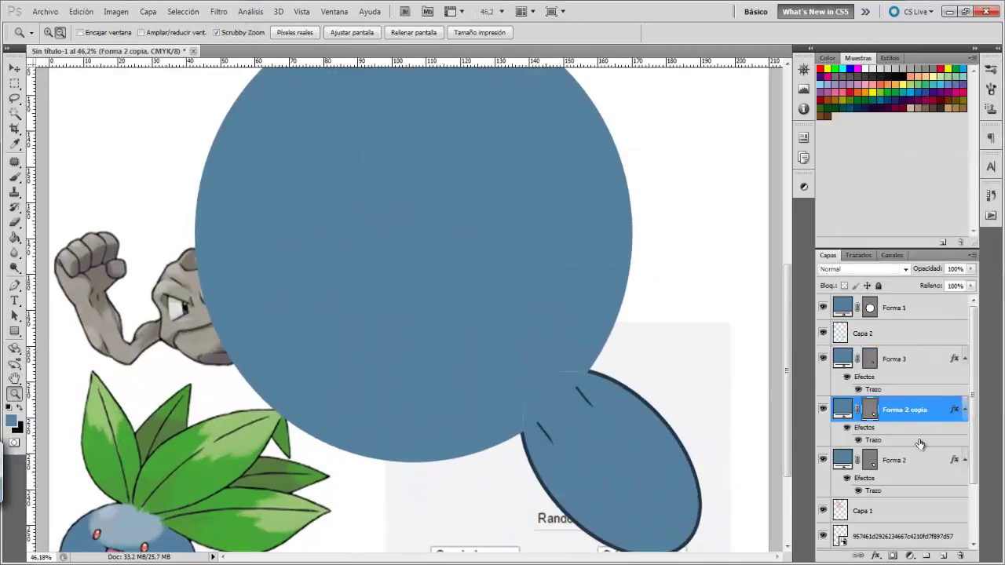
key(v)
mouse_move(593, 459)
mouse_down()
mouse_move(603, 469)
mouse_move(594, 470)
mouse_up()
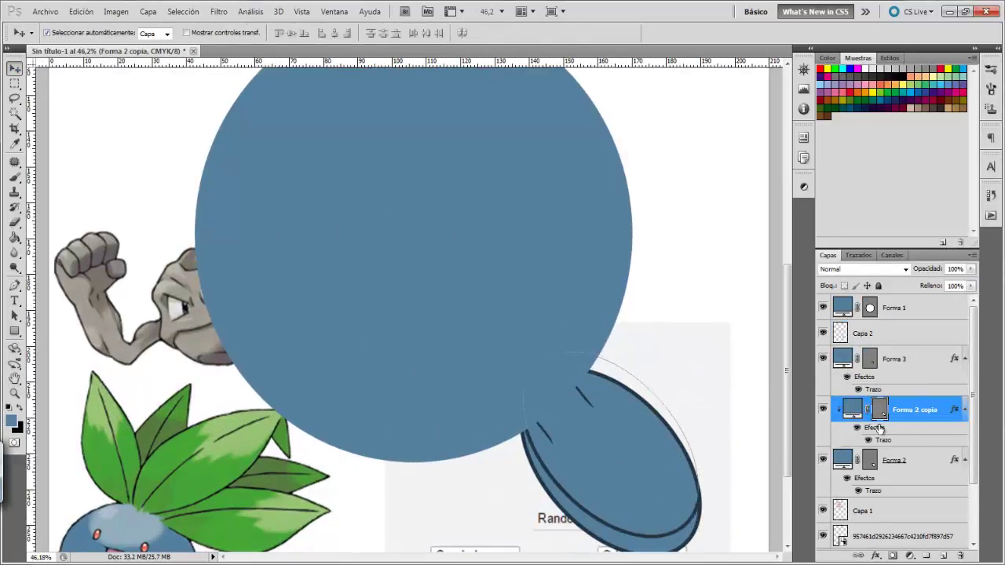
double_click(874, 428)
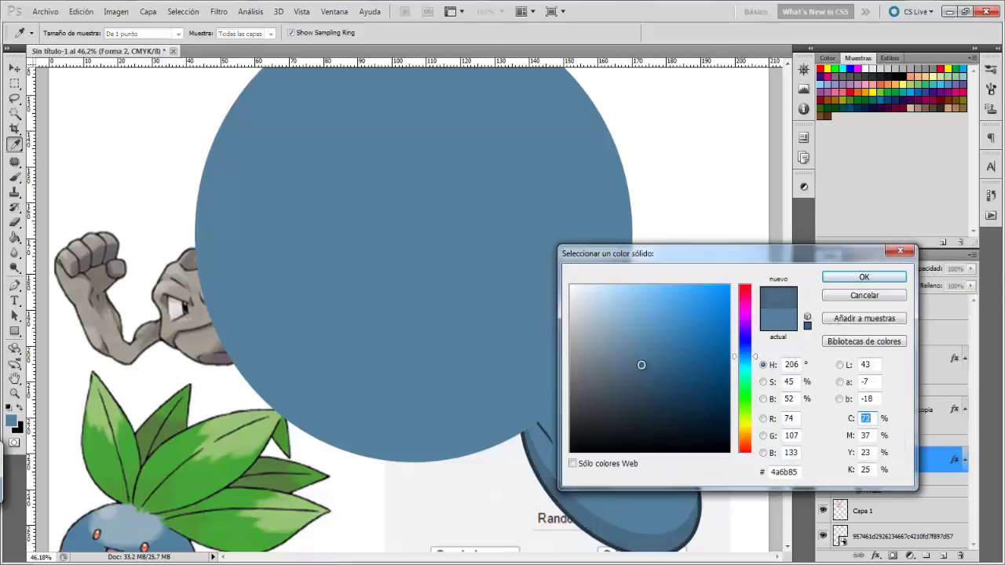
click(864, 277)
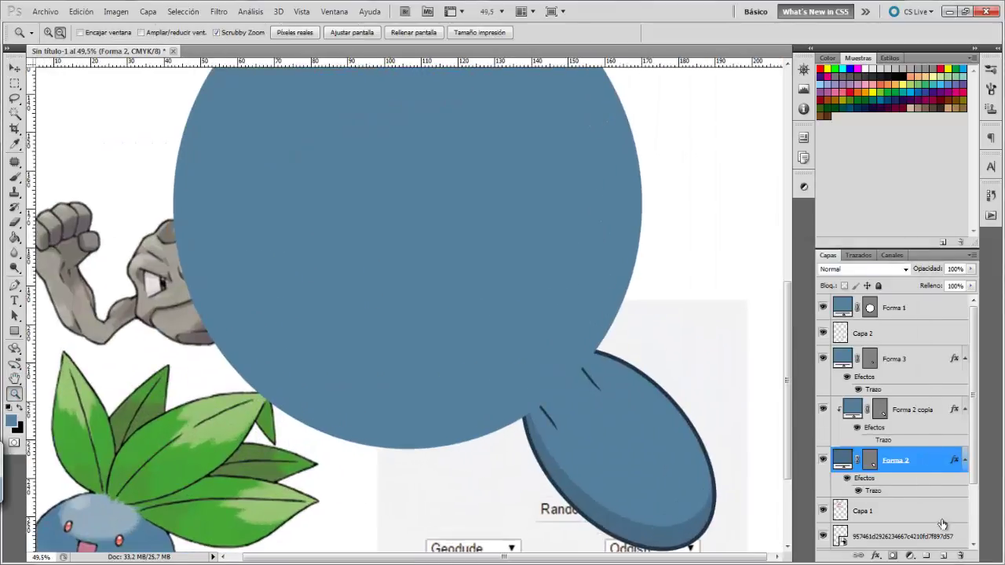
key(Return)
- Draw a light-blue ellipse and scale and rotate it along the foot tip
right_click(14, 331)
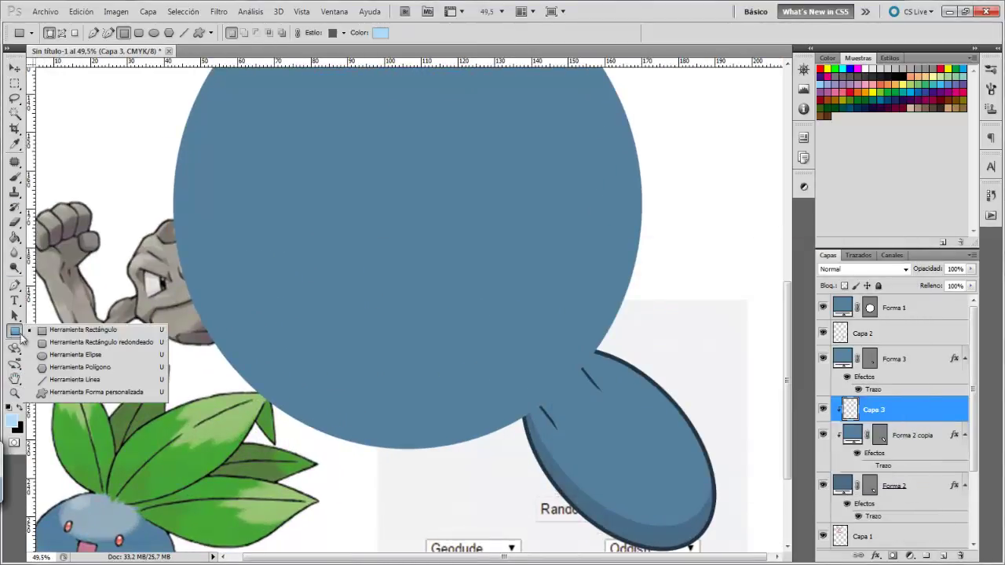
click(79, 358)
drag(405, 309, 486, 314)
key(ctrl+t)
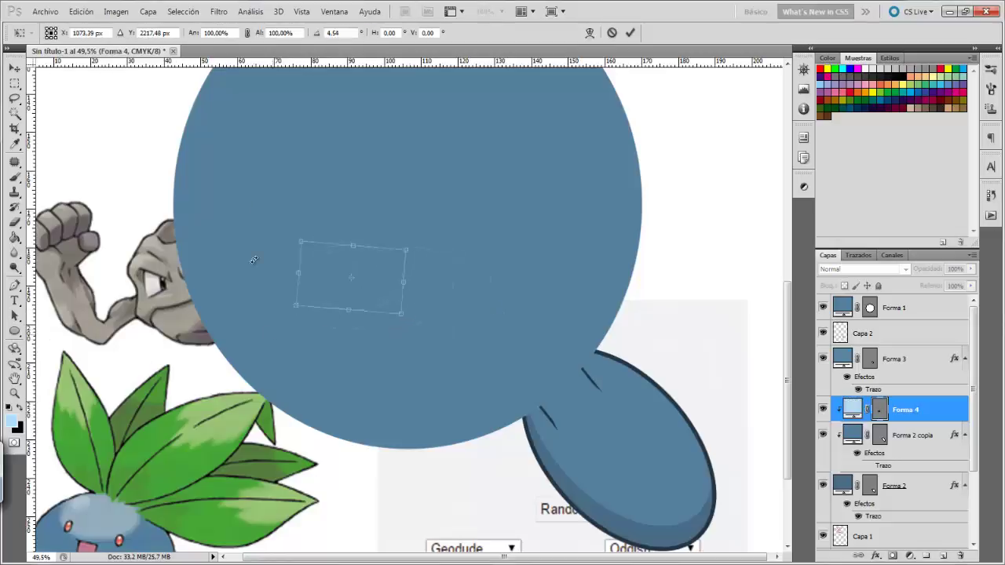
drag(353, 265, 655, 440)
mouse_move(683, 404)
mouse_down()
mouse_move(691, 430)
mouse_move(675, 448)
mouse_up()
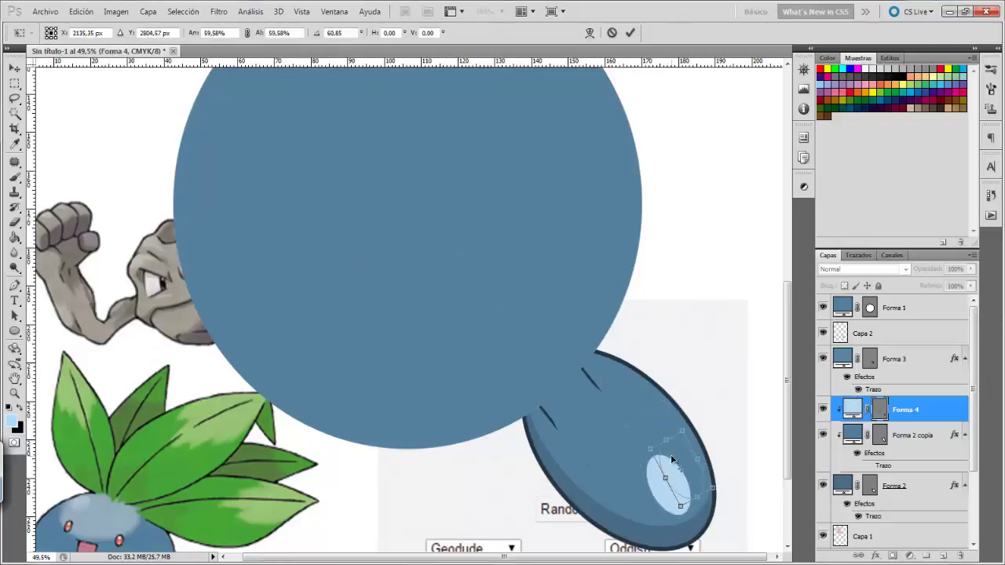
key(Return)
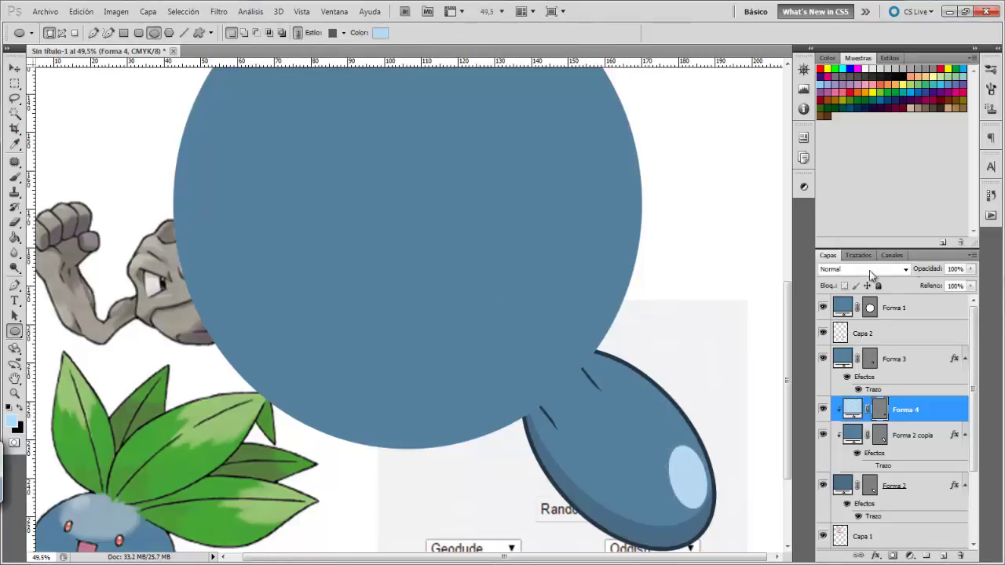
- Set the Forma 4 highlight to Luz suave blend mode at 51% opacity
click(870, 269)
click(844, 173)
click(971, 268)
drag(971, 285, 943, 286)
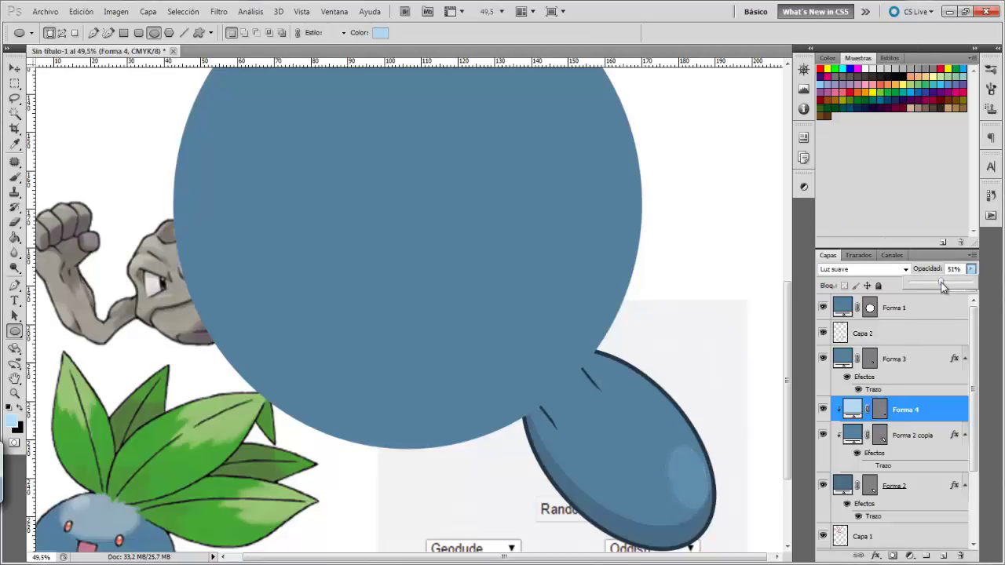
- Rasterize the Forma 4 highlight and apply a Gaussian blur to it
click(218, 11)
mouse_move(237, 144)
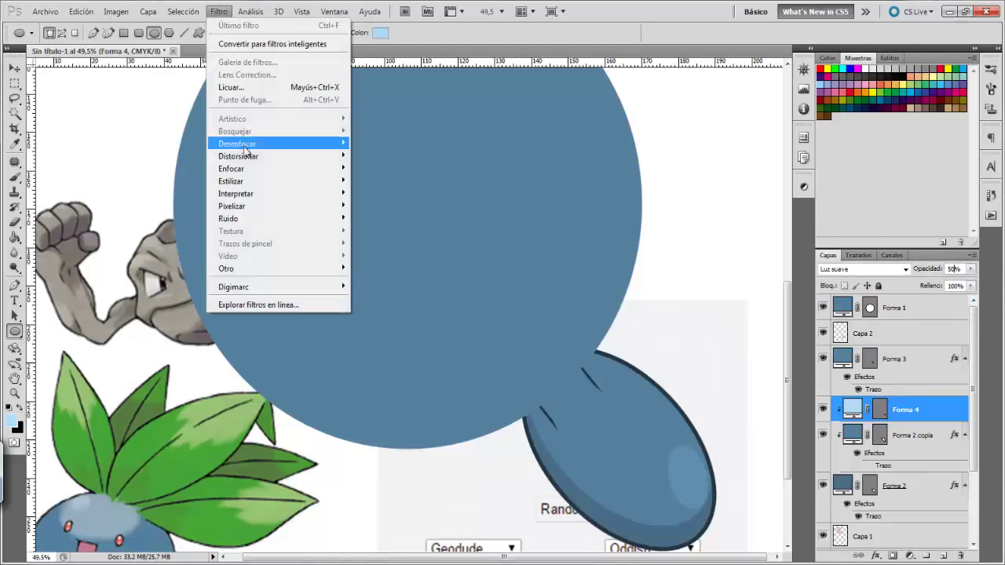
click(399, 230)
click(473, 225)
click(927, 297)
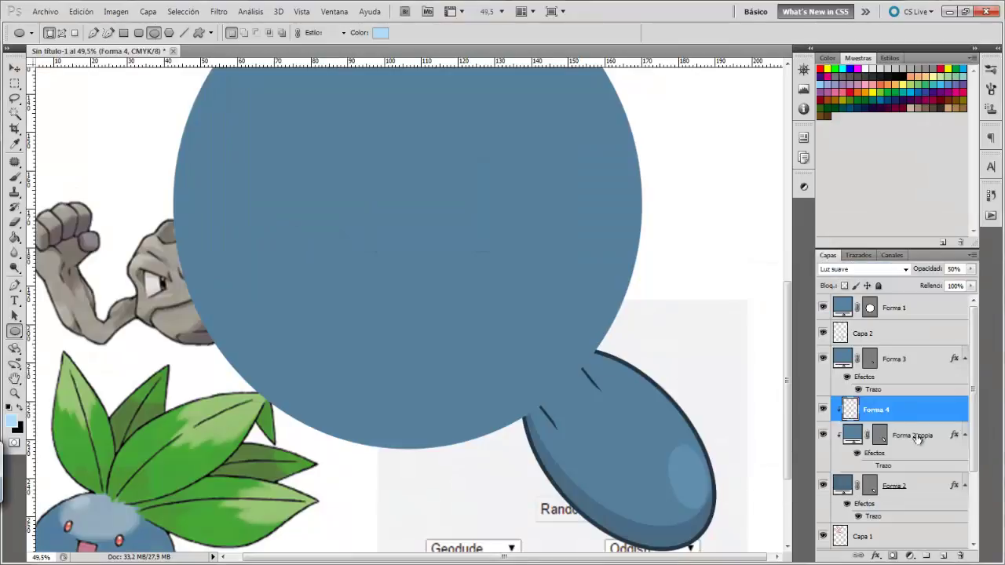
- On a new layer, paint dark blue shading over the oval foot with a 215 px brush
ctrl+click(943, 556)
click(13, 422)
click(597, 455)
click(881, 274)
click(14, 177)
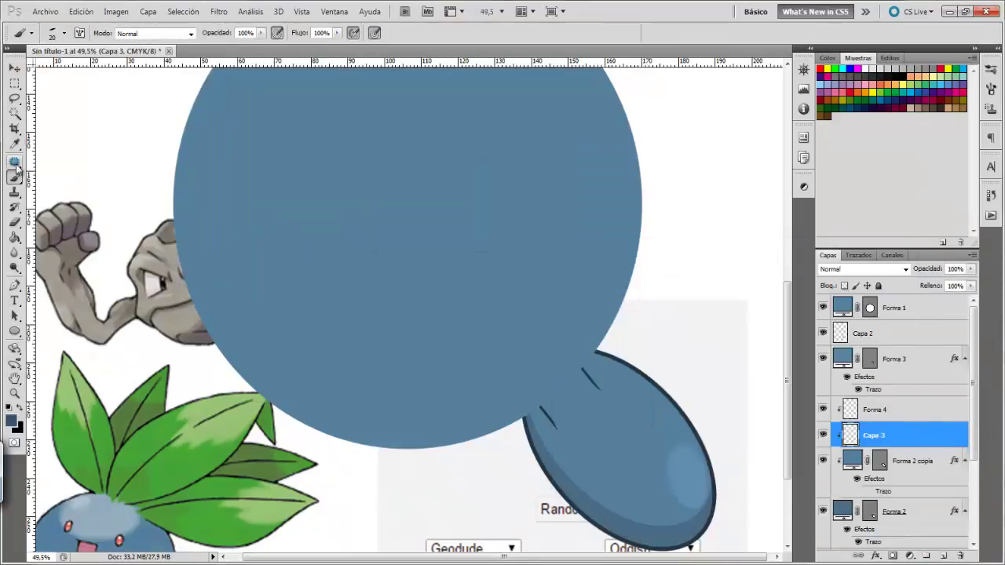
click(64, 33)
drag(36, 71, 55, 69)
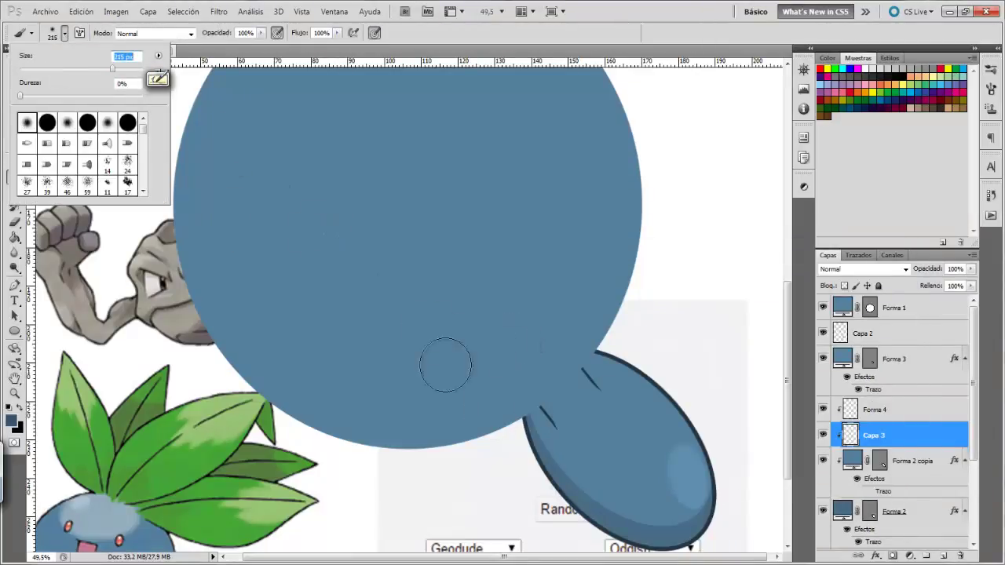
click(638, 526)
mouse_move(639, 526)
mouse_down()
mouse_move(548, 415)
mouse_move(588, 435)
mouse_move(639, 520)
mouse_move(503, 406)
mouse_up()
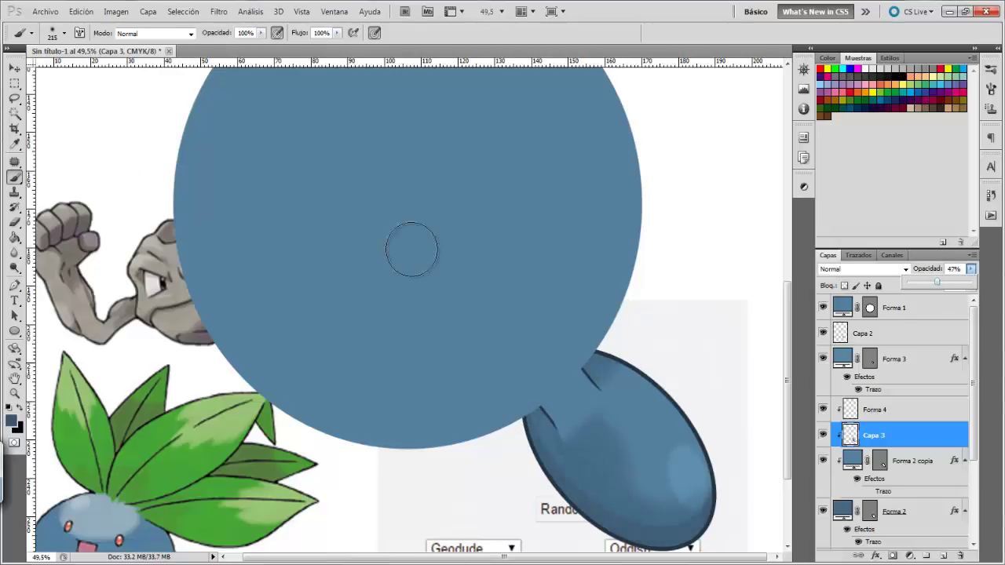
- Erase excess shading on the foot with a 267 px eraser at 55% opacity
key(e)
drag(575, 429, 617, 457)
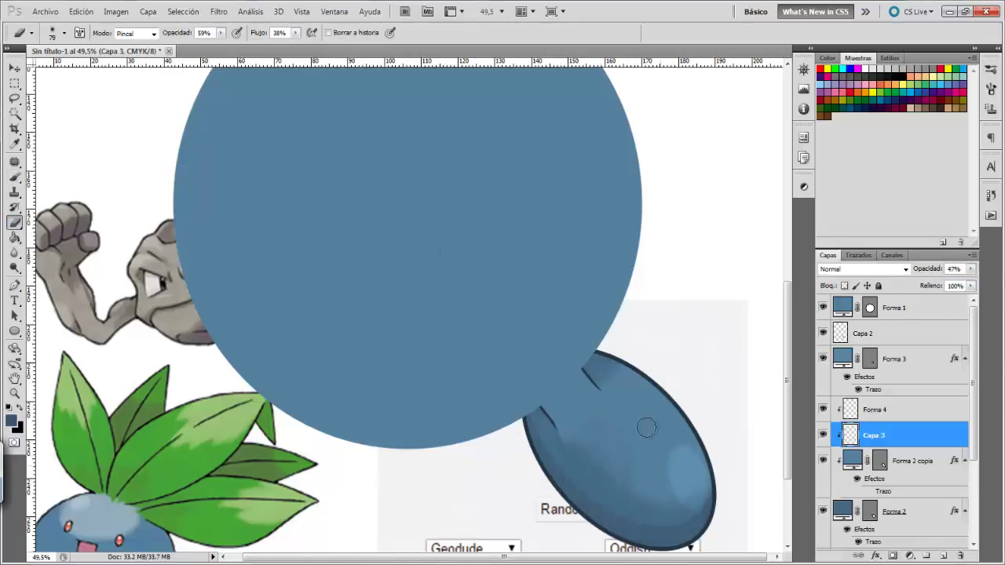
drag(646, 427, 698, 494)
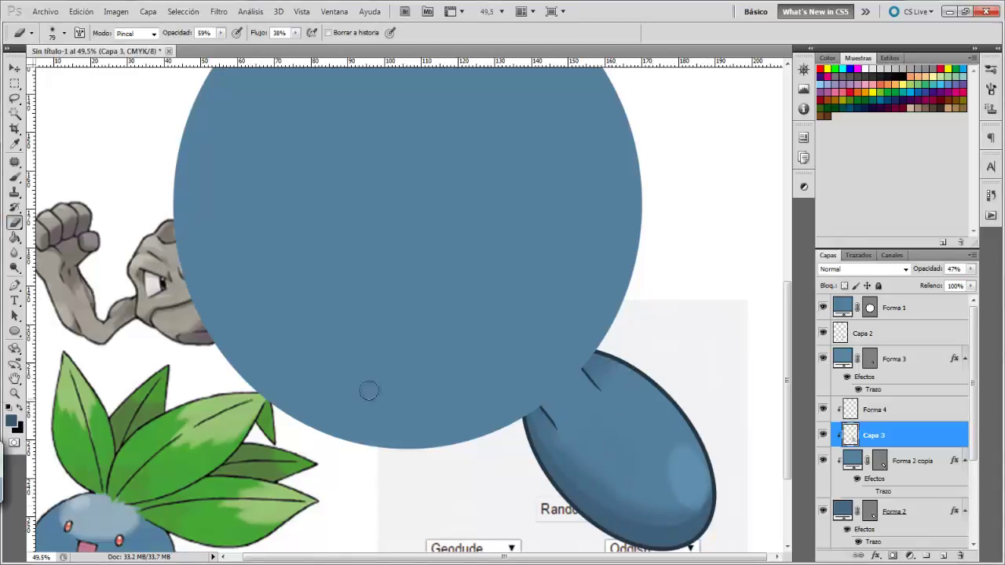
key(ctrl+0)
key(1)
key(3)
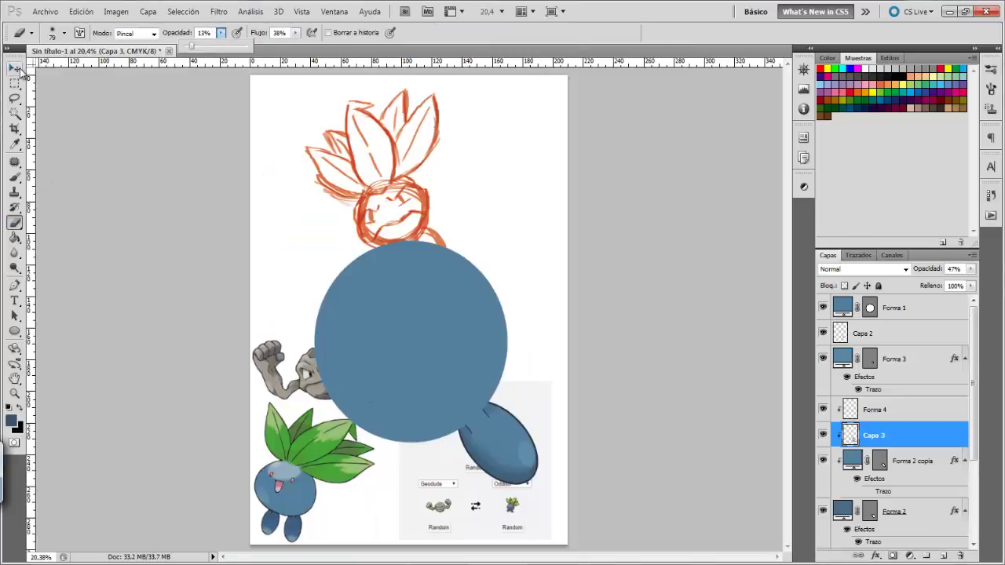
click(63, 32)
drag(47, 49, 86, 49)
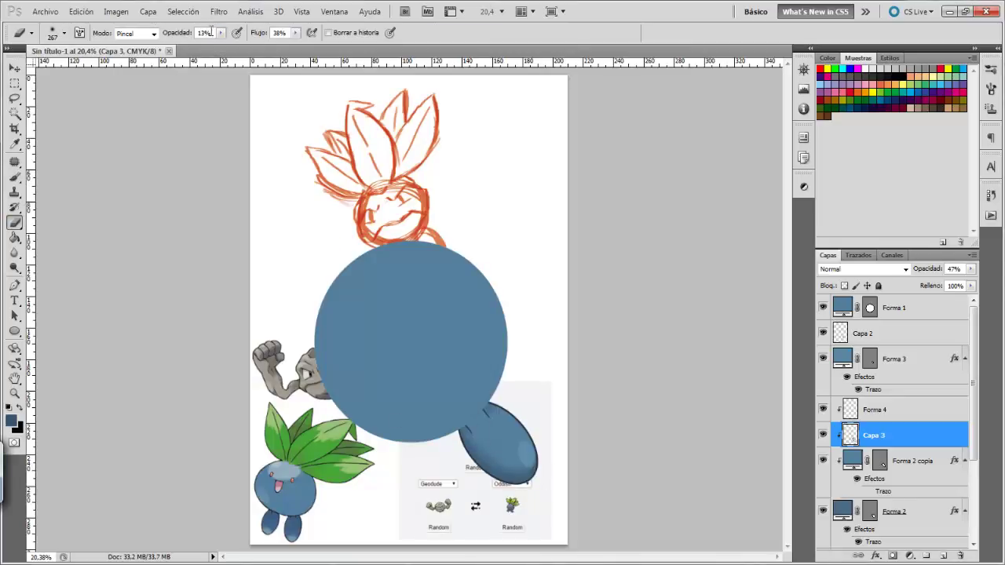
drag(220, 32, 249, 48)
- On another new layer, brush light blue highlights onto the oval foot
key(b)
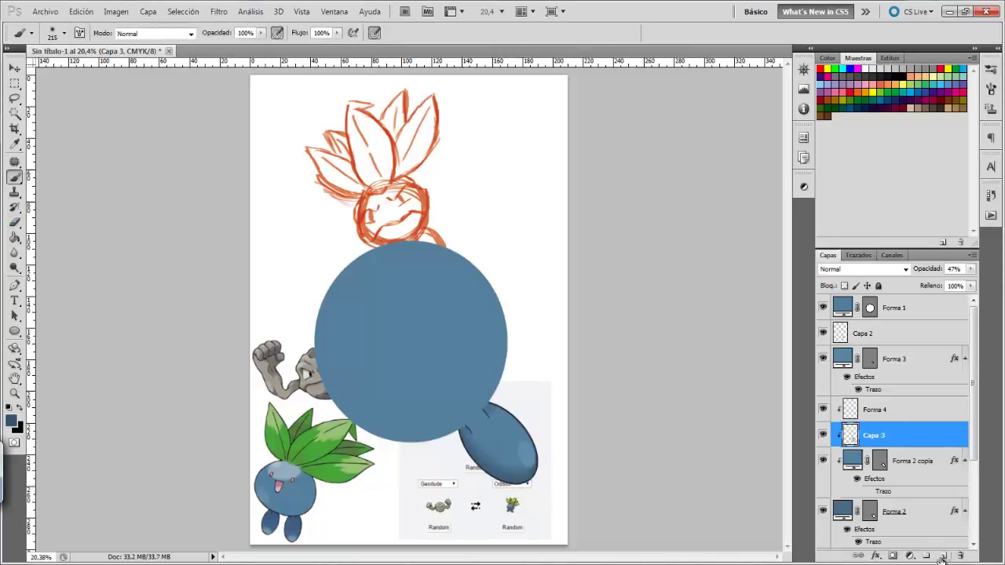
click(944, 556)
click(11, 422)
click(626, 287)
click(895, 276)
drag(494, 410, 522, 441)
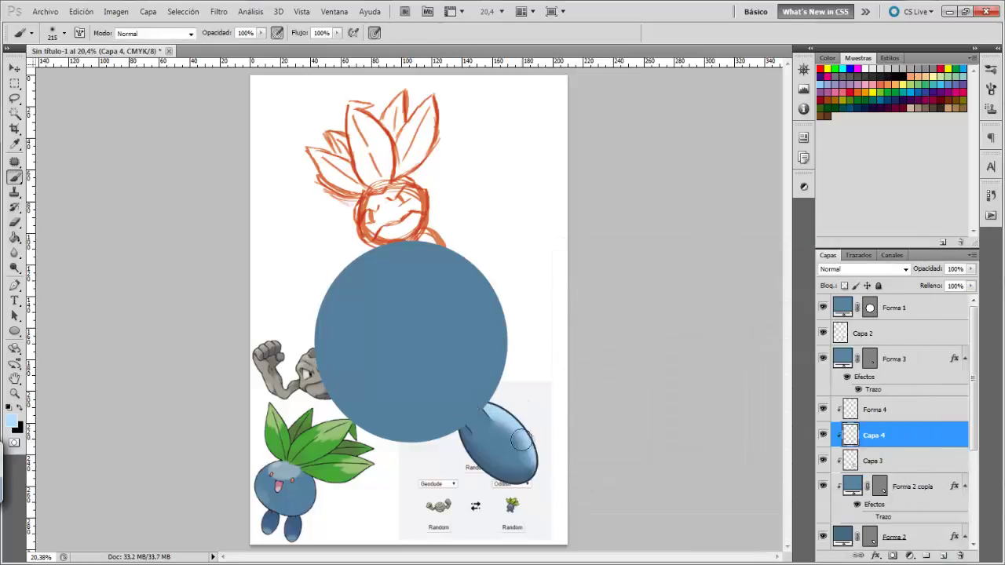
- Blend the light blue highlight layer as Luz suave at 55% opacity
click(864, 268)
click(836, 170)
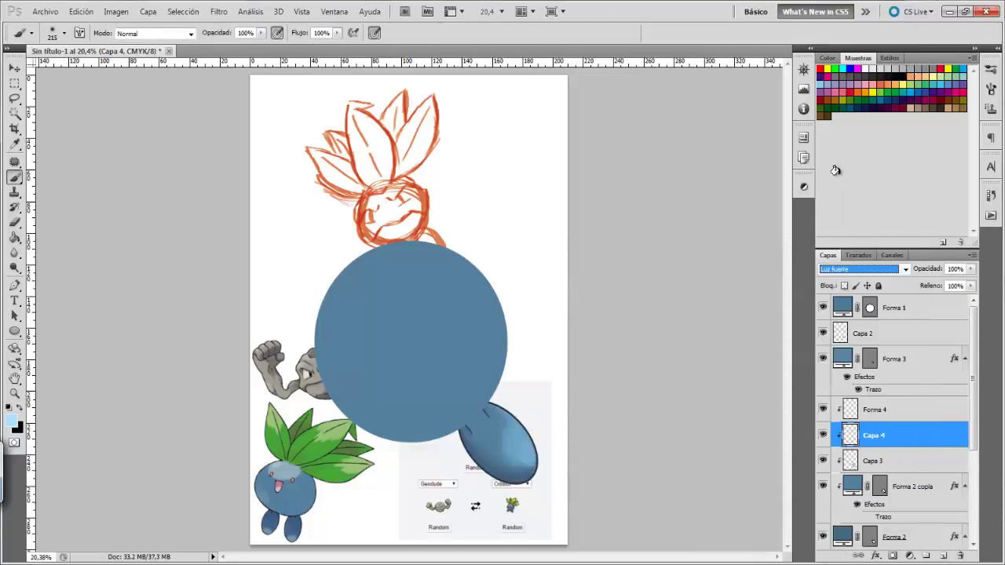
key(Up)
drag(971, 268, 944, 285)
click(14, 222)
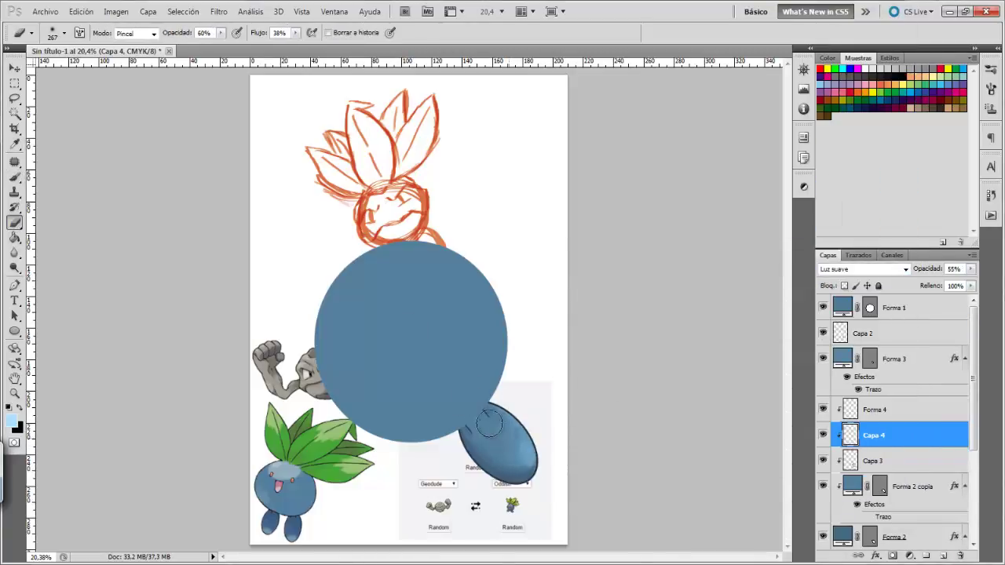
key(alt+bracketleft)
key(alt+bracketleft)
key(alt+bracketleft)
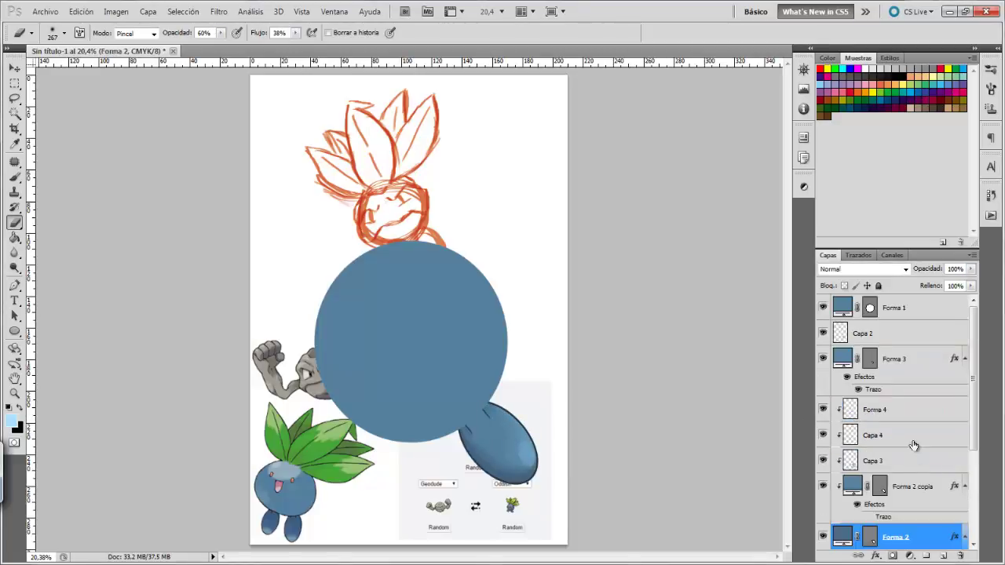
- Duplicate and merge the foot layers, move the copy left and flip it horizontally
right_click(864, 333)
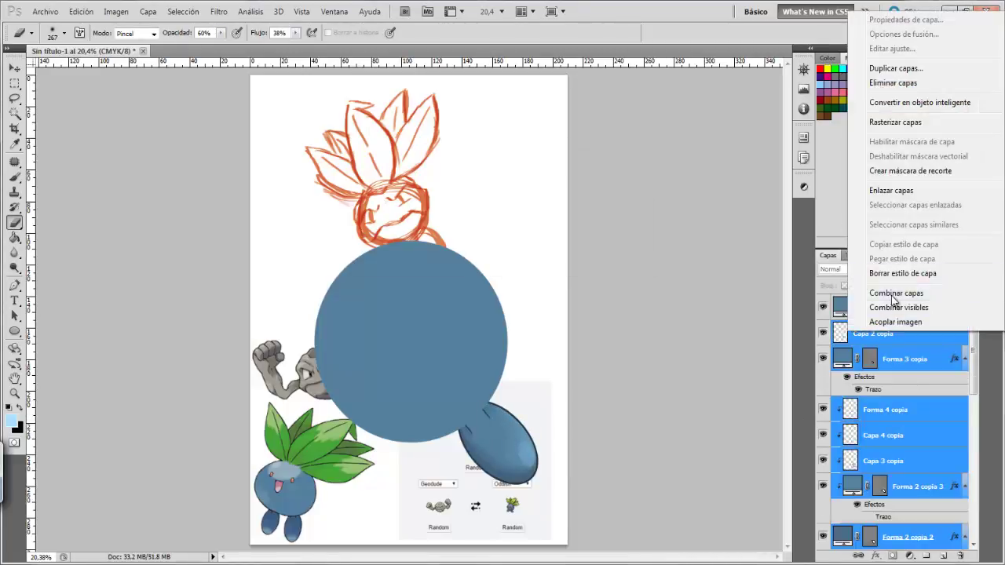
key(ctrl+j)
key(v)
drag(495, 443, 424, 467)
click(81, 11)
mouse_move(98, 268)
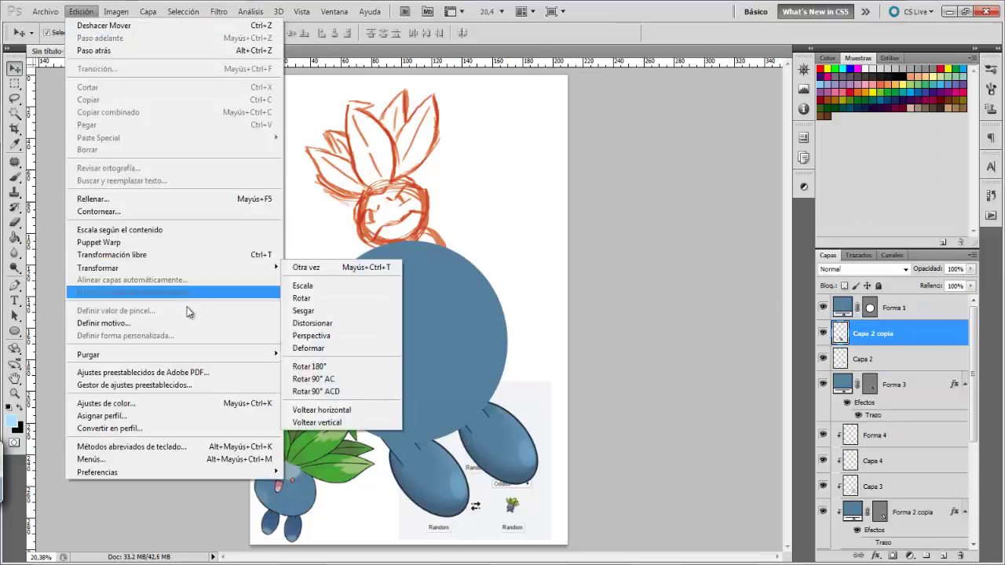
click(326, 410)
- Rotate the mirrored foot and move its layer below Forma 2
key(ctrl+t)
mouse_move(471, 504)
mouse_down()
mouse_move(414, 454)
mouse_move(336, 469)
mouse_move(397, 471)
mouse_up()
key(Return)
drag(871, 333, 903, 480)
- Shorten and tilt the copied foot into place beside the first foot
key(ctrl+t)
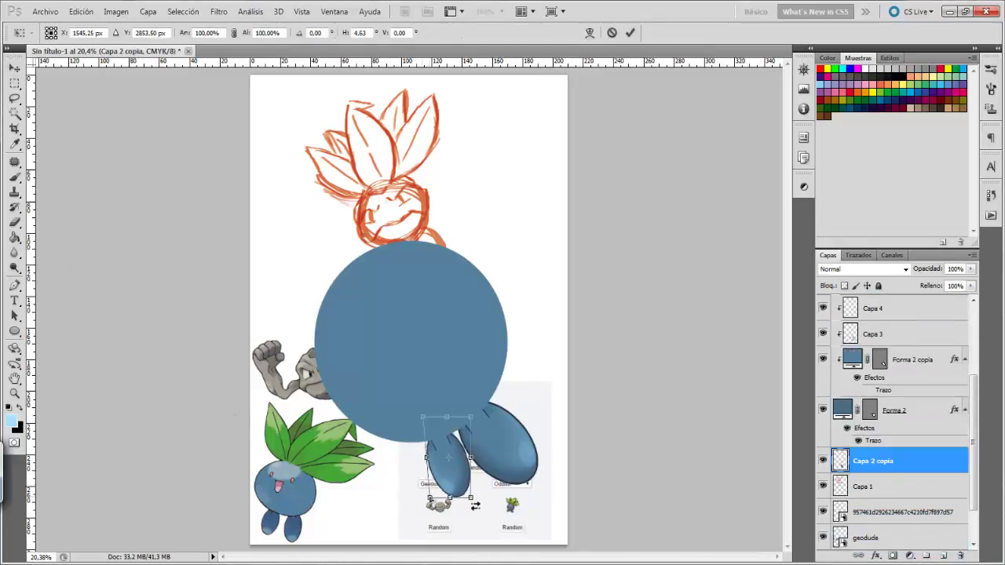
mouse_move(468, 434)
mouse_down()
mouse_move(478, 501)
mouse_move(453, 496)
mouse_up()
drag(478, 409, 484, 405)
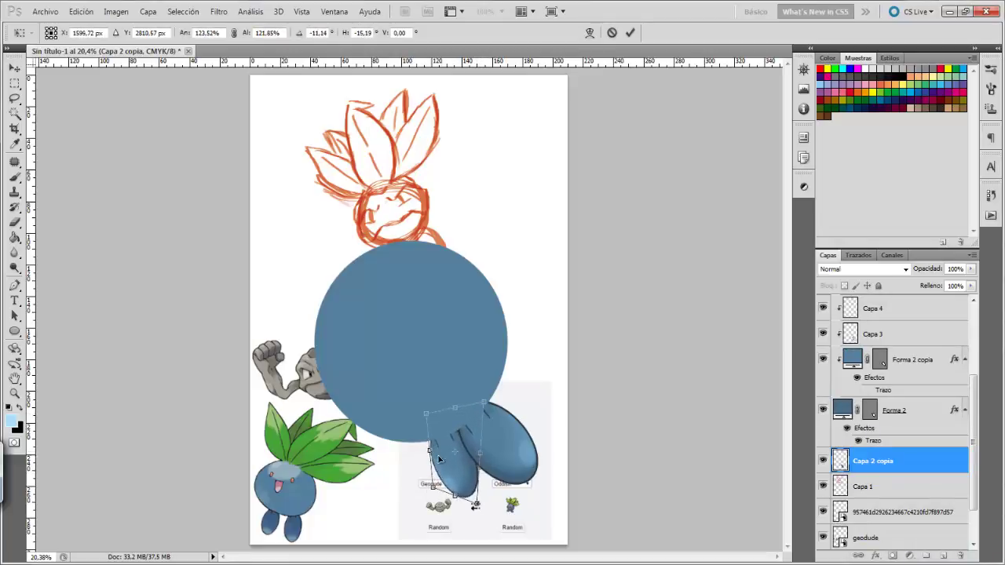
key(Escape)
key(ctrl+t)
drag(444, 501, 445, 495)
key(Return)
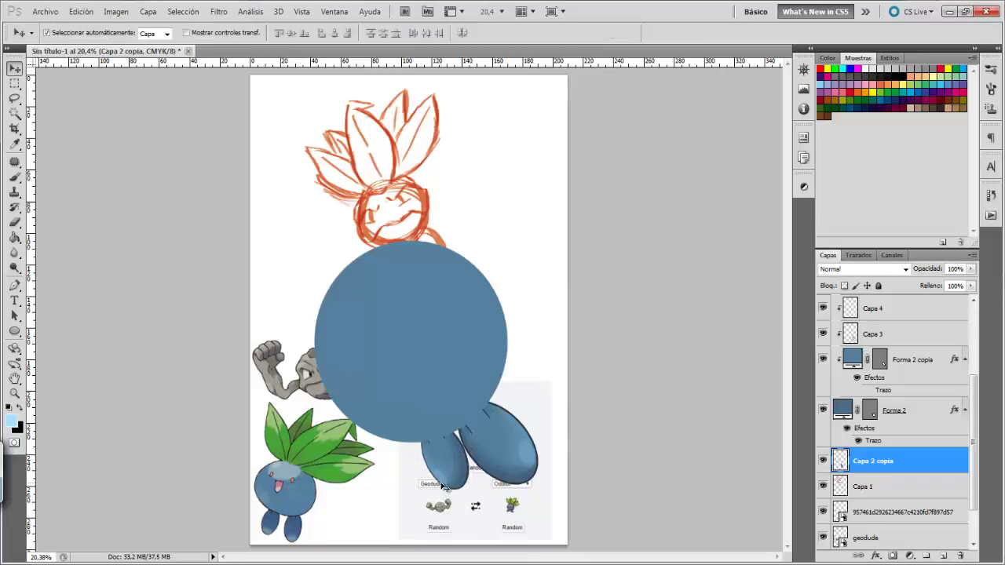
key(ctrl+t)
drag(392, 475, 386, 483)
key(Return)
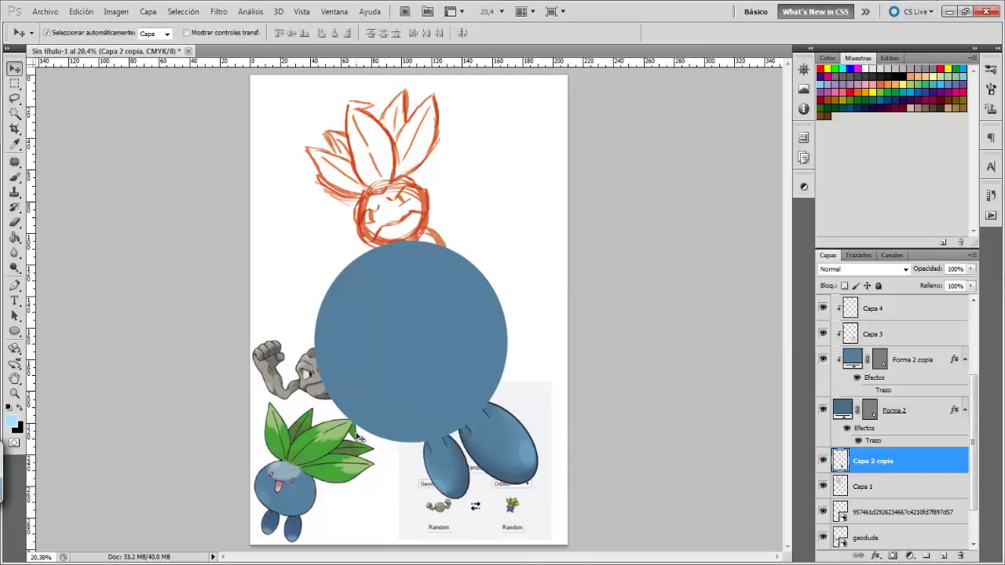
- Add a dark blue-grey stroke to the Forma 1 body circle through its layer style
click(355, 360)
double_click(927, 308)
click(579, 472)
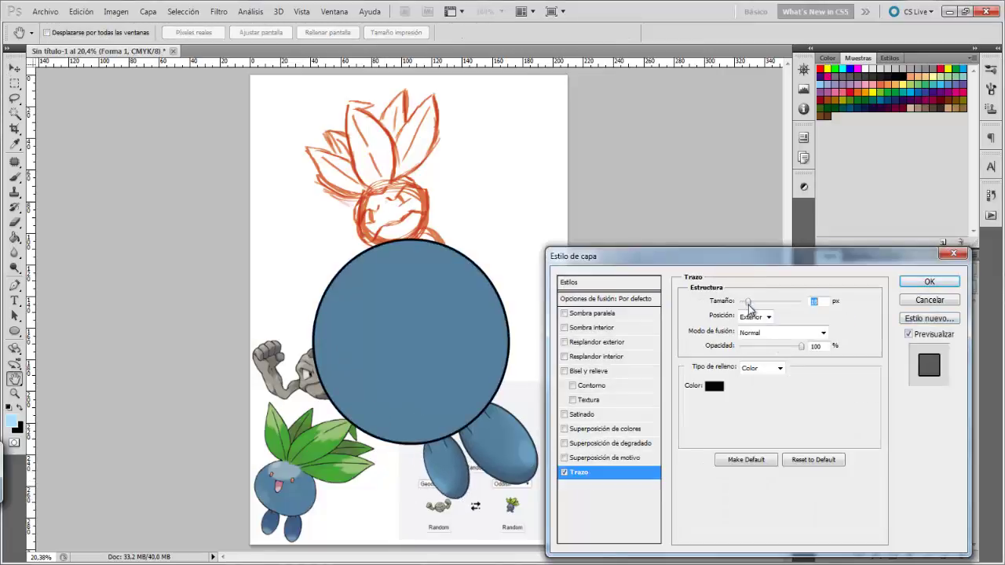
click(711, 386)
click(861, 274)
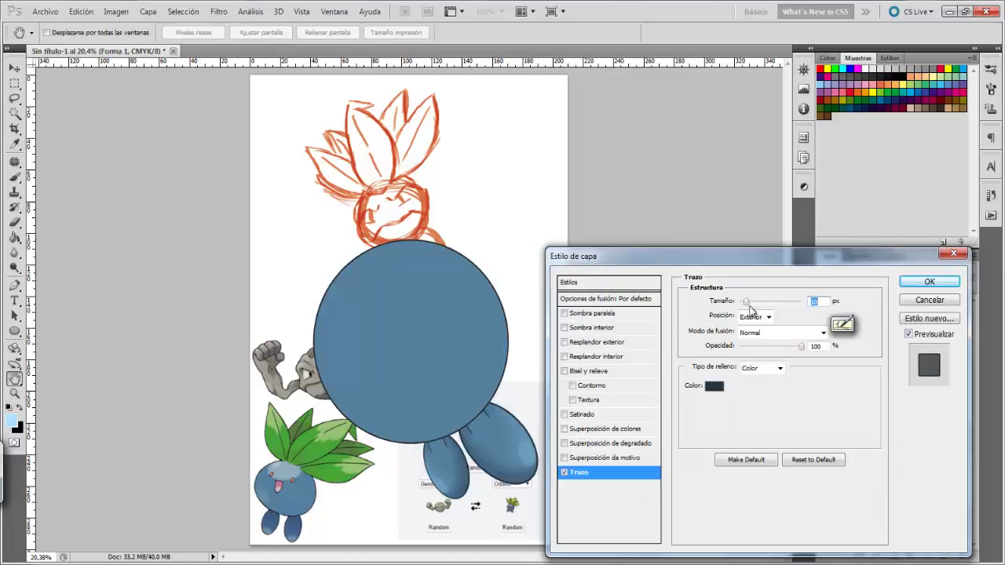
key(Return)
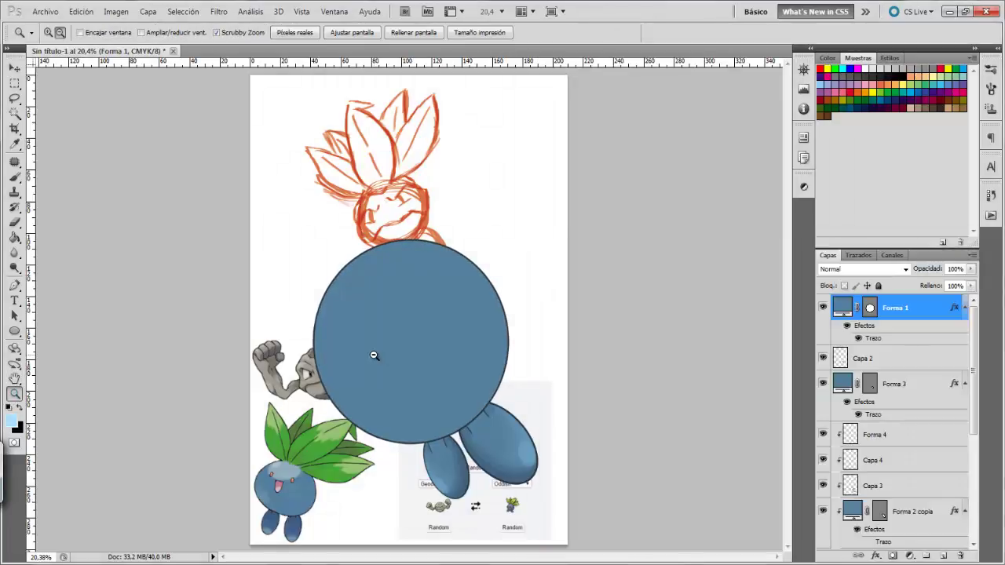
click(279, 390)
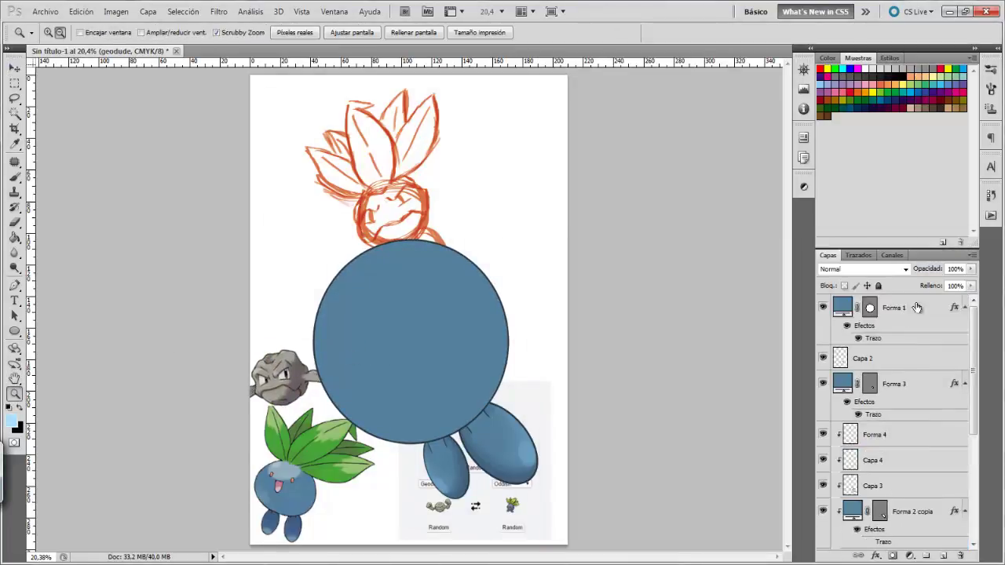
- Trace a lumpy rock-shaped path around the blue circle with the Pen tool
key(p)
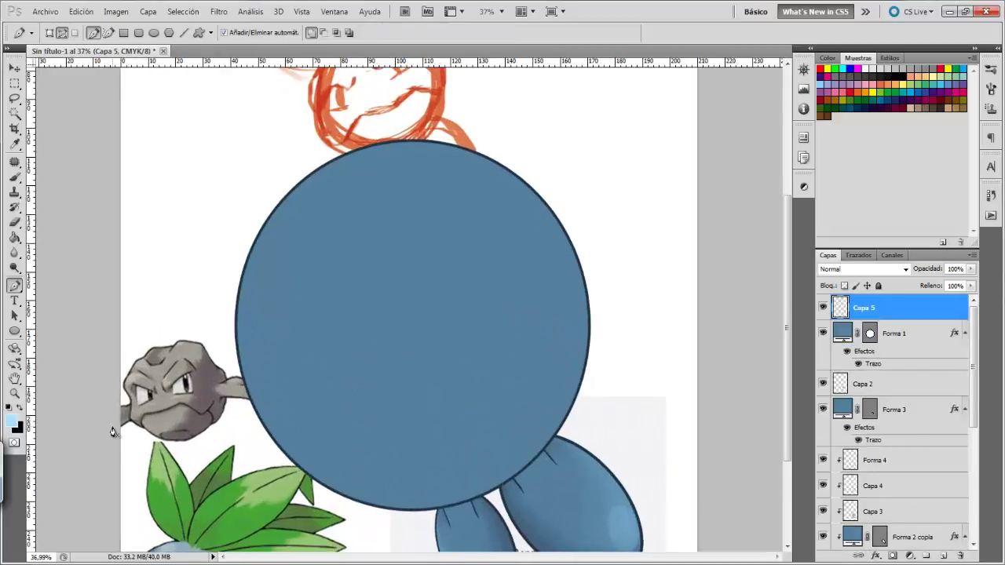
scroll(424, 362, up, 2)
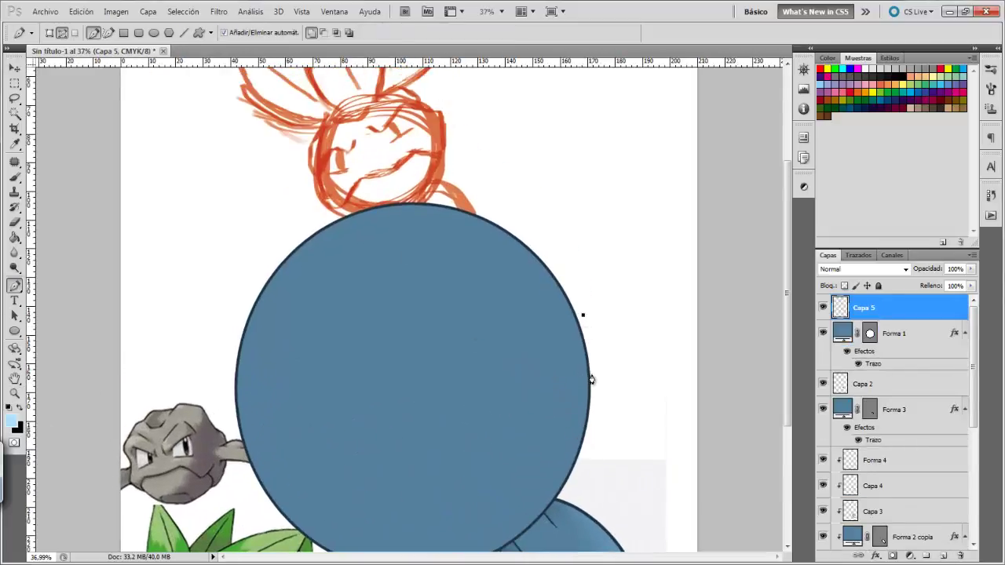
scroll(469, 407, down, 2)
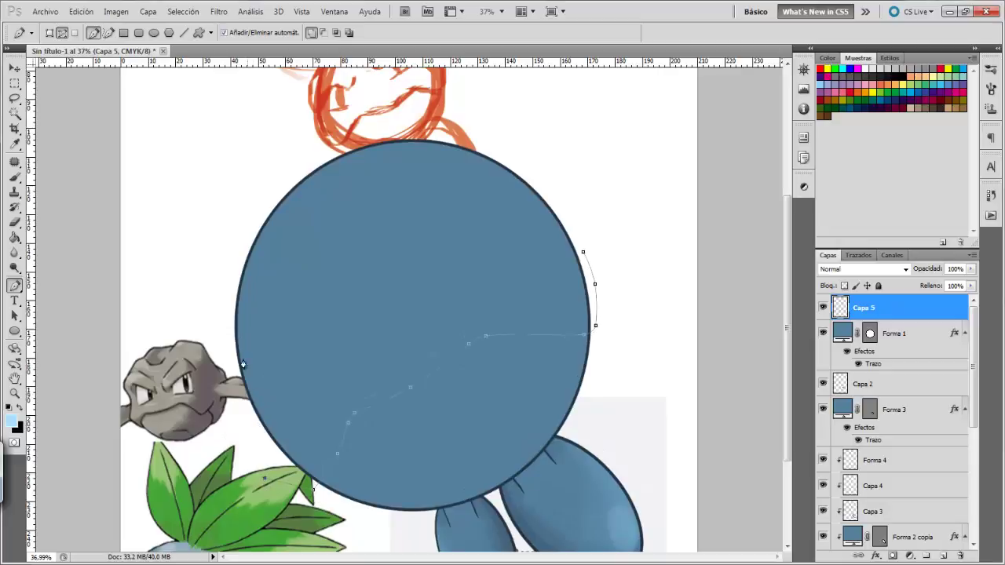
drag(241, 403, 284, 492)
scroll(208, 314, up, 1)
drag(251, 238, 211, 361)
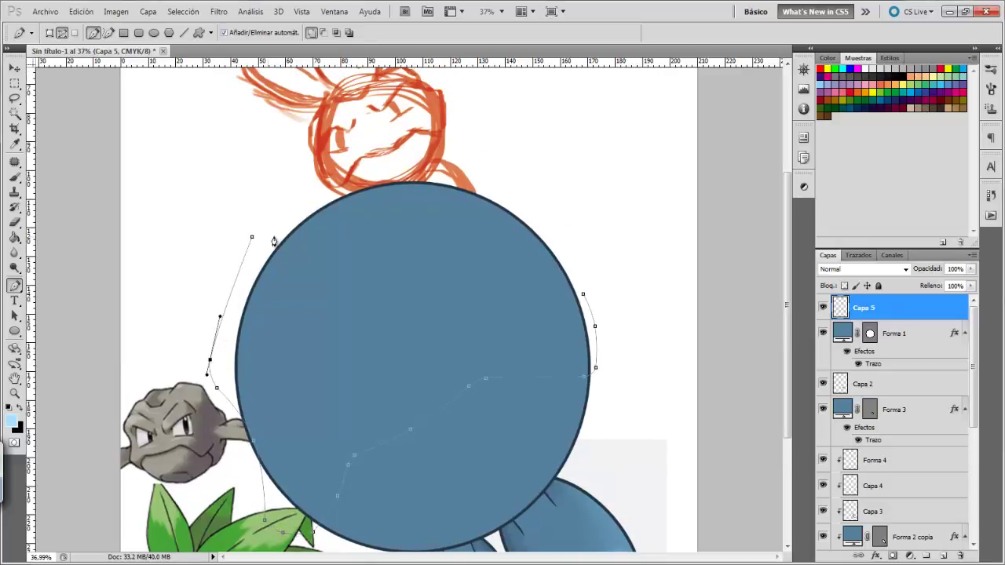
drag(314, 209, 333, 200)
drag(283, 230, 268, 223)
drag(231, 296, 218, 338)
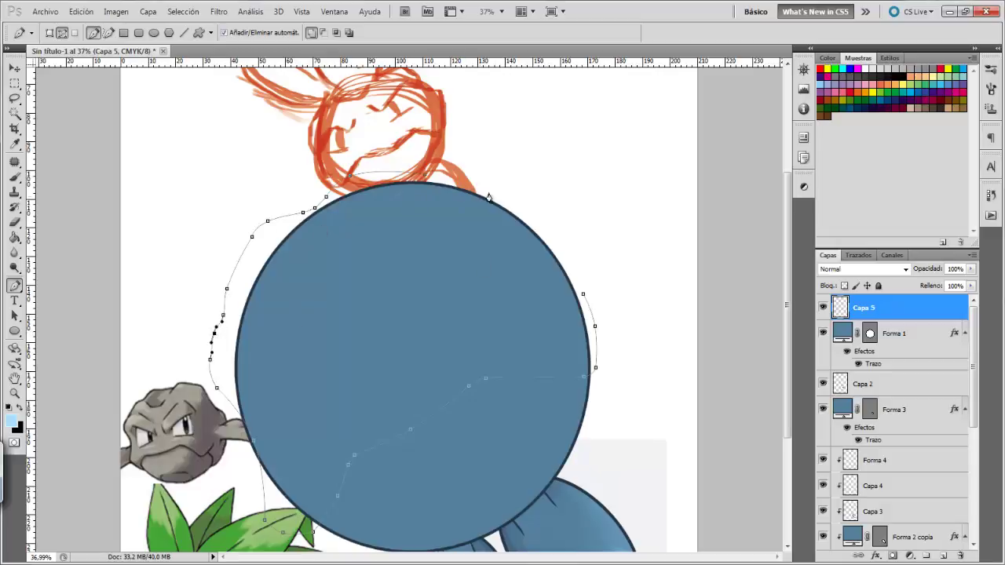
mouse_move(479, 173)
mouse_down()
mouse_move(430, 175)
mouse_move(526, 180)
mouse_up()
click(539, 232)
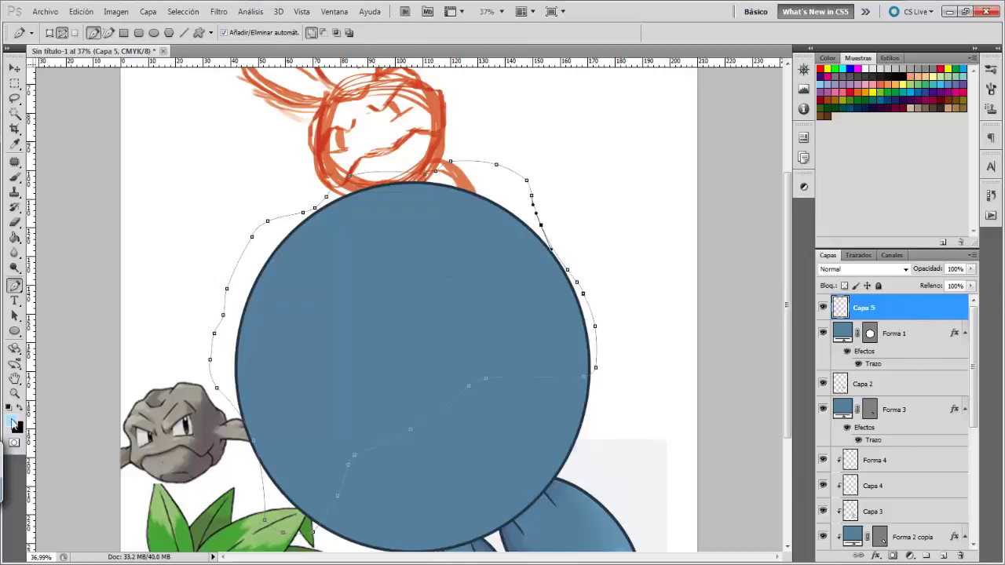
- Set the foreground to light grey and fill the traced path with it
click(15, 421)
click(895, 262)
key(ctrl+z)
right_click(251, 450)
click(404, 398)
- Finish the grey path fill and adjust the body circle's colour and sampled outline colour
click(596, 148)
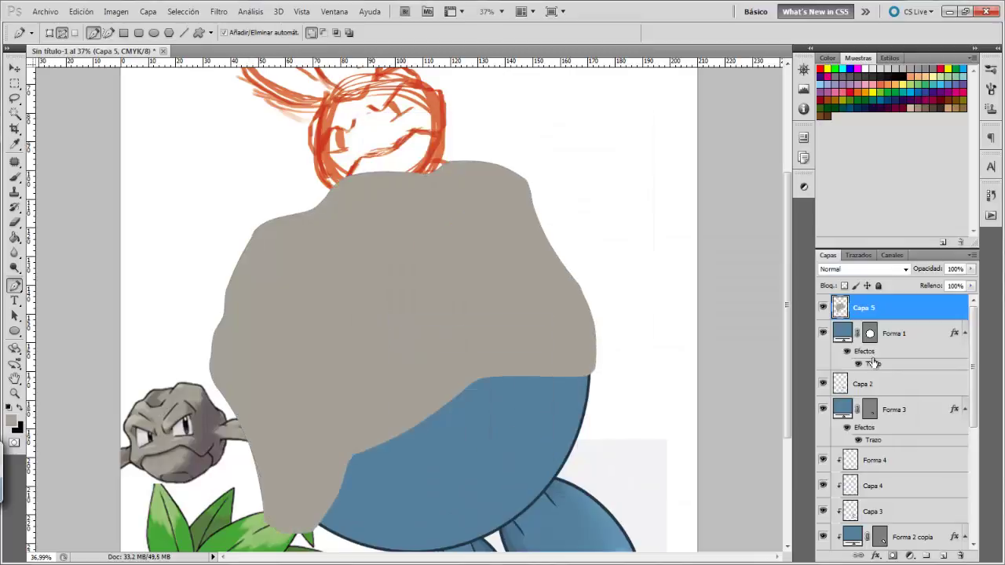
double_click(842, 333)
click(392, 353)
click(877, 281)
double_click(950, 333)
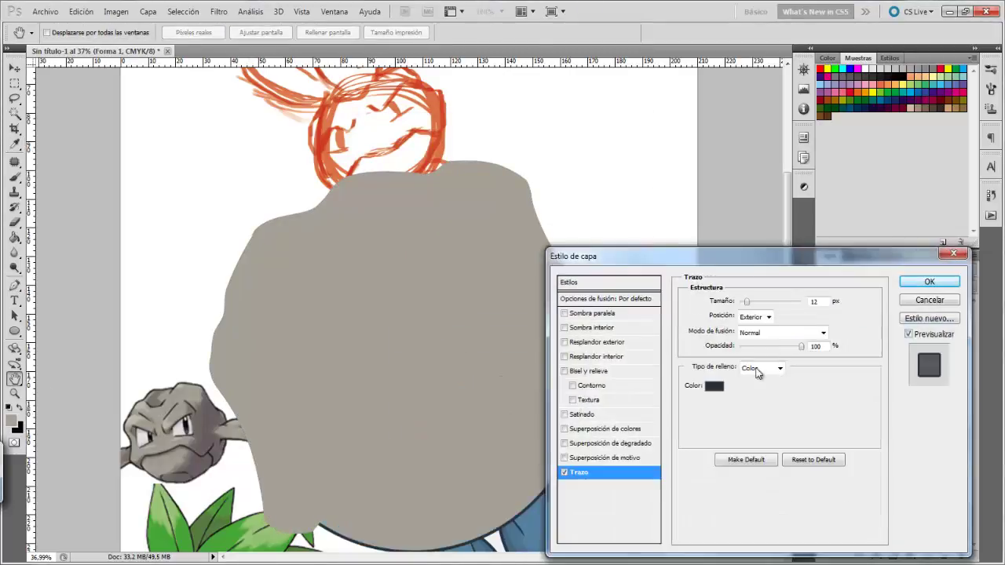
click(714, 386)
click(594, 395)
click(864, 295)
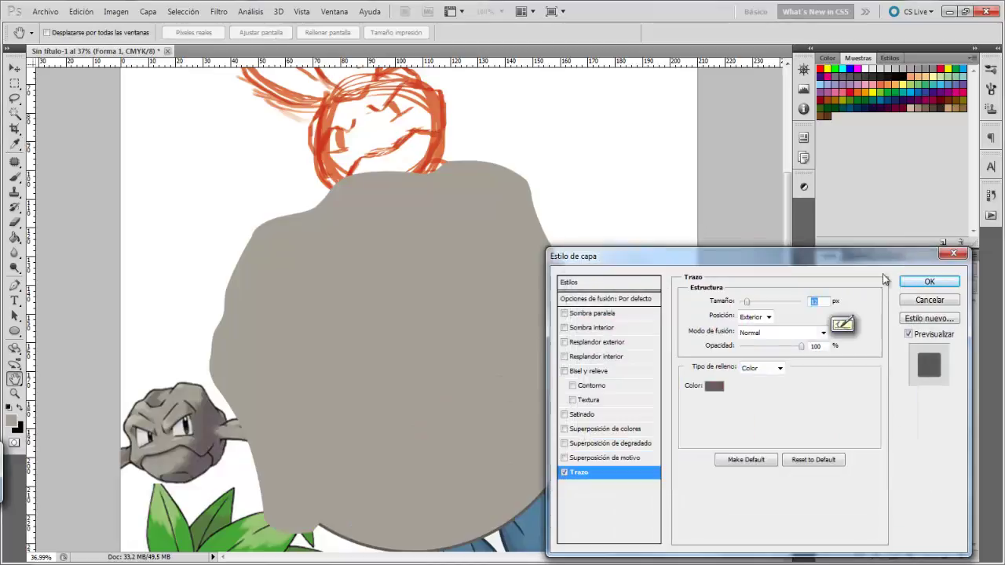
click(930, 300)
- Give the grey rock layer Capa 5 an 11 px dark grey stroke
double_click(942, 332)
click(564, 472)
click(711, 387)
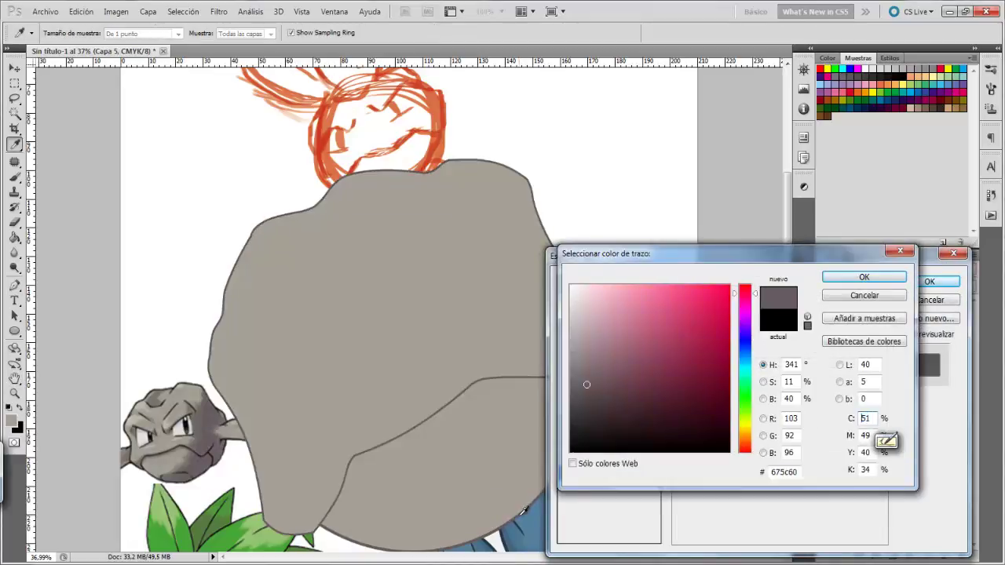
click(835, 275)
drag(747, 304, 780, 303)
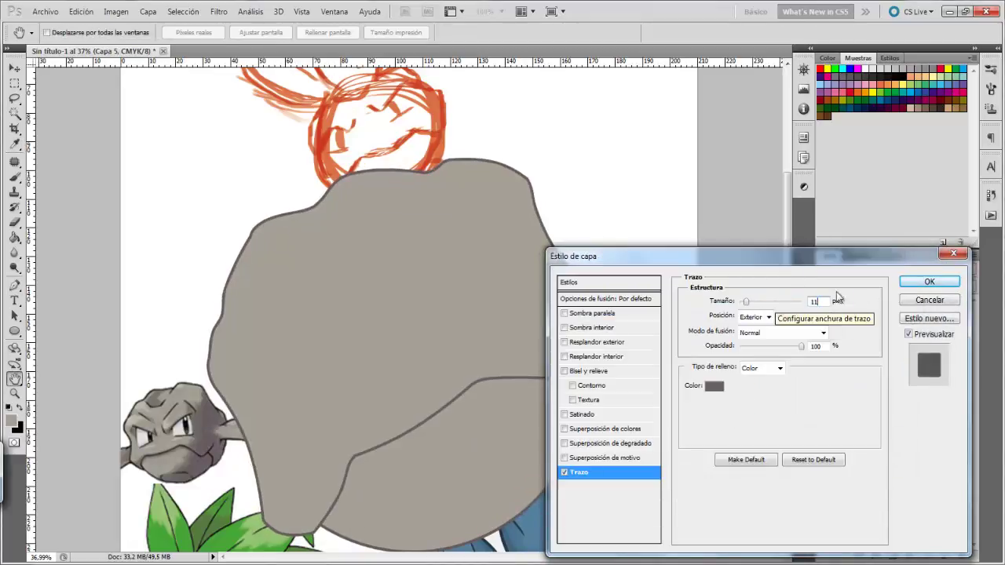
click(929, 282)
scroll(442, 397, down, 2)
scroll(442, 397, down, 2)
key(v)
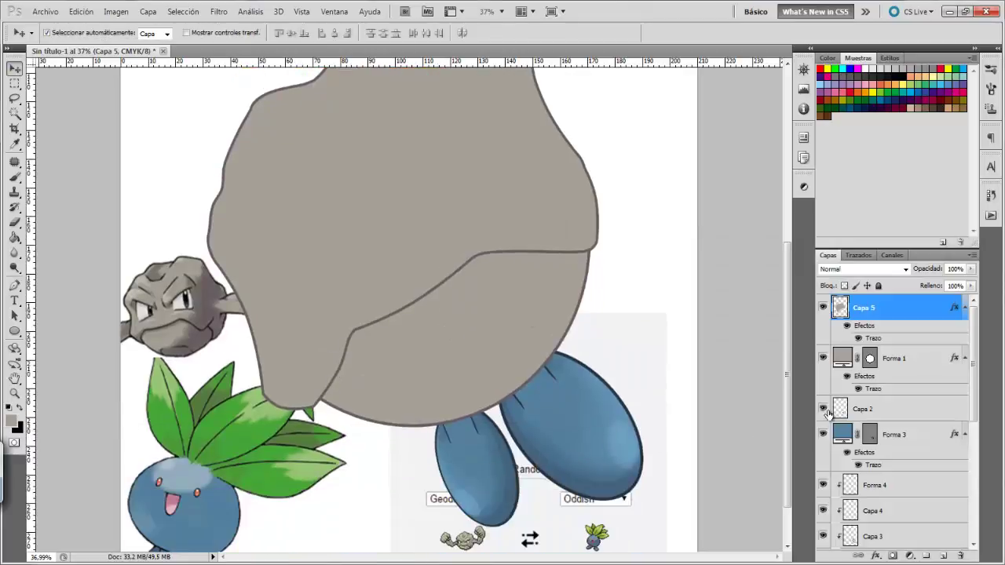
- Add a Hue/Saturation adjustment clipped to the foot, colorized to a neutral grey
click(909, 555)
click(903, 412)
drag(725, 252, 676, 253)
key(ctrl+alt+g)
drag(724, 276, 705, 277)
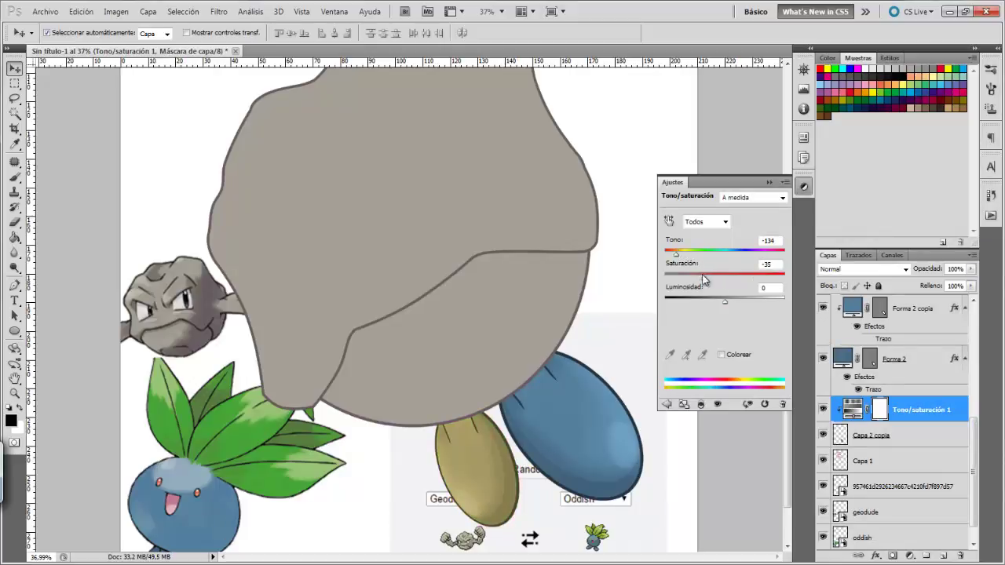
drag(736, 305, 737, 306)
drag(676, 253, 678, 262)
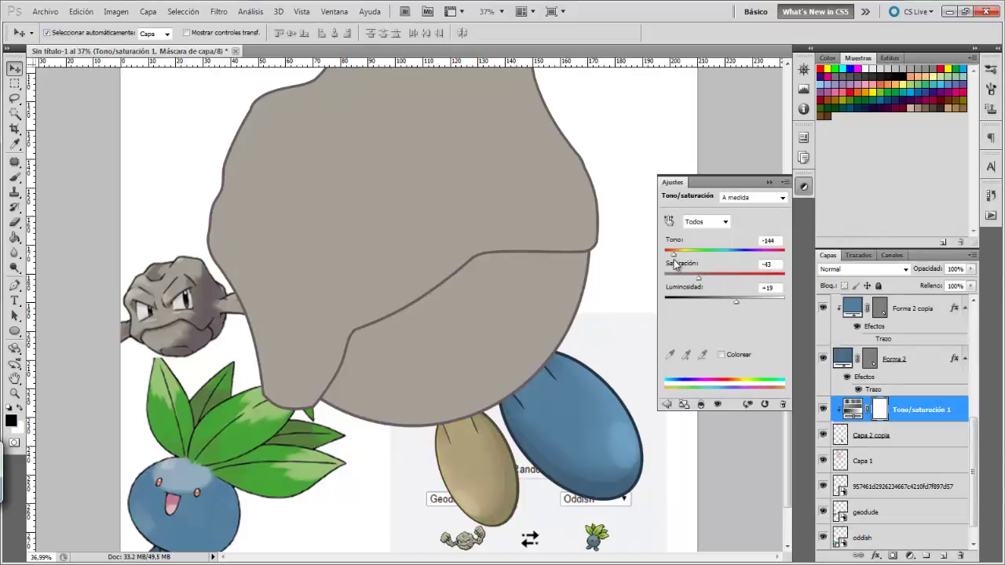
click(721, 355)
drag(737, 304, 724, 302)
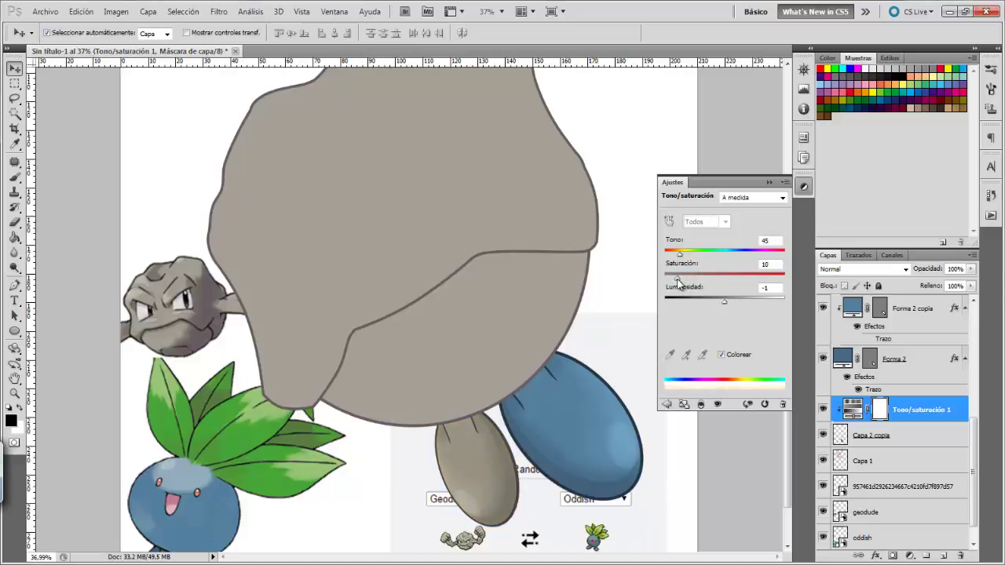
- Select the other foot's layers and merge them into one
click(911, 424)
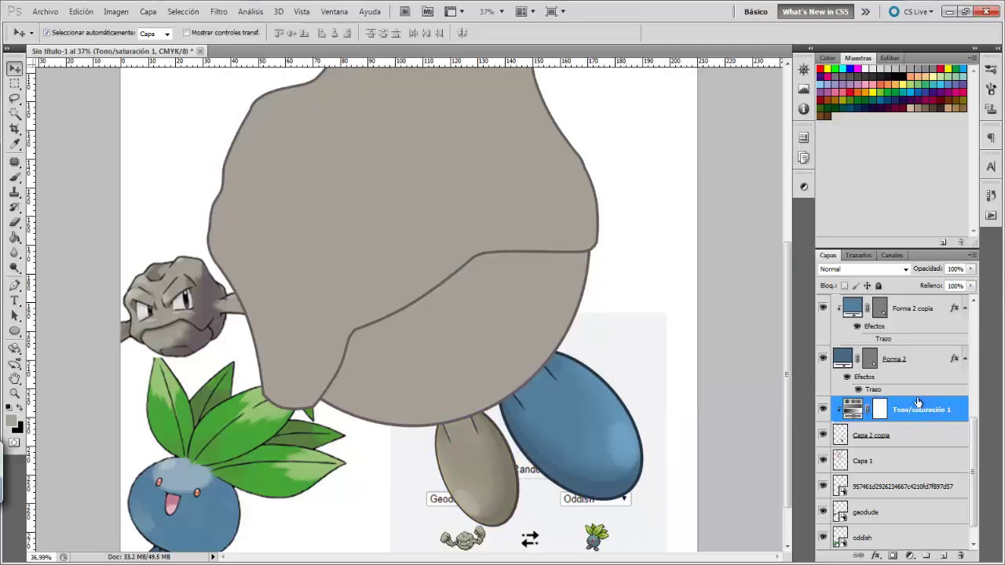
scroll(903, 432, up, 3)
shift+click(903, 408)
right_click(903, 409)
click(888, 365)
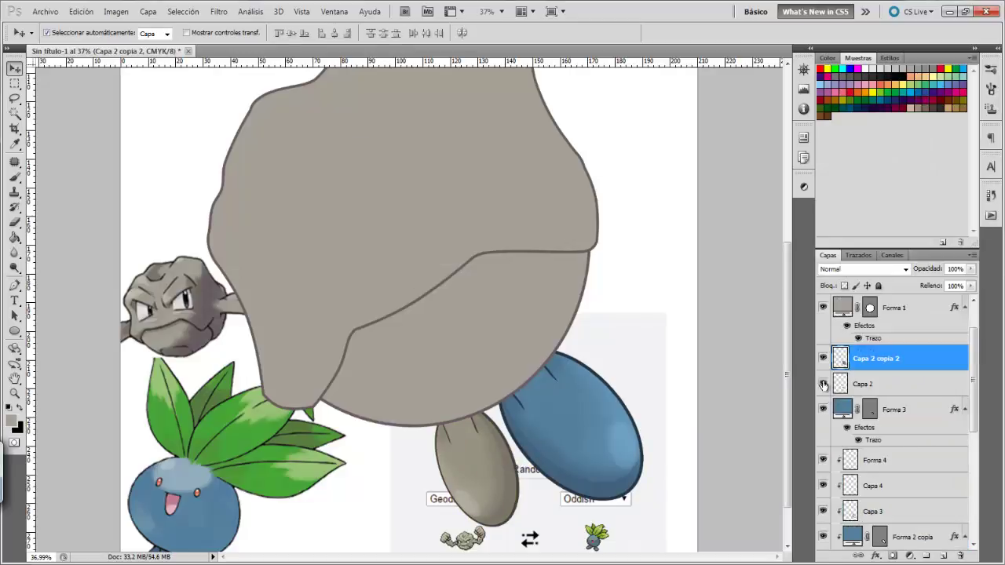
scroll(880, 424, up, 3)
- Duplicate the Hue/Saturation adjustment and clip the copy to the other foot
right_click(872, 449)
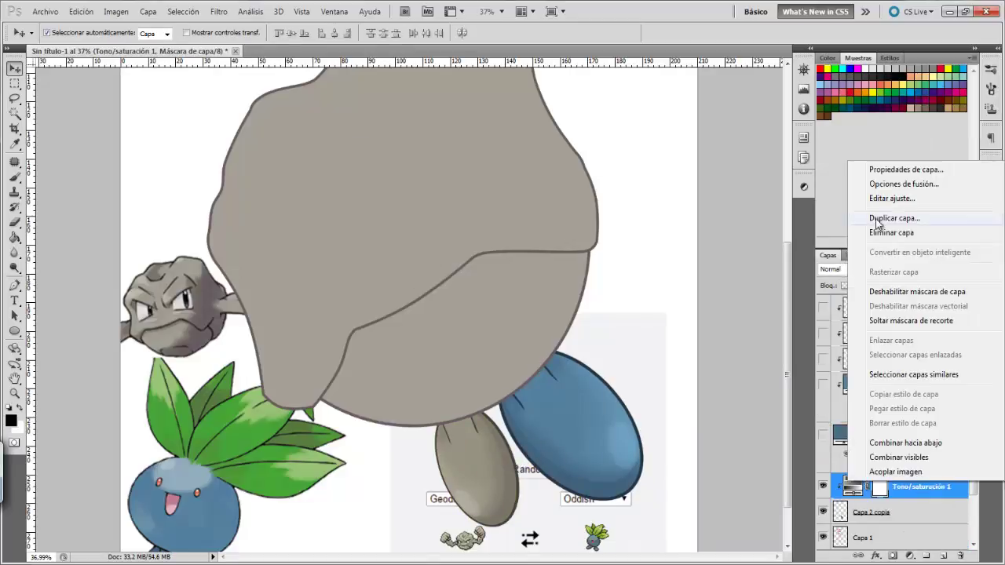
click(848, 218)
right_click(903, 409)
click(910, 244)
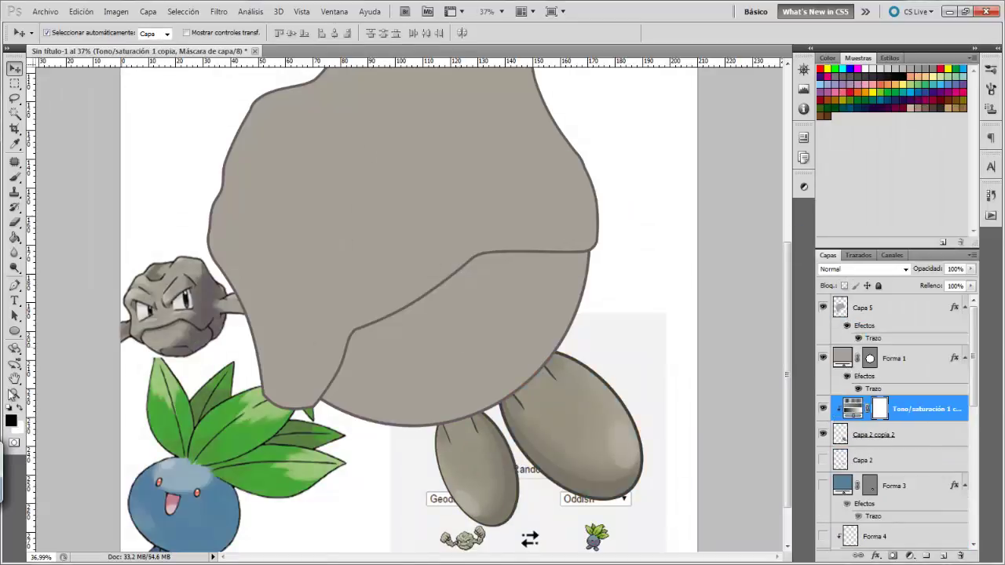
click(14, 394)
alt+click(378, 384)
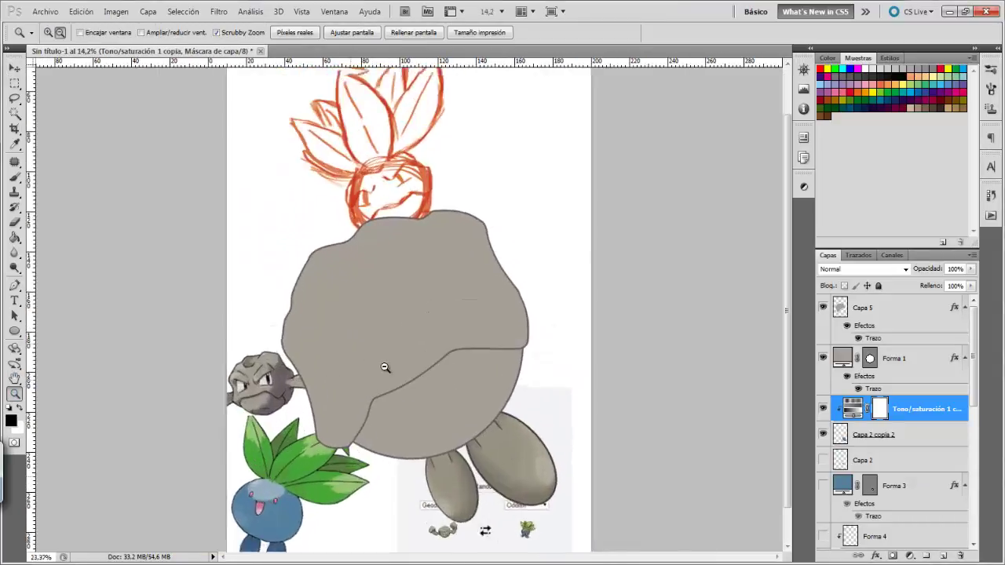
- Reposition the reference image at the bottom and pick a dark grey painting colour
click(385, 366)
key(v)
mouse_move(512, 487)
mouse_down()
mouse_move(547, 530)
mouse_move(547, 555)
mouse_up()
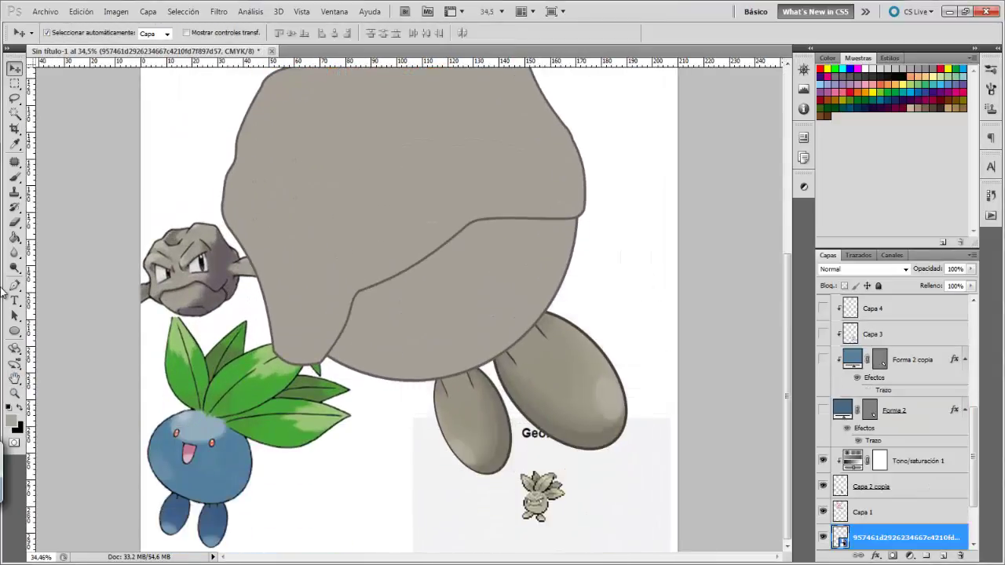
drag(342, 367, 265, 332)
key(z)
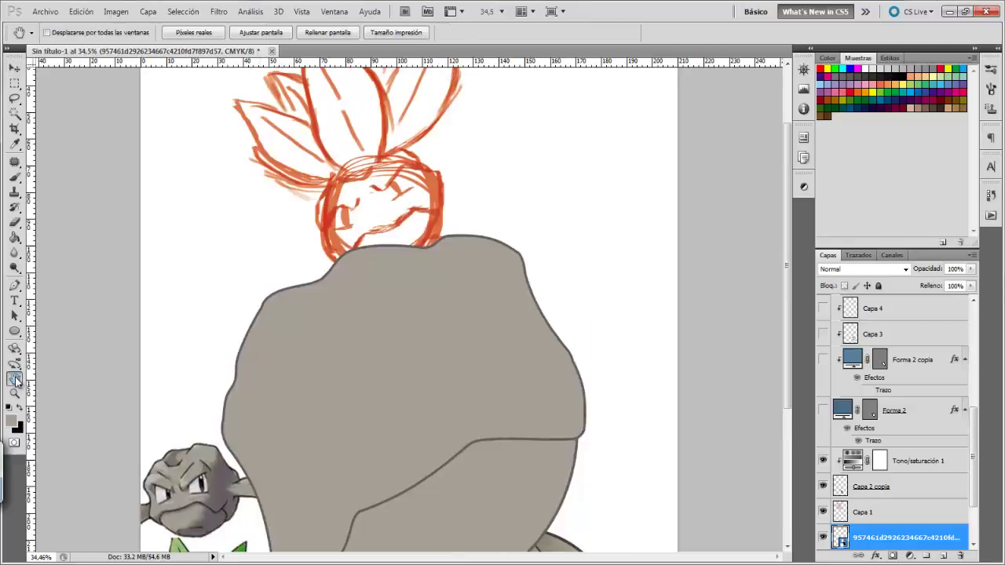
drag(340, 302, 369, 365)
click(13, 422)
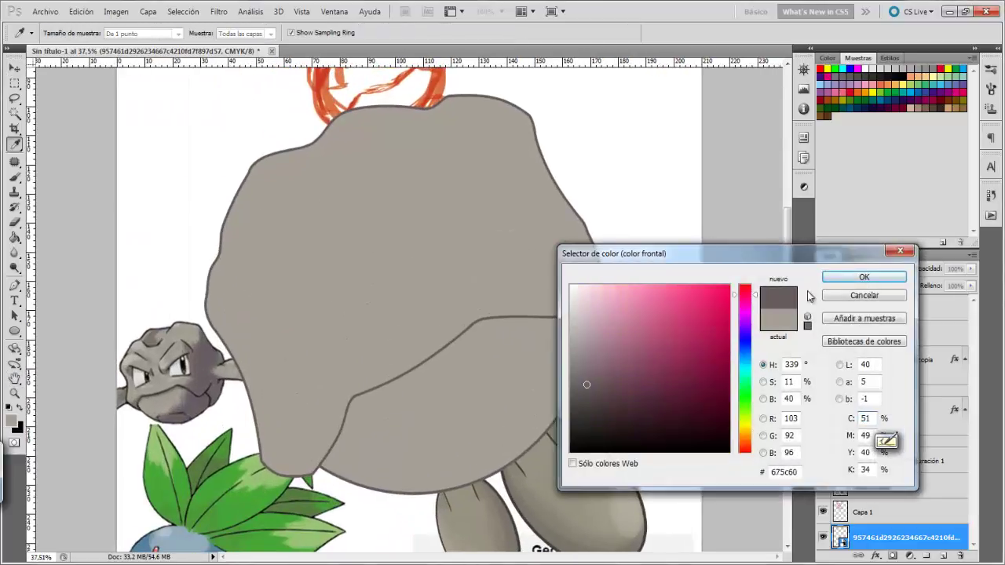
key(Escape)
key(v)
click(444, 328)
- Brush shadows along the seam and lower body on a new layer clipped to the rock
right_click(923, 380)
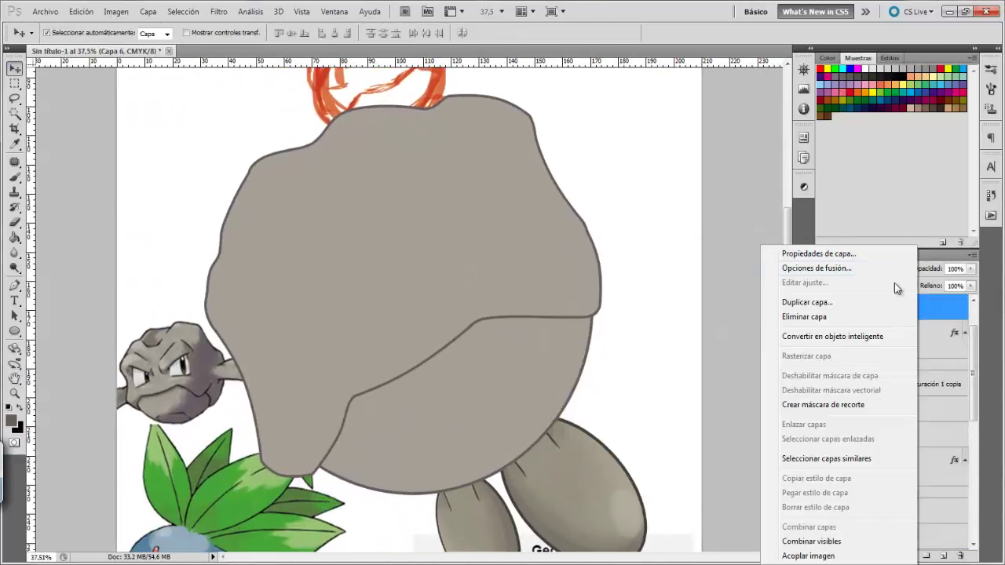
key(Escape)
key(ctrl+shift+alt+n)
key(ctrl+alt+g)
key(b)
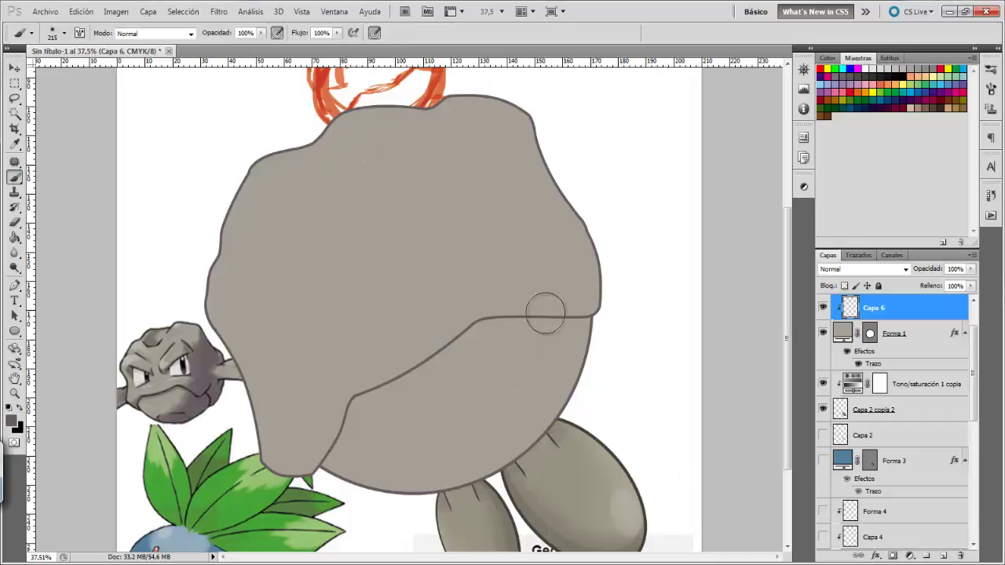
mouse_move(544, 314)
mouse_down()
mouse_move(415, 330)
mouse_move(422, 352)
mouse_move(359, 392)
mouse_move(325, 434)
mouse_move(324, 421)
mouse_up()
mouse_move(502, 334)
mouse_down()
mouse_move(489, 411)
mouse_move(561, 385)
mouse_move(534, 392)
mouse_move(559, 330)
mouse_up()
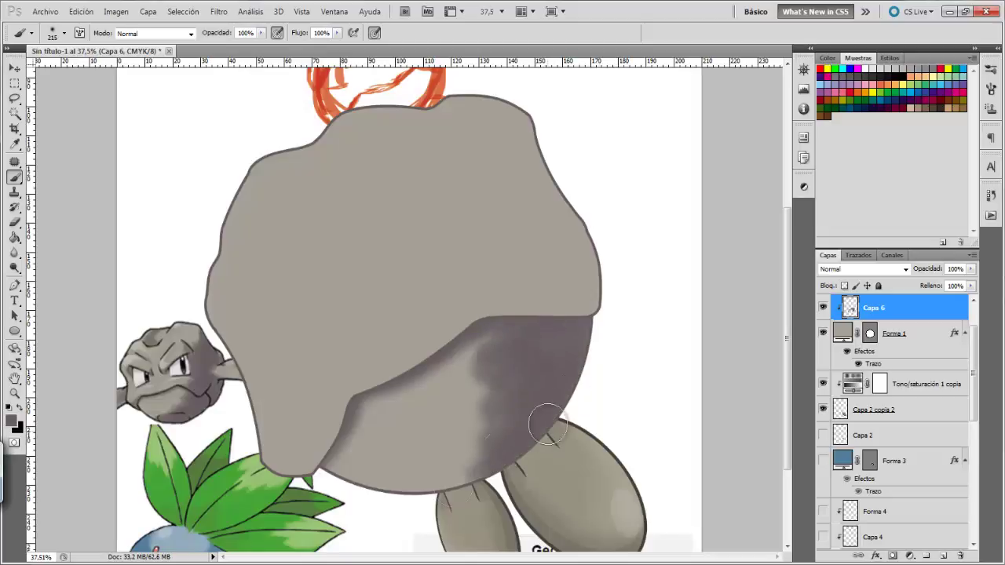
mouse_move(463, 434)
mouse_down()
mouse_move(424, 456)
mouse_move(402, 490)
mouse_move(369, 480)
mouse_up()
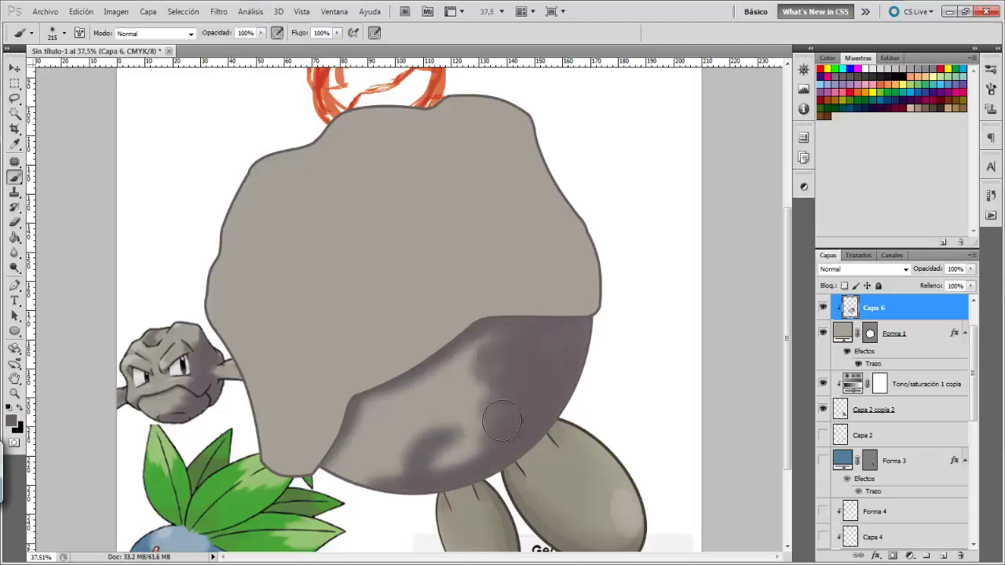
- Keep the shading layer on Normal blending and lower it to 41% opacity
click(864, 268)
click(848, 169)
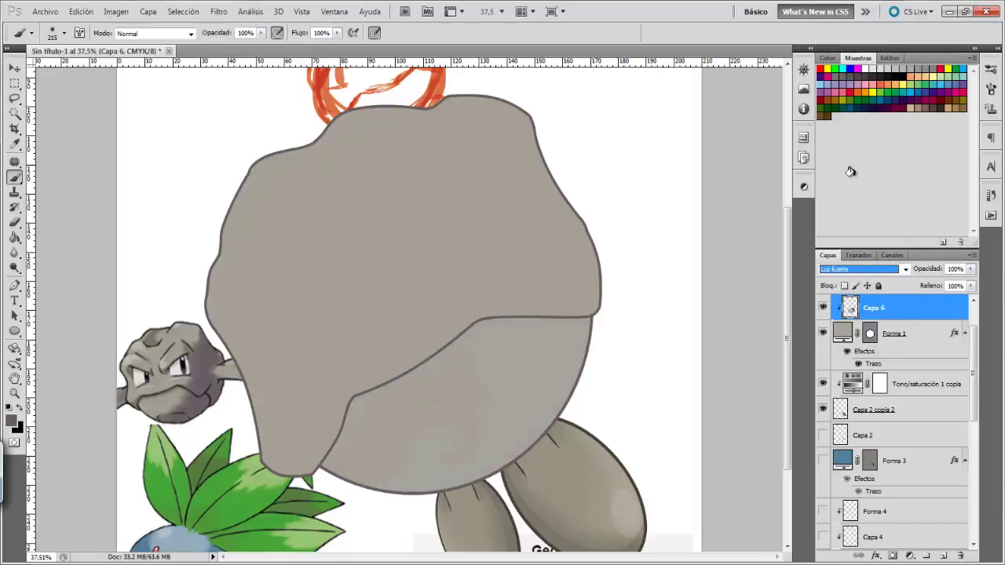
click(864, 269)
click(835, 6)
drag(970, 269, 938, 286)
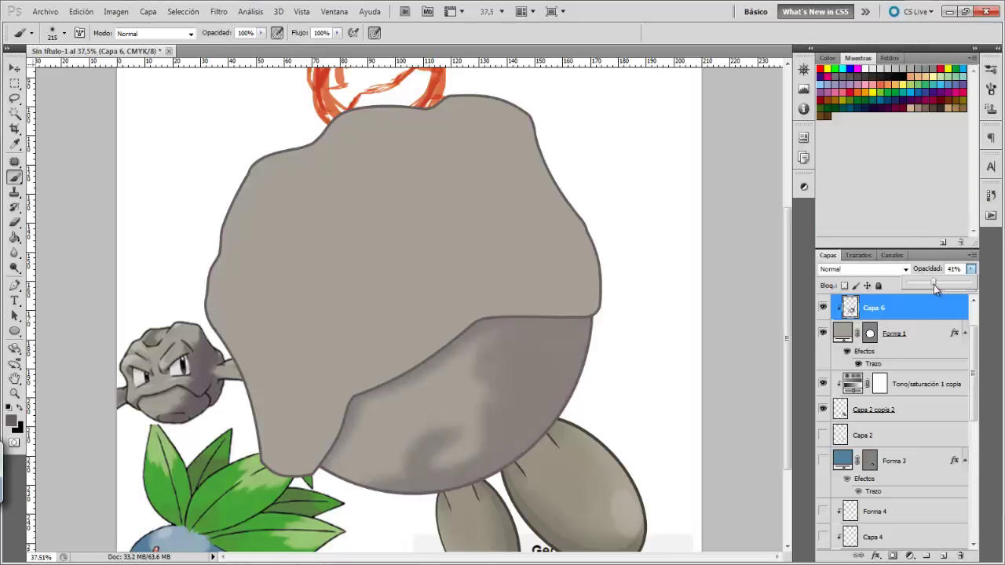
key(e)
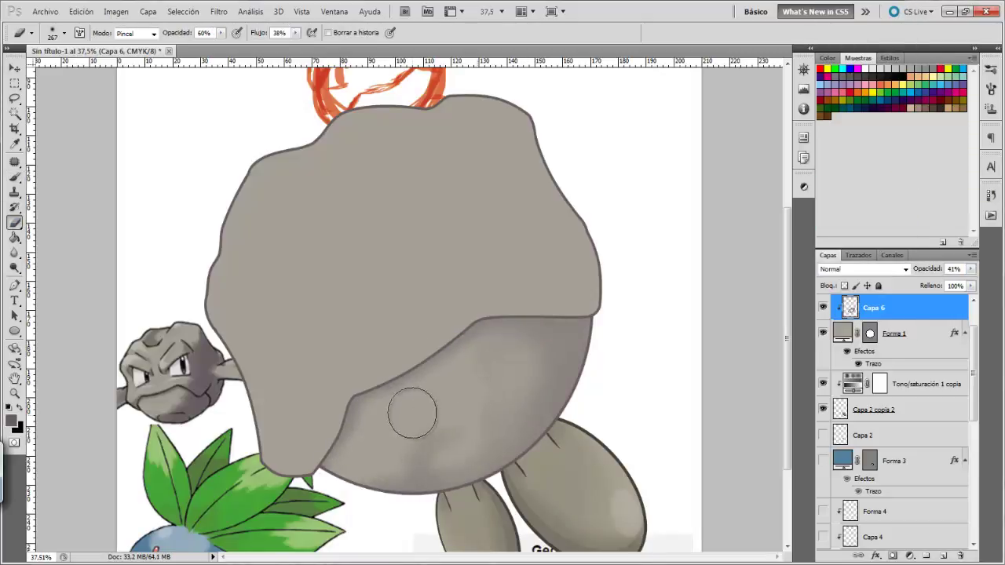
- Paint more edge shading on another new layer and set it to 44% opacity
key(ctrl+shift+alt+n)
key(b)
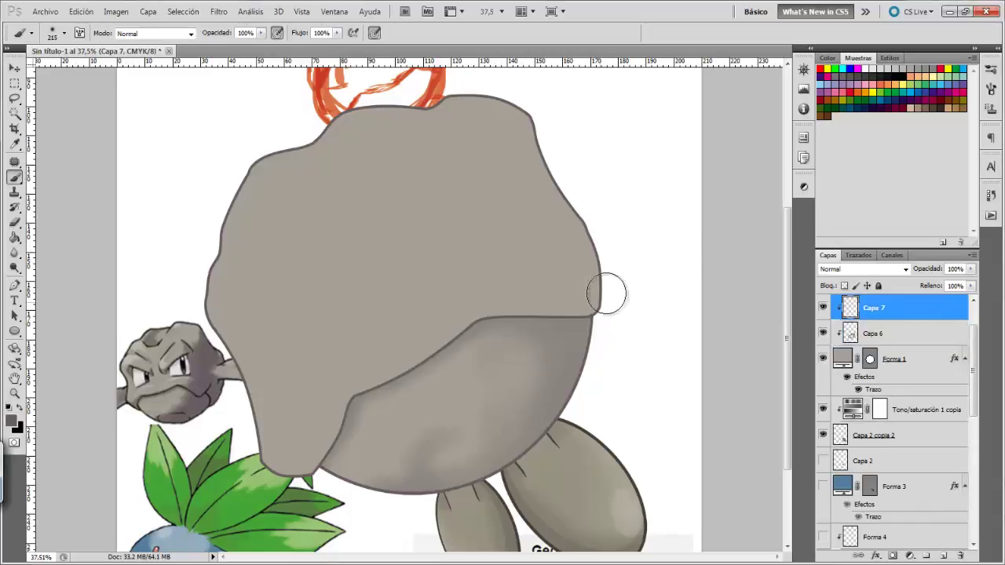
mouse_move(606, 294)
mouse_down()
mouse_move(511, 449)
mouse_move(439, 407)
mouse_up()
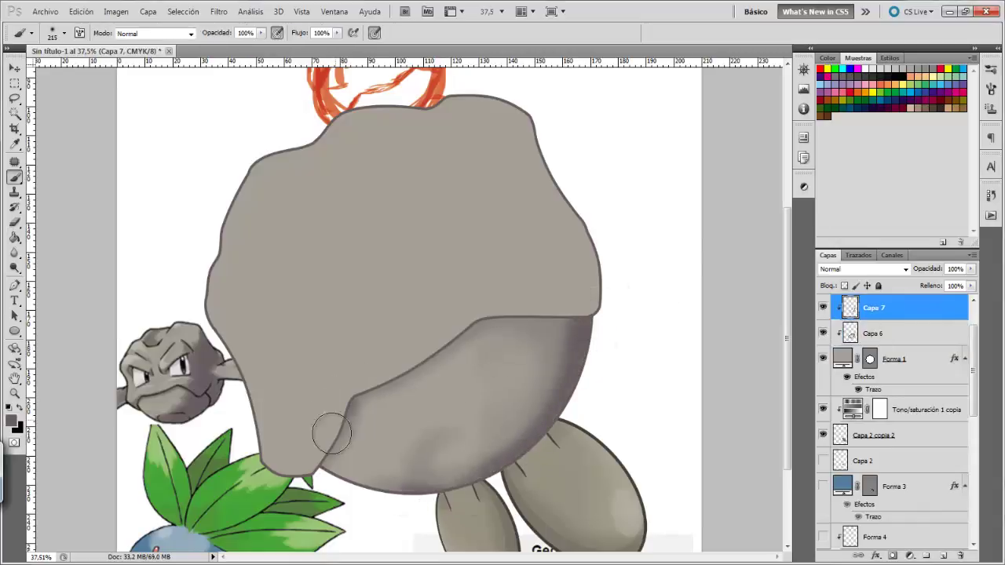
mouse_move(332, 433)
mouse_down()
mouse_move(306, 464)
mouse_move(359, 382)
mouse_move(581, 314)
mouse_move(516, 413)
mouse_move(538, 333)
mouse_move(532, 399)
mouse_move(526, 345)
mouse_up()
drag(510, 417, 471, 475)
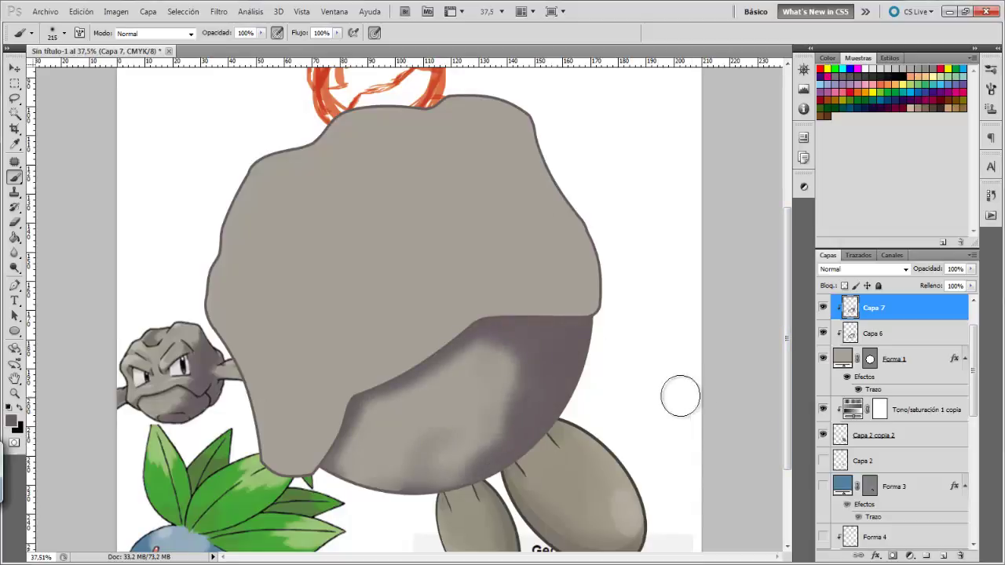
click(971, 268)
drag(974, 283, 937, 291)
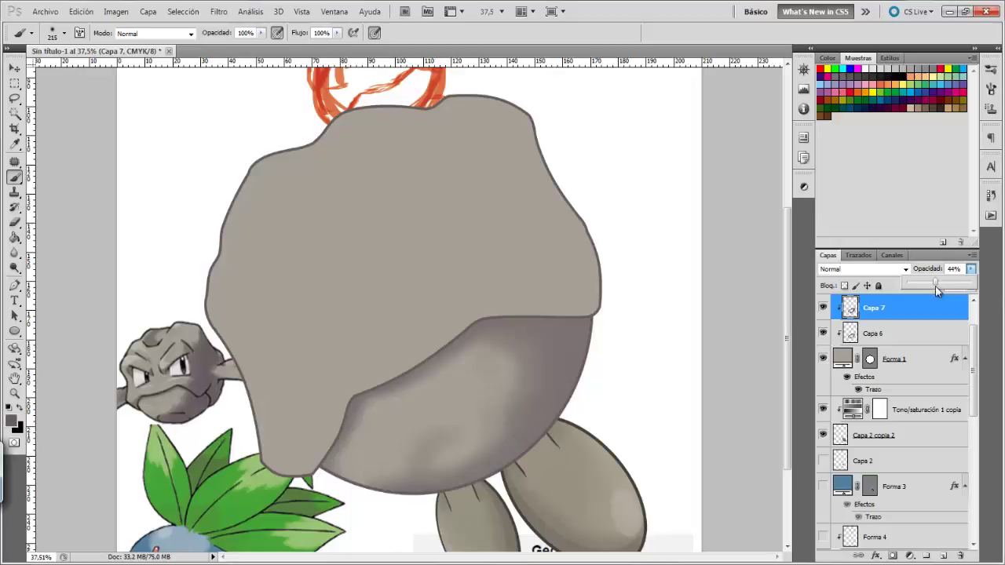
- Raise the belly shading layer to 69% opacity and add a new layer, Capa 8
click(14, 225)
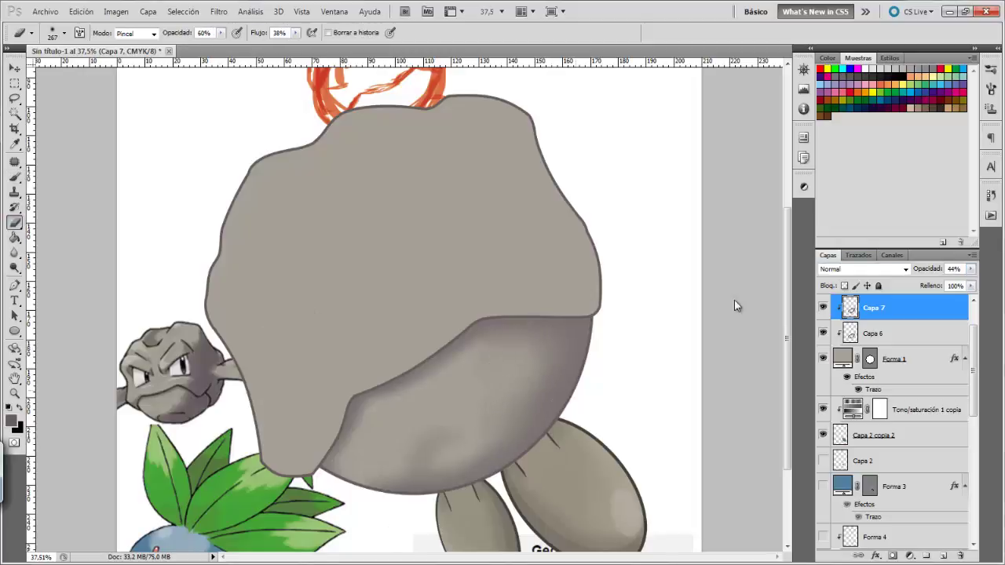
click(971, 268)
drag(937, 284, 954, 291)
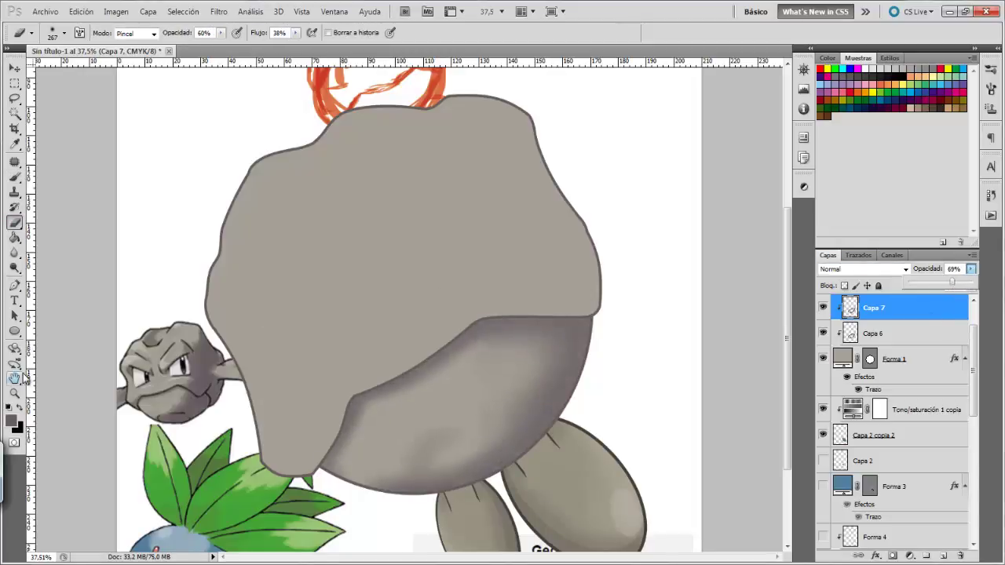
click(64, 33)
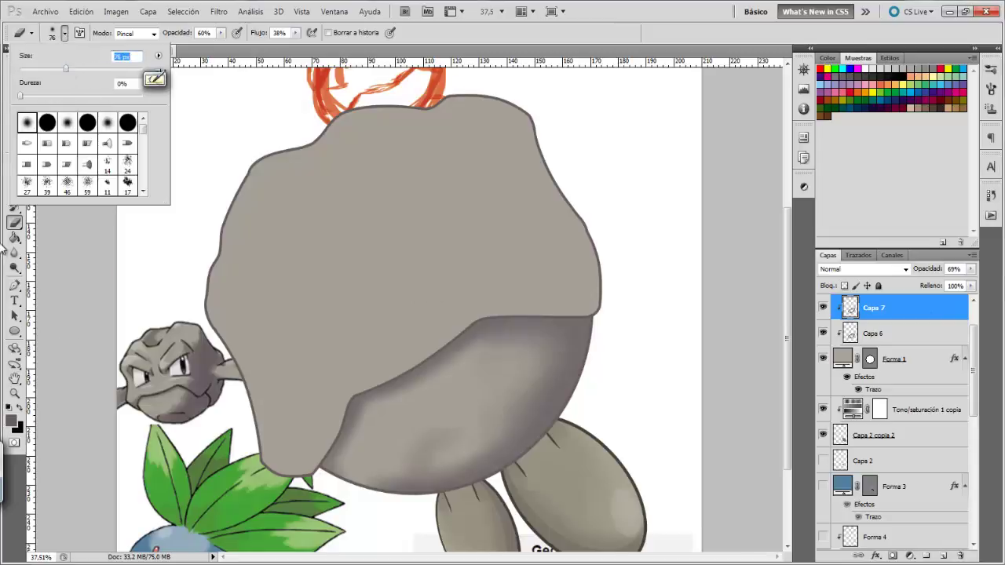
key(b)
click(944, 557)
right_click(897, 549)
- Clip the new layer to the shading and paint a dark curved belly stroke with a 46 px brush
click(763, 411)
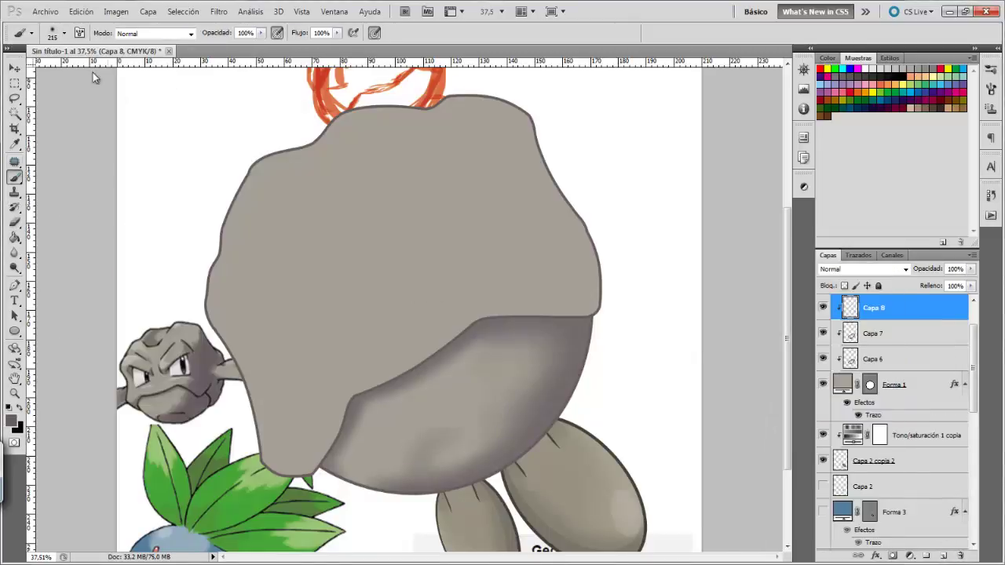
click(64, 32)
click(67, 182)
click(492, 422)
drag(481, 420, 524, 415)
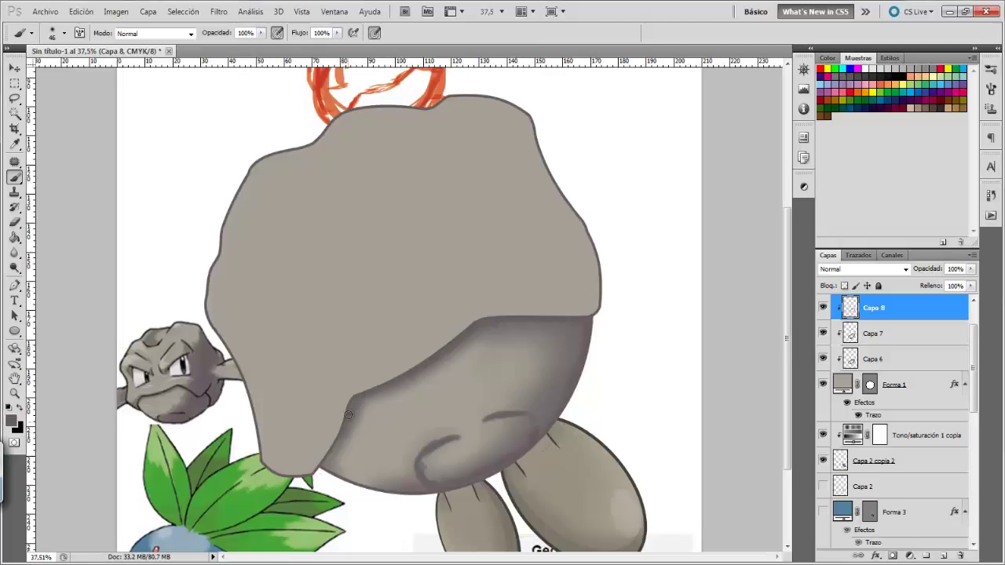
- Zoom in on the belly and blur the dark curved strokes to fade them
key(r)
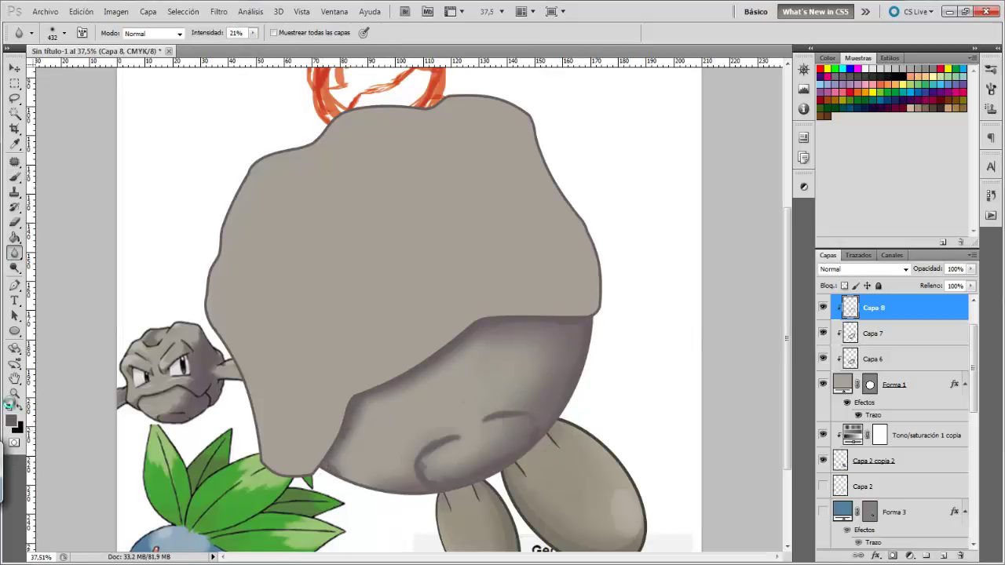
click(14, 223)
drag(429, 421, 485, 351)
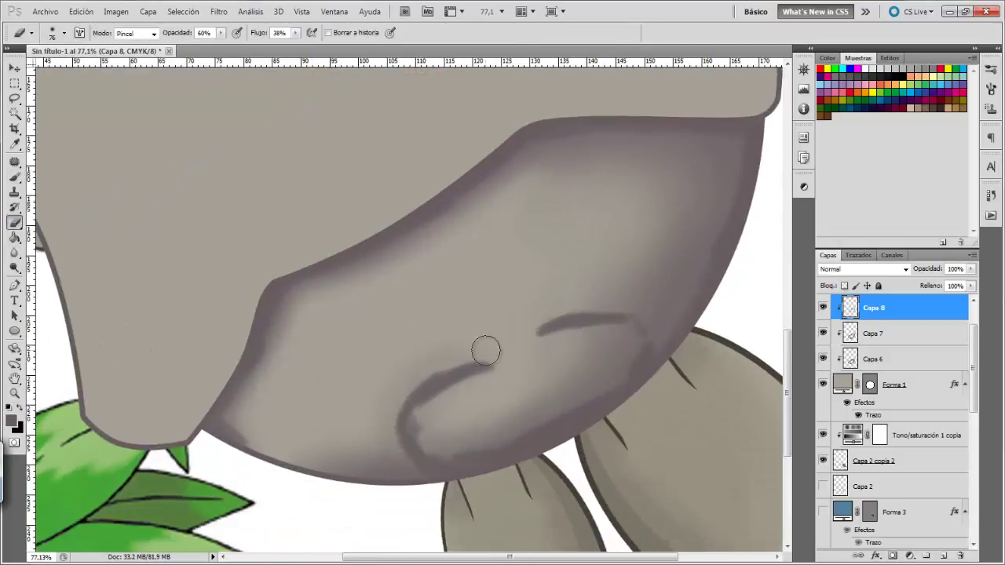
mouse_move(654, 321)
mouse_down()
mouse_move(529, 340)
mouse_move(462, 394)
mouse_move(395, 390)
mouse_up()
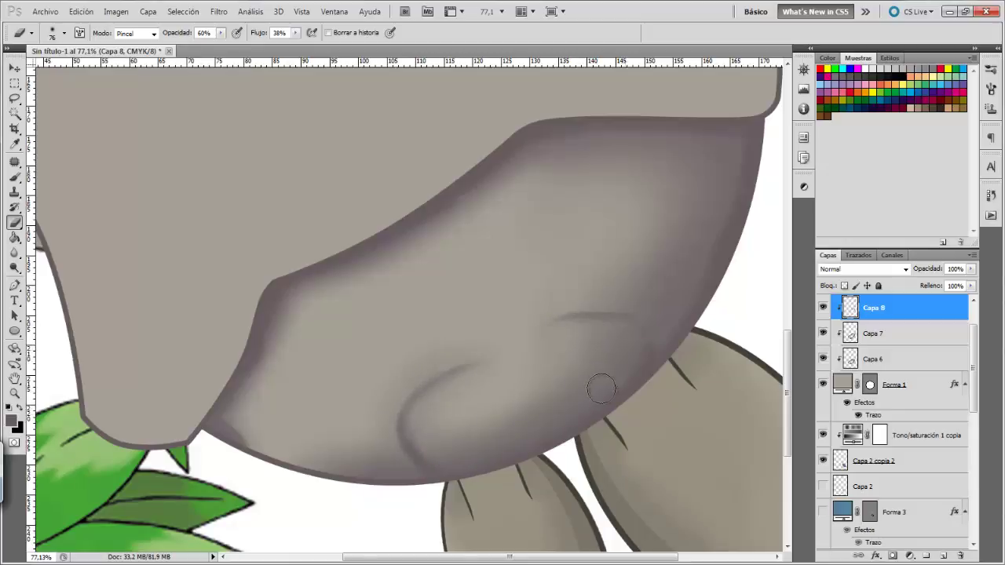
- Add clipped layer Capa 9 above Capa 6 and paint dark hooked curls on the lower belly
click(957, 332)
click(957, 358)
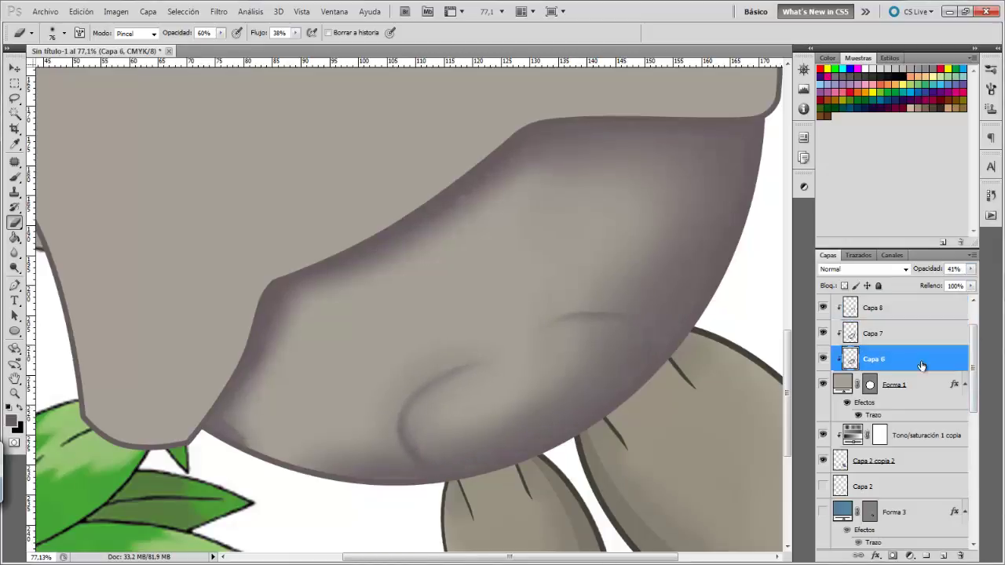
click(944, 556)
key(b)
click(64, 33)
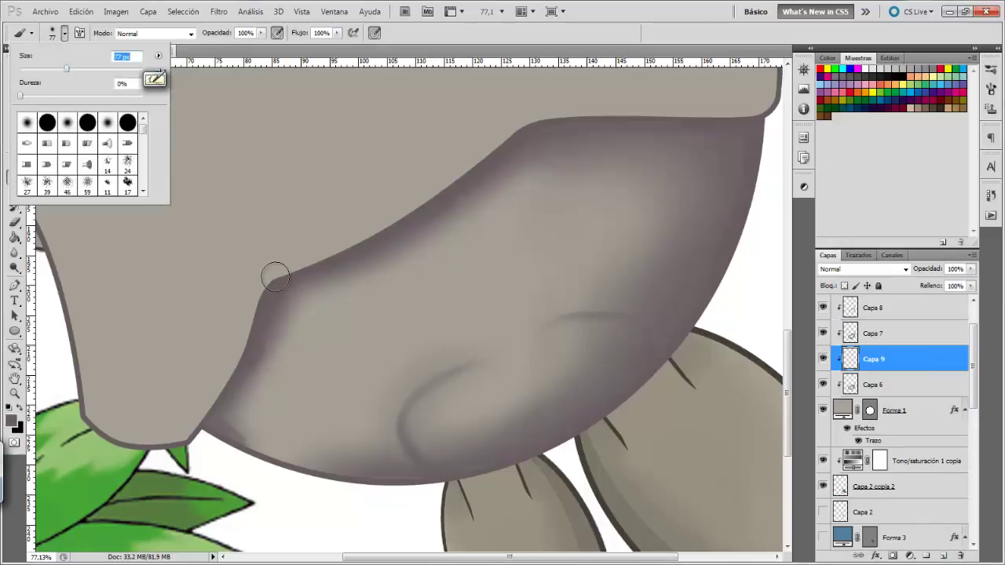
mouse_move(474, 375)
mouse_down()
mouse_move(426, 431)
mouse_move(471, 370)
mouse_up()
drag(553, 322, 610, 377)
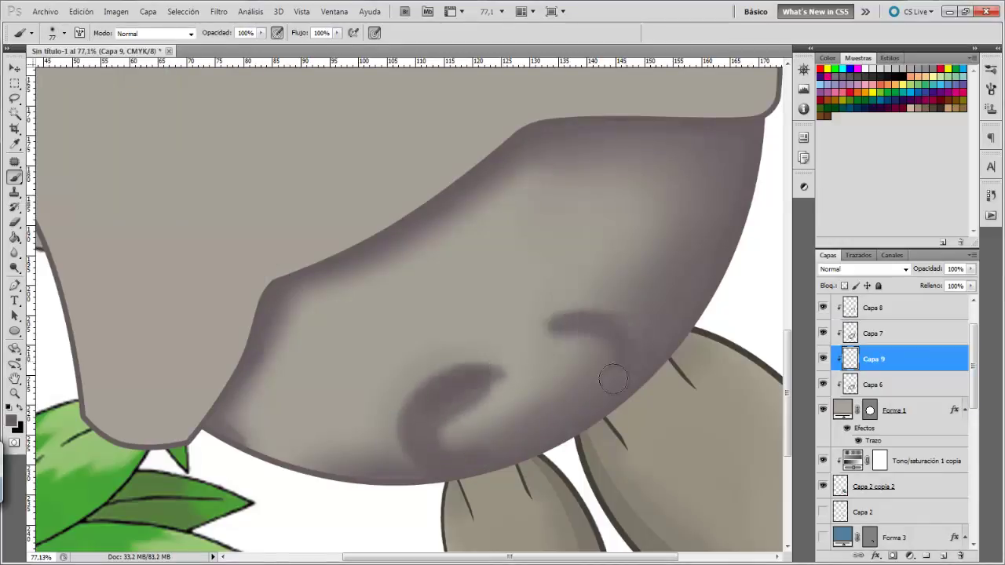
mouse_move(550, 416)
mouse_down()
mouse_move(466, 442)
mouse_move(444, 409)
mouse_up()
drag(602, 383, 558, 399)
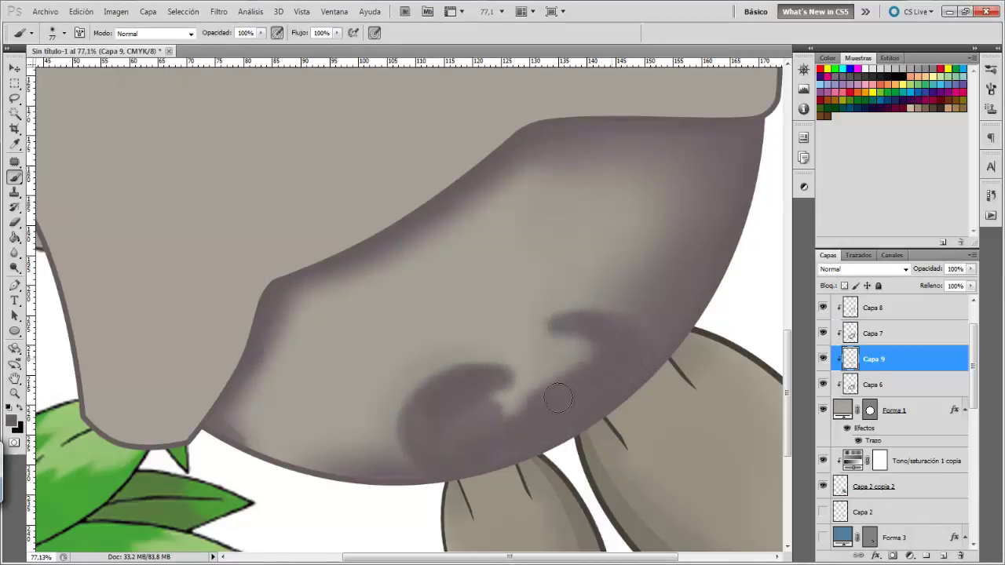
- Lower Capa 9 to 45% opacity, erase part of the lower curl, and fit the drawing on screen
click(970, 268)
drag(973, 283, 936, 283)
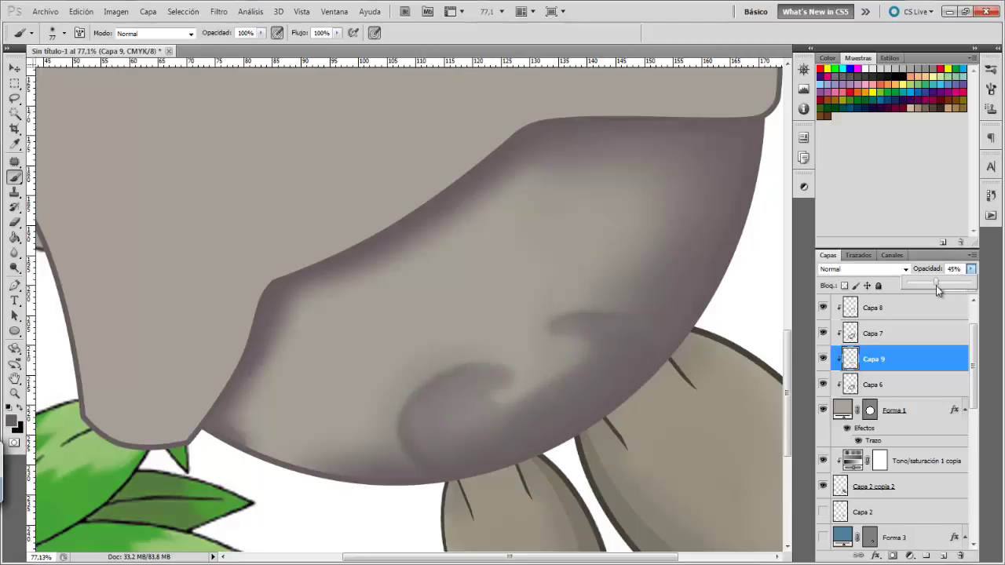
click(16, 224)
drag(505, 392, 455, 401)
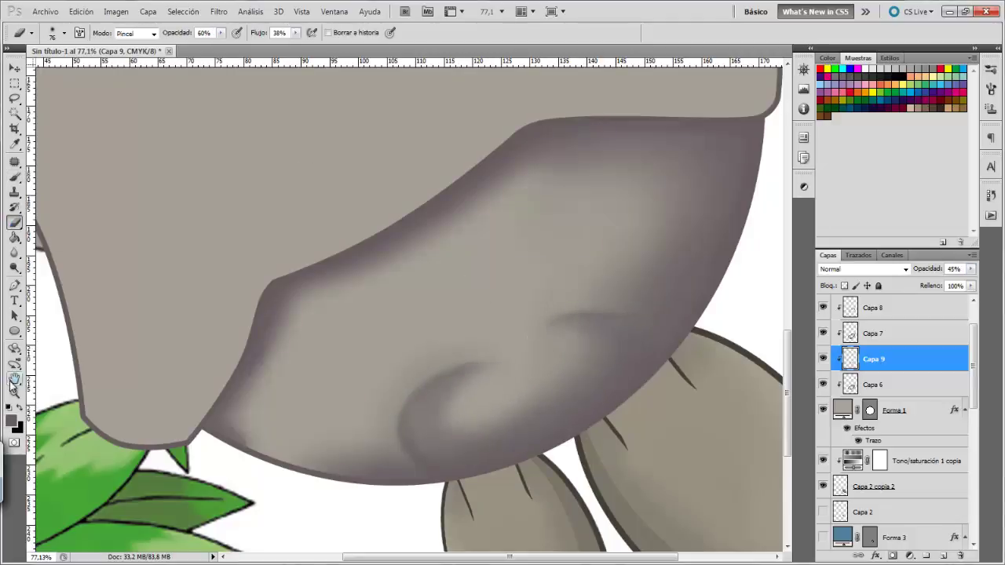
double_click(15, 379)
click(971, 268)
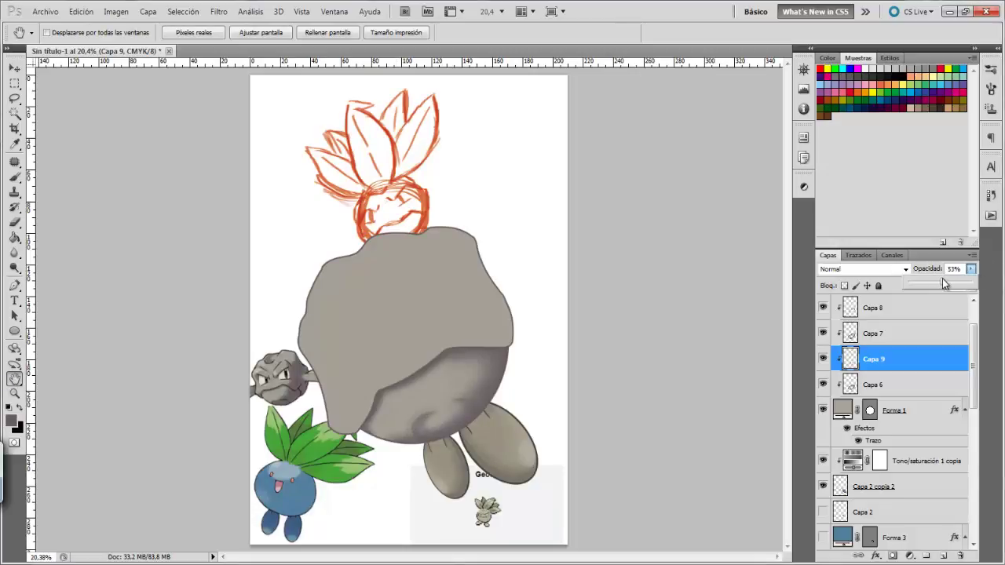
- Add new layer Capa 10 and choose a light grey foreground colour for highlights
click(15, 394)
click(943, 556)
click(12, 422)
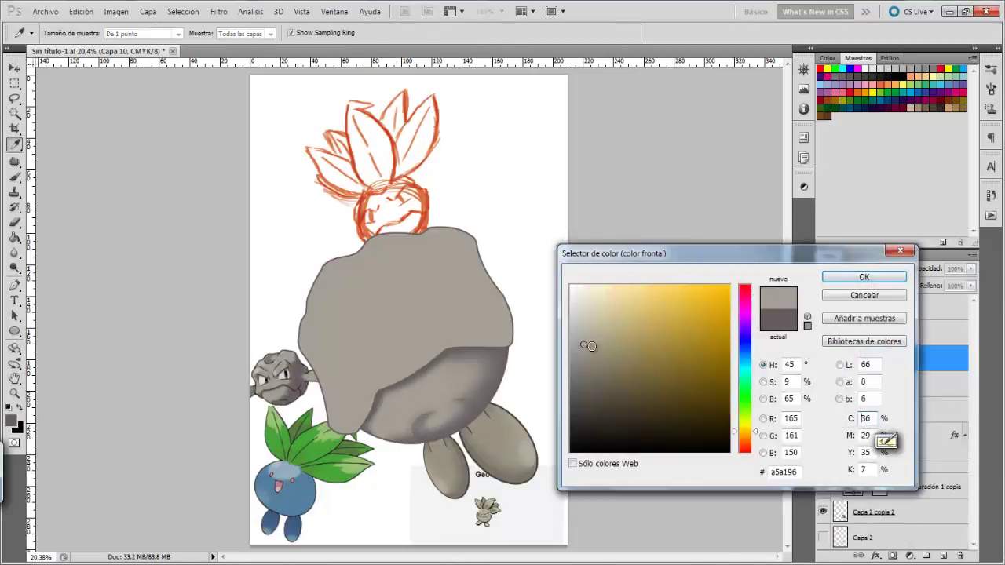
click(864, 409)
mouse_move(419, 450)
mouse_down()
mouse_move(451, 364)
mouse_move(495, 361)
mouse_move(416, 361)
mouse_move(396, 413)
mouse_up()
key(b)
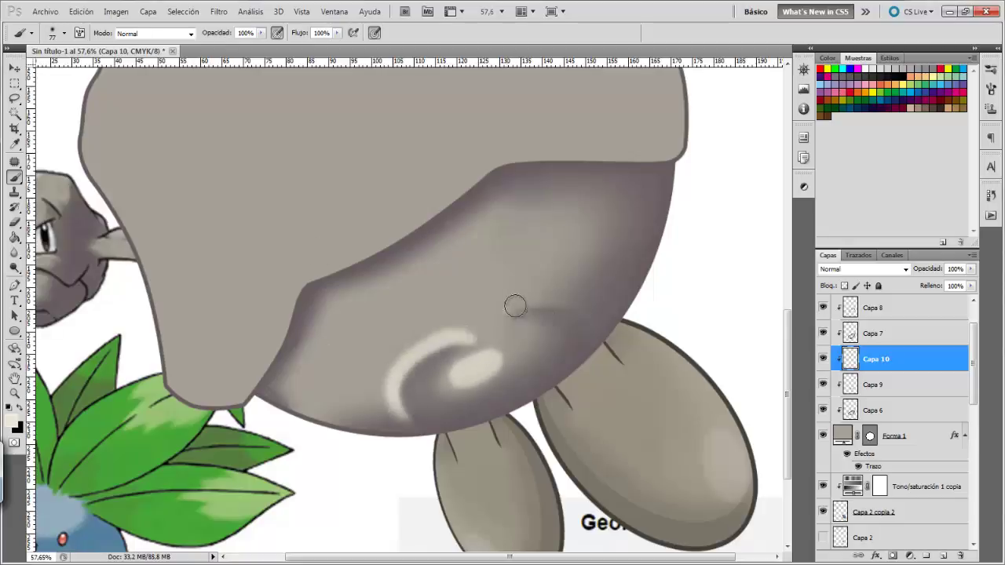
- Paint light grey highlight streaks across the upper and lower belly
drag(507, 306, 597, 302)
mouse_move(342, 424)
mouse_down()
mouse_move(311, 403)
mouse_move(393, 310)
mouse_up()
drag(539, 254, 439, 271)
drag(494, 253, 404, 286)
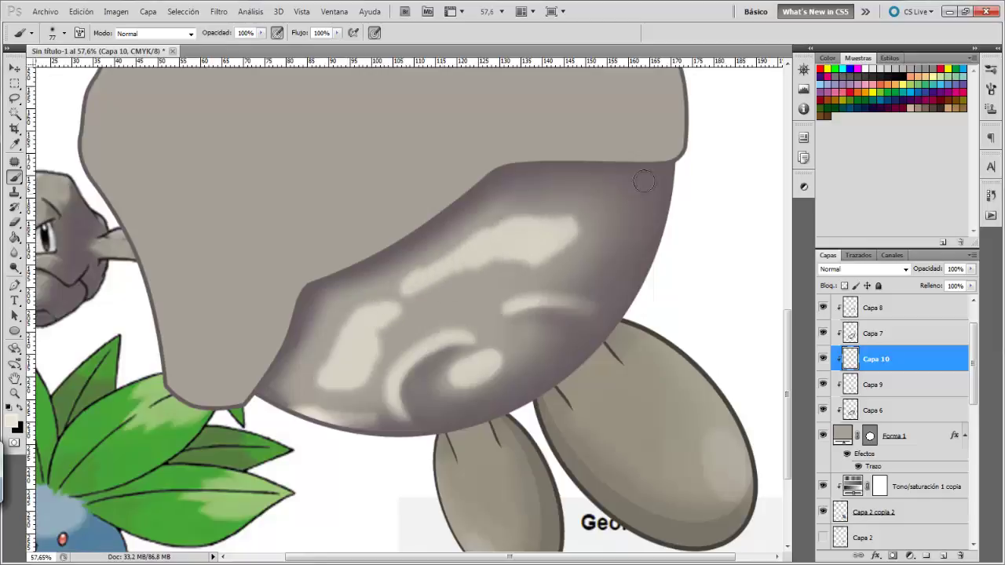
drag(612, 231, 571, 260)
- Erase over the belly highlights to fade them into soft glints
click(14, 222)
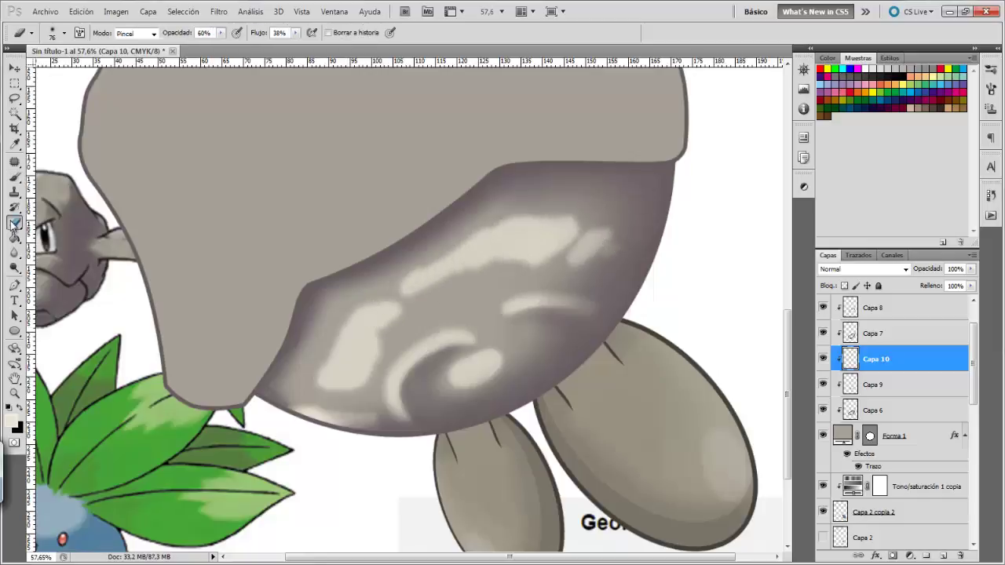
right_click(528, 273)
click(558, 253)
drag(559, 289, 513, 297)
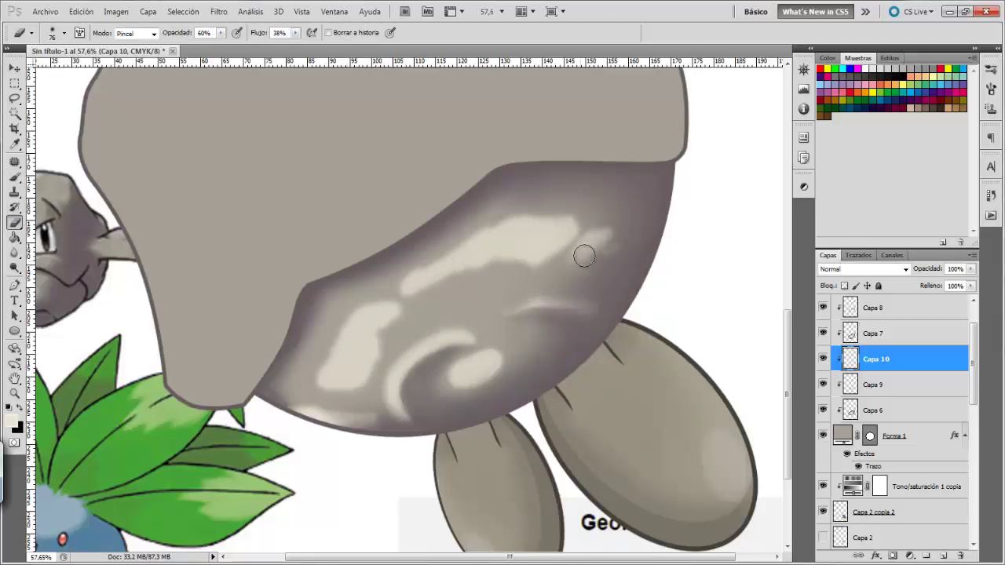
mouse_move(584, 256)
mouse_down()
mouse_move(554, 260)
mouse_move(555, 206)
mouse_move(459, 244)
mouse_up()
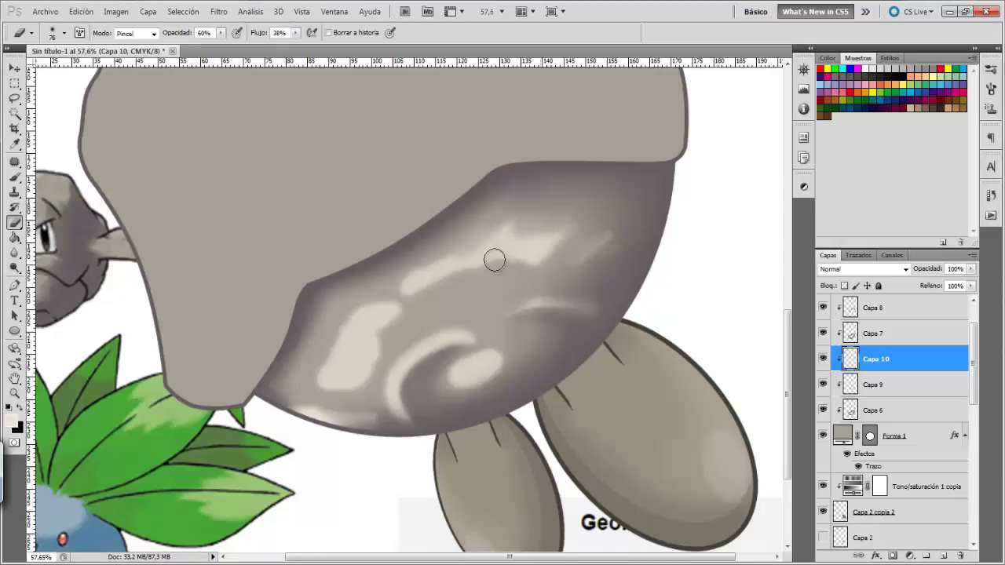
drag(602, 262, 413, 291)
drag(485, 359, 488, 363)
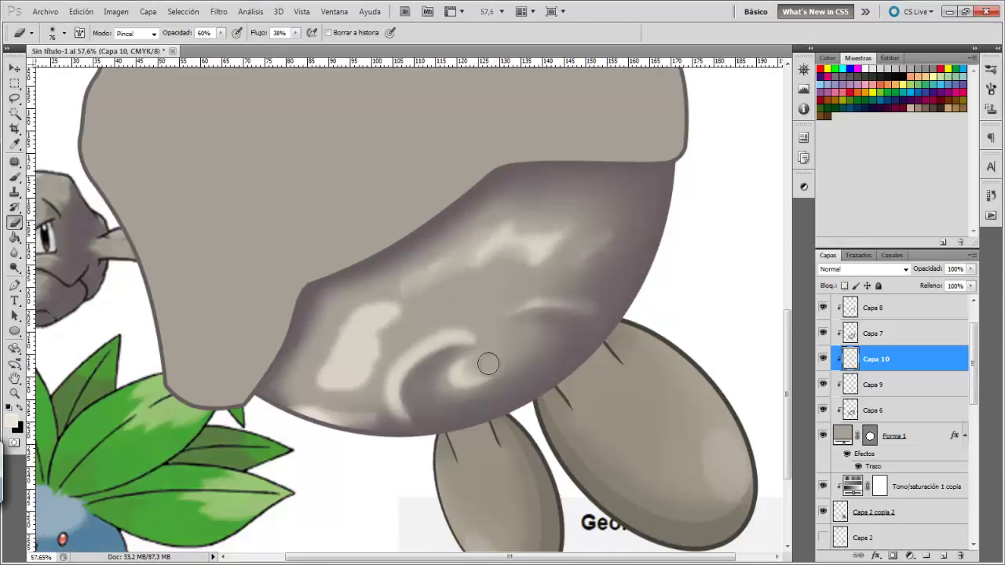
mouse_move(446, 323)
mouse_down()
mouse_move(388, 410)
mouse_move(354, 317)
mouse_move(368, 337)
mouse_up()
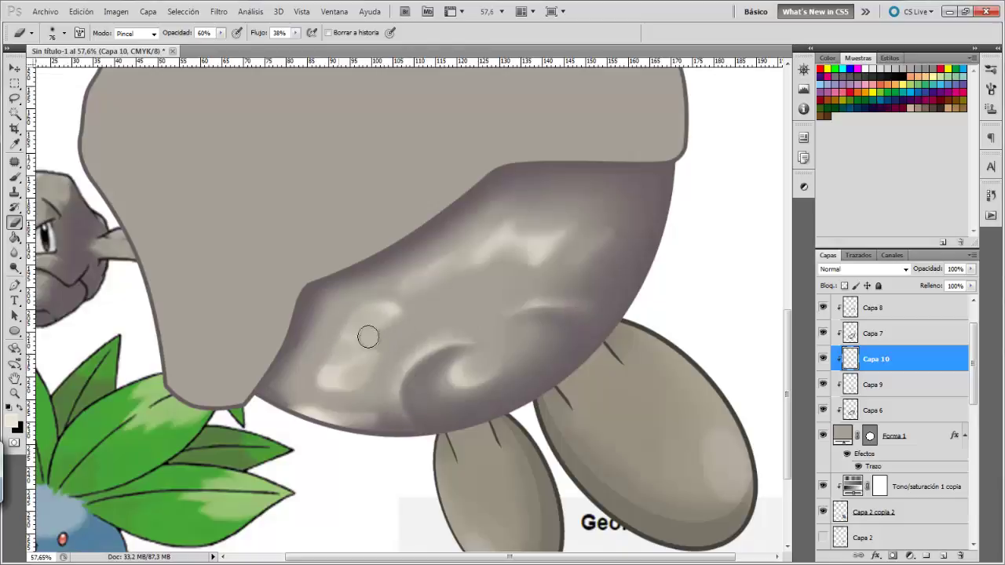
drag(350, 408, 374, 416)
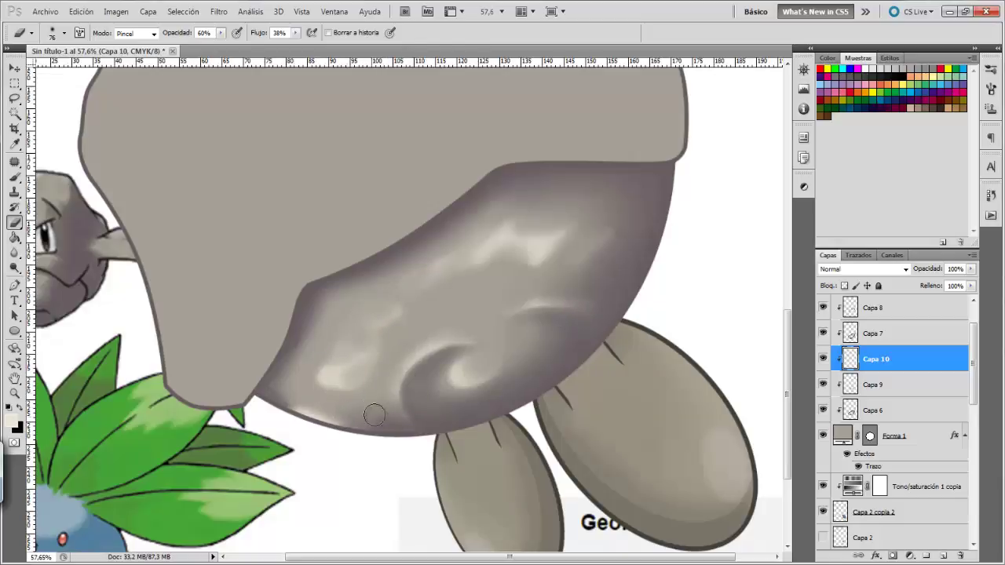
drag(313, 380, 329, 374)
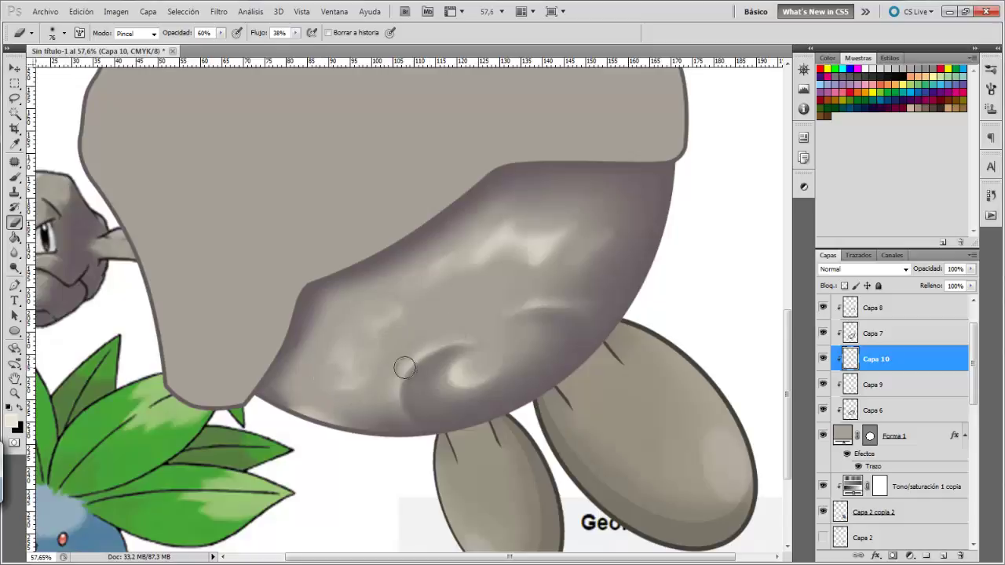
- Set the highlight layer's opacity to 46% and zoom out to view more of the drawing
click(971, 269)
drag(964, 283, 942, 282)
key(z)
mouse_move(440, 381)
mouse_down()
mouse_move(372, 381)
mouse_move(548, 378)
mouse_up()
- Add a new layer clipped to the rock's top layer Capa 5 and choose a grey shading colour
key(v)
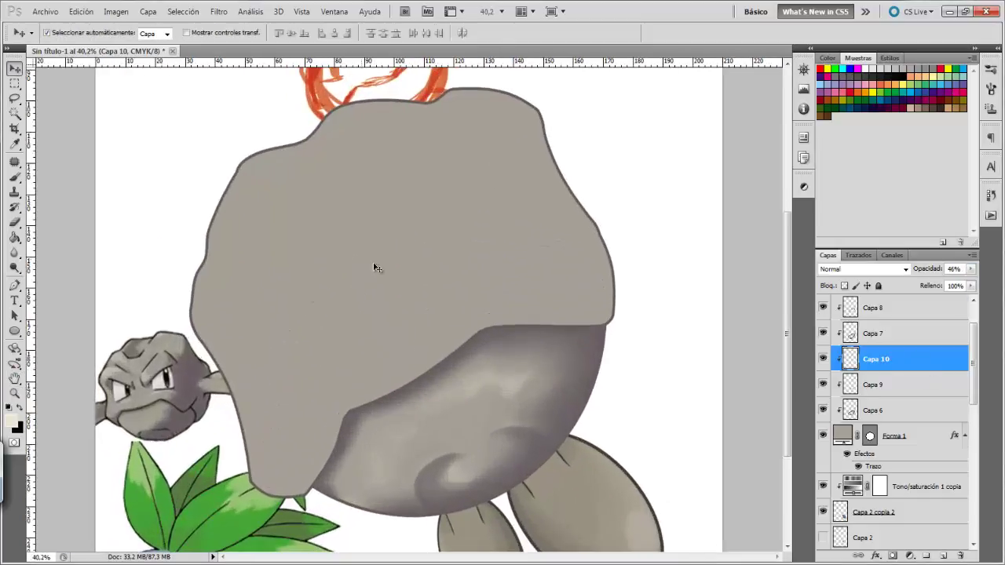
click(375, 269)
click(943, 556)
right_click(871, 308)
click(809, 397)
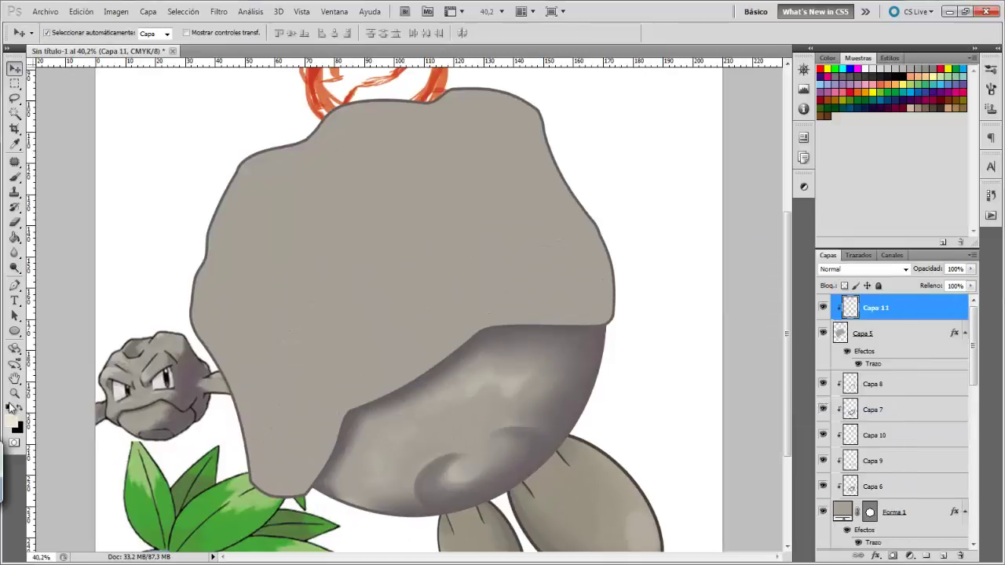
click(12, 421)
click(864, 213)
- With a much larger brush, shade the rock's top, right, lower and upper-left areas, then lower the layer opacity
key(b)
click(64, 33)
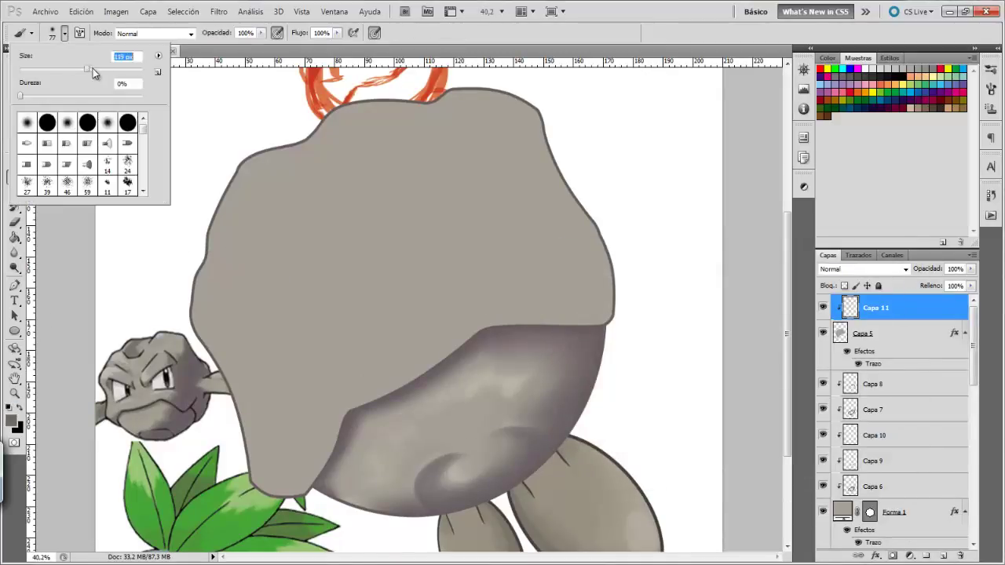
drag(93, 72, 149, 73)
key(Return)
mouse_move(453, 114)
mouse_down()
mouse_move(503, 116)
mouse_move(588, 274)
mouse_move(442, 353)
mouse_move(491, 306)
mouse_move(504, 175)
mouse_move(556, 168)
mouse_up()
mouse_move(333, 426)
mouse_down()
mouse_move(408, 393)
mouse_move(318, 501)
mouse_move(416, 399)
mouse_up()
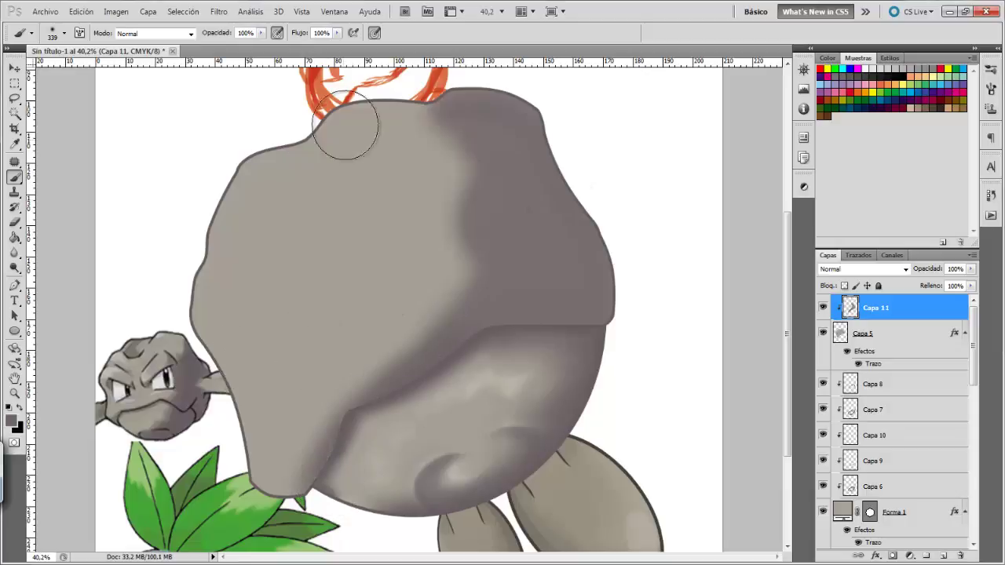
mouse_move(346, 127)
mouse_down()
mouse_move(381, 101)
mouse_move(314, 180)
mouse_move(314, 162)
mouse_move(351, 138)
mouse_up()
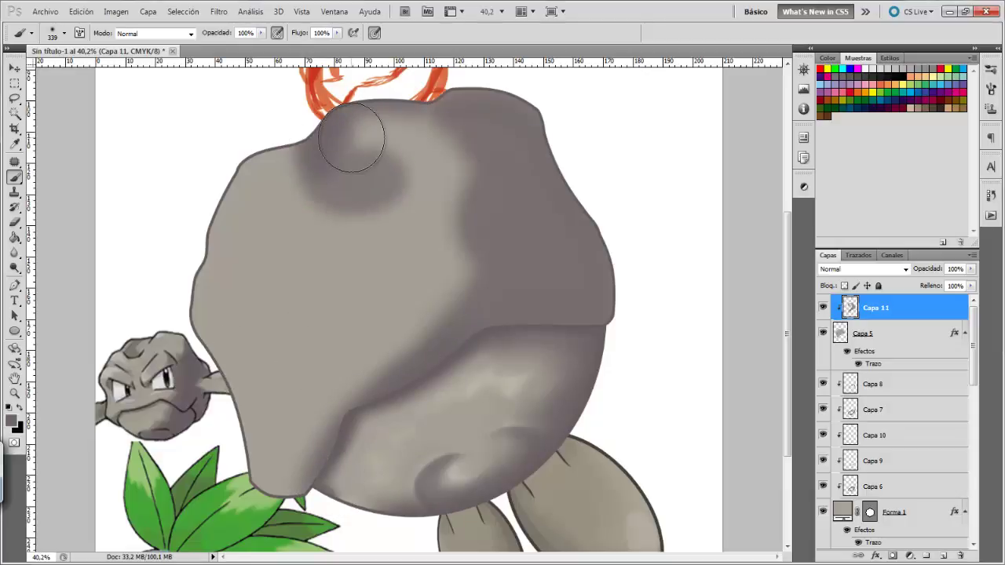
drag(971, 269, 947, 282)
- Add another layer and paint darker shading on the rock's upper-left and right side
ctrl+click(943, 555)
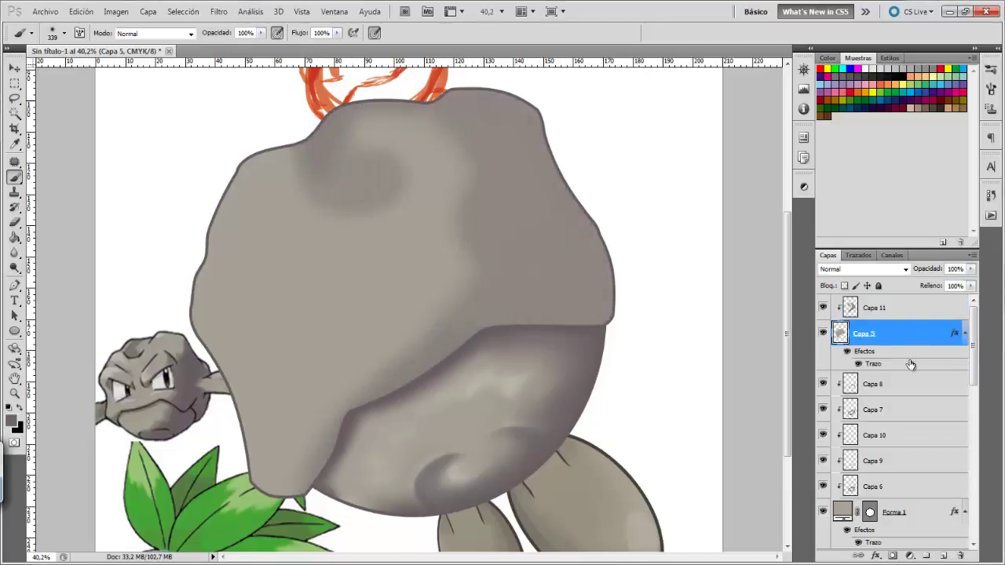
click(65, 33)
mouse_move(345, 130)
mouse_down()
mouse_move(368, 182)
mouse_move(440, 99)
mouse_move(606, 283)
mouse_move(391, 398)
mouse_up()
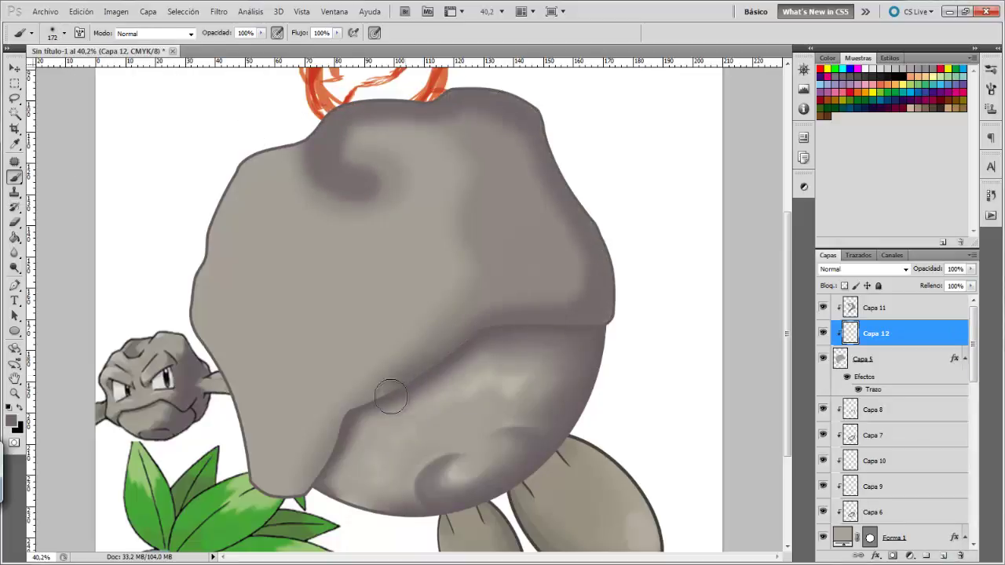
mouse_move(561, 265)
mouse_down()
mouse_move(552, 272)
mouse_move(517, 159)
mouse_up()
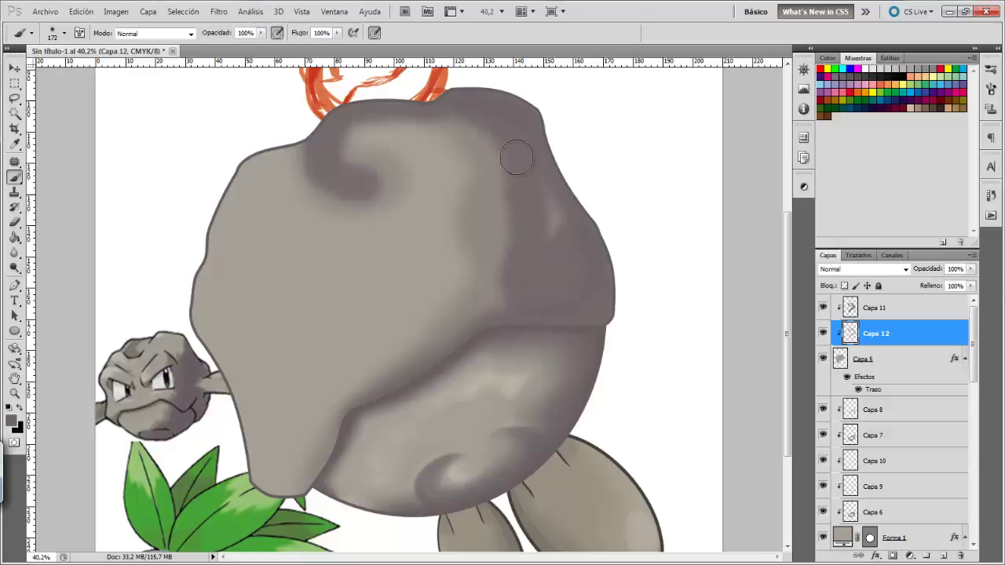
- Soften the shading around the top swirl with a 160 px eraser, then add Capa 13 on top
key(e)
click(64, 33)
click(379, 170)
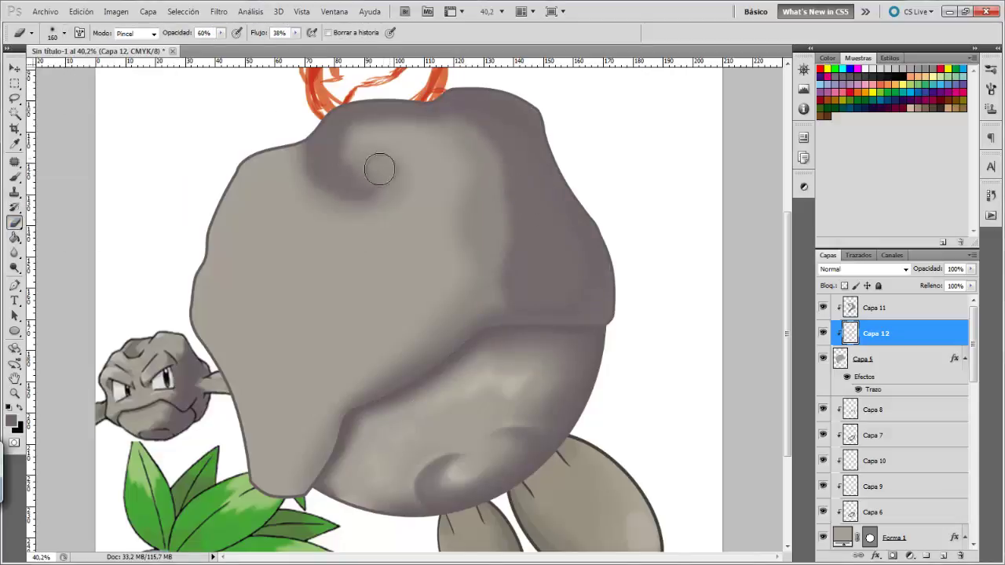
mouse_move(379, 169)
mouse_down()
mouse_move(366, 134)
mouse_move(494, 196)
mouse_move(464, 306)
mouse_move(512, 206)
mouse_up()
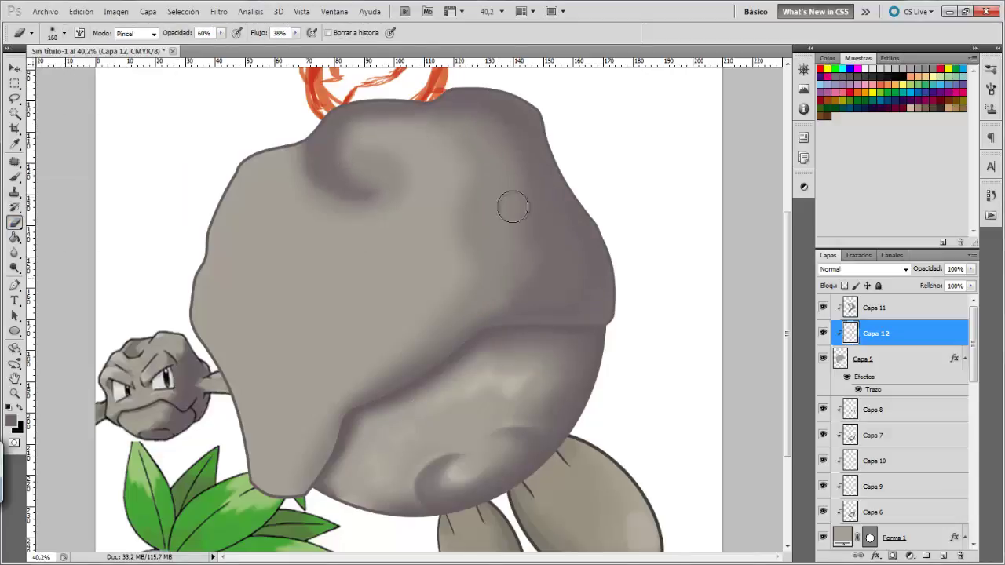
drag(382, 194, 300, 126)
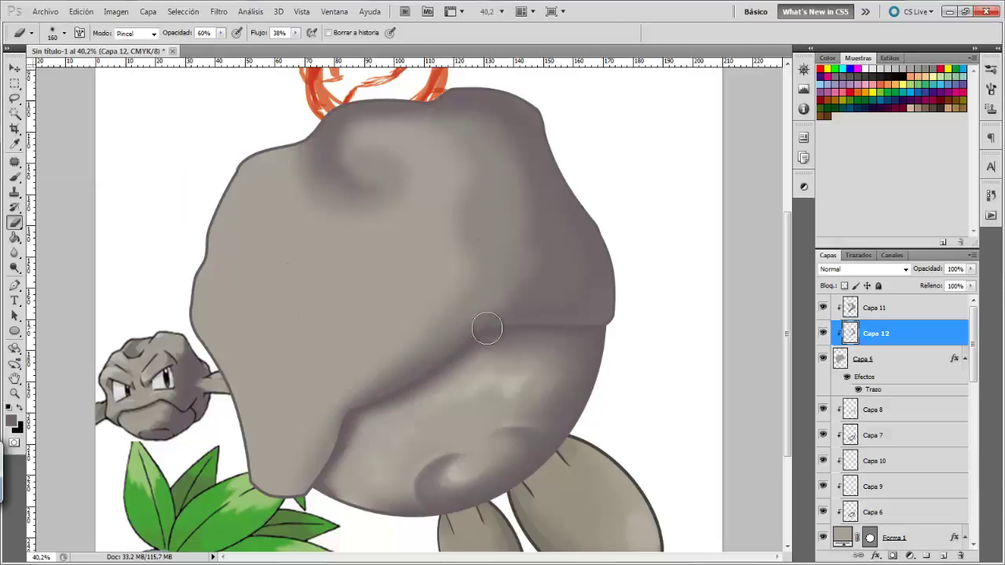
scroll(487, 328, down, 1)
click(943, 556)
- Paint dark grey cracks on Capa 13 with a size-72 brush: curved upper, diagonal and horizontal left, and upper-left
key(ctrl+])
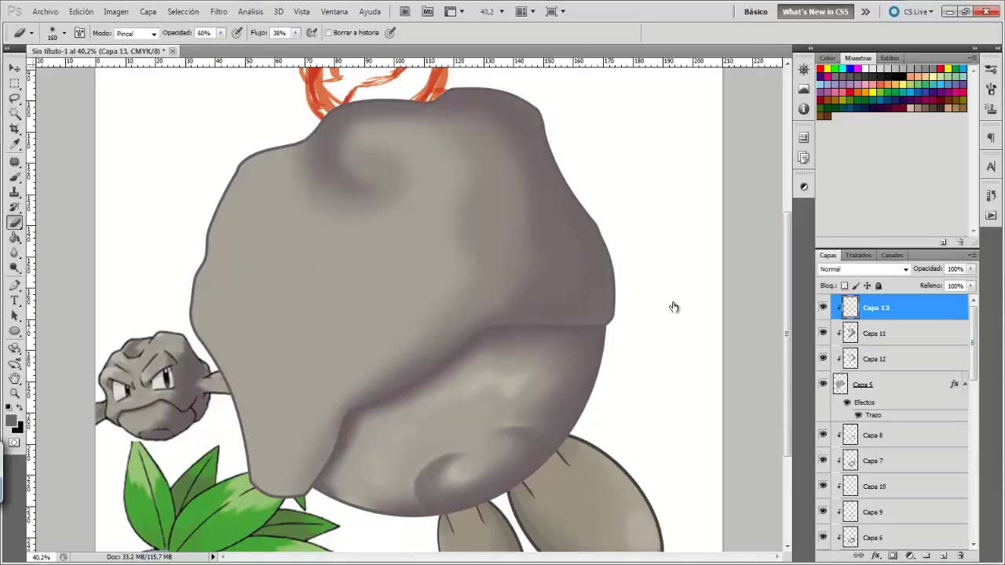
key(b)
click(64, 33)
click(486, 160)
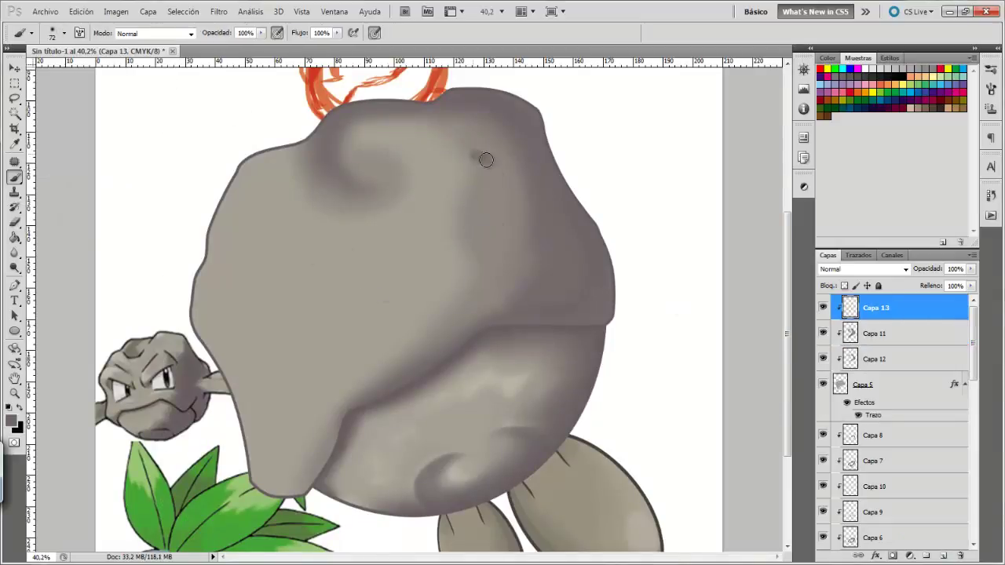
drag(447, 157, 404, 210)
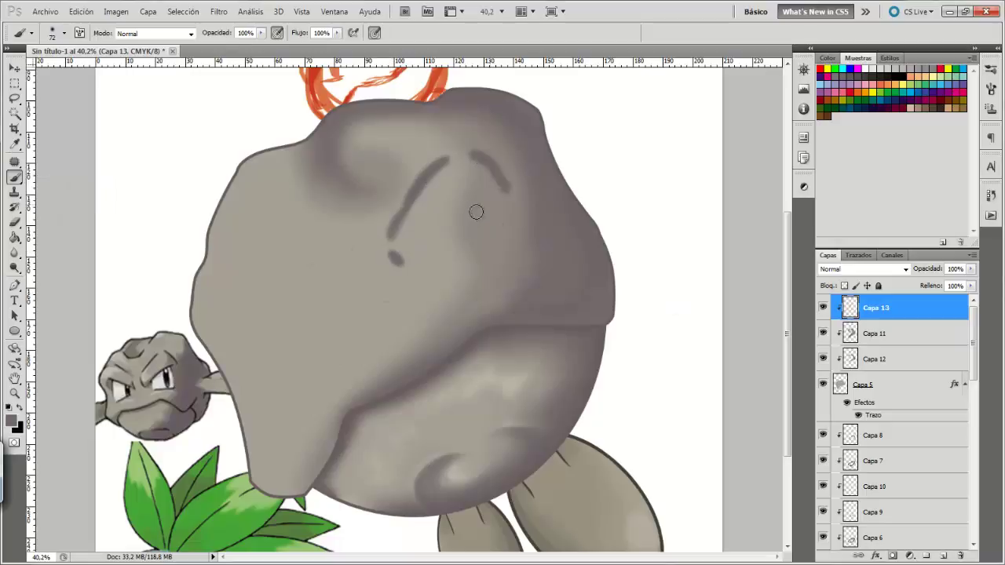
mouse_move(493, 201)
mouse_down()
mouse_move(429, 261)
mouse_move(515, 278)
mouse_up()
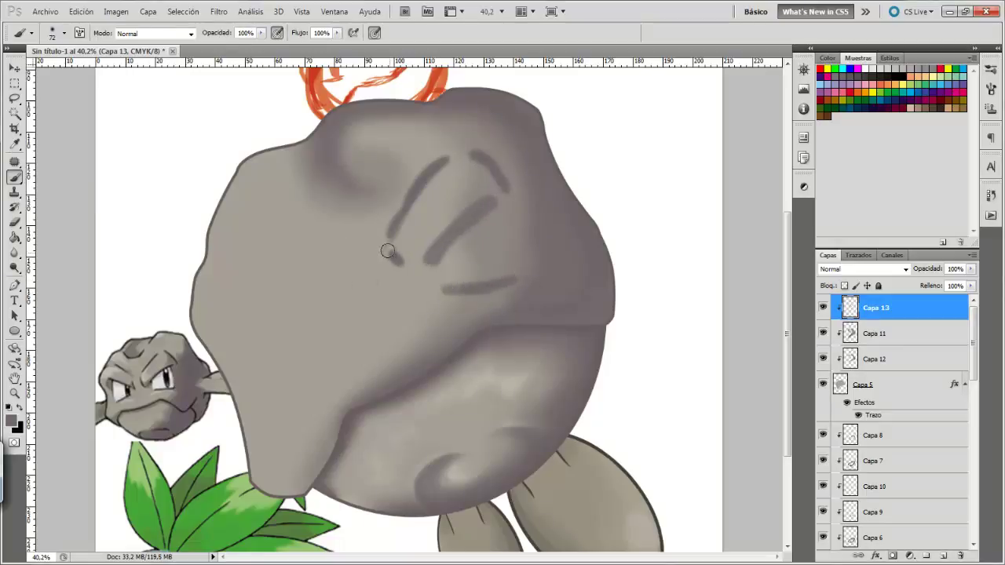
drag(271, 378, 315, 329)
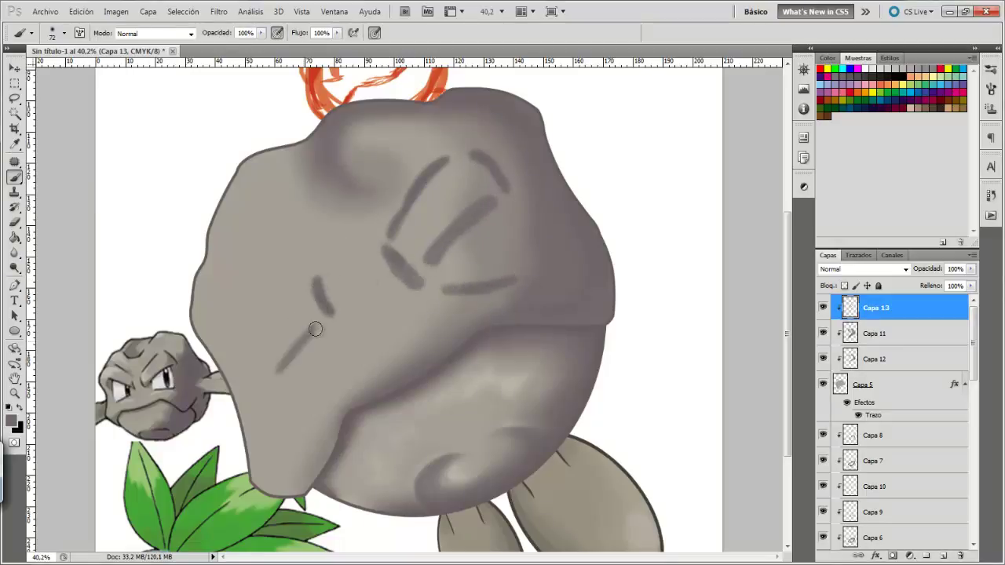
drag(218, 275, 306, 277)
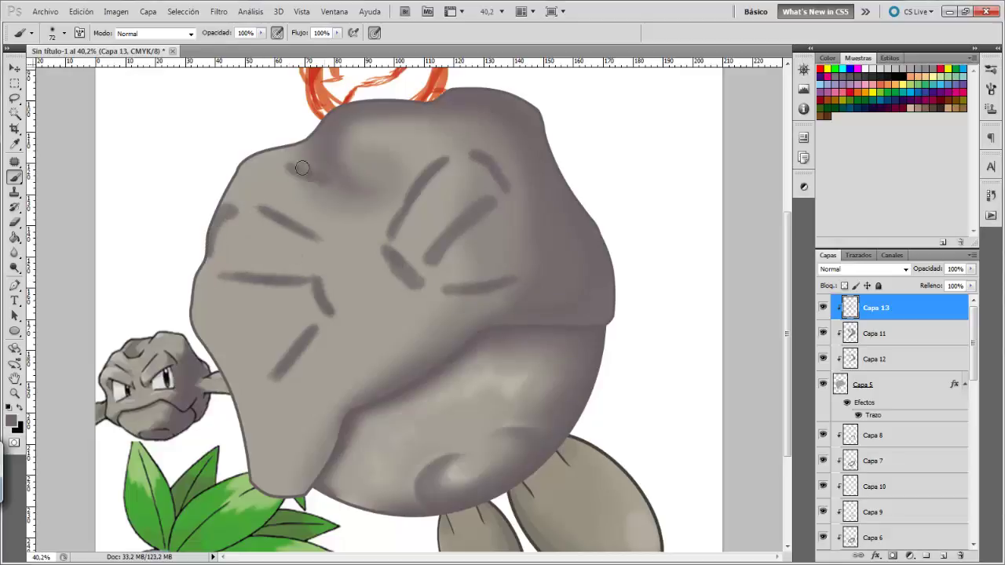
drag(301, 167, 353, 196)
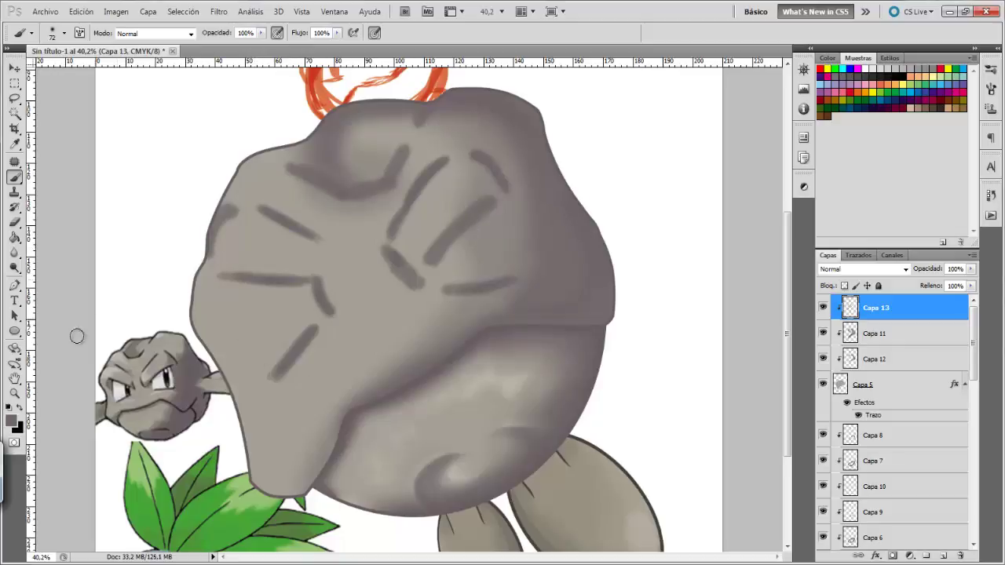
click(14, 222)
drag(318, 193, 348, 196)
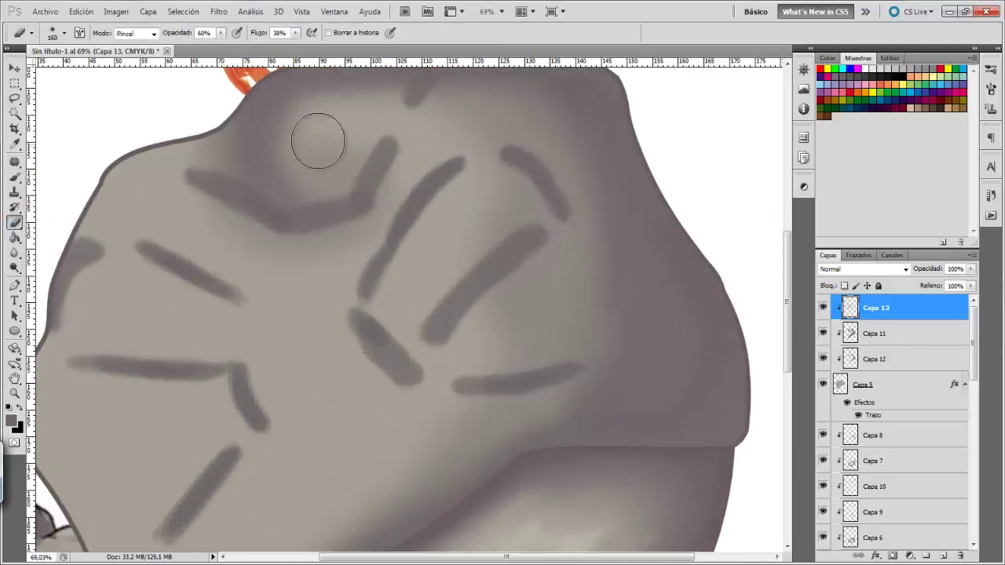
- Thin the swirl shadow and the diagonal, curved and horizontal cracks with a size-60 eraser at 60% opacity
click(63, 32)
drag(47, 62, 31, 63)
drag(397, 160, 324, 237)
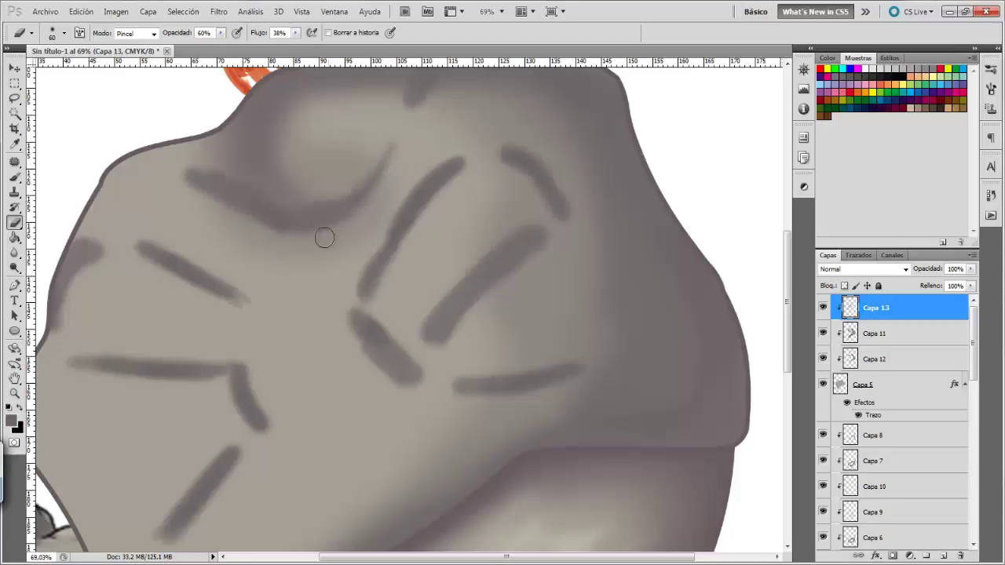
drag(167, 162, 287, 235)
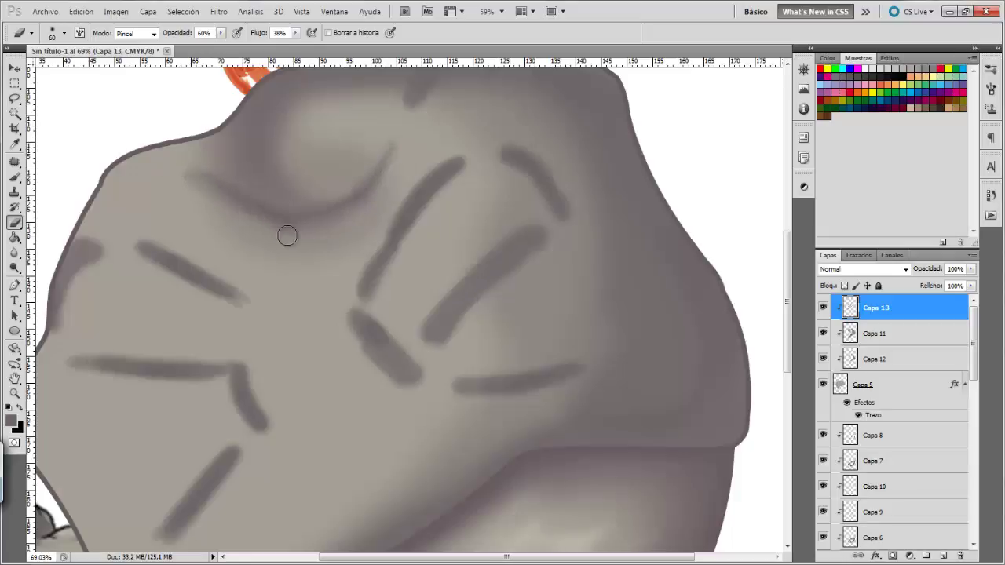
mouse_move(474, 142)
mouse_down()
mouse_move(399, 197)
mouse_move(421, 227)
mouse_move(375, 290)
mouse_up()
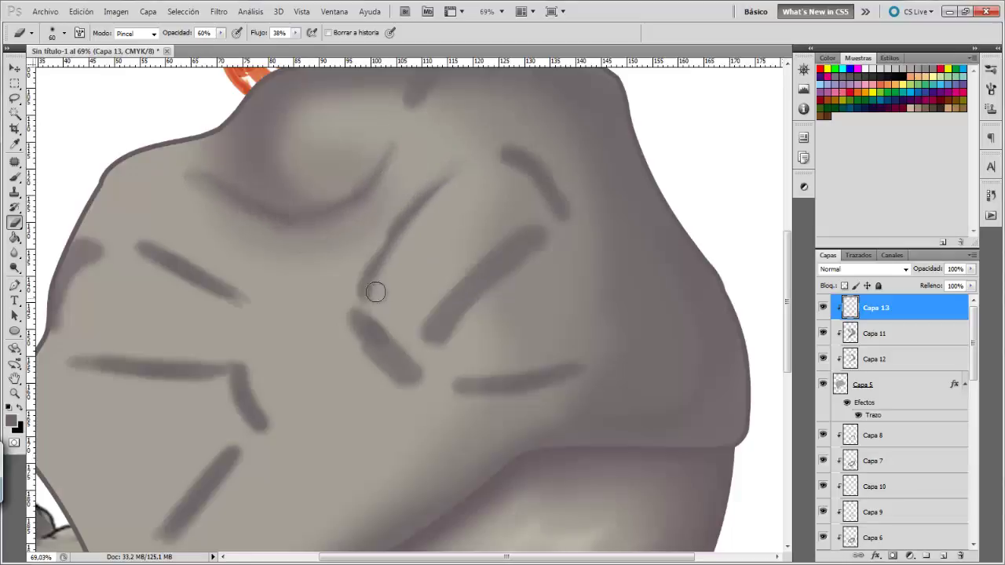
mouse_move(487, 144)
mouse_down()
mouse_move(558, 233)
mouse_move(440, 338)
mouse_up()
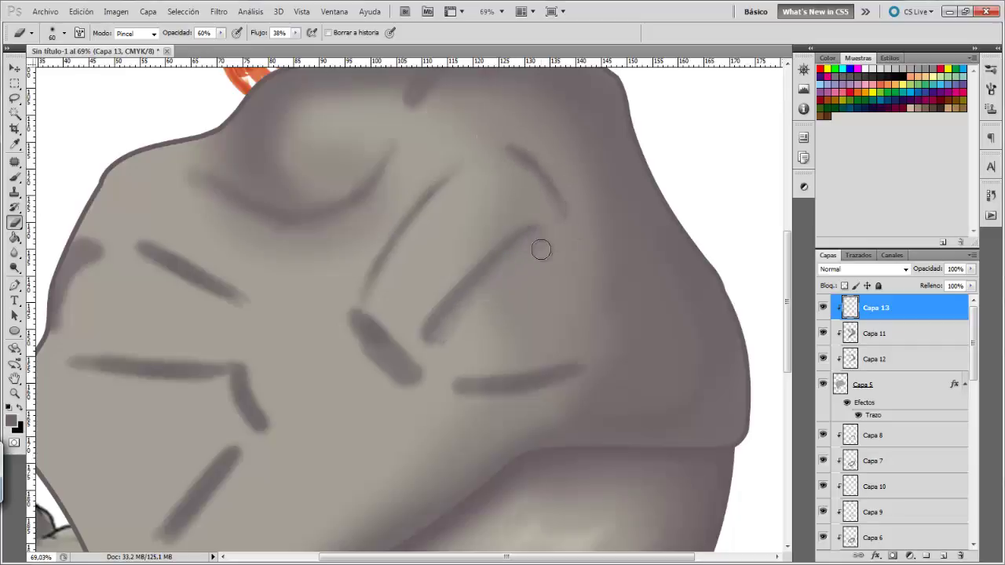
mouse_move(541, 249)
mouse_down()
mouse_move(421, 346)
mouse_move(500, 232)
mouse_up()
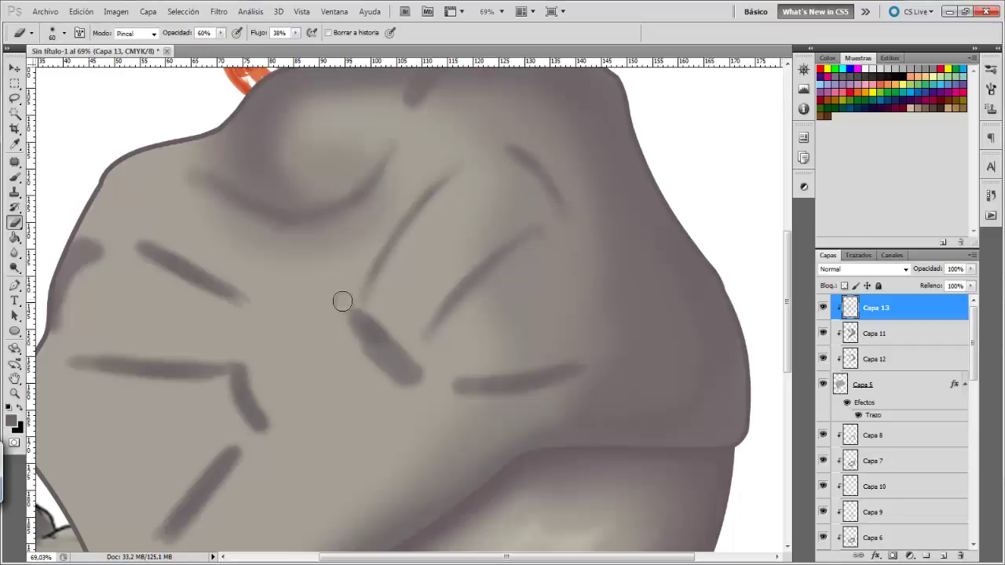
mouse_move(342, 301)
mouse_down()
mouse_move(385, 368)
mouse_move(398, 330)
mouse_move(432, 379)
mouse_up()
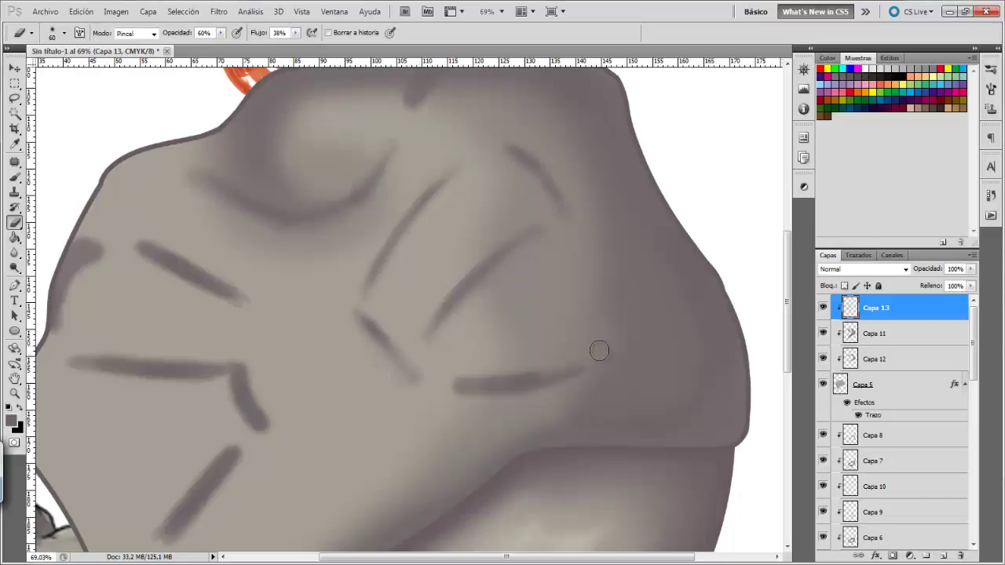
drag(599, 351, 442, 382)
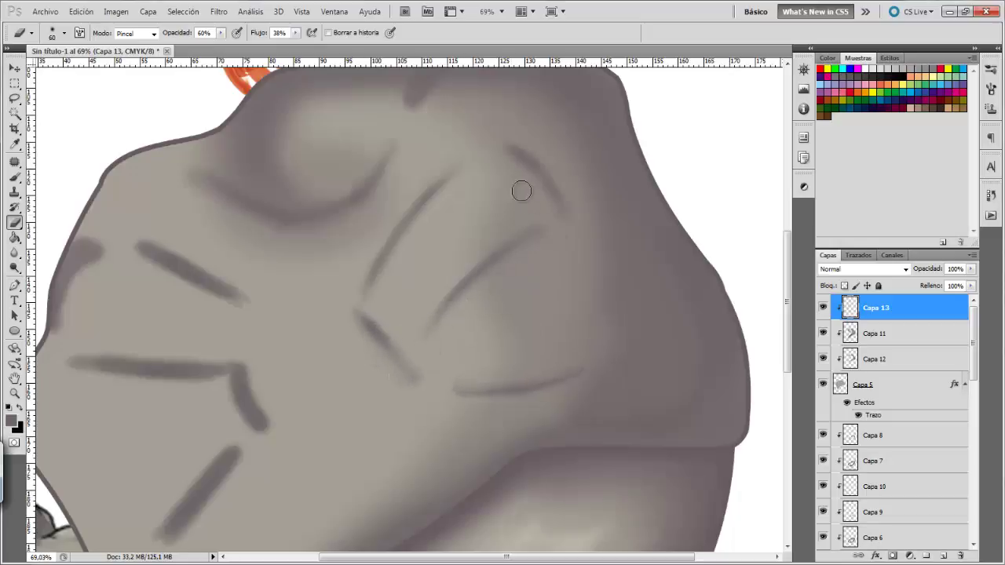
key(z)
drag(570, 238, 388, 299)
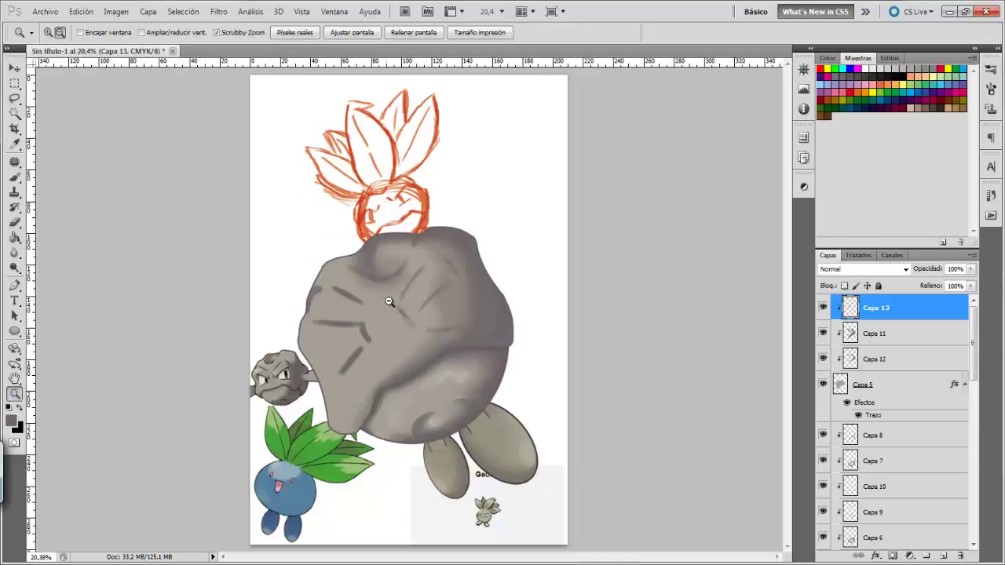
- Zoom in on the cracks and lighten the shading along the rock's left edge, redoing one stroke
click(359, 316)
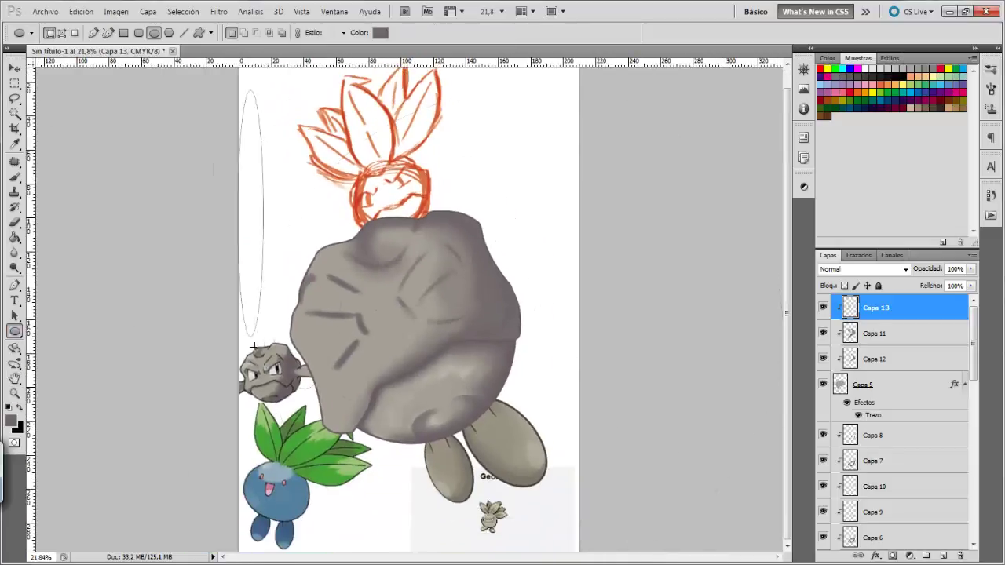
key(z)
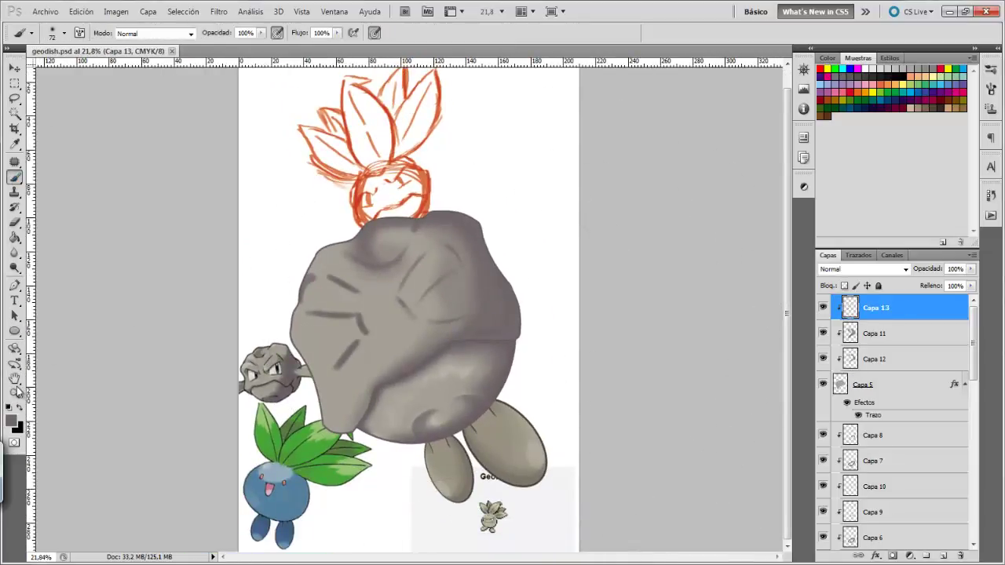
drag(398, 281, 437, 323)
scroll(437, 323, down, 1)
key(b)
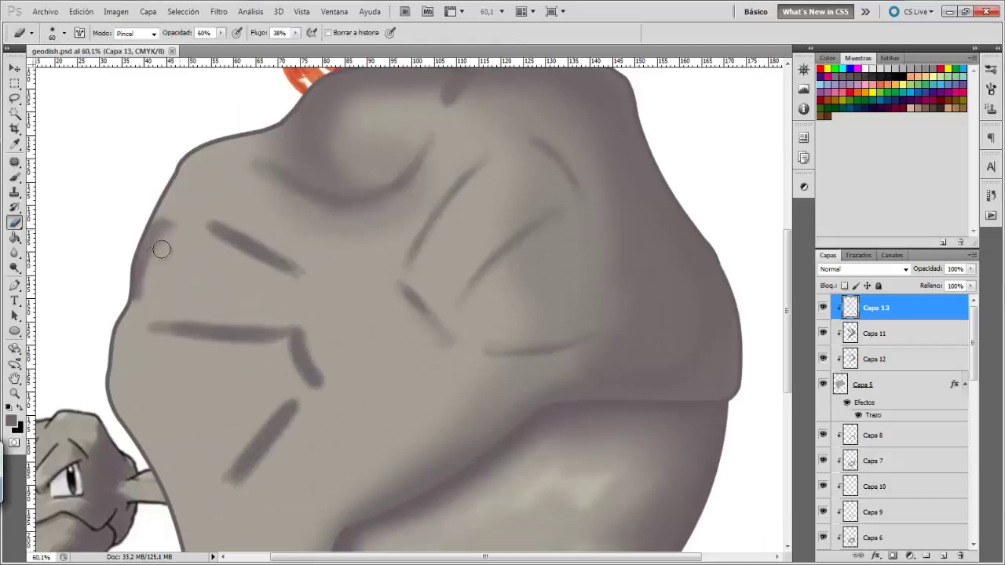
drag(168, 240, 146, 292)
key(ctrl+z)
drag(157, 220, 145, 295)
- Fade the left diagonal, horizontal and lower cracks, then add layer Capa 14 beneath Capa 13
mouse_move(205, 208)
mouse_down()
mouse_move(231, 243)
mouse_move(314, 275)
mouse_move(283, 247)
mouse_move(267, 267)
mouse_up()
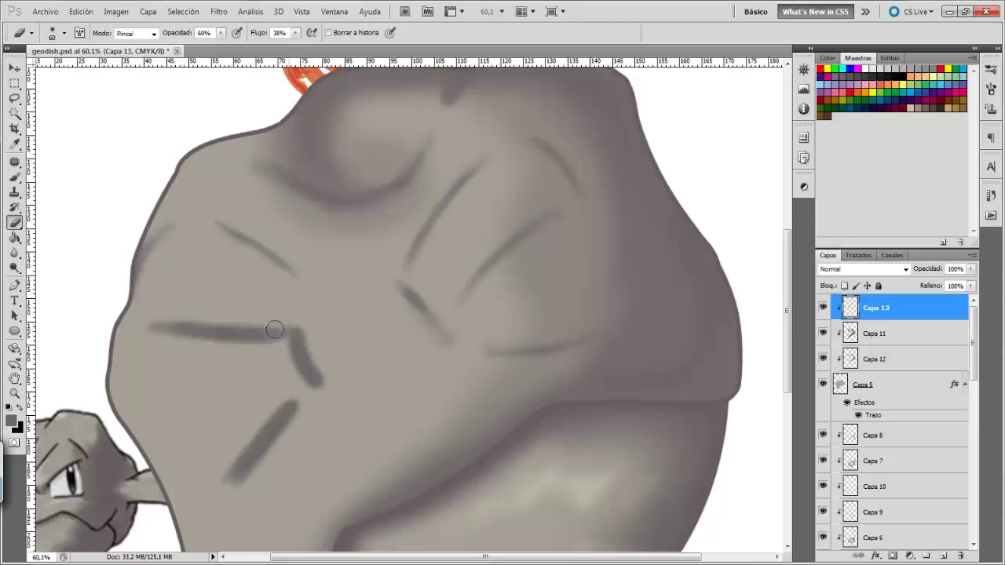
drag(274, 330, 154, 317)
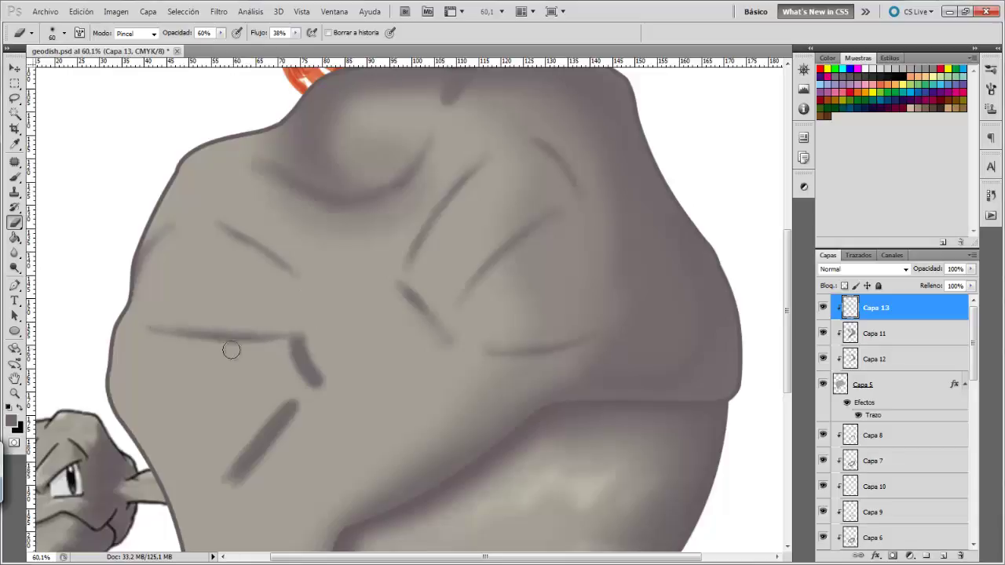
mouse_move(269, 353)
mouse_down()
mouse_move(312, 386)
mouse_move(291, 353)
mouse_move(301, 379)
mouse_move(220, 478)
mouse_move(268, 470)
mouse_move(268, 428)
mouse_up()
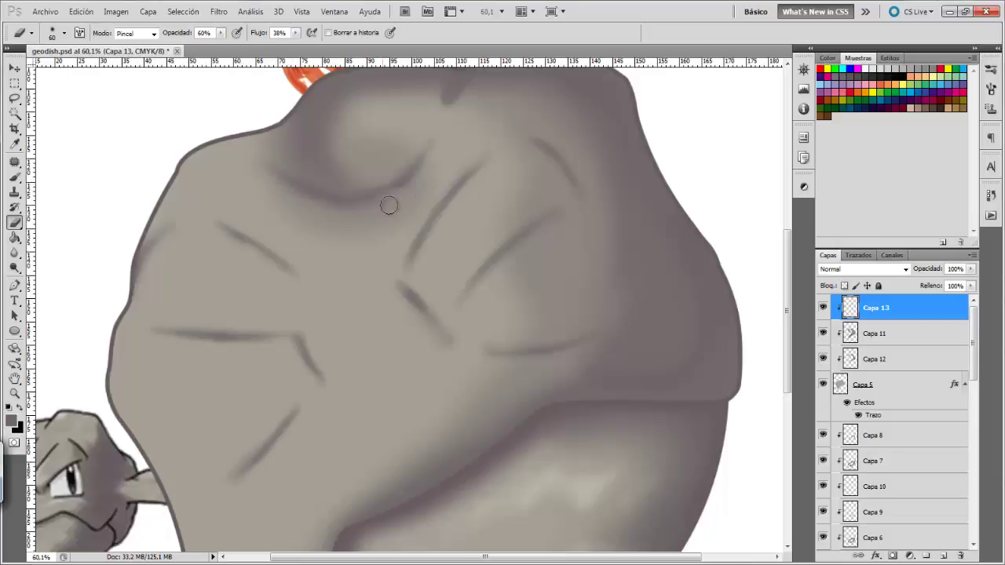
scroll(348, 285, up, 3)
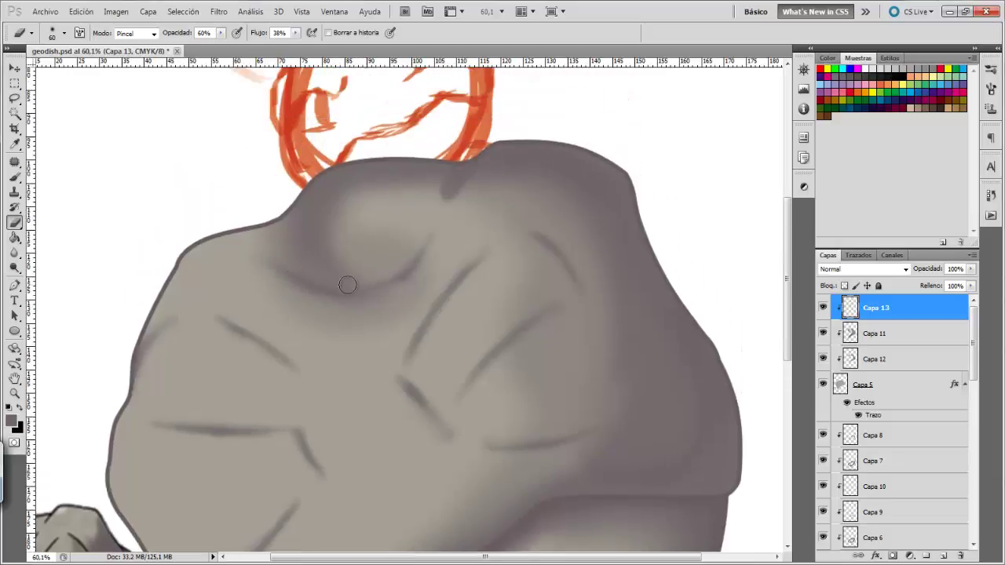
drag(457, 194, 454, 157)
double_click(14, 379)
key(ctrl+shift+alt+n)
- Paint dark grey shading on the rock's upper right, right side and under the right brow
key(z)
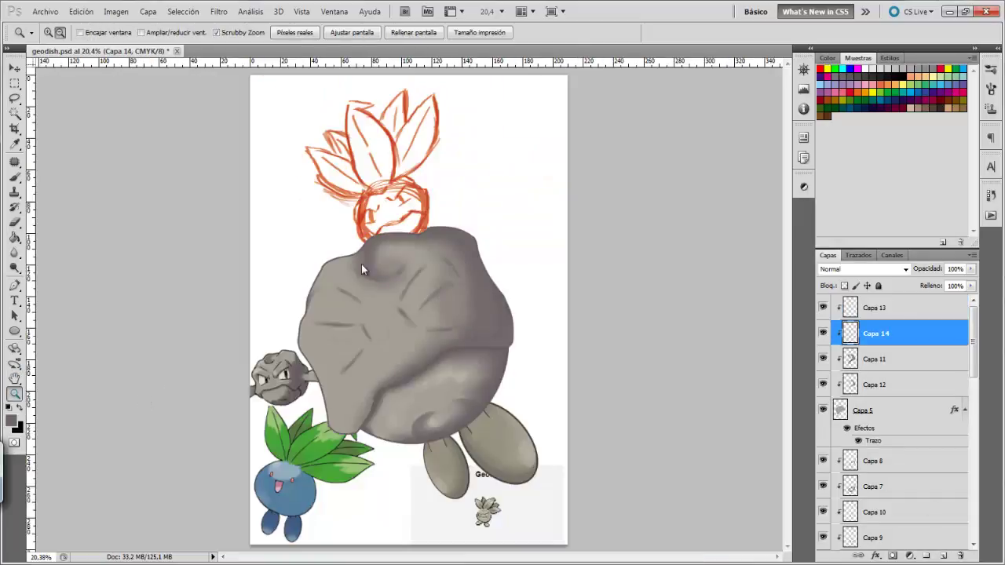
click(384, 318)
key(b)
click(64, 33)
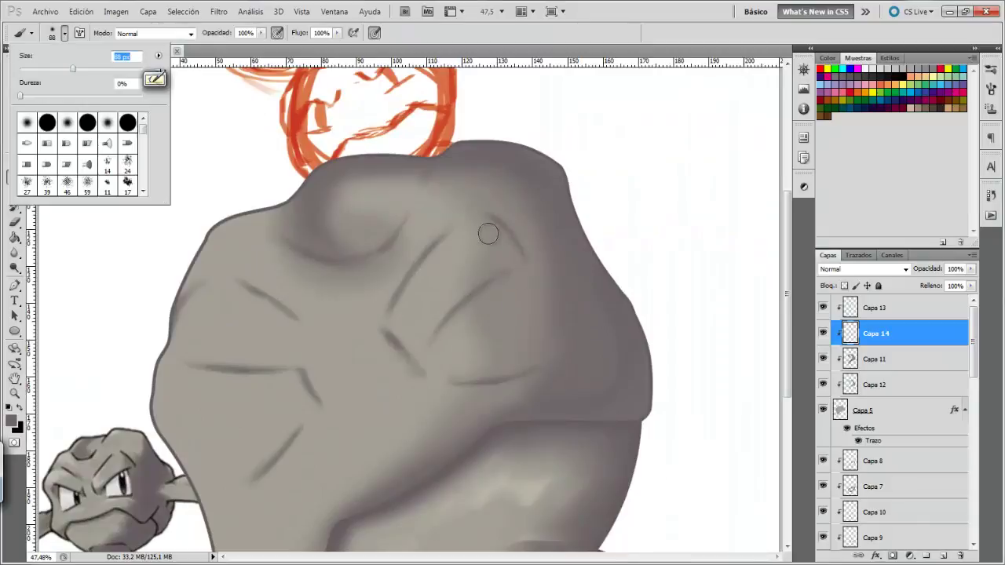
key(Return)
mouse_move(533, 257)
mouse_down()
mouse_move(467, 280)
mouse_move(441, 312)
mouse_move(481, 212)
mouse_up()
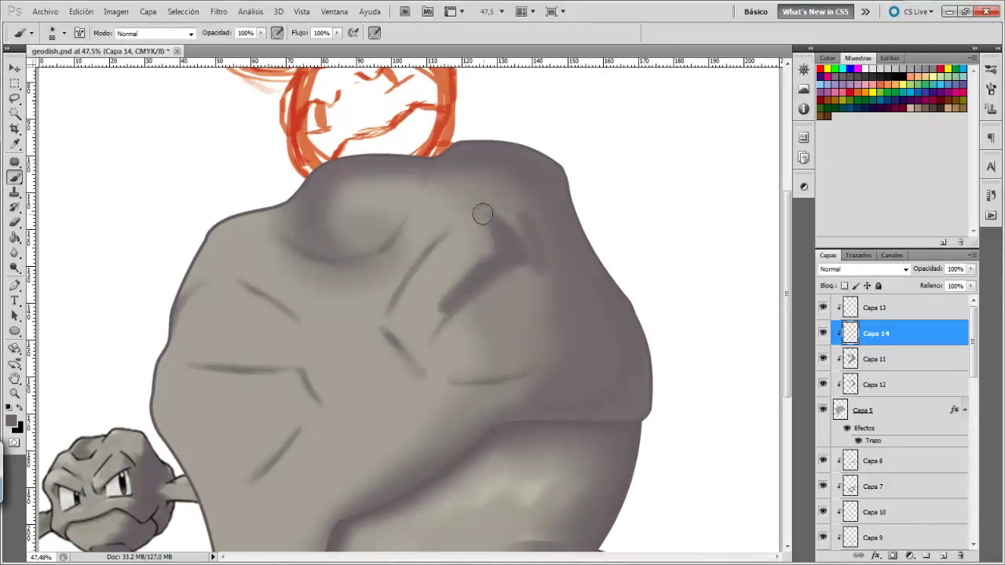
drag(530, 265, 543, 360)
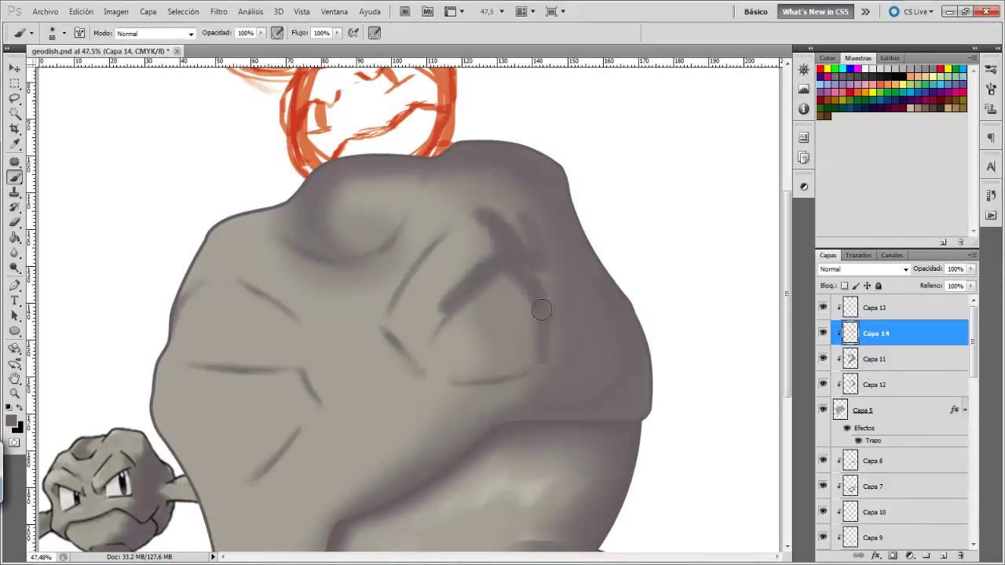
mouse_move(429, 359)
mouse_down()
mouse_move(460, 291)
mouse_move(417, 348)
mouse_move(401, 332)
mouse_up()
mouse_move(427, 365)
mouse_down()
mouse_move(450, 375)
mouse_move(545, 368)
mouse_move(463, 382)
mouse_up()
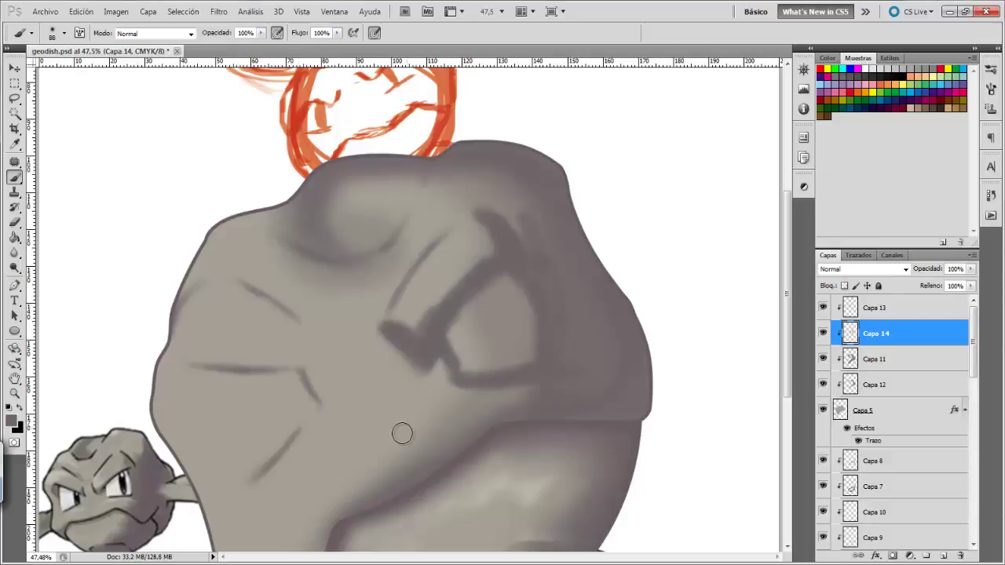
- Shade the brow lines, brow bulge, upper-left edge and left eye bar with dark creases
drag(307, 339, 323, 393)
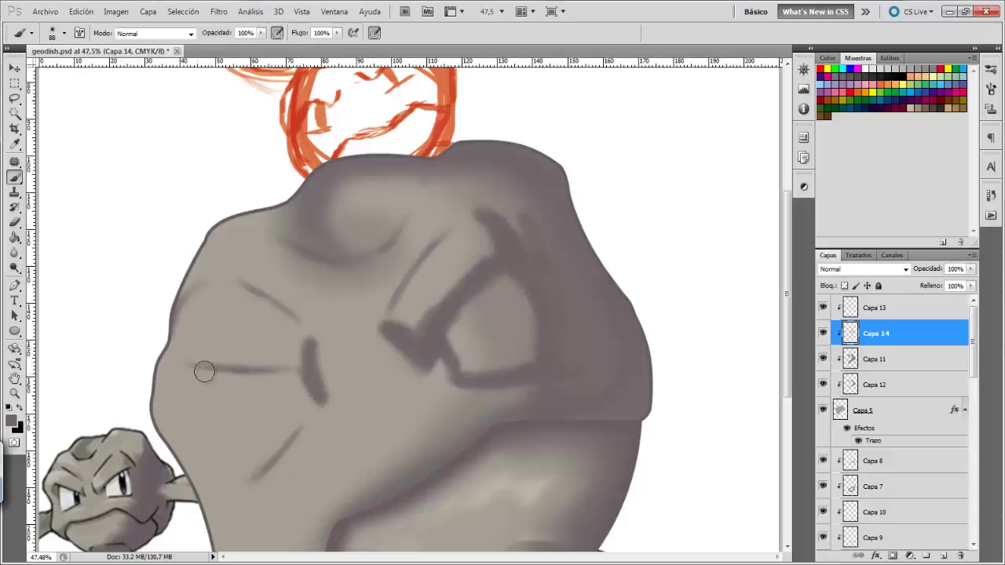
mouse_move(205, 371)
mouse_down()
mouse_move(186, 382)
mouse_move(306, 369)
mouse_up()
mouse_move(192, 369)
mouse_down()
mouse_move(209, 403)
mouse_move(203, 413)
mouse_up()
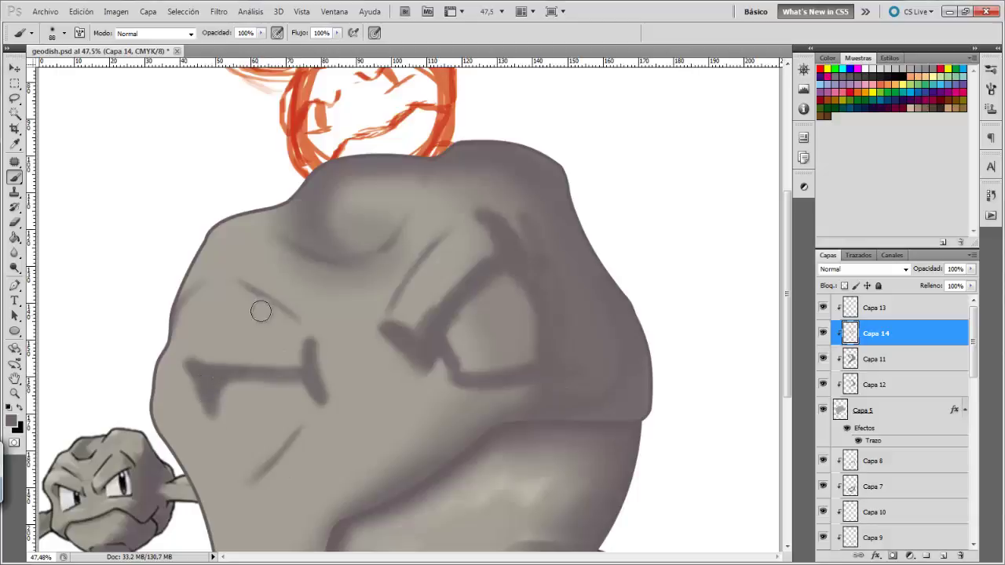
mouse_move(260, 311)
mouse_down()
mouse_move(264, 287)
mouse_move(282, 313)
mouse_up()
mouse_move(390, 240)
mouse_down()
mouse_move(313, 238)
mouse_move(381, 245)
mouse_move(408, 216)
mouse_up()
mouse_move(346, 174)
mouse_down()
mouse_move(408, 174)
mouse_move(410, 183)
mouse_up()
mouse_move(174, 318)
mouse_down()
mouse_move(168, 298)
mouse_move(282, 203)
mouse_up()
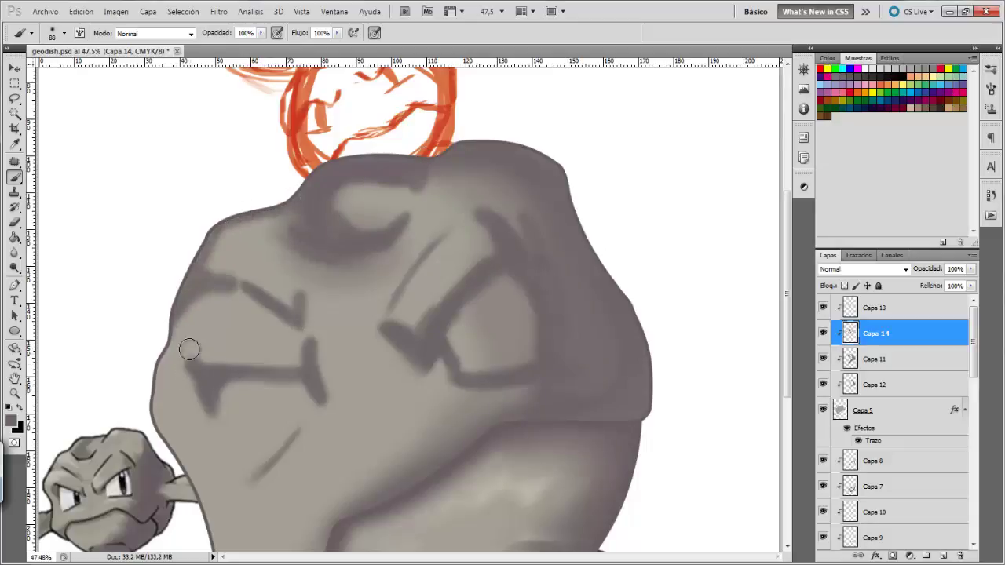
mouse_move(188, 349)
mouse_down()
mouse_move(299, 365)
mouse_move(193, 385)
mouse_up()
drag(295, 369, 236, 372)
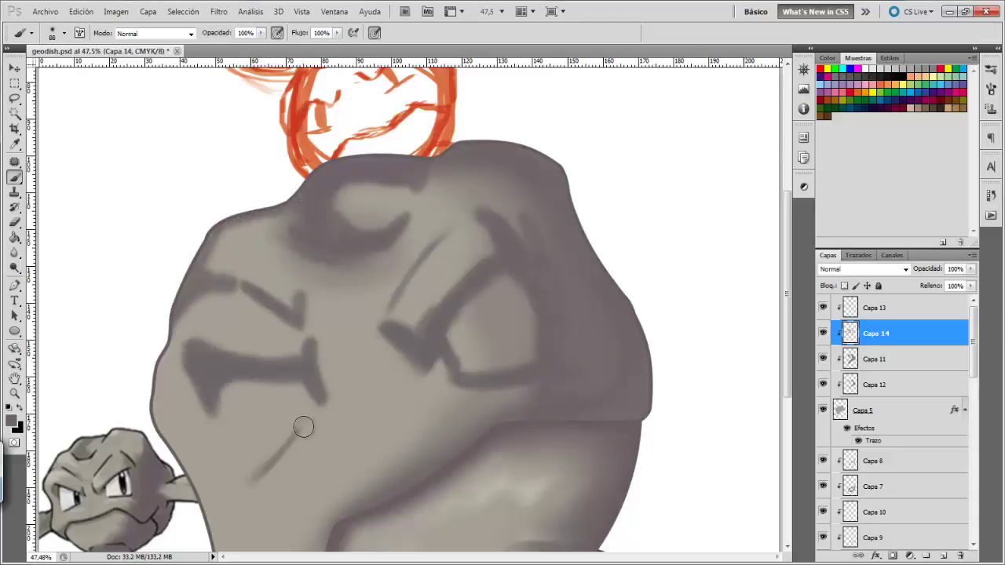
- Deepen the mouth crease and darken the rock's left edge down to the chin
drag(303, 426, 244, 479)
drag(298, 448, 279, 475)
mouse_move(345, 420)
mouse_down()
mouse_move(306, 444)
mouse_move(290, 471)
mouse_move(220, 491)
mouse_move(322, 468)
mouse_up()
scroll(232, 468, down, 3)
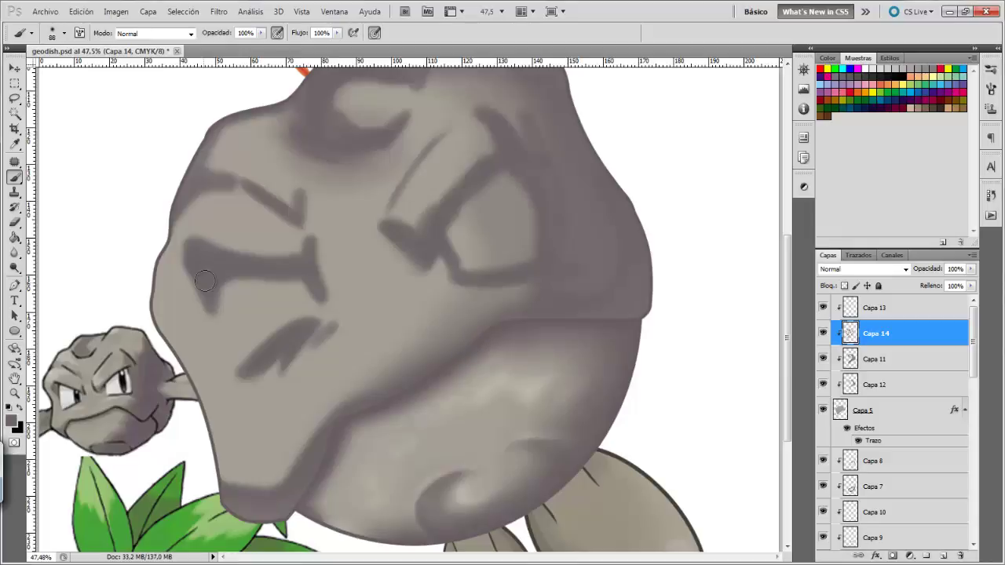
mouse_move(173, 220)
mouse_down()
mouse_move(157, 330)
mouse_move(201, 464)
mouse_move(170, 354)
mouse_up()
drag(165, 259, 211, 503)
drag(212, 276, 225, 339)
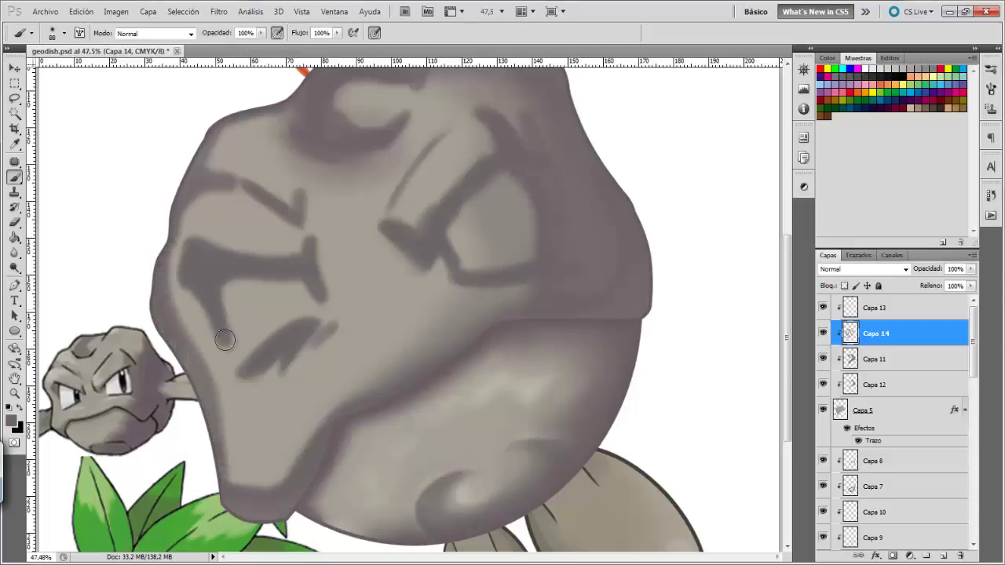
- Erase the dark brow, mouth-crease and left-edge strokes on Capa 14 at 60% opacity, 38% flow
key(e)
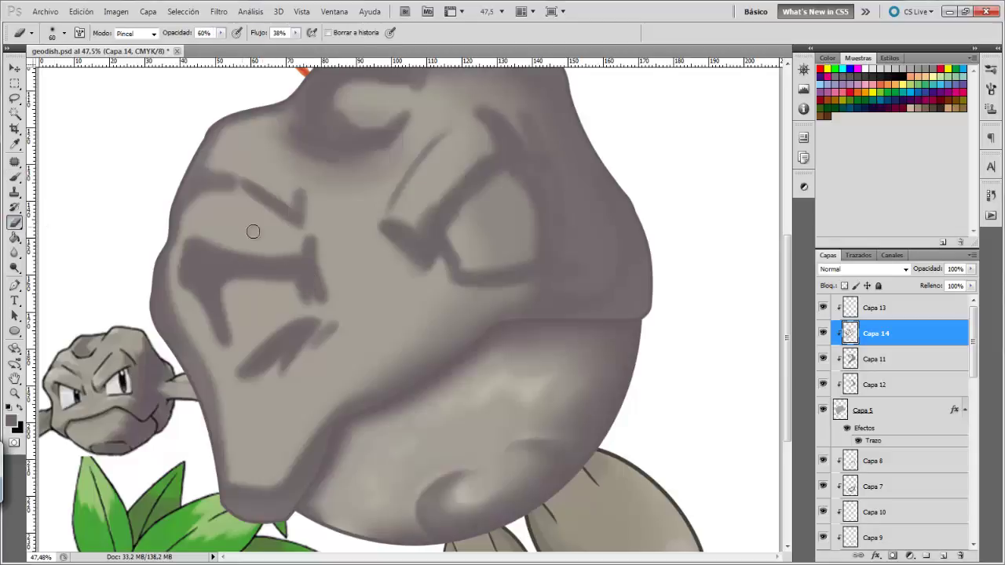
drag(302, 240, 318, 299)
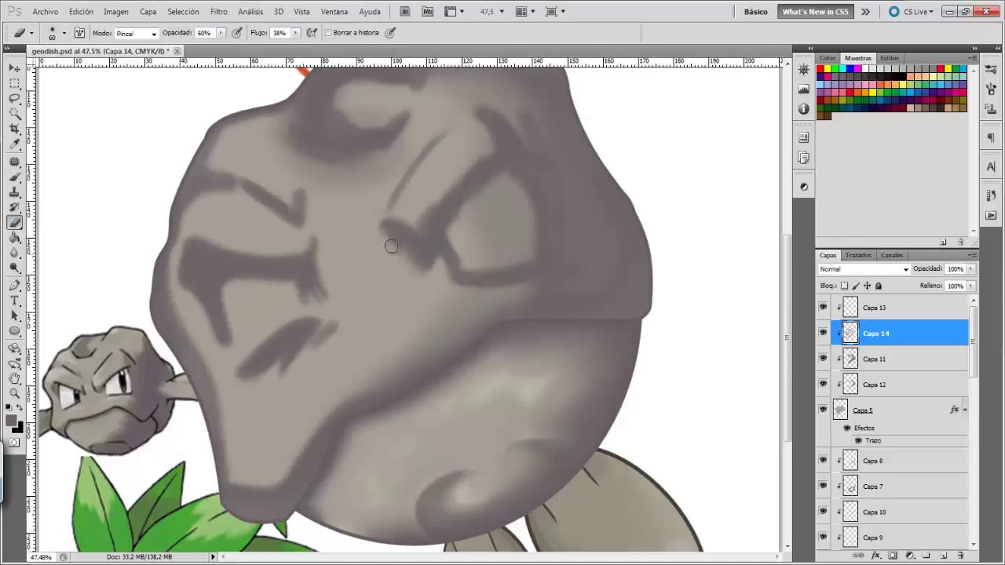
mouse_move(391, 246)
mouse_down()
mouse_move(415, 217)
mouse_move(422, 285)
mouse_move(446, 274)
mouse_up()
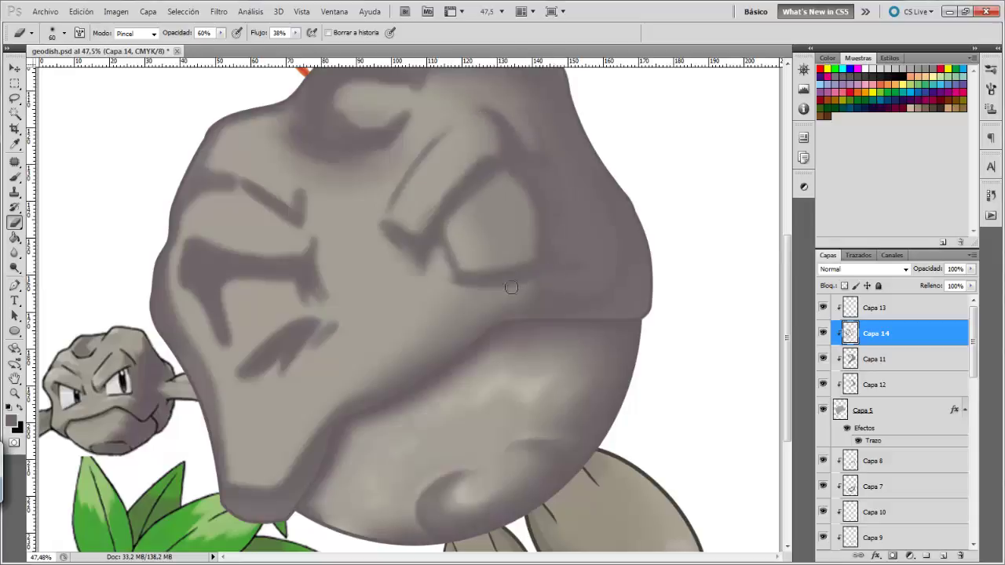
drag(292, 195, 303, 231)
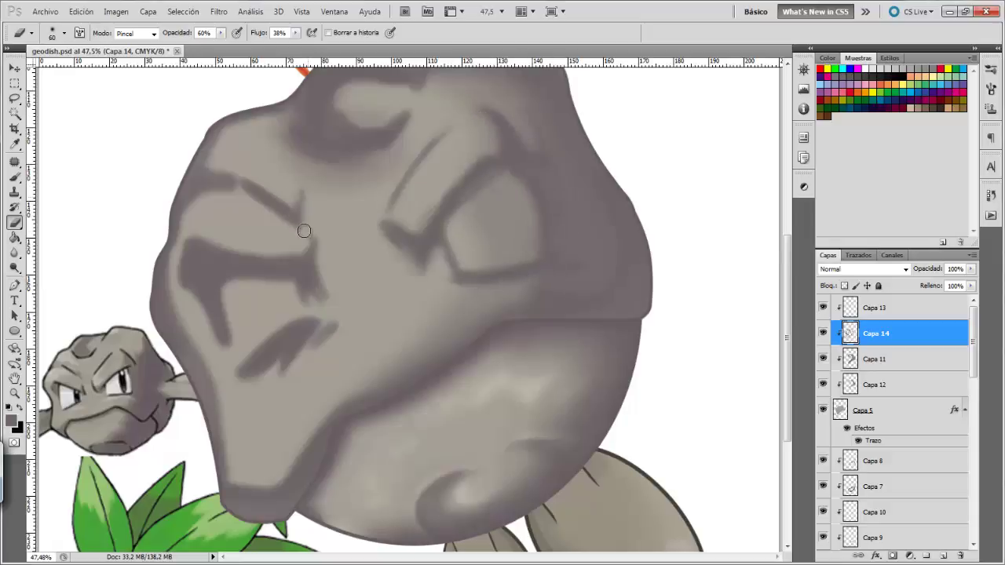
mouse_move(328, 343)
mouse_down()
mouse_move(243, 381)
mouse_move(227, 366)
mouse_move(231, 307)
mouse_move(285, 280)
mouse_up()
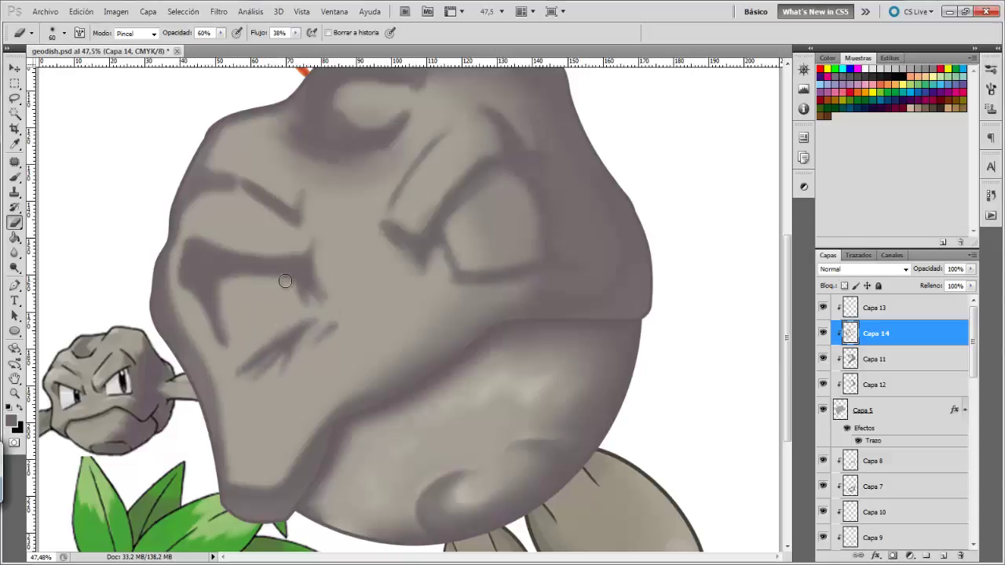
drag(182, 262, 224, 357)
mouse_move(198, 232)
mouse_down()
mouse_move(268, 258)
mouse_move(198, 239)
mouse_up()
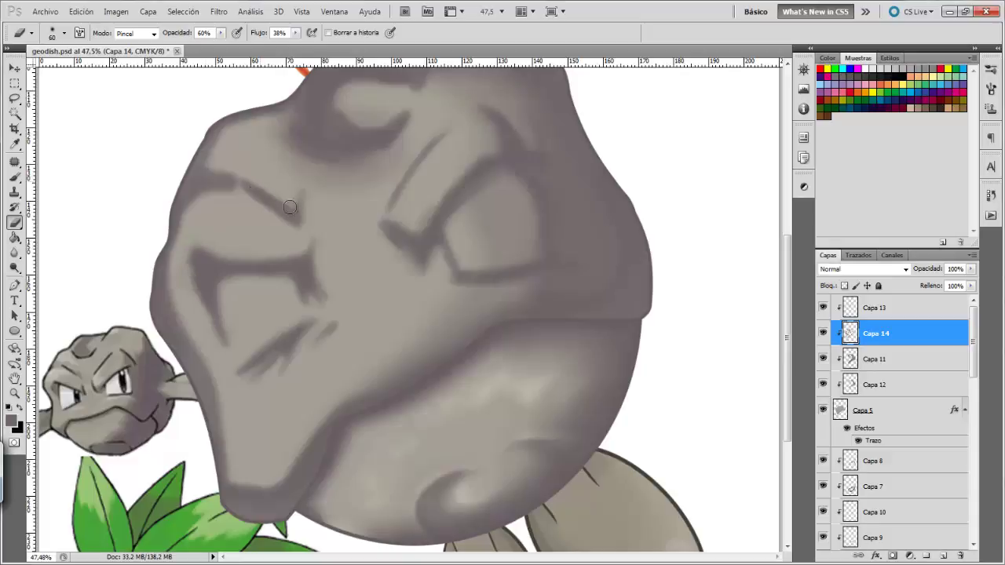
- Lighten the upper-left brow, above-eye, lower-jaw, left-edge and eyebrow shading on Capa 14
drag(262, 202, 207, 208)
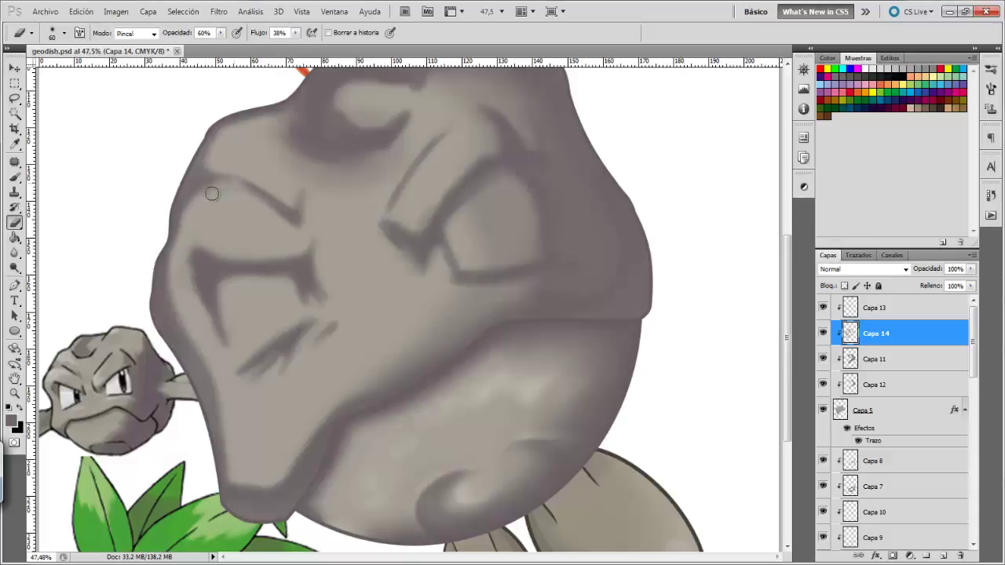
drag(405, 108, 296, 124)
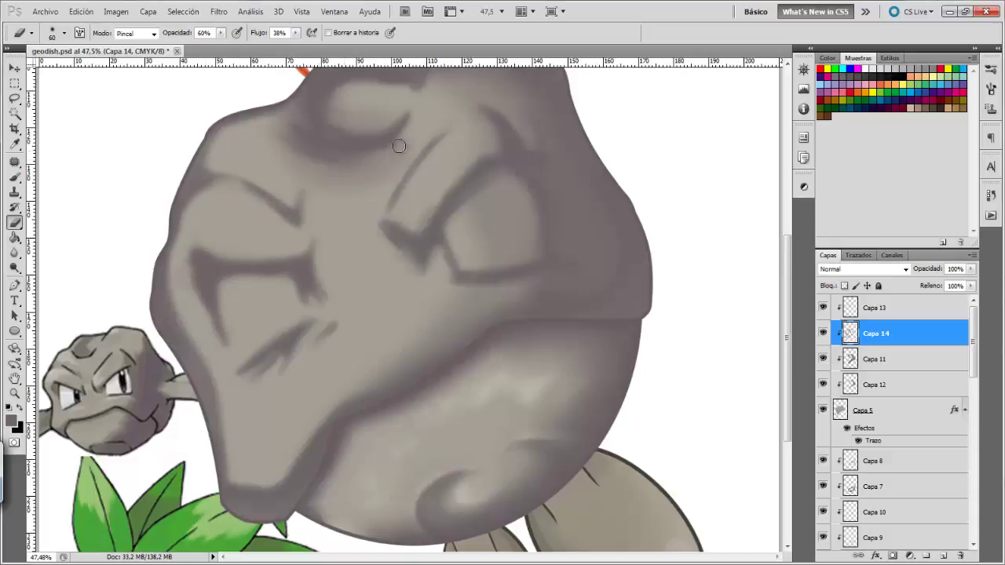
mouse_move(295, 429)
mouse_down()
mouse_move(307, 437)
mouse_move(243, 477)
mouse_move(271, 496)
mouse_up()
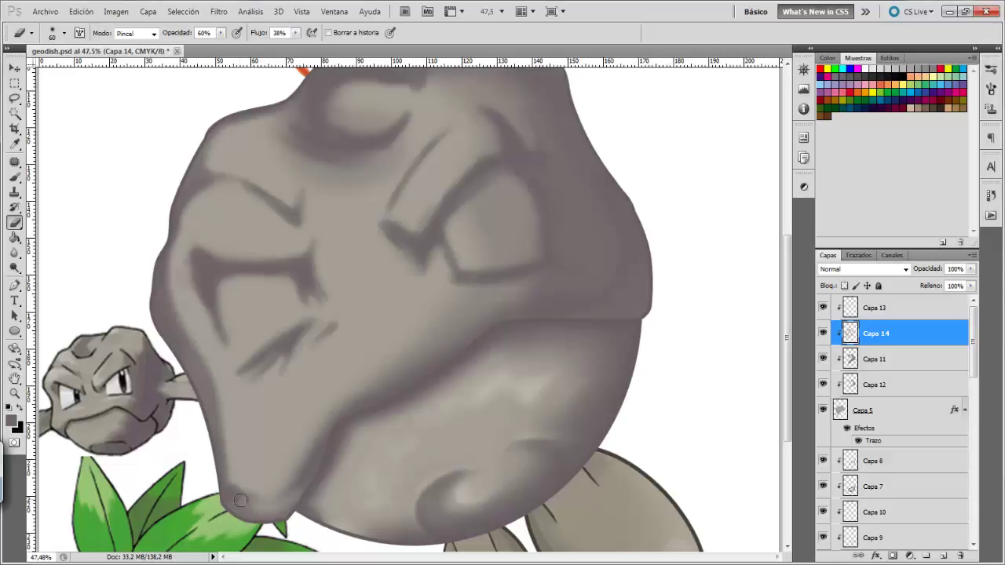
drag(168, 278, 206, 397)
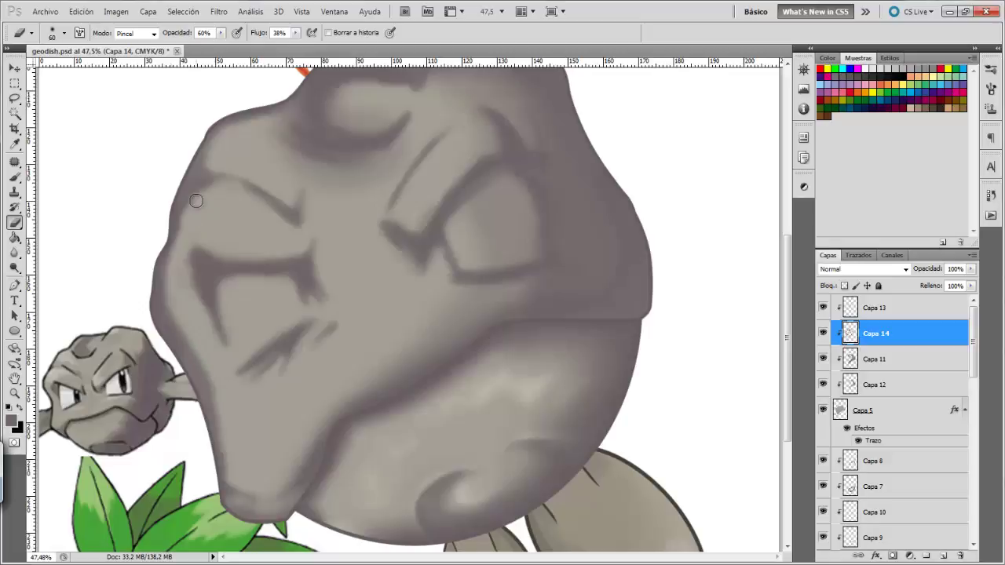
scroll(376, 207, up, 2)
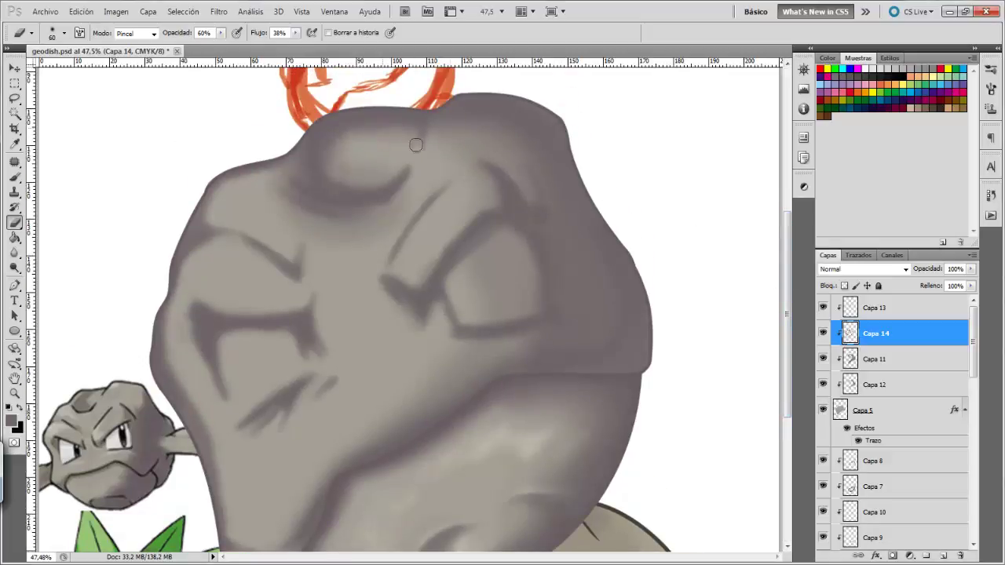
drag(481, 184, 508, 177)
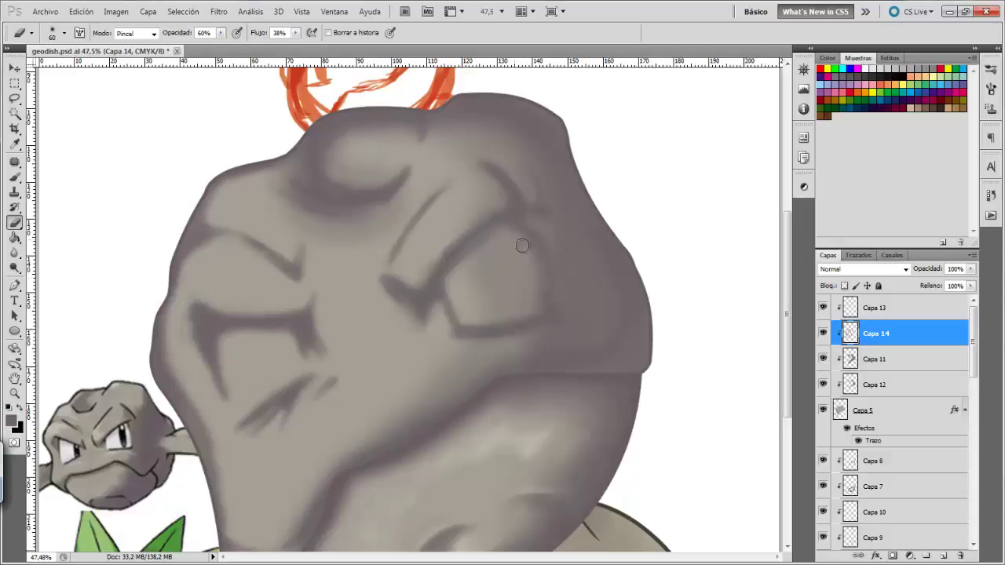
drag(396, 307, 433, 259)
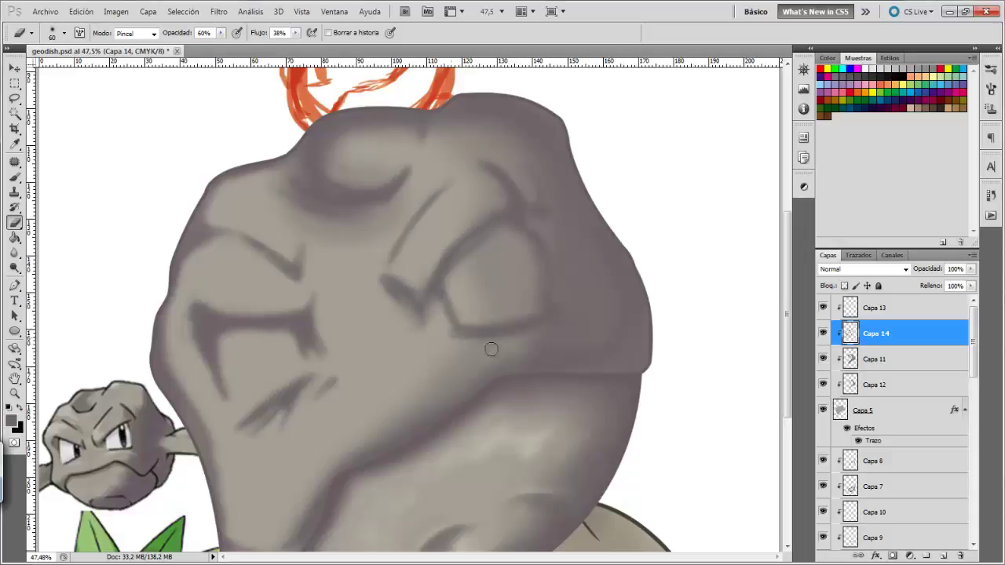
mouse_move(289, 306)
mouse_down()
mouse_move(200, 294)
mouse_move(199, 343)
mouse_move(232, 327)
mouse_up()
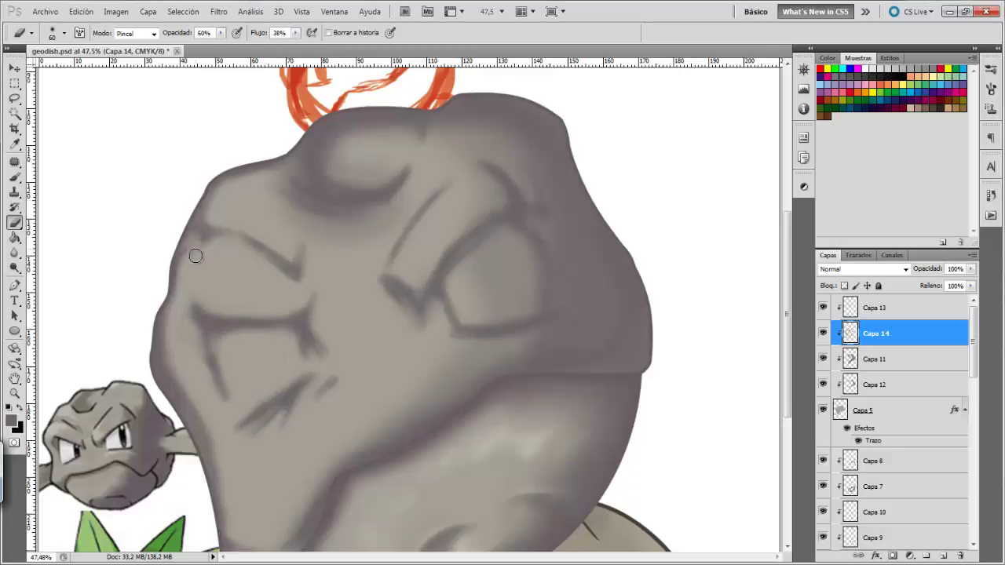
- Add new layer Capa 15 and choose a pale cream brush colour
key(z)
key(ctrl+0)
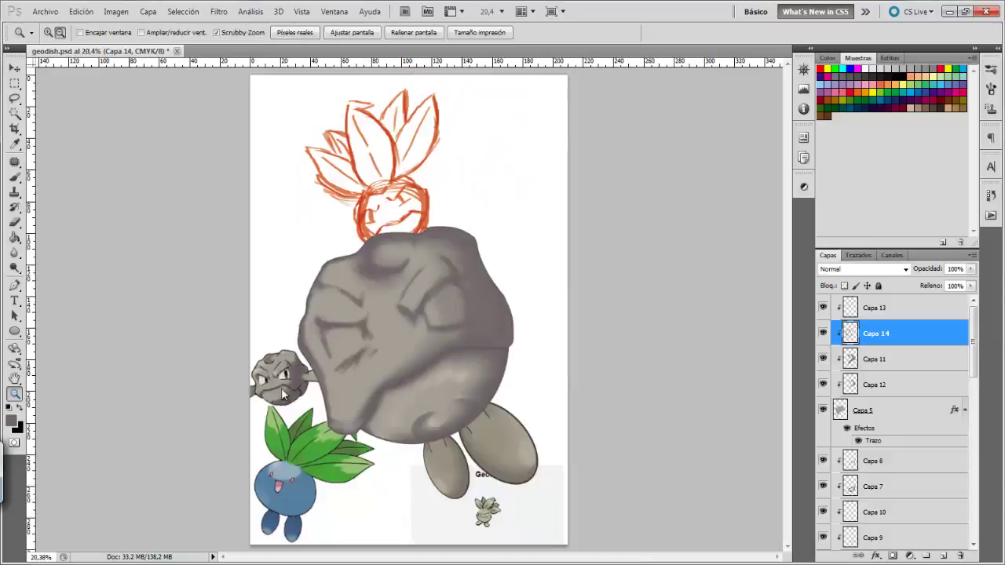
key(ctrl+plus)
key(ctrl+shift+alt+n)
key(b)
click(35, 32)
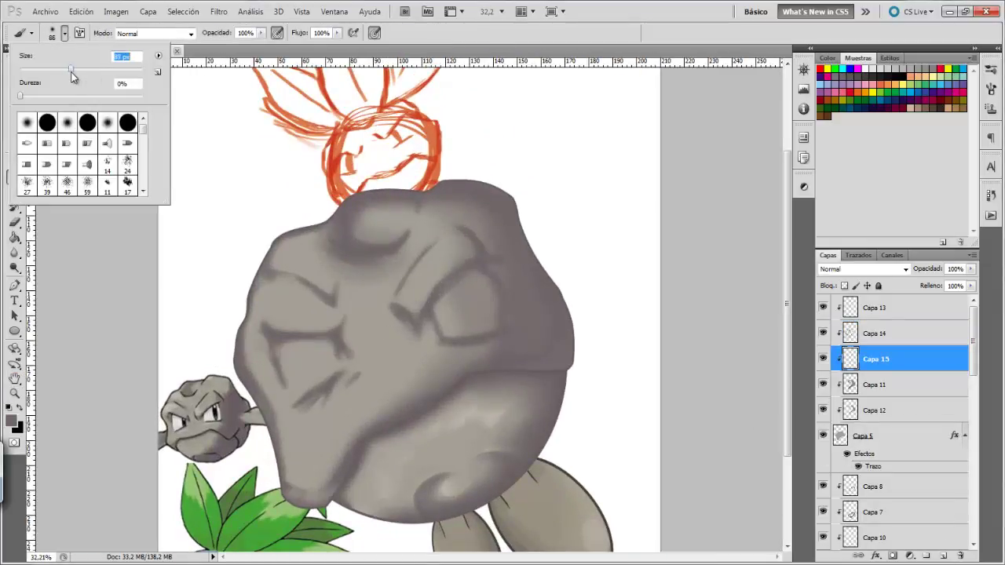
click(13, 422)
click(589, 293)
key(Return)
scroll(359, 366, up, 2)
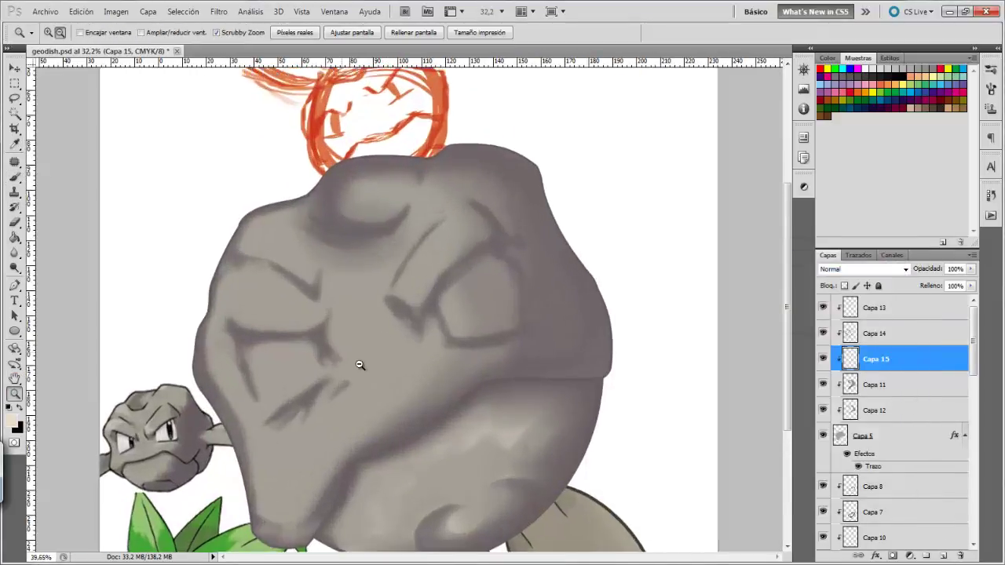
- Paint cream highlights on the right brow, top bump and the rock's left face
drag(432, 232, 388, 318)
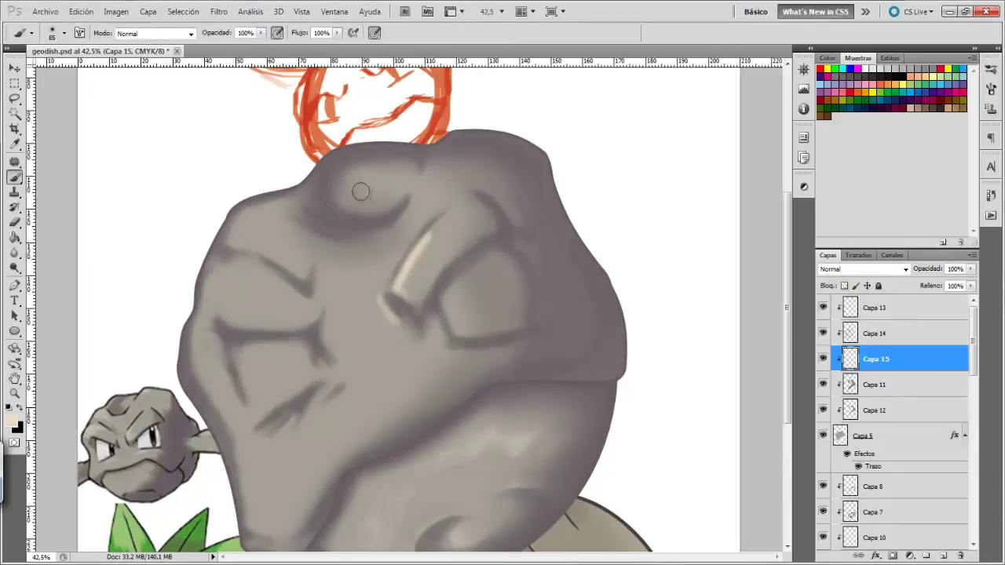
mouse_move(360, 192)
mouse_down()
mouse_move(389, 176)
mouse_move(332, 233)
mouse_move(282, 210)
mouse_move(287, 200)
mouse_up()
mouse_move(263, 253)
mouse_down()
mouse_move(291, 269)
mouse_move(249, 233)
mouse_move(302, 279)
mouse_move(216, 271)
mouse_move(225, 283)
mouse_move(197, 307)
mouse_move(207, 365)
mouse_up()
mouse_move(216, 307)
mouse_down()
mouse_move(265, 284)
mouse_move(308, 302)
mouse_move(225, 323)
mouse_up()
drag(228, 343, 218, 374)
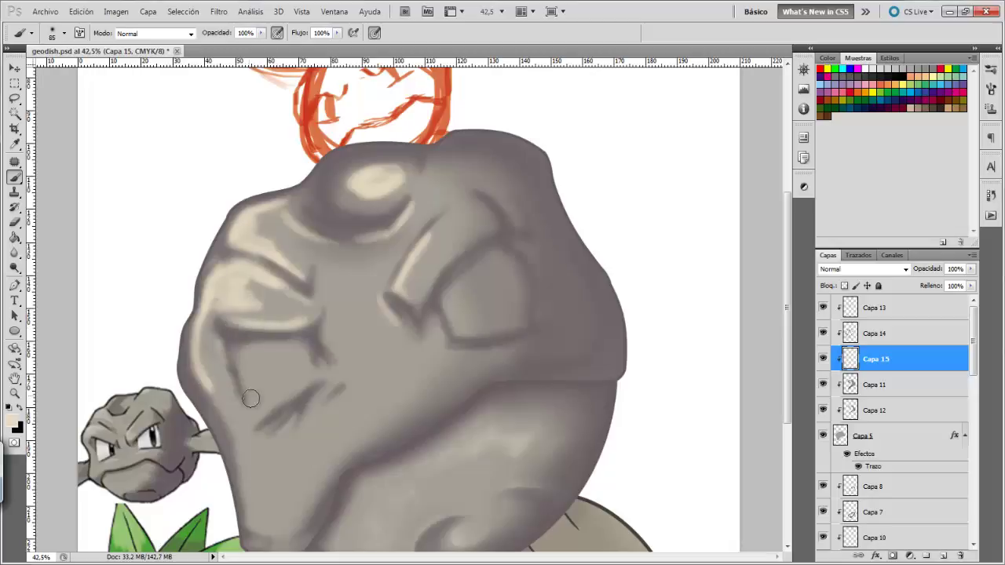
drag(302, 452, 352, 387)
- Add cream highlights around the right brow, the lower face and the rock's centre
drag(526, 347, 436, 359)
drag(510, 358, 424, 370)
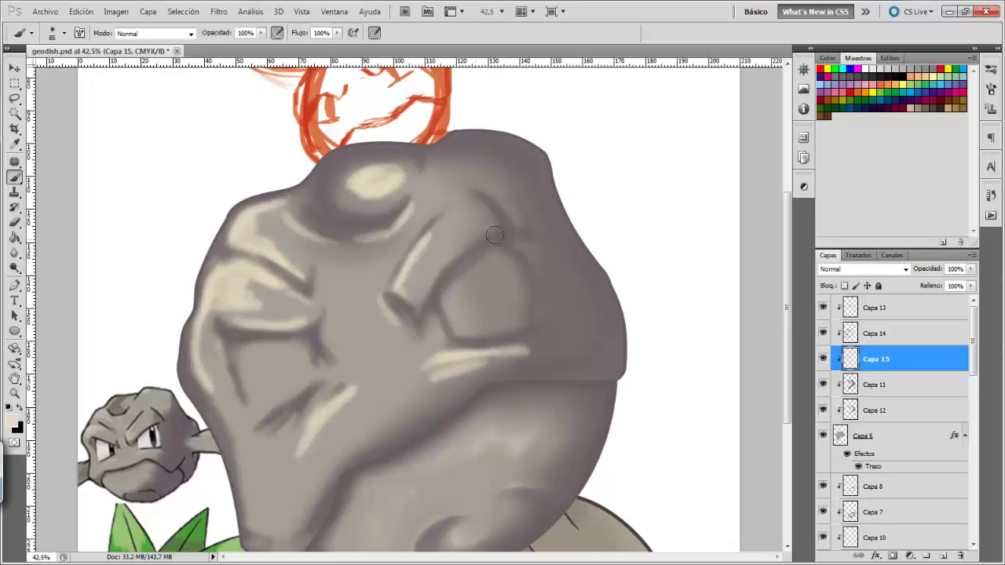
drag(494, 236, 446, 263)
drag(471, 195, 428, 216)
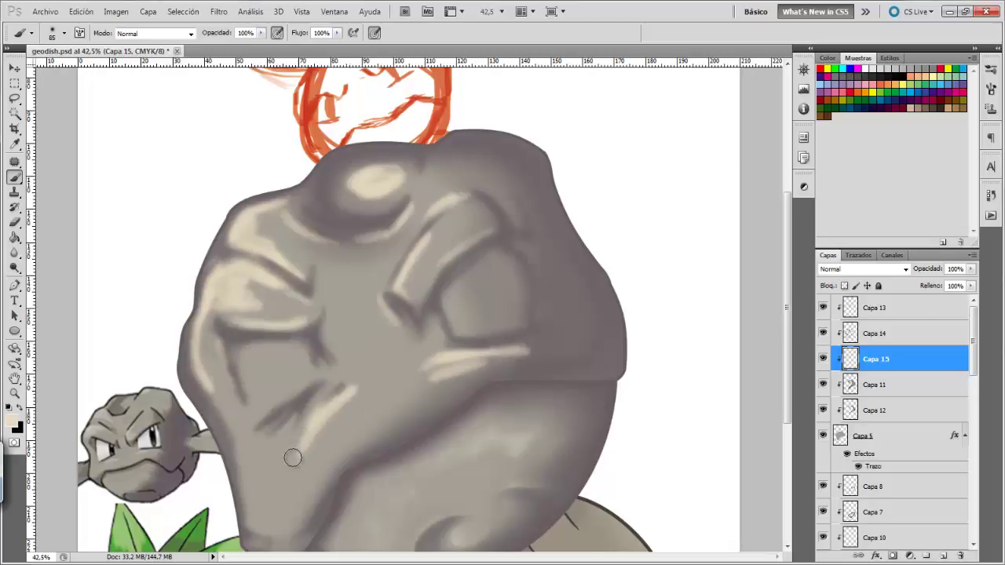
mouse_move(292, 457)
mouse_down()
mouse_move(270, 479)
mouse_move(243, 439)
mouse_up()
drag(386, 370, 355, 269)
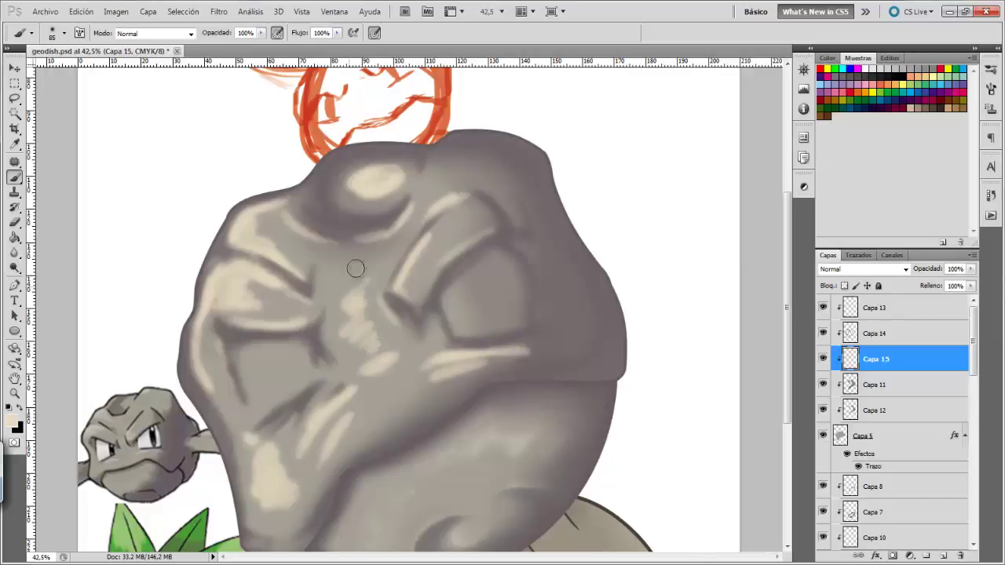
- Paint grey at 60% brush opacity over the top bump, upper-right and eye-area highlights
key(z)
mouse_move(330, 166)
mouse_down()
mouse_move(363, 198)
mouse_move(137, 227)
mouse_up()
key(b)
mouse_move(457, 180)
mouse_down()
mouse_move(404, 186)
mouse_move(388, 164)
mouse_up()
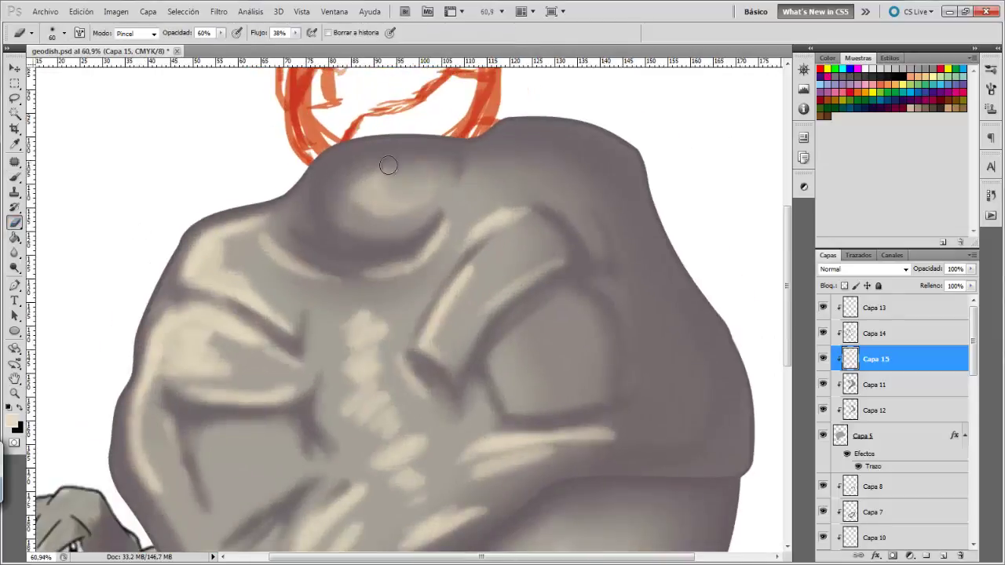
drag(466, 231, 493, 243)
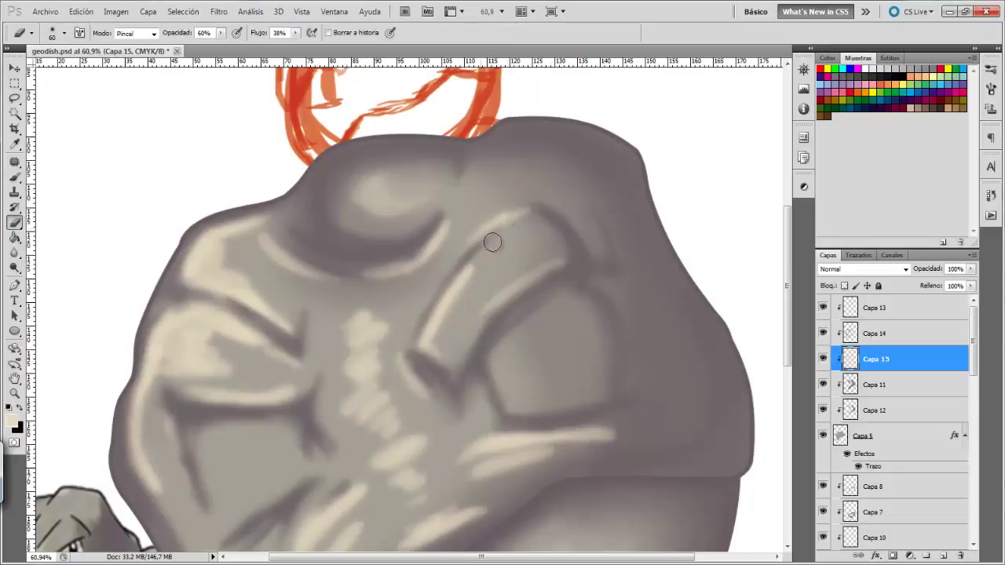
mouse_move(377, 251)
mouse_down()
mouse_move(406, 281)
mouse_move(444, 248)
mouse_move(477, 259)
mouse_move(557, 254)
mouse_up()
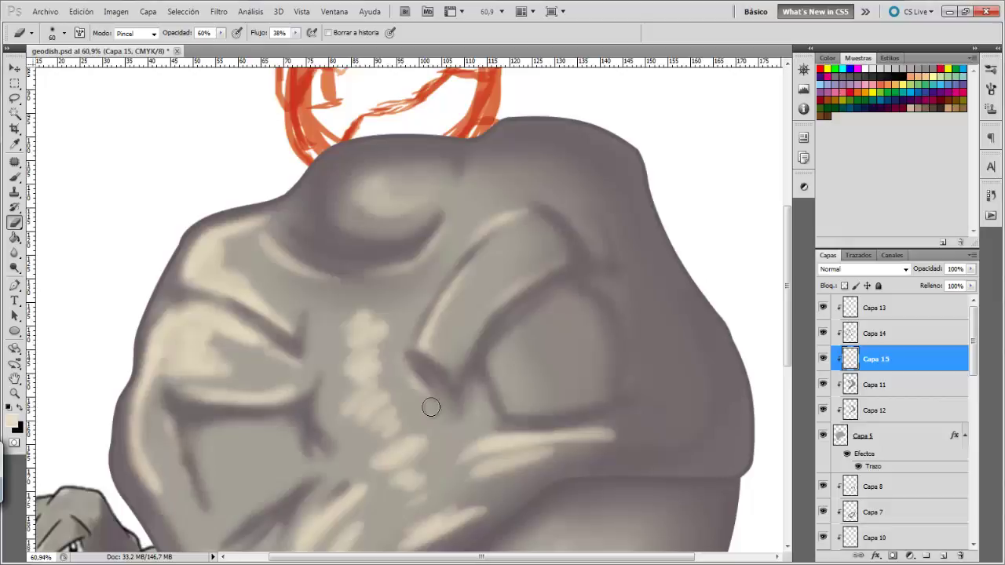
- Cover the centre, lower and upper-left highlight streaks with grey
mouse_move(384, 310)
mouse_down()
mouse_move(368, 354)
mouse_move(401, 411)
mouse_move(355, 433)
mouse_move(344, 403)
mouse_move(415, 460)
mouse_move(385, 483)
mouse_up()
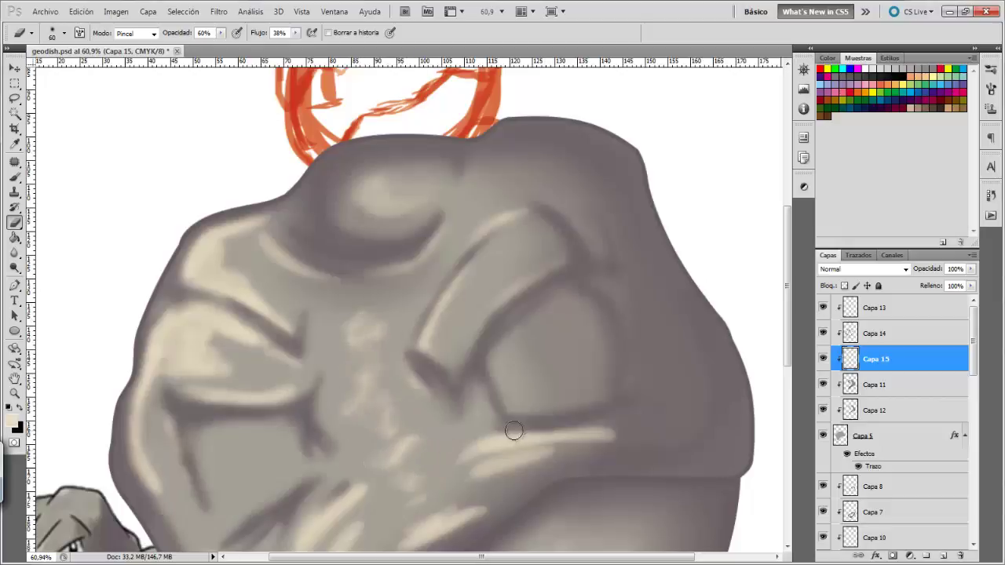
mouse_move(513, 429)
mouse_down()
mouse_move(510, 456)
mouse_move(467, 468)
mouse_move(624, 437)
mouse_move(495, 429)
mouse_up()
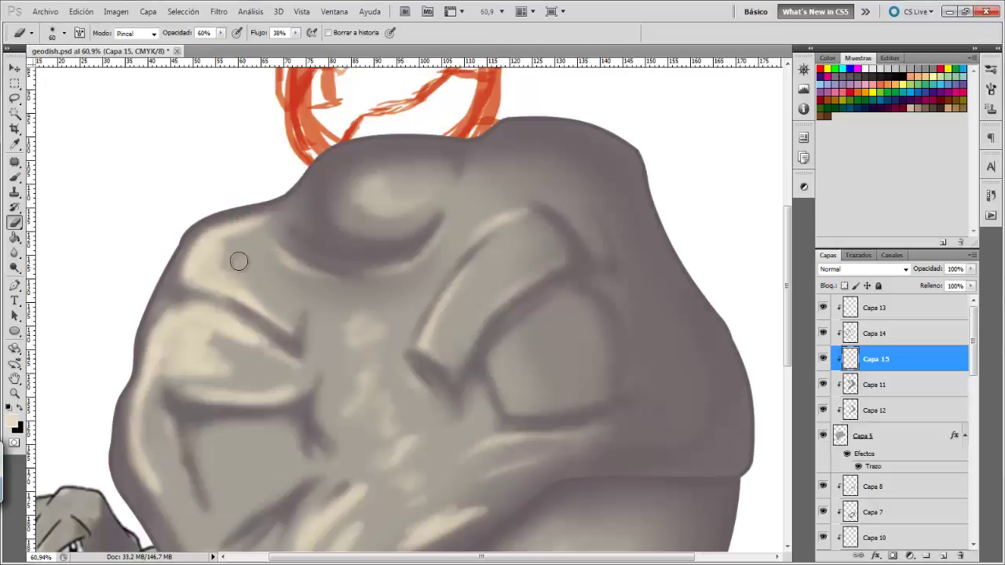
mouse_move(238, 260)
mouse_down()
mouse_move(250, 287)
mouse_move(218, 246)
mouse_move(258, 354)
mouse_move(179, 346)
mouse_move(282, 386)
mouse_move(183, 335)
mouse_move(218, 314)
mouse_move(161, 466)
mouse_move(158, 432)
mouse_up()
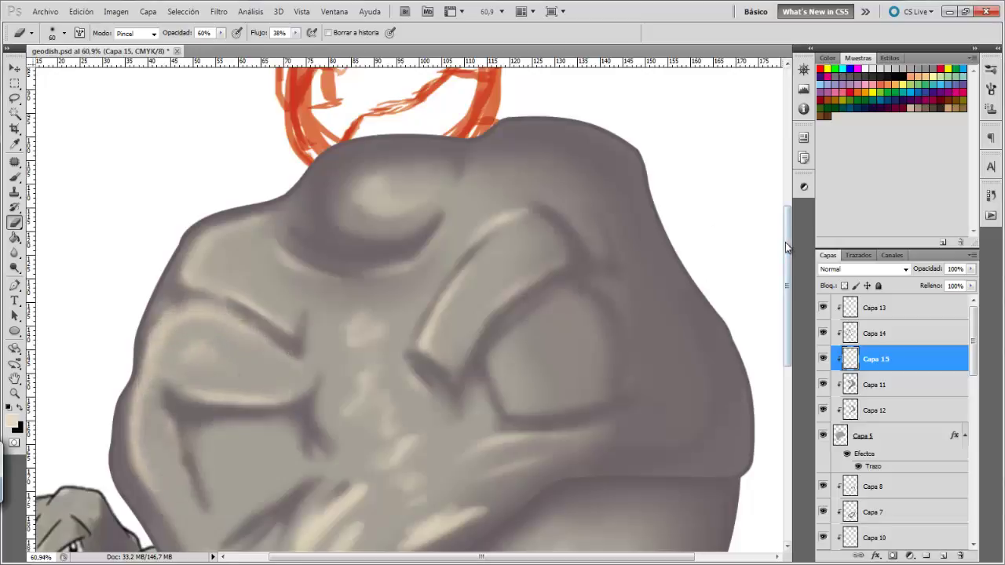
drag(788, 248, 788, 297)
mouse_move(399, 395)
mouse_down()
mouse_move(469, 382)
mouse_move(389, 365)
mouse_move(335, 400)
mouse_move(372, 338)
mouse_move(288, 402)
mouse_move(294, 395)
mouse_move(312, 435)
mouse_move(274, 511)
mouse_move(268, 460)
mouse_move(219, 455)
mouse_move(224, 479)
mouse_move(201, 414)
mouse_up()
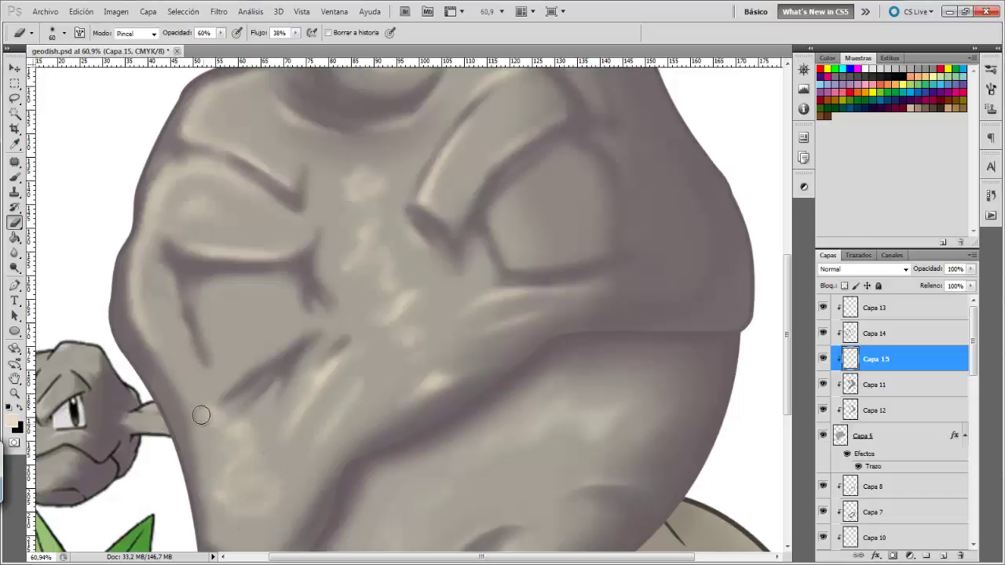
- Zoom out and set Capa 15's layer opacity to 64%
scroll(787, 298, down, 3)
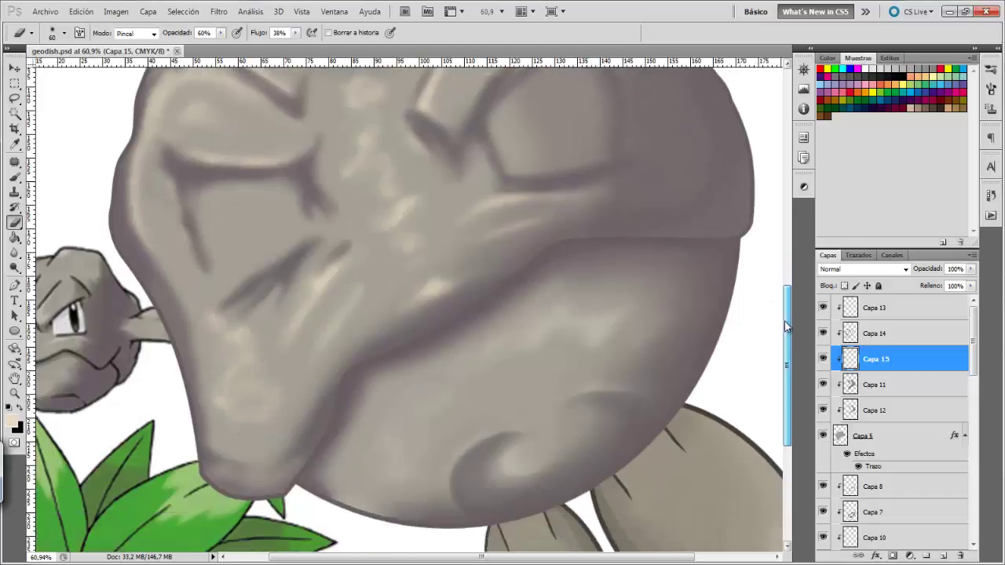
scroll(786, 314, down, 3)
key(h)
drag(971, 269, 951, 283)
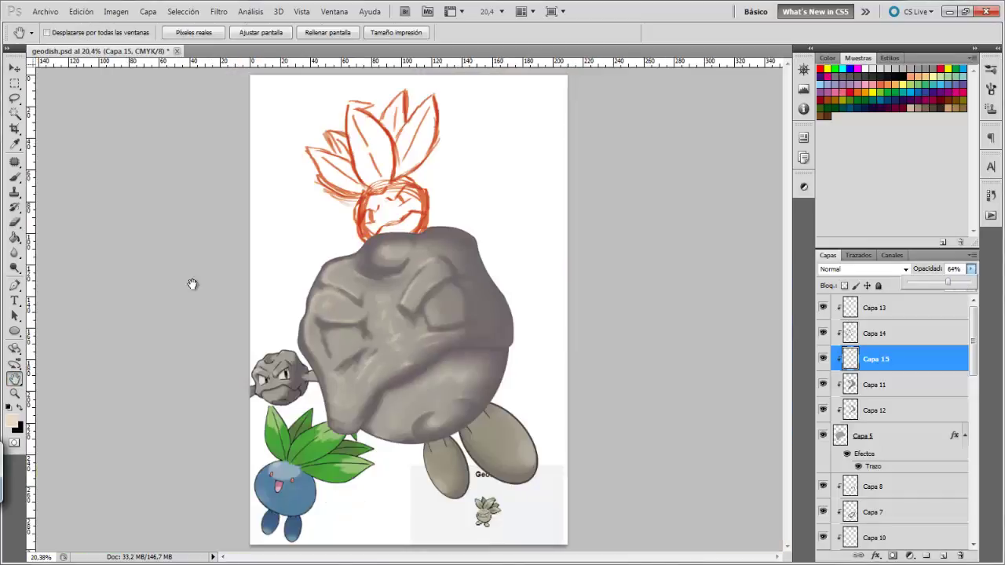
- On new layer Capa 16, paint soft light highlights across the rock's face and left edge
click(943, 555)
key(b)
click(64, 33)
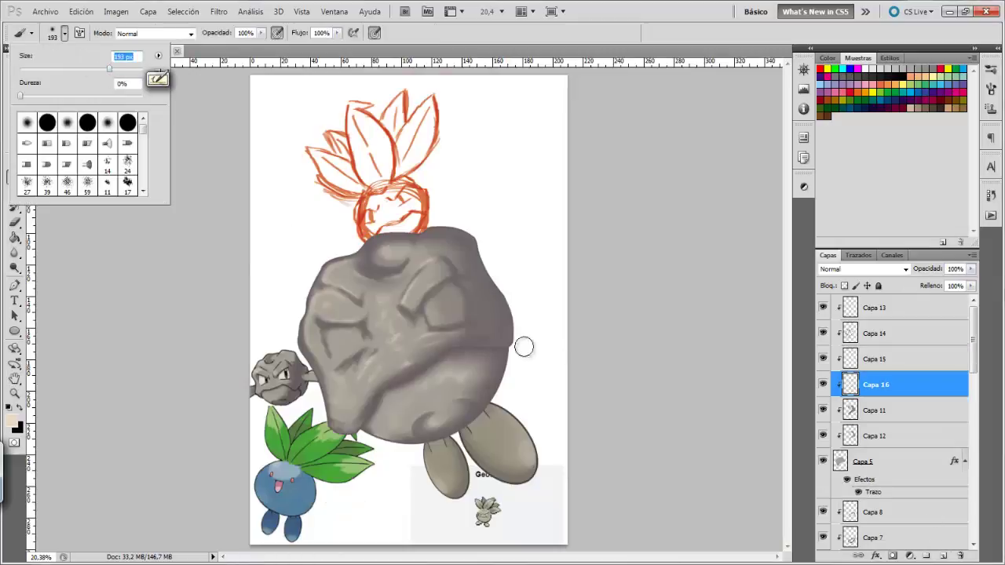
key(Return)
drag(314, 290, 362, 428)
mouse_move(370, 357)
mouse_down()
mouse_move(400, 358)
mouse_move(384, 306)
mouse_move(440, 259)
mouse_up()
drag(416, 338, 464, 330)
drag(389, 236, 380, 259)
drag(294, 290, 317, 276)
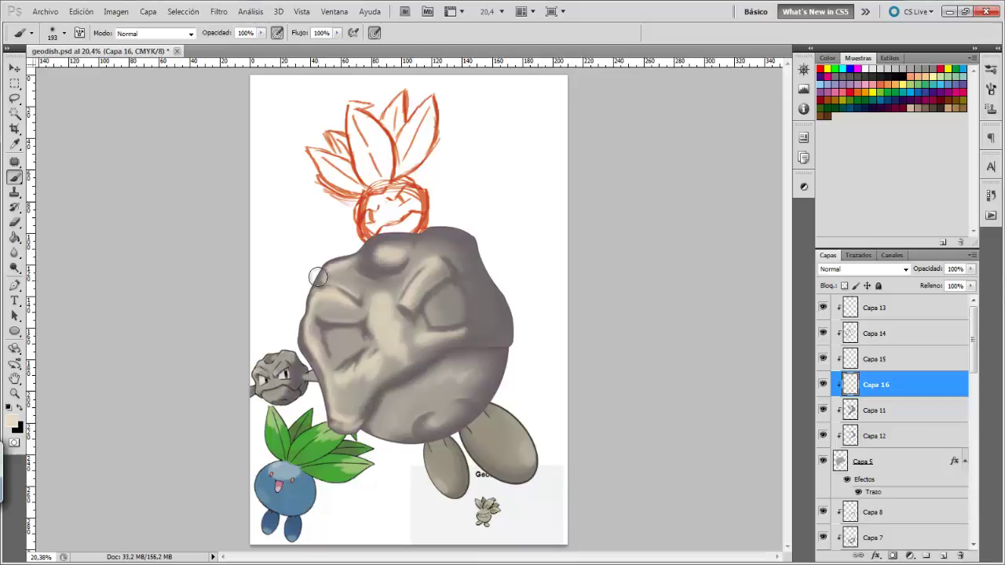
- Fade Capa 16 to 34% opacity, zoom in, and toggle Capa 15 to compare
click(972, 268)
drag(972, 283, 929, 287)
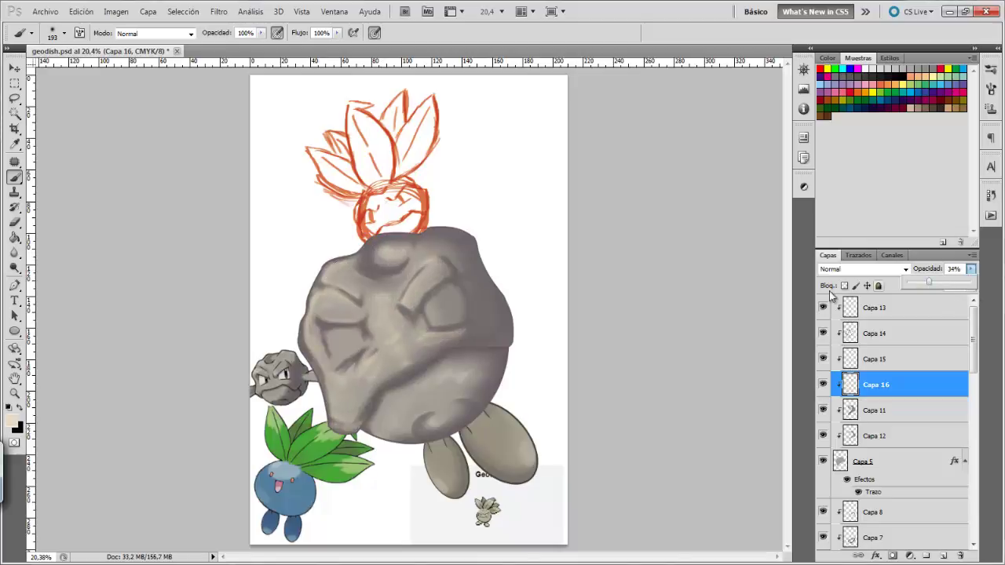
key(z)
drag(377, 320, 411, 344)
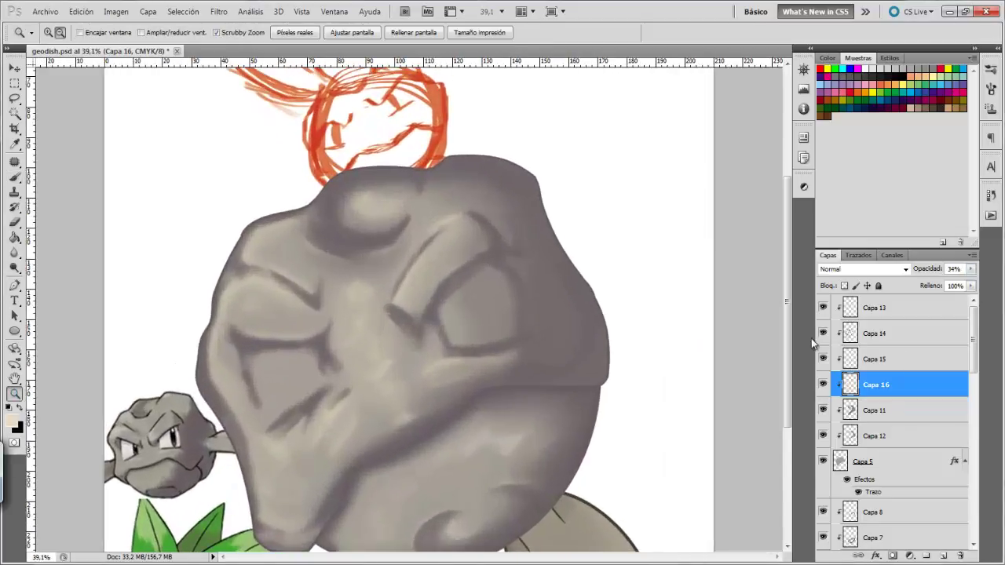
click(823, 365)
- Add layer Capa 17 and pick a near-white brush colour
click(949, 556)
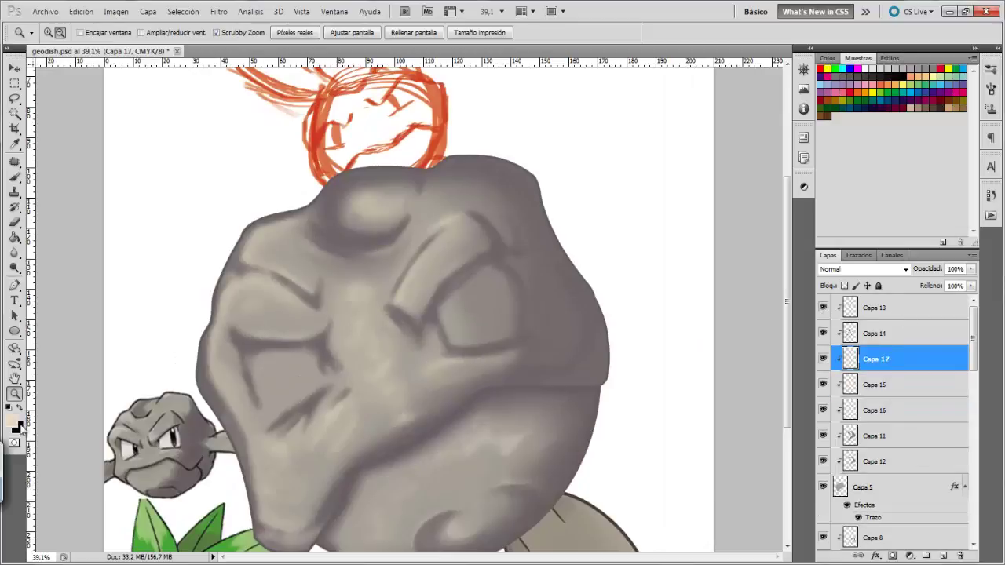
click(14, 424)
key(i)
click(571, 296)
drag(42, 398, 73, 218)
key(b)
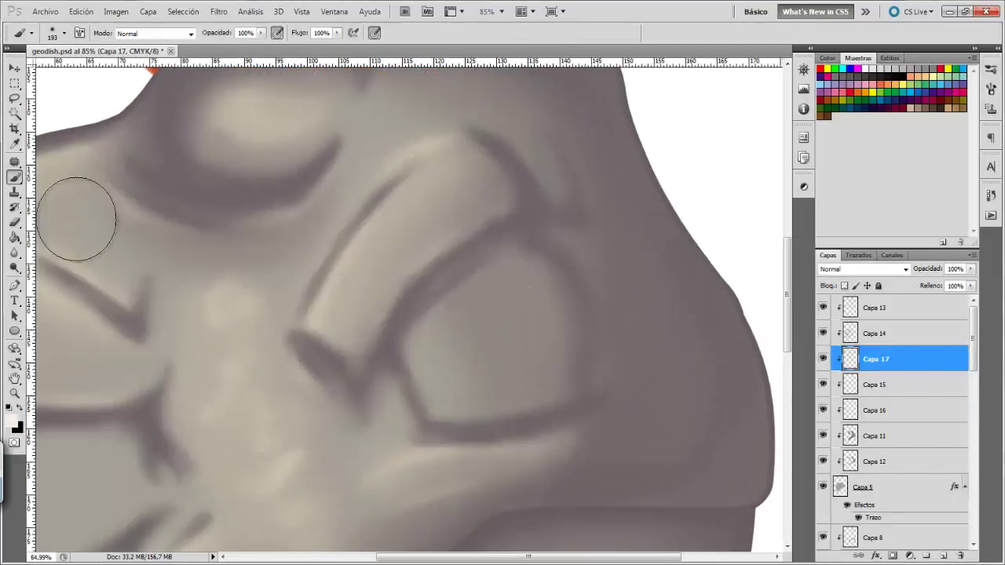
click(64, 33)
key(Return)
- Fill the right and left eye sockets with near-white paint, zooming between them
mouse_move(502, 264)
mouse_down()
mouse_move(512, 366)
mouse_move(442, 359)
mouse_move(523, 307)
mouse_move(502, 397)
mouse_move(498, 288)
mouse_move(454, 334)
mouse_up()
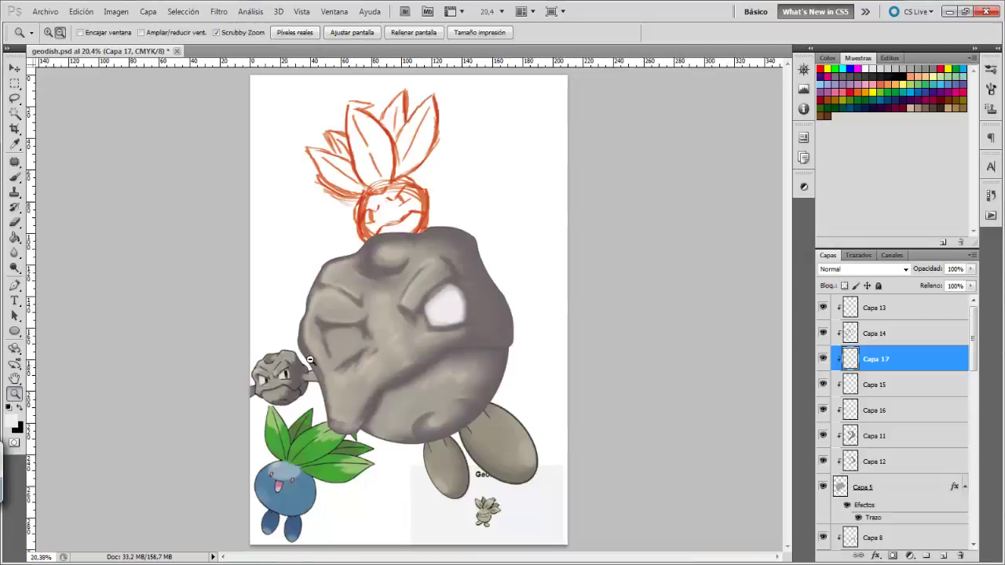
drag(156, 490, 386, 370)
mouse_move(437, 307)
mouse_down()
mouse_move(316, 427)
mouse_move(231, 343)
mouse_move(332, 377)
mouse_move(235, 353)
mouse_move(346, 416)
mouse_up()
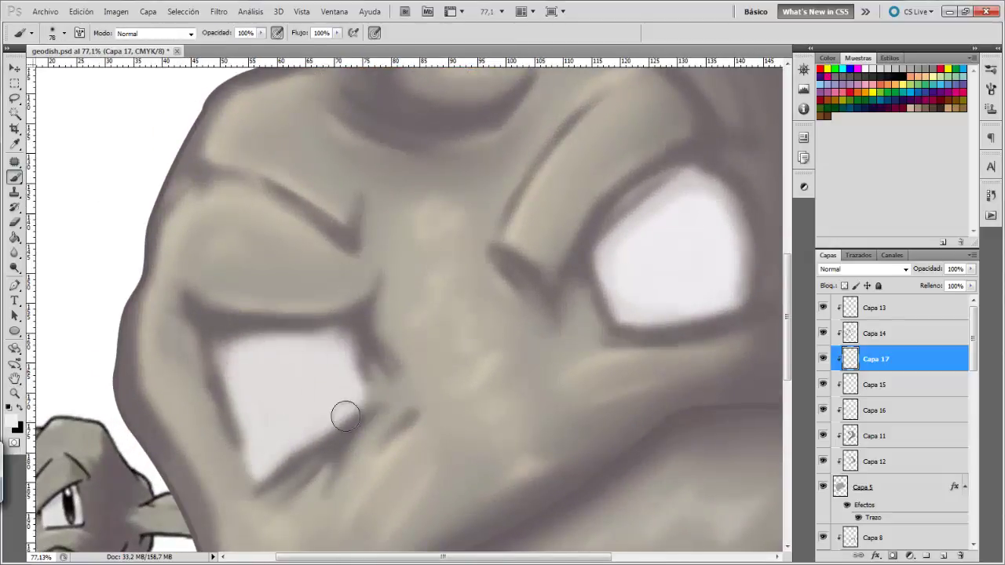
mouse_move(298, 346)
mouse_down()
mouse_move(275, 363)
mouse_move(262, 408)
mouse_move(274, 406)
mouse_up()
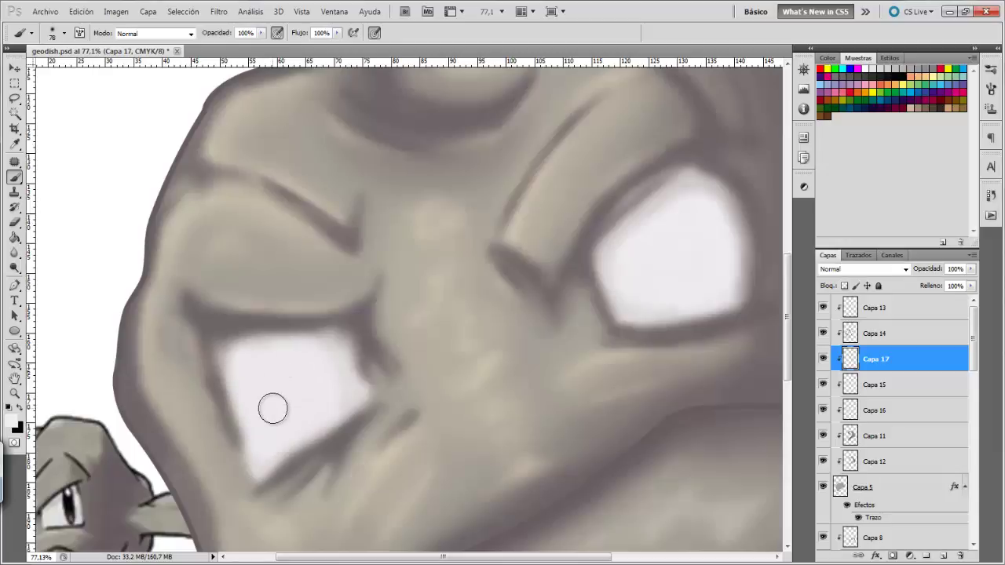
click(14, 379)
alt+click(426, 352)
- Create Capa 18 with a light grey to shade inside the white eyes, then erase back excess
click(15, 424)
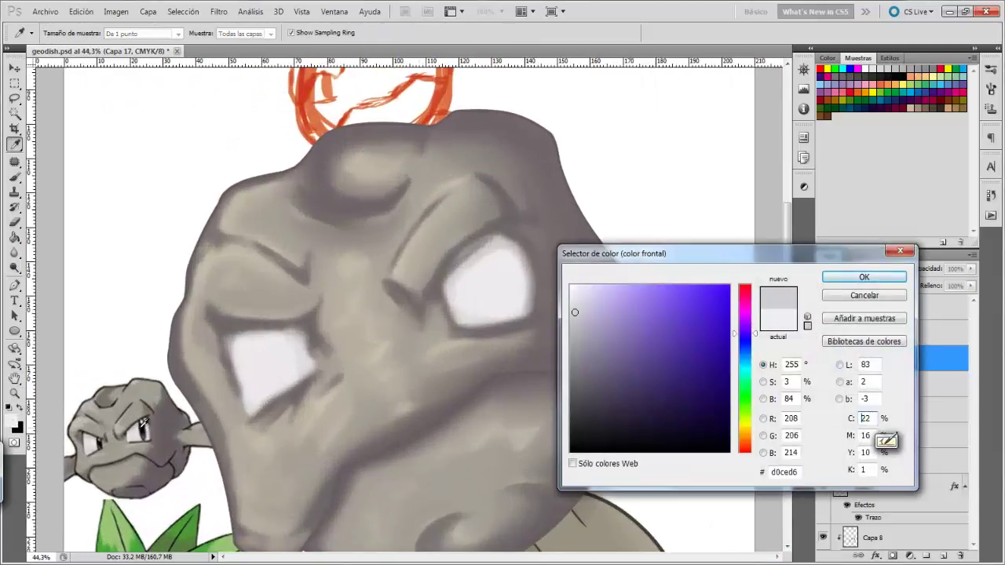
key(Return)
click(943, 556)
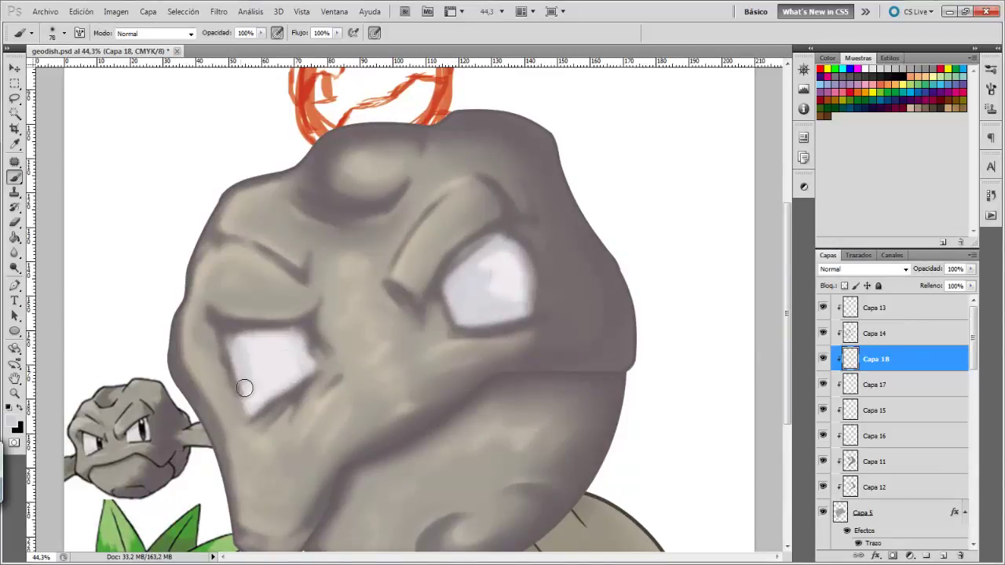
key(e)
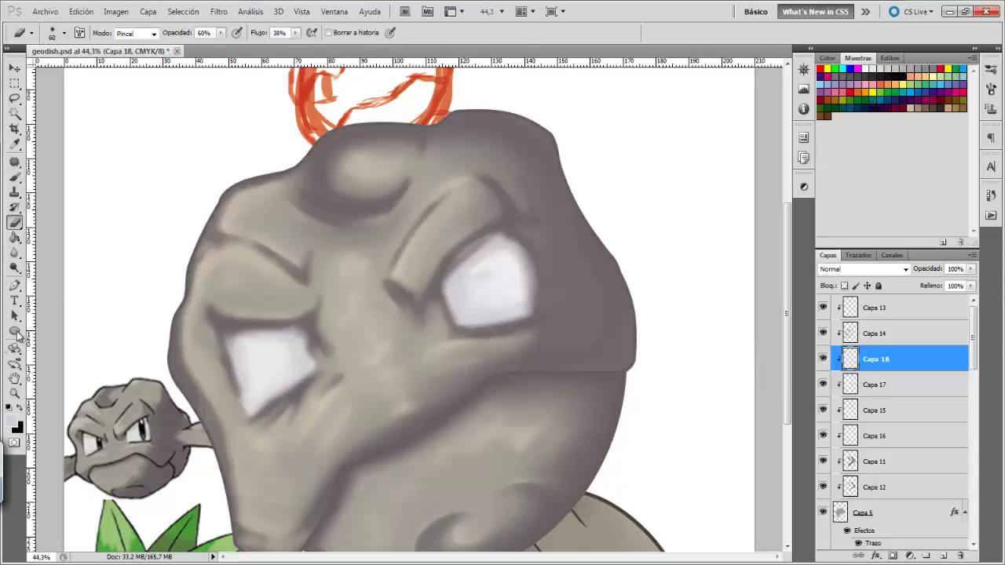
- Draw a tall ellipse pupil, Forma 5, and release it from its clipping mask
right_click(14, 331)
click(71, 349)
drag(257, 330, 279, 400)
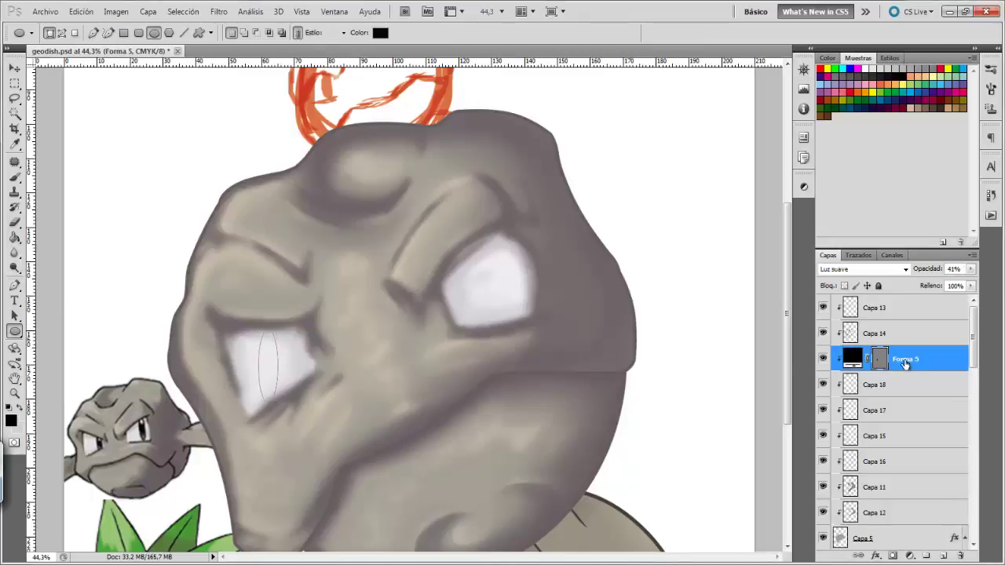
drag(903, 365, 909, 308)
right_click(911, 311)
click(817, 409)
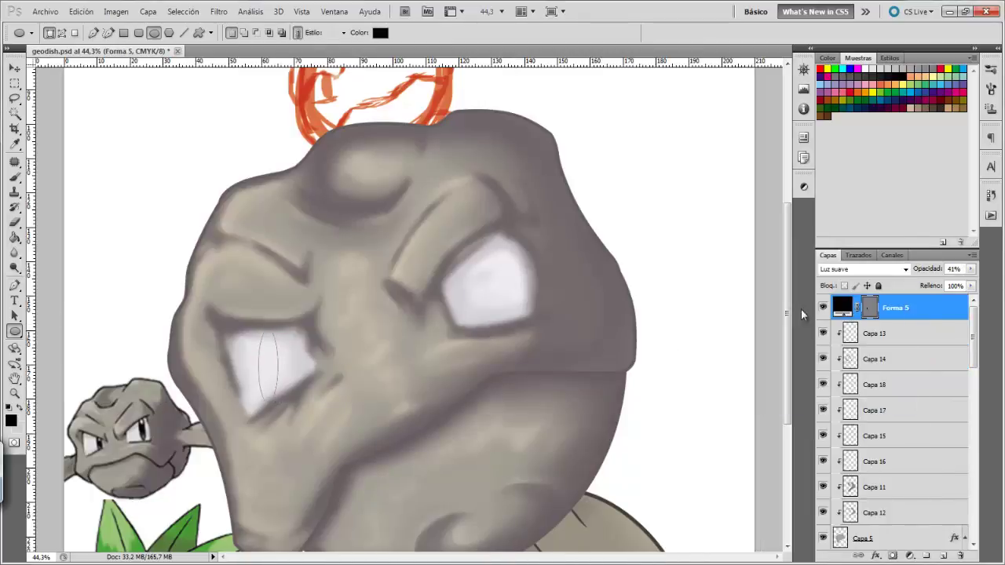
- Move the Forma 5 ellipse onto the right eye and make it solid black with Normal blending
key(ctrl+t)
drag(267, 365, 493, 281)
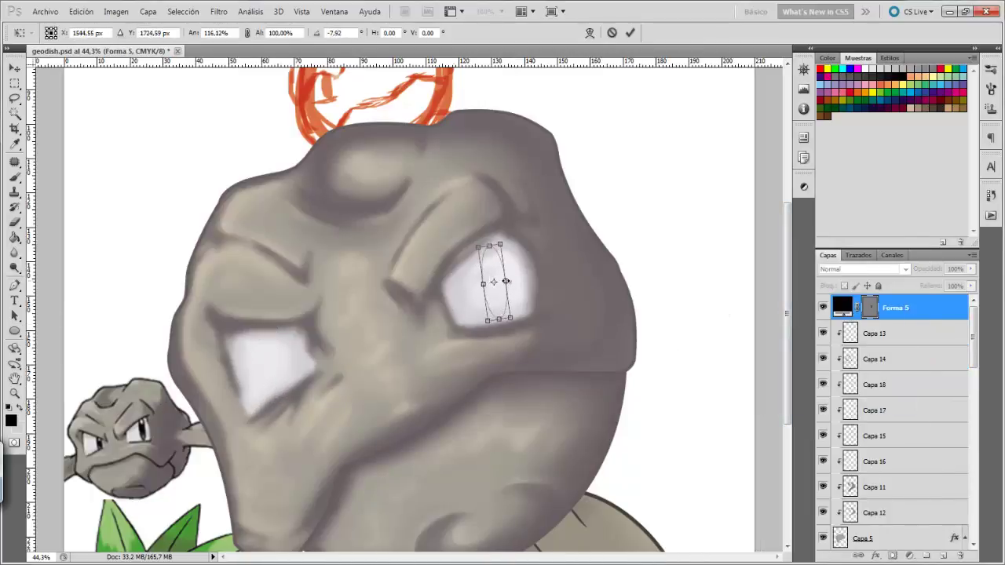
key(Return)
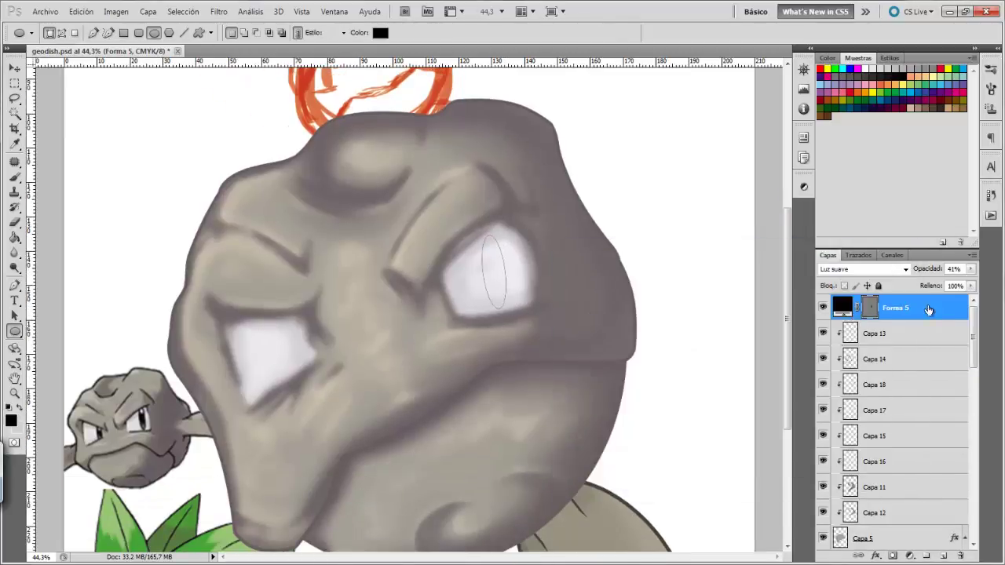
drag(911, 308, 911, 346)
key(ctrl+z)
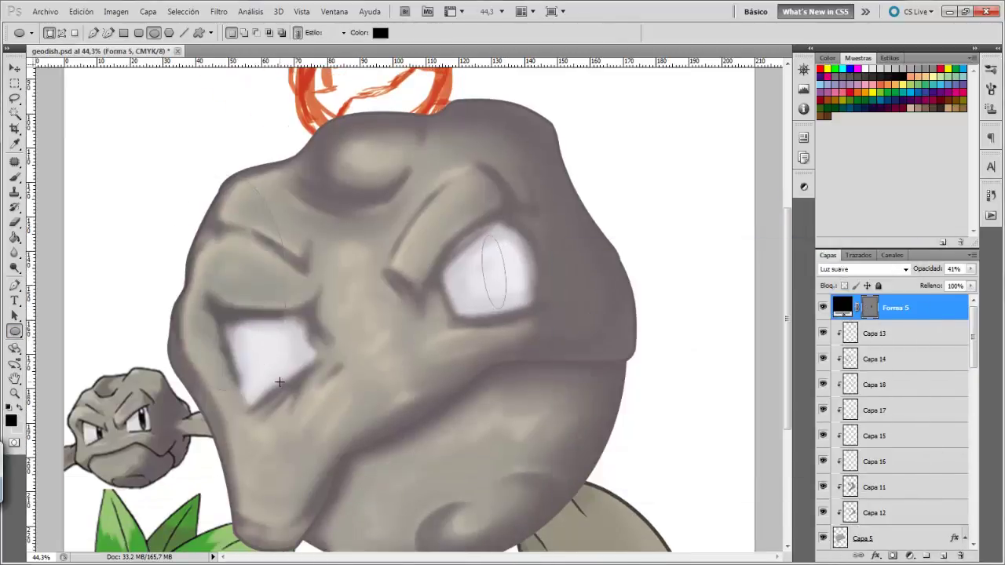
click(864, 268)
click(836, 8)
- Rotate the pupil to match the right eye's tilt and zoom in on it
key(ctrl+t)
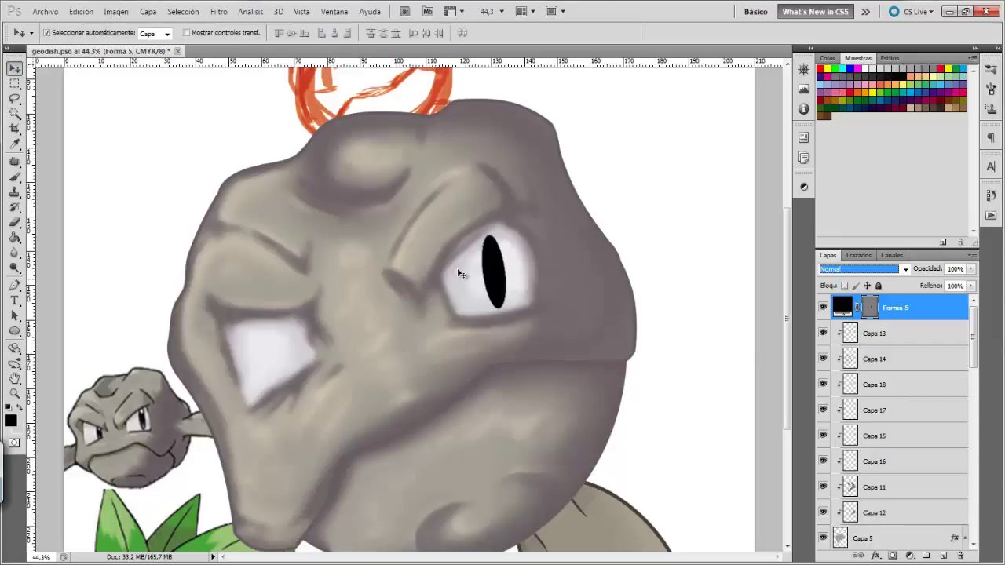
drag(488, 212, 507, 216)
key(Return)
key(z)
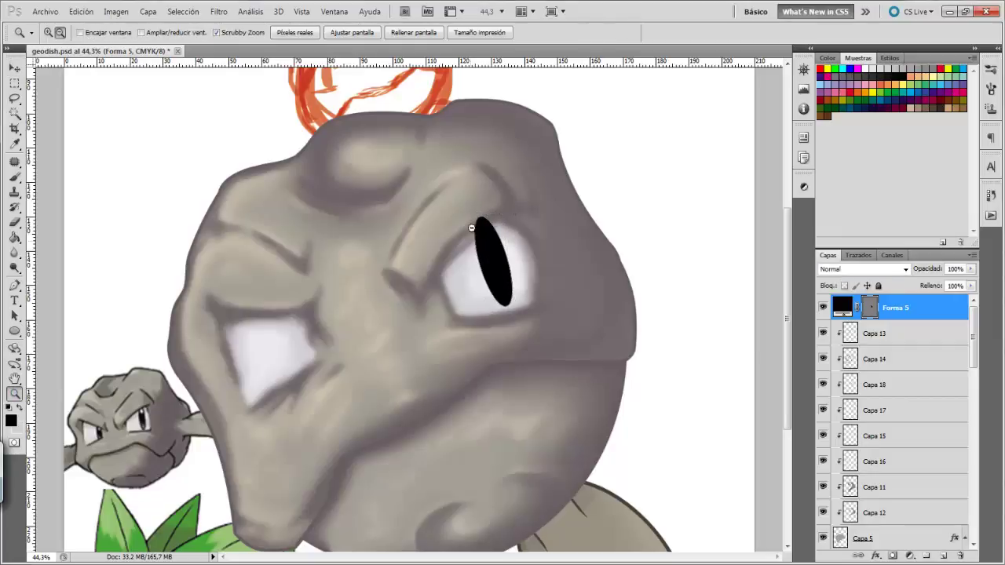
click(472, 228)
- Add a new layer and draw a plain path cutting across the pupil's top tip
key(p)
click(943, 556)
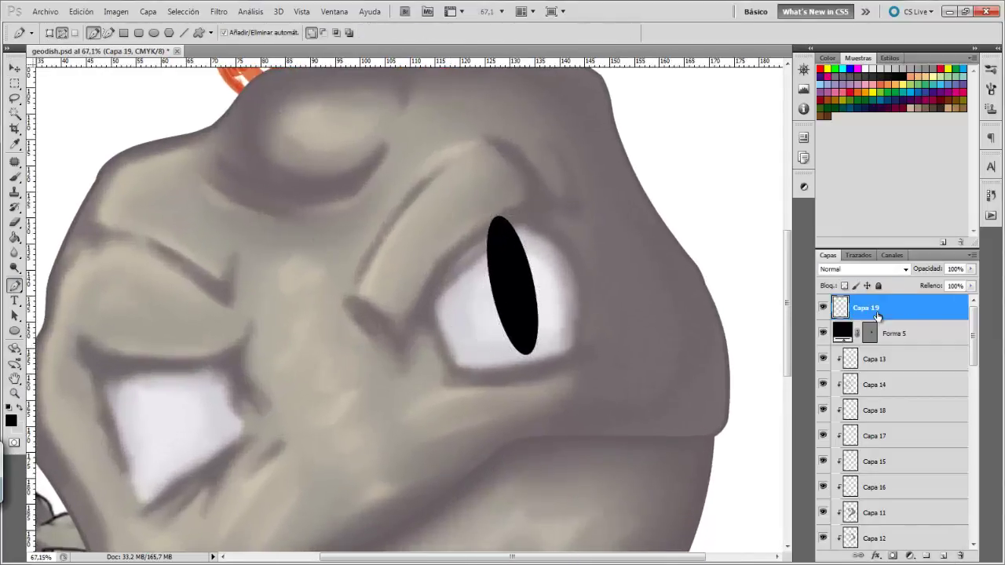
right_click(901, 307)
click(741, 404)
right_click(884, 310)
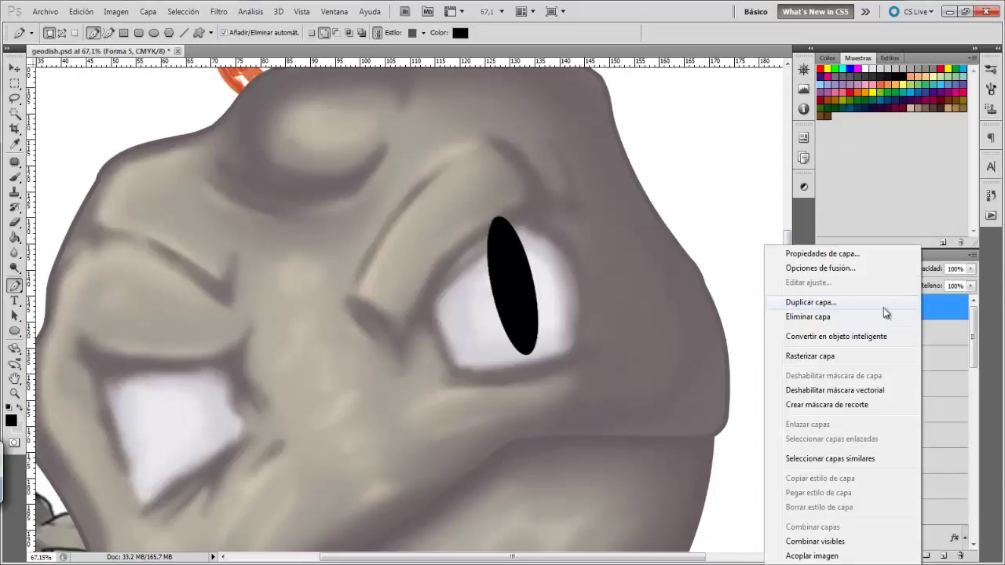
click(62, 33)
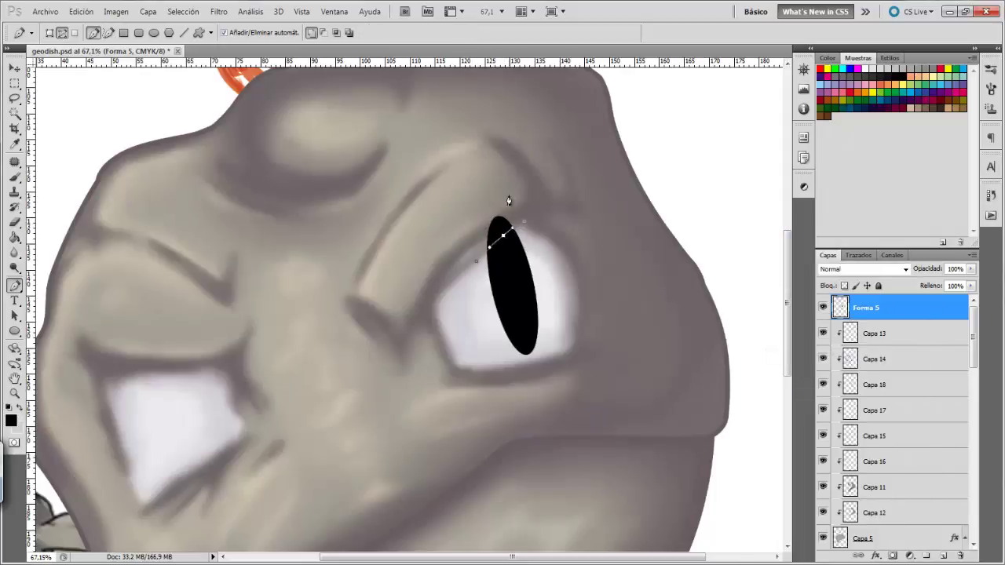
click(509, 201)
click(488, 248)
- Fade the pupil's top tip to grey with the Eraser at 27% opacity, undoing excess strokes
click(14, 251)
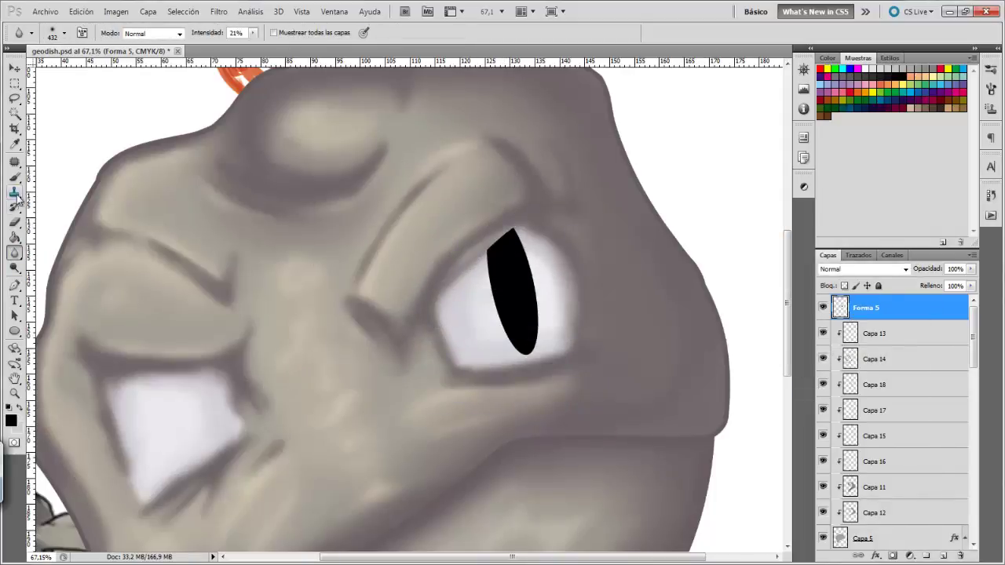
click(14, 222)
drag(512, 234, 477, 244)
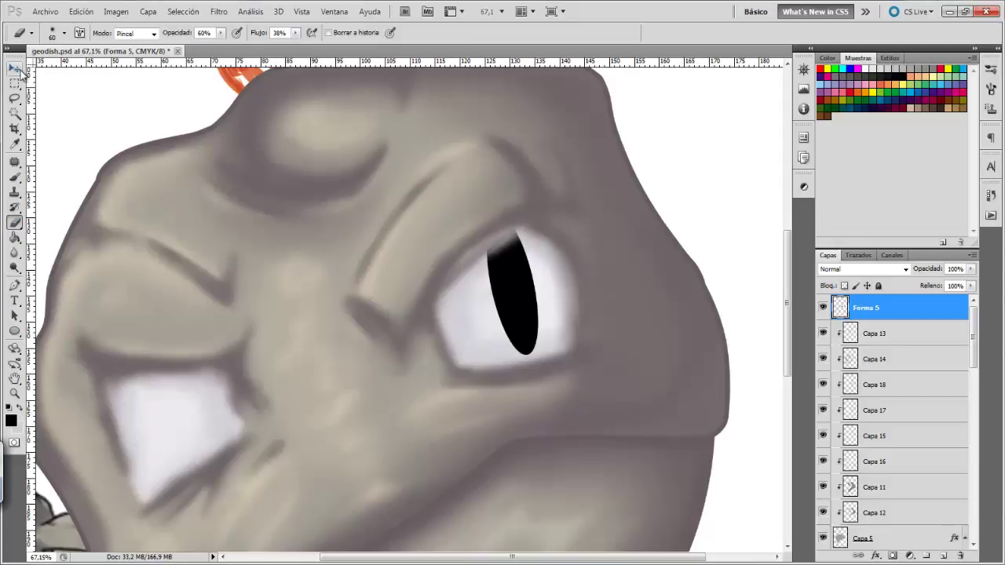
key(ctrl+z)
click(221, 32)
click(493, 228)
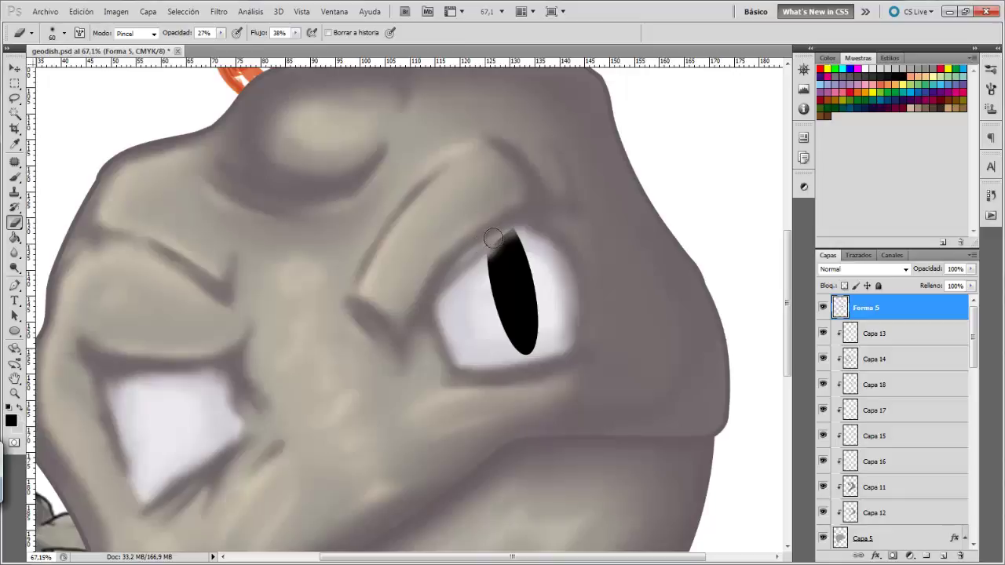
mouse_move(492, 251)
mouse_down()
mouse_move(507, 245)
mouse_move(491, 280)
mouse_up()
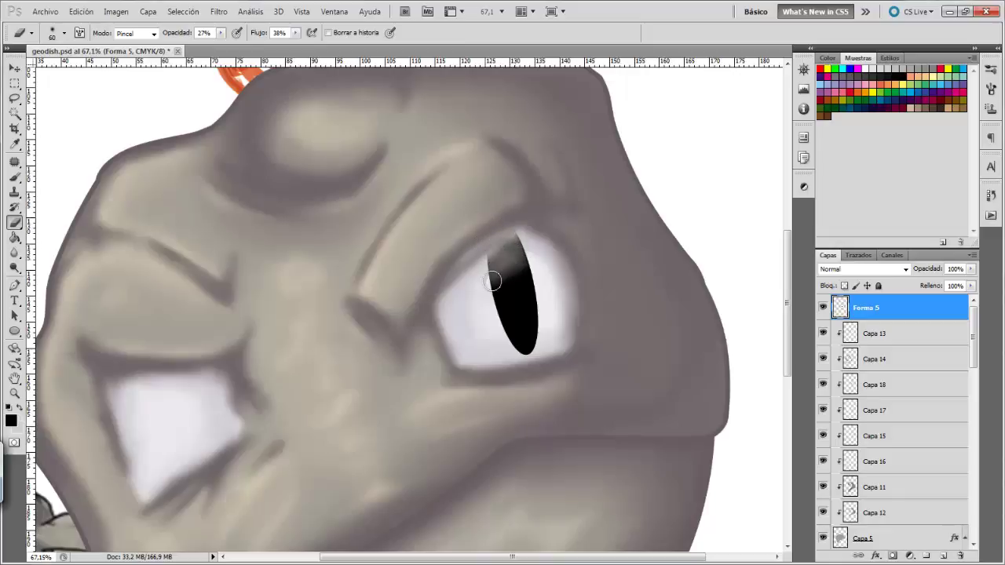
key(ctrl+z)
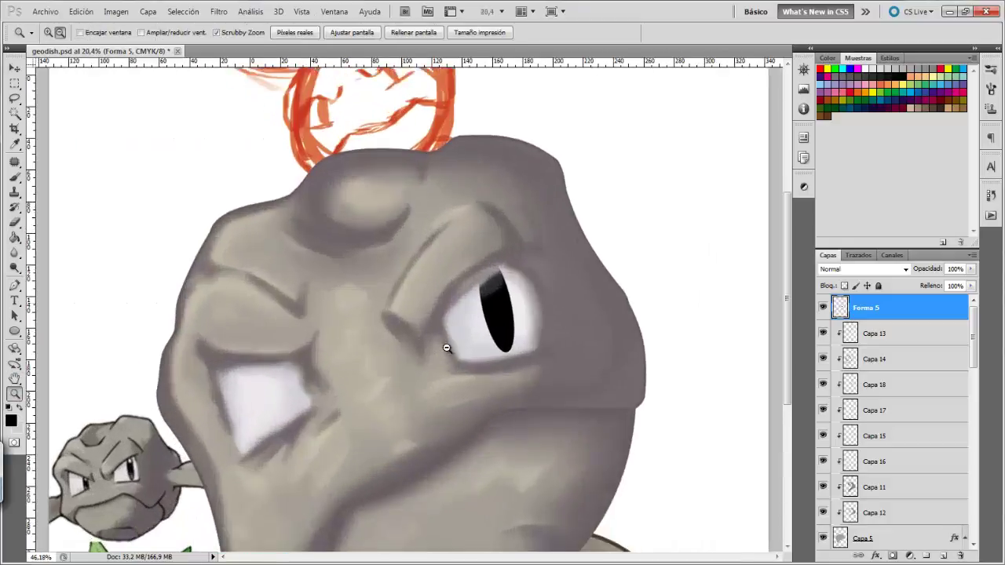
- Draw a crescent path at the right pupil's bottom and fill it with brown
key(i)
click(189, 392)
click(11, 422)
key(Return)
key(p)
scroll(511, 318, up, 5)
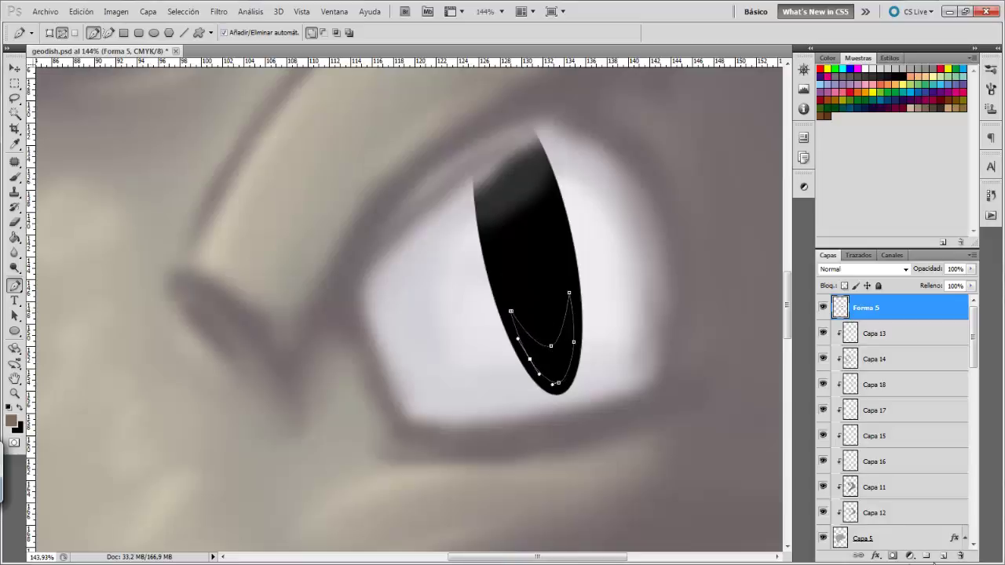
right_click(442, 262)
click(11, 422)
key(Return)
right_click(466, 321)
click(549, 399)
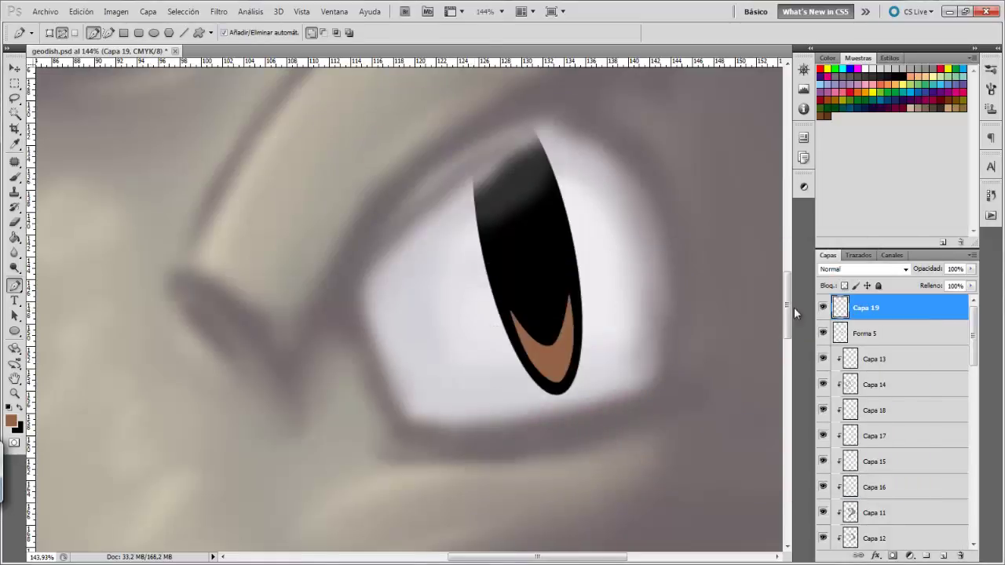
- Erase part of the brown crescent to fade it
key(r)
key(e)
mouse_move(547, 303)
mouse_down()
mouse_move(544, 328)
mouse_move(558, 331)
mouse_up()
double_click(14, 378)
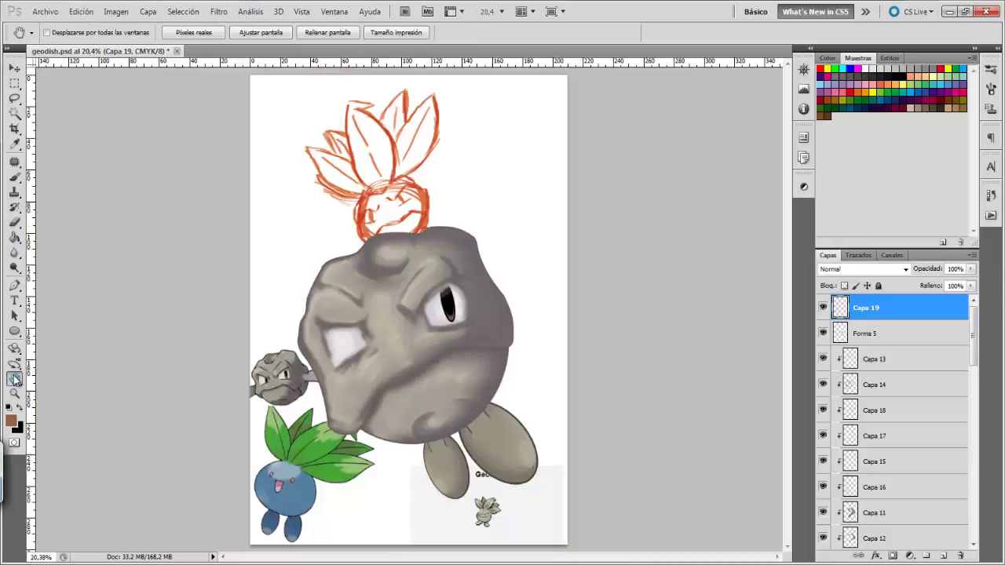
drag(448, 302, 523, 280)
- Paint a white highlight clipped to the pupil and erase it from the upper left
click(11, 422)
click(569, 286)
click(920, 272)
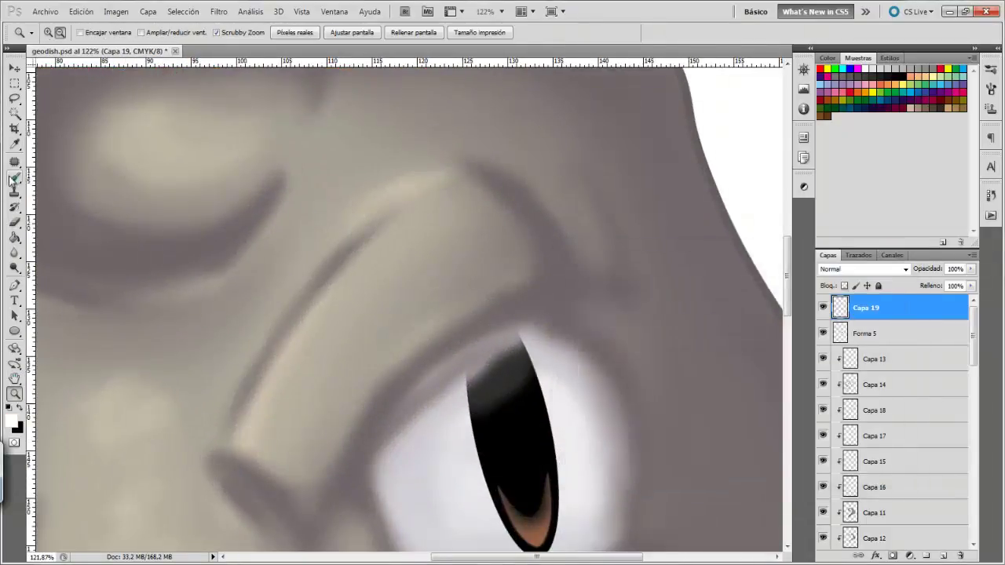
key(b)
click(511, 358)
right_click(919, 308)
click(807, 408)
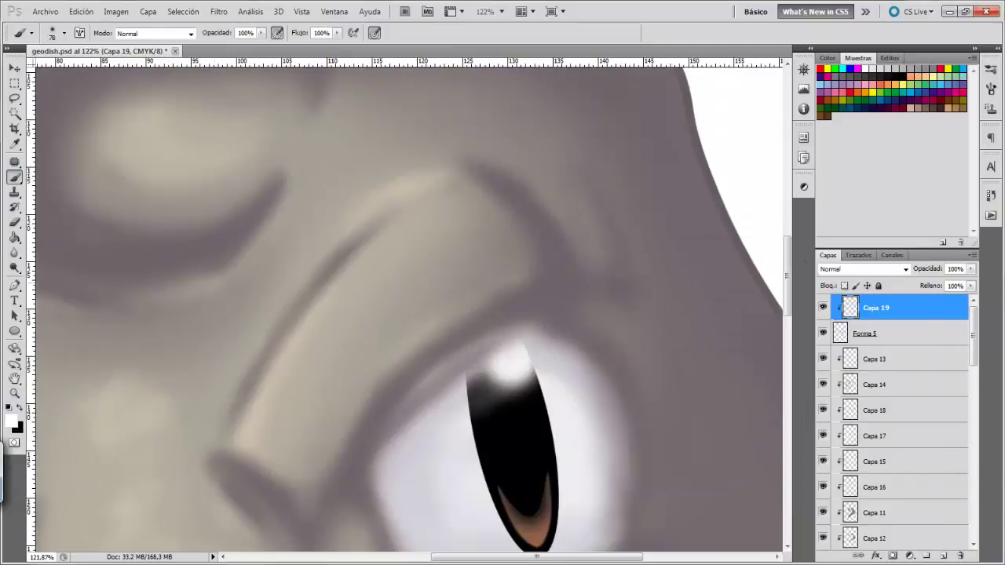
key(e)
drag(480, 385, 518, 325)
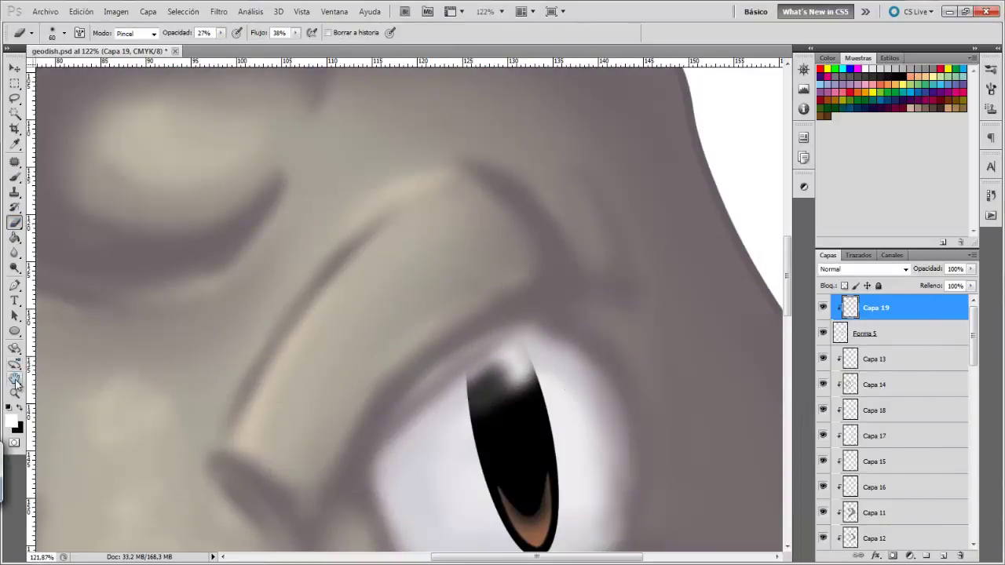
double_click(15, 380)
- Paint a light stroke on a new clipped layer and fade it to about 21% opacity
click(890, 333)
key(ctrl+shift+alt+n)
key(z)
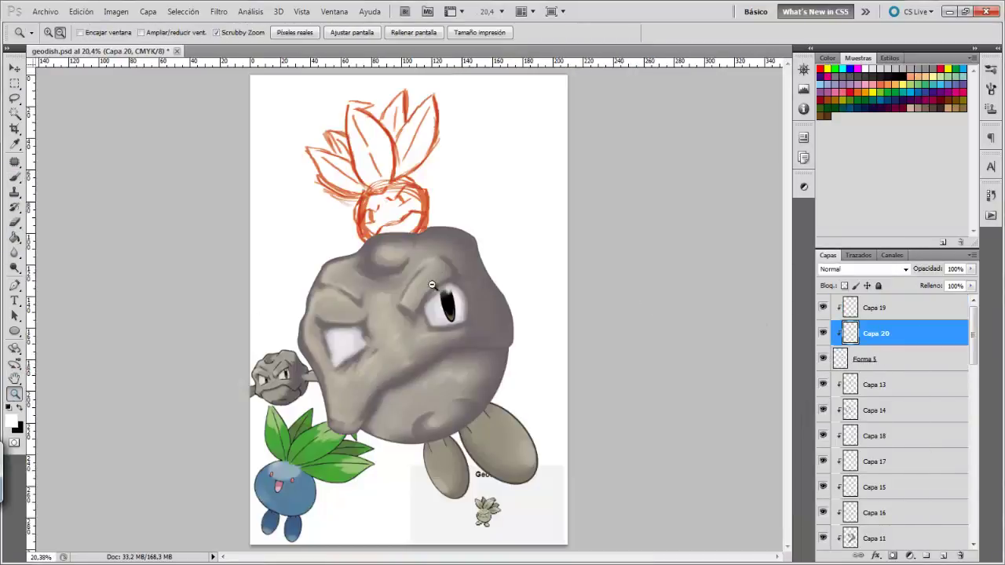
drag(432, 296, 472, 296)
key(b)
click(970, 268)
drag(973, 284, 924, 289)
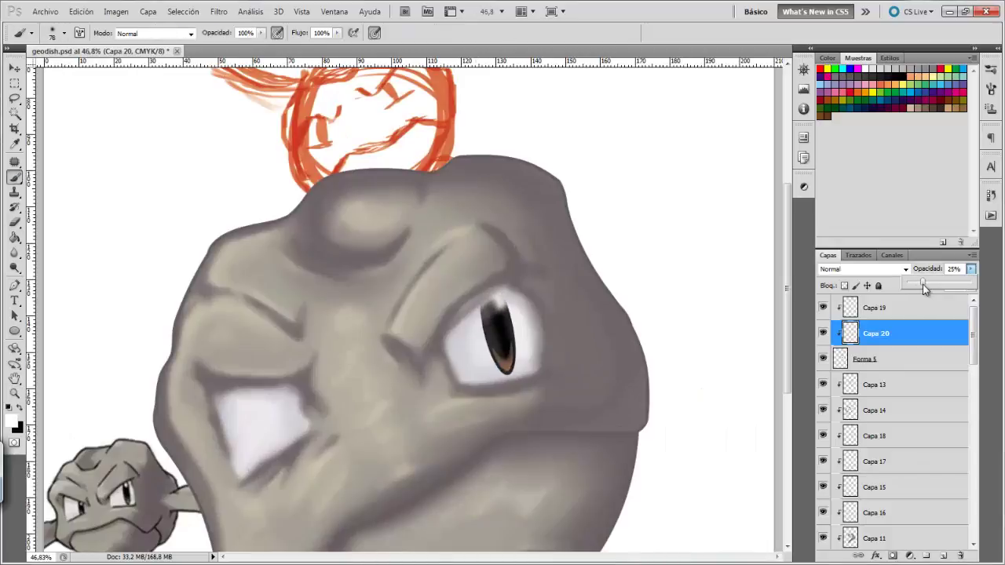
key(e)
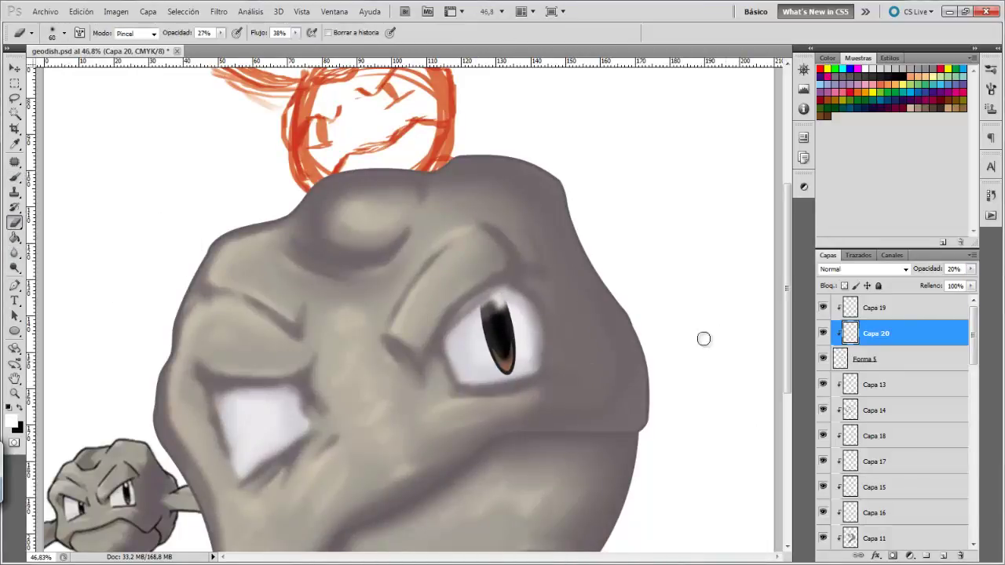
click(971, 268)
drag(938, 282, 926, 289)
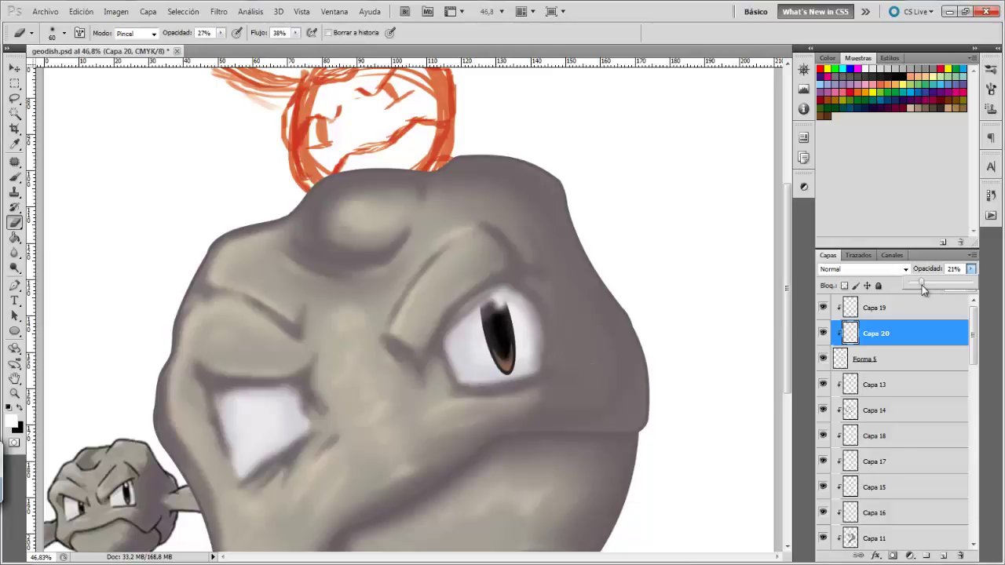
- Duplicate the pupil shape layer together with its two glint layers
shift+click(899, 359)
shift+click(903, 307)
key(ctrl+j)
- Merge the duplicated pupil layers and move the copy into the left eye
right_click(925, 334)
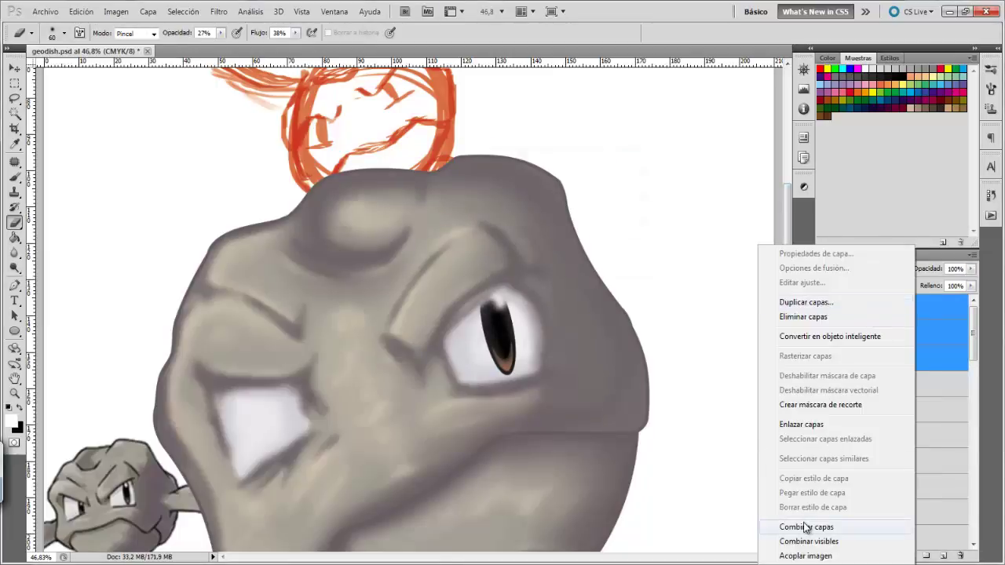
click(794, 523)
key(v)
drag(490, 334, 269, 420)
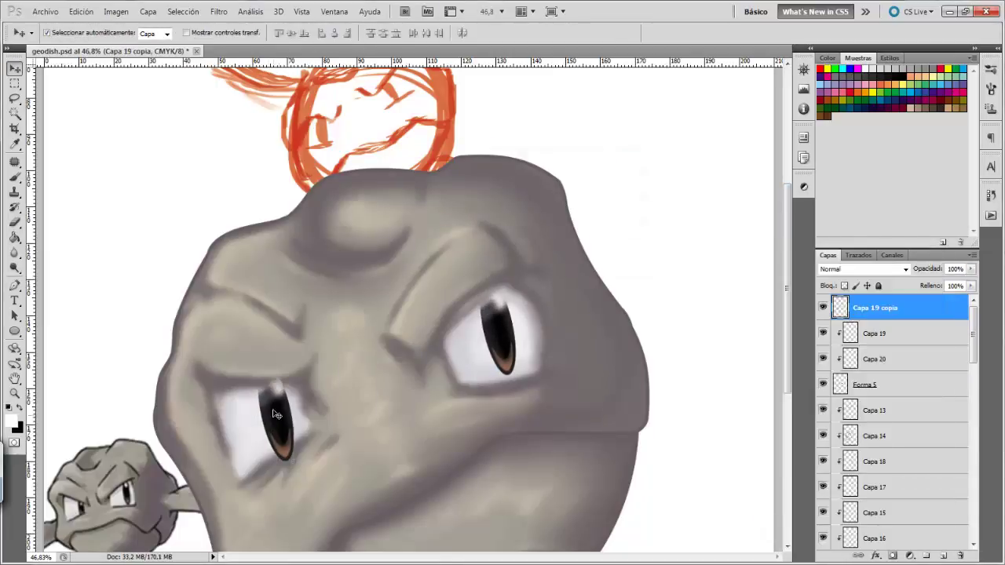
key(ctrl+t)
key(Return)
- Erase the copied pupil's bottom tip inside a path selection at 60% eraser strength
key(z)
mouse_move(282, 454)
mouse_down()
mouse_move(378, 451)
mouse_move(340, 479)
mouse_up()
key(p)
key(ctrl+Return)
key(e)
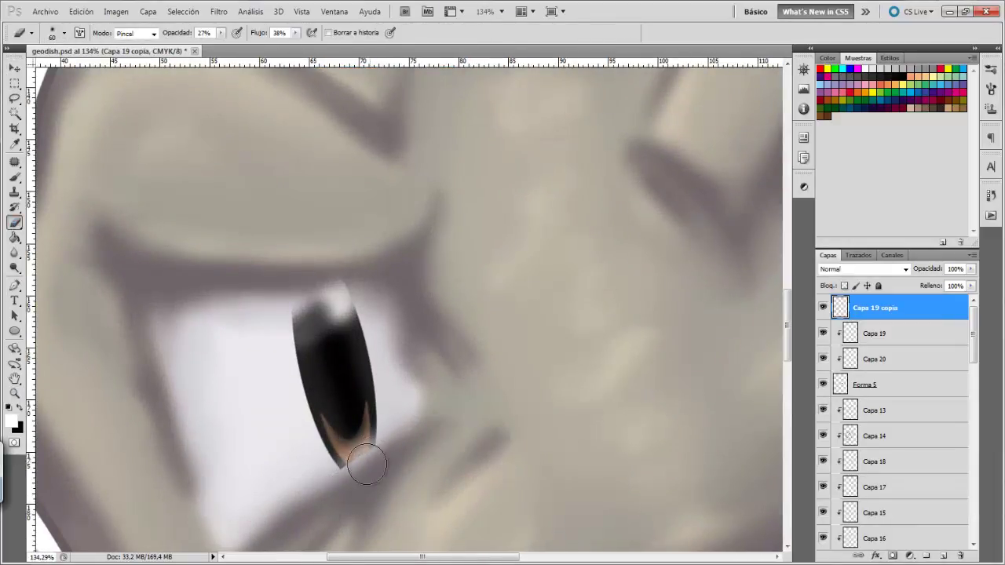
key(6)
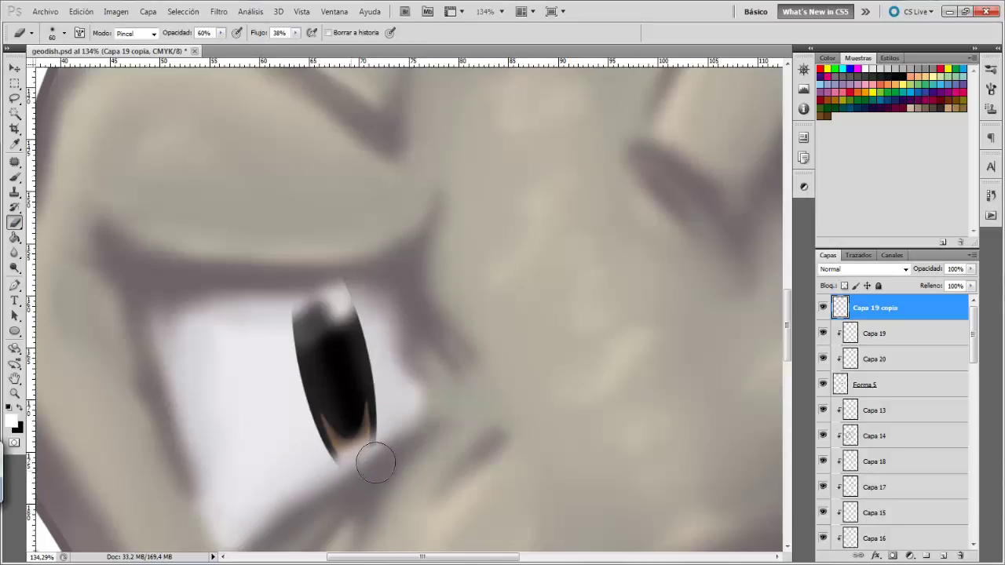
double_click(15, 378)
drag(14, 49, 12, 149)
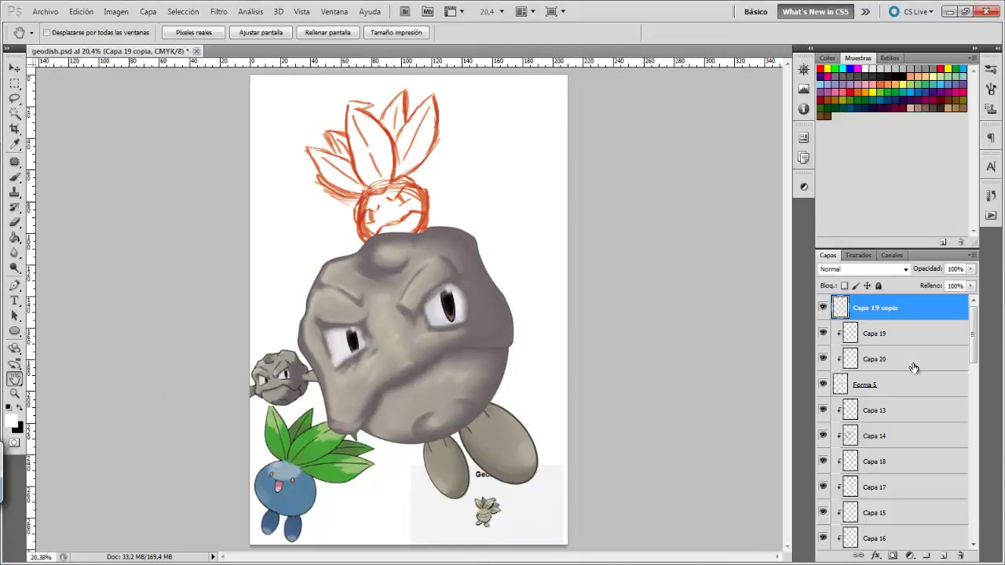
- On a new layer, paint darker grey into the crease between body and right foot
key(v)
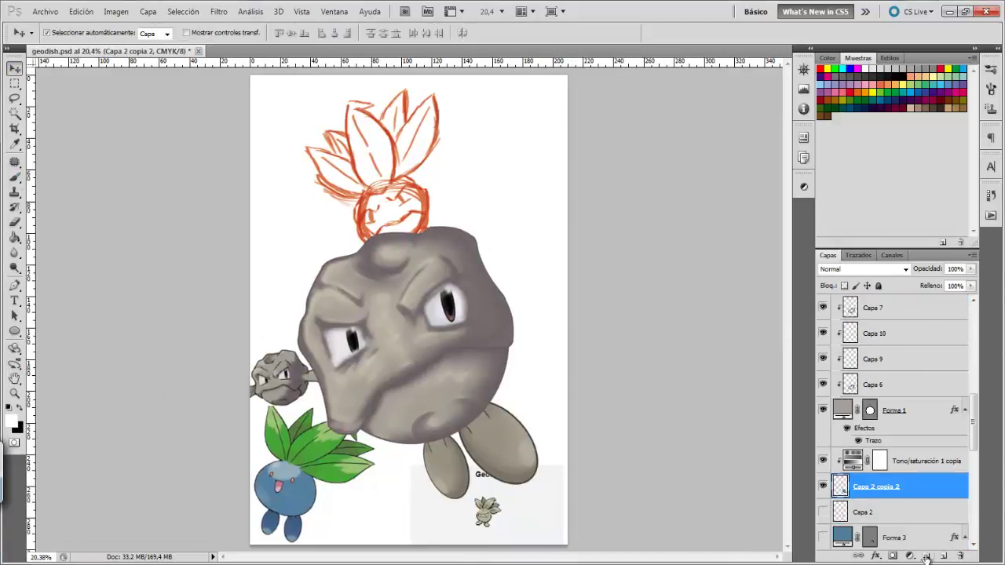
click(861, 463)
key(z)
drag(429, 432, 472, 431)
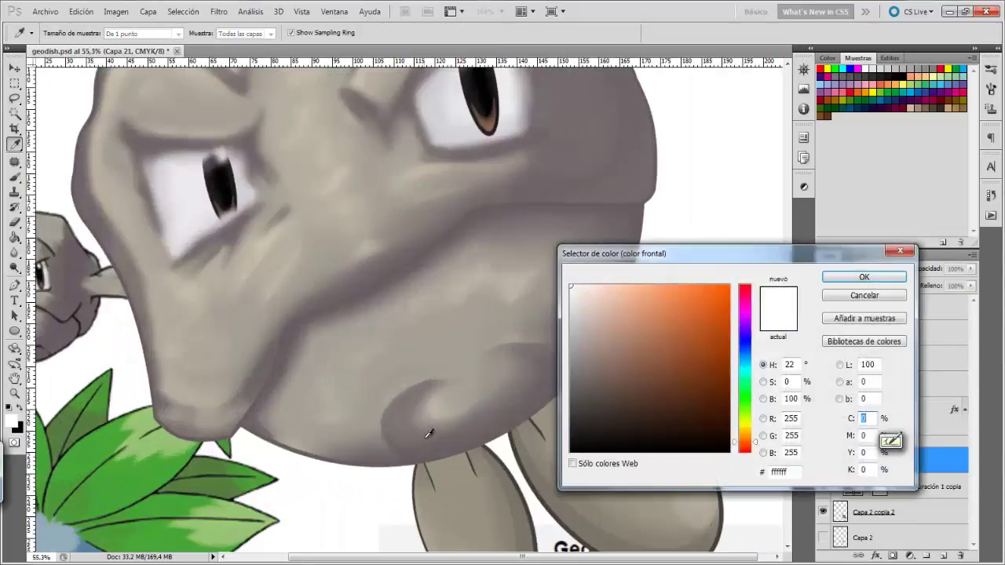
key(b)
scroll(622, 400, down, 2)
scroll(621, 399, down, 2)
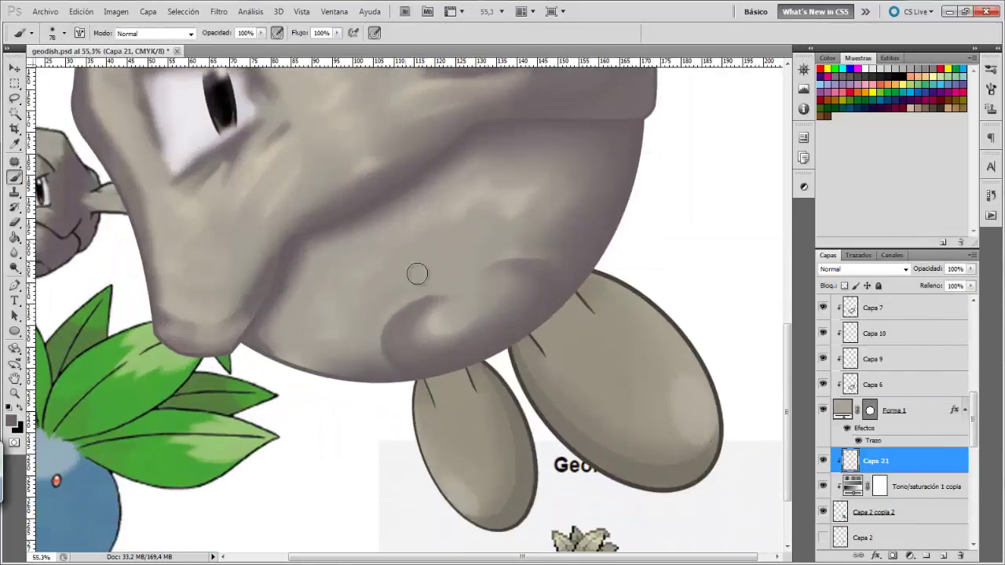
mouse_move(577, 290)
mouse_down()
mouse_move(542, 357)
mouse_move(540, 322)
mouse_move(581, 444)
mouse_move(707, 452)
mouse_move(565, 420)
mouse_move(530, 358)
mouse_up()
drag(618, 285, 583, 292)
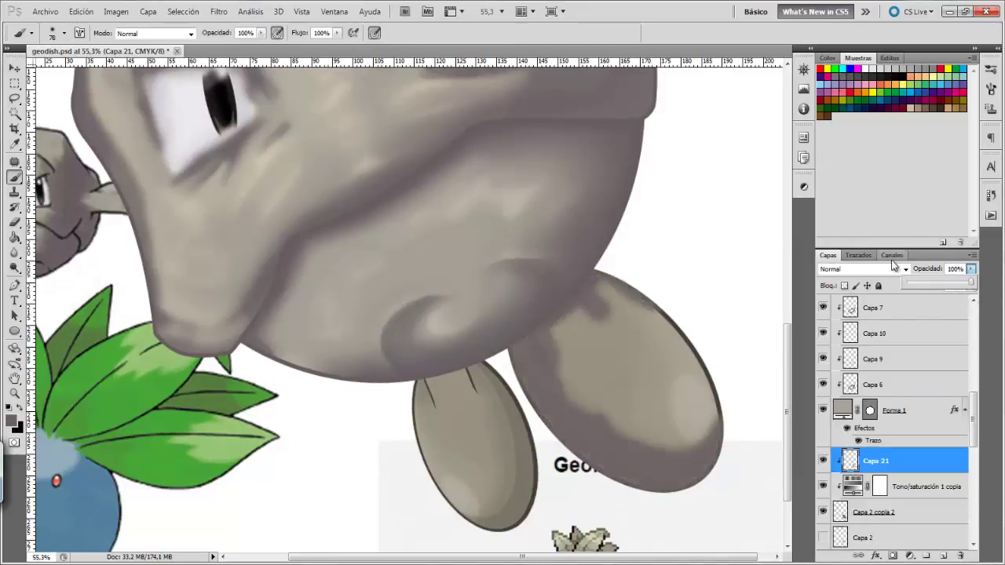
- Try Overlay on the foot shading, revert to Normal, and erase its bottom edge
click(862, 269)
click(871, 164)
click(862, 269)
click(848, 214)
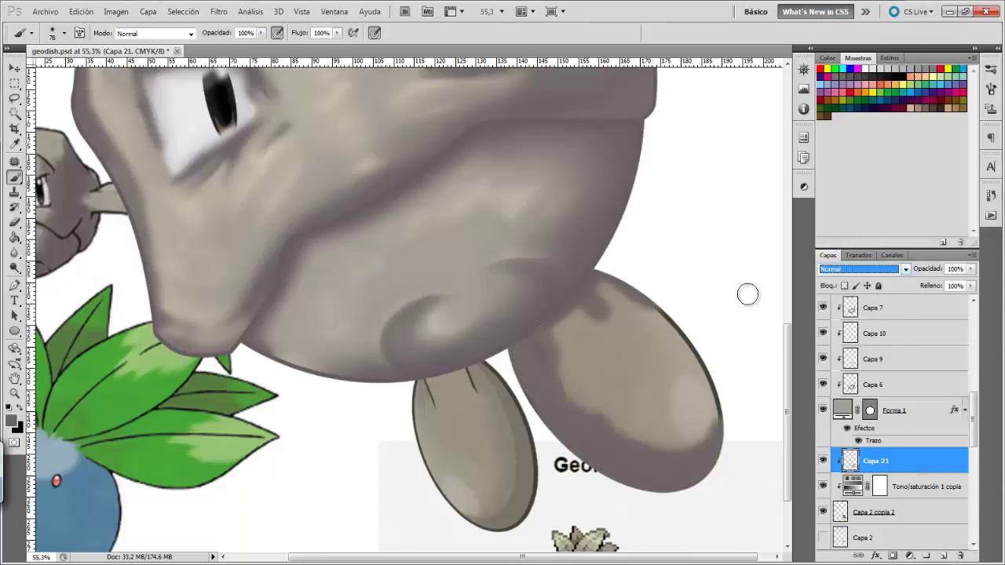
key(e)
click(601, 300)
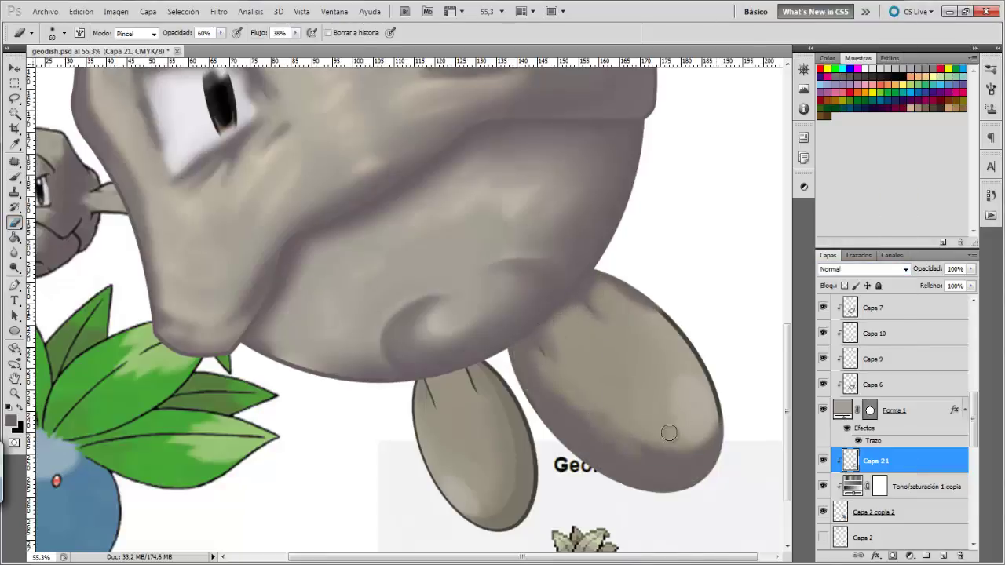
drag(668, 432, 699, 450)
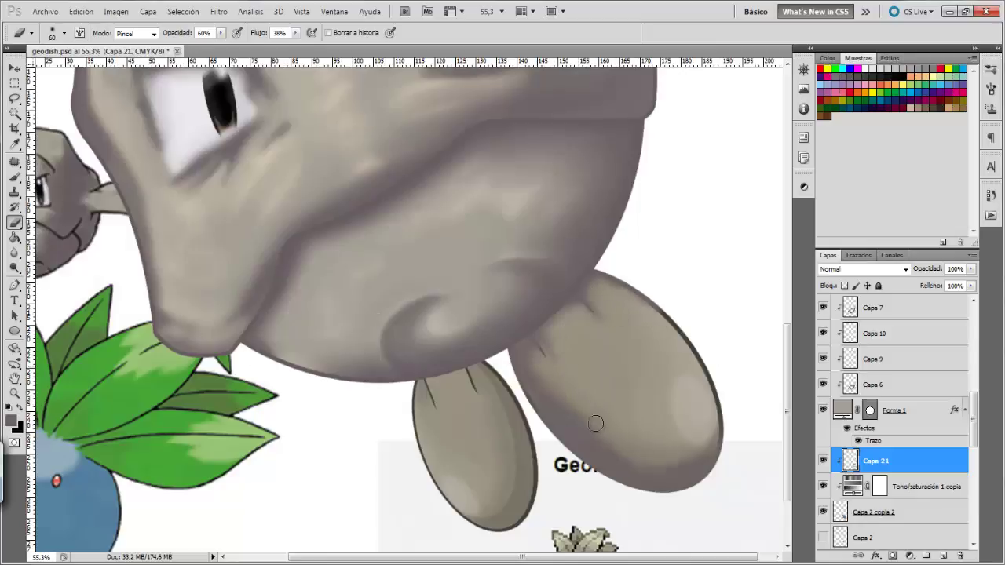
- On another new layer, darken the upper right foot and soften it with a 22% eraser
ctrl+click(943, 555)
key(b)
click(64, 33)
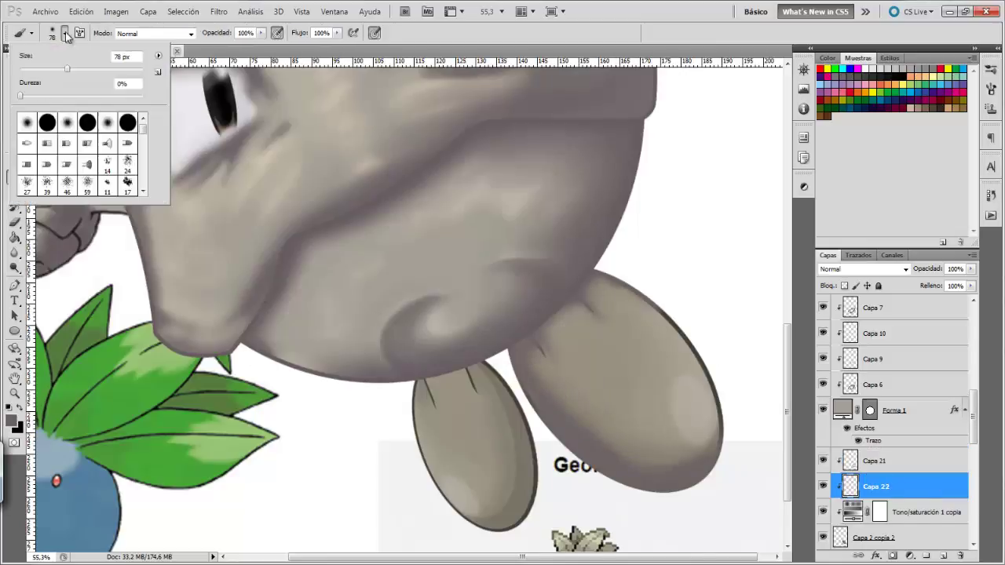
key(Return)
mouse_move(583, 352)
mouse_down()
mouse_move(567, 390)
mouse_move(572, 370)
mouse_move(600, 405)
mouse_up()
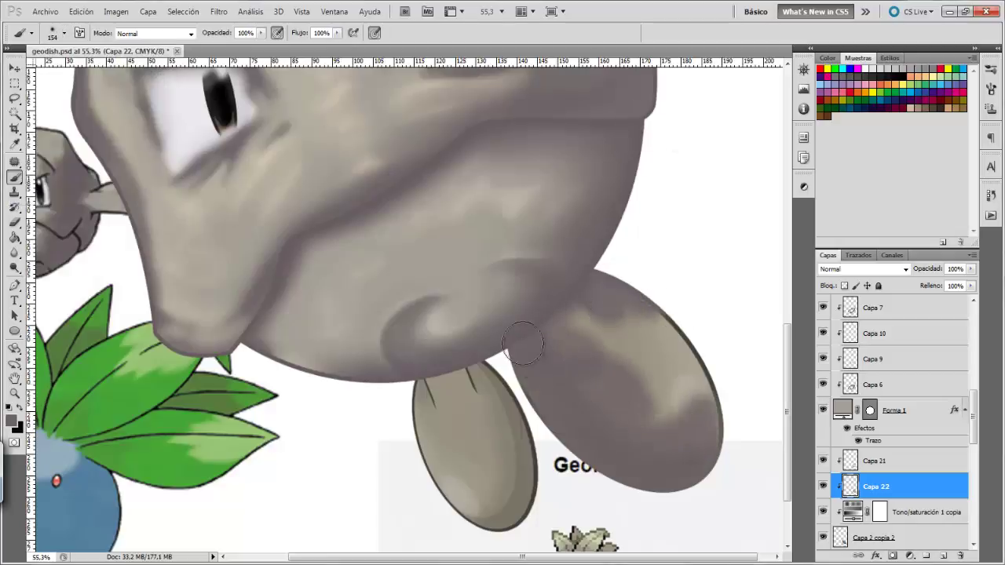
click(15, 223)
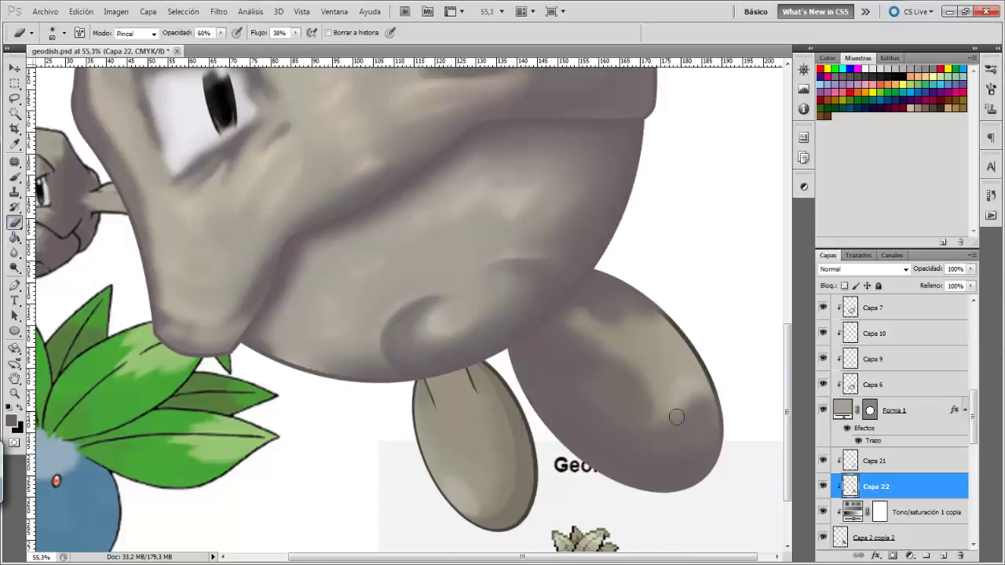
drag(673, 416, 640, 421)
key(2)
key(2)
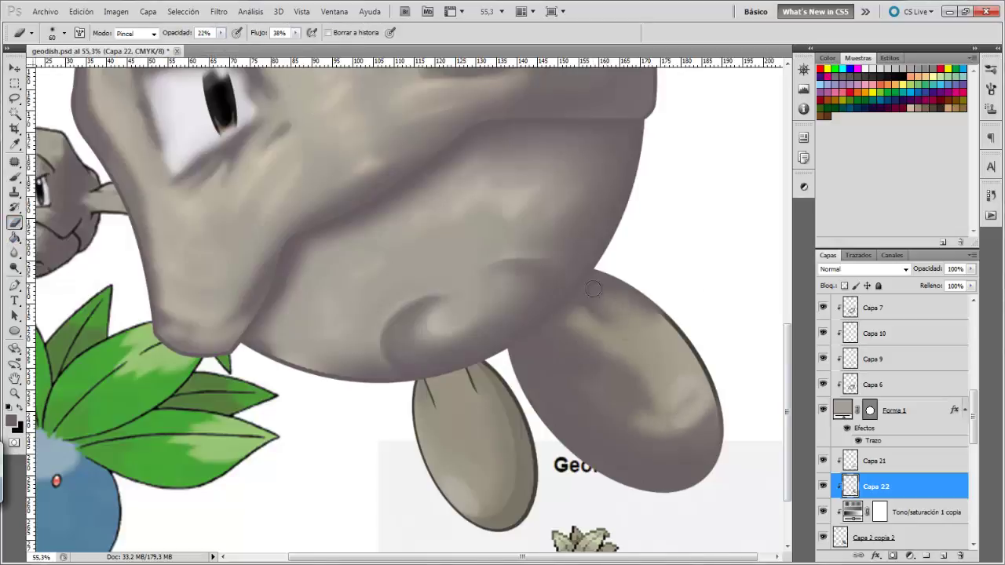
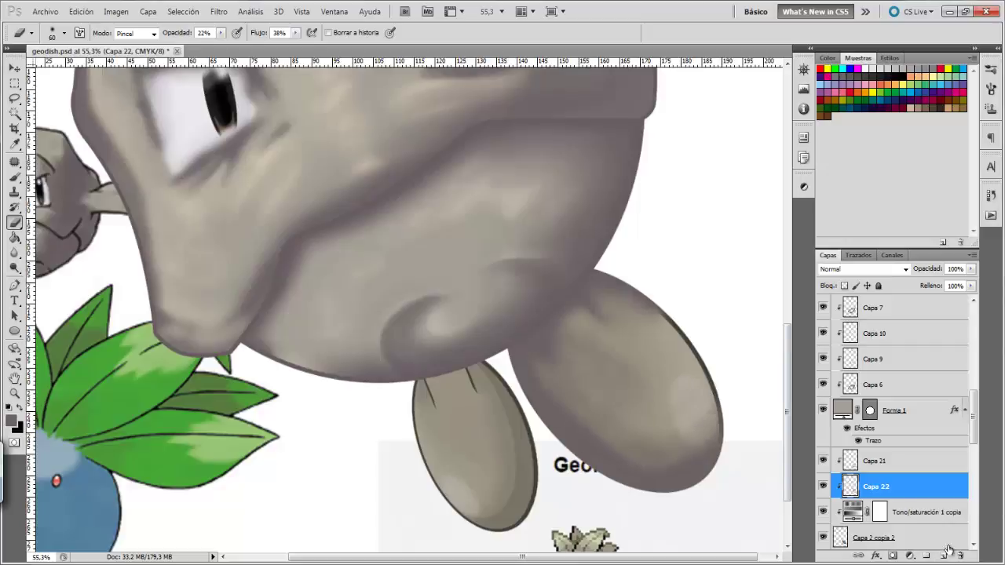
- Paint light beige highlights on the right fin on a new layer
click(944, 556)
click(14, 423)
click(592, 330)
click(893, 260)
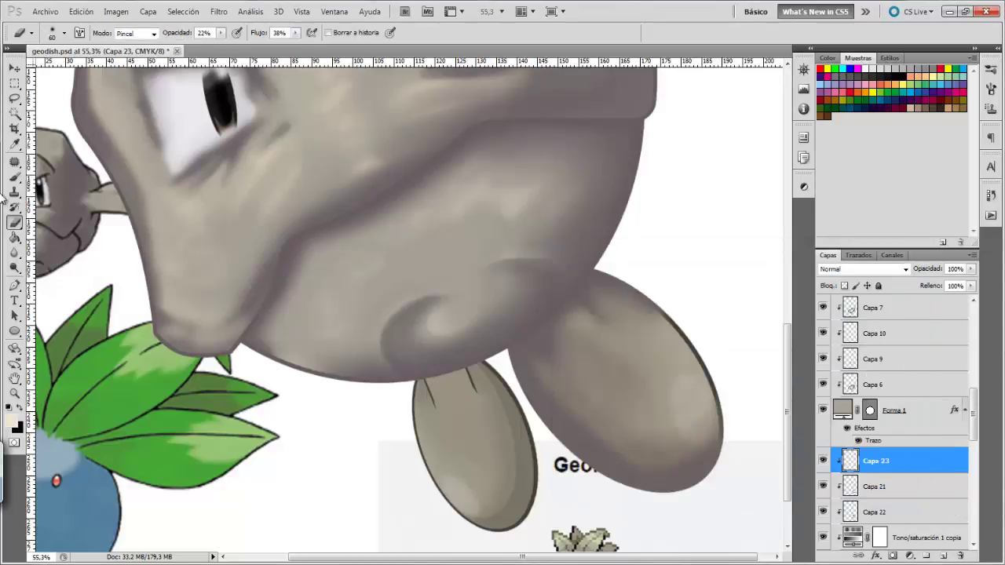
key(b)
mouse_move(633, 374)
mouse_down()
mouse_move(702, 382)
mouse_move(644, 399)
mouse_move(590, 324)
mouse_move(657, 348)
mouse_move(648, 353)
mouse_up()
- Soften the fin highlights with a 43% eraser and fade the layer to 46% opacity
key(e)
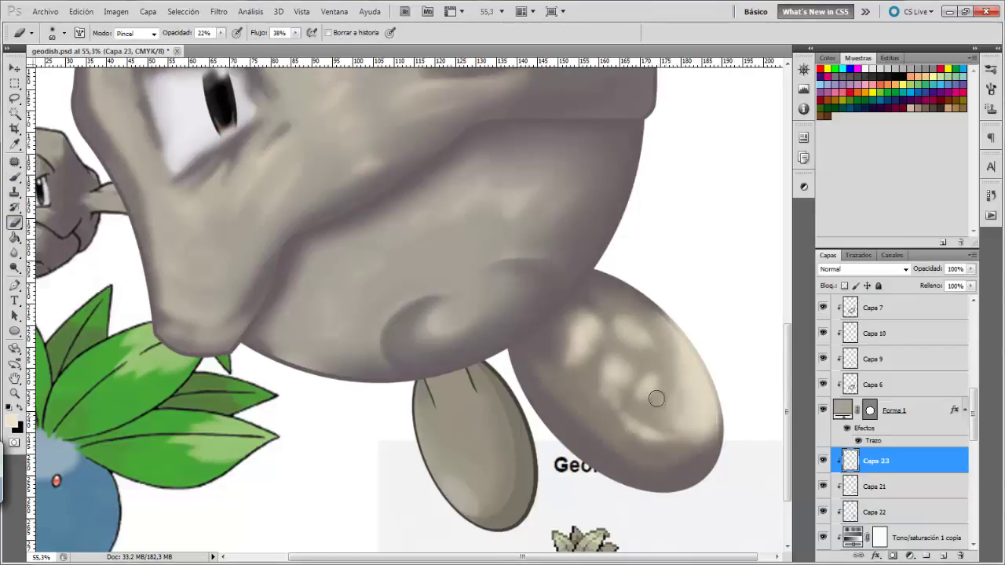
drag(221, 33, 236, 47)
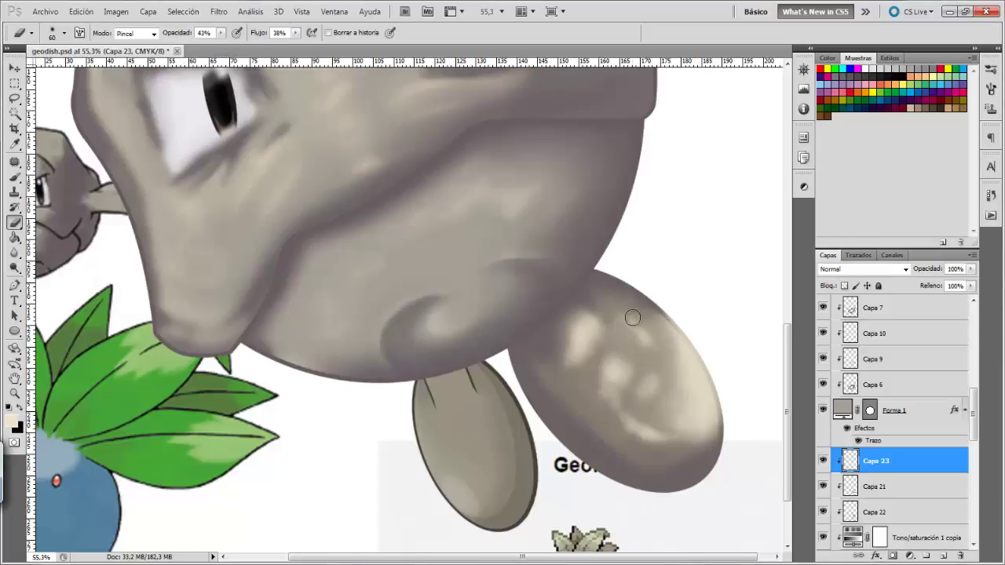
drag(611, 361, 618, 367)
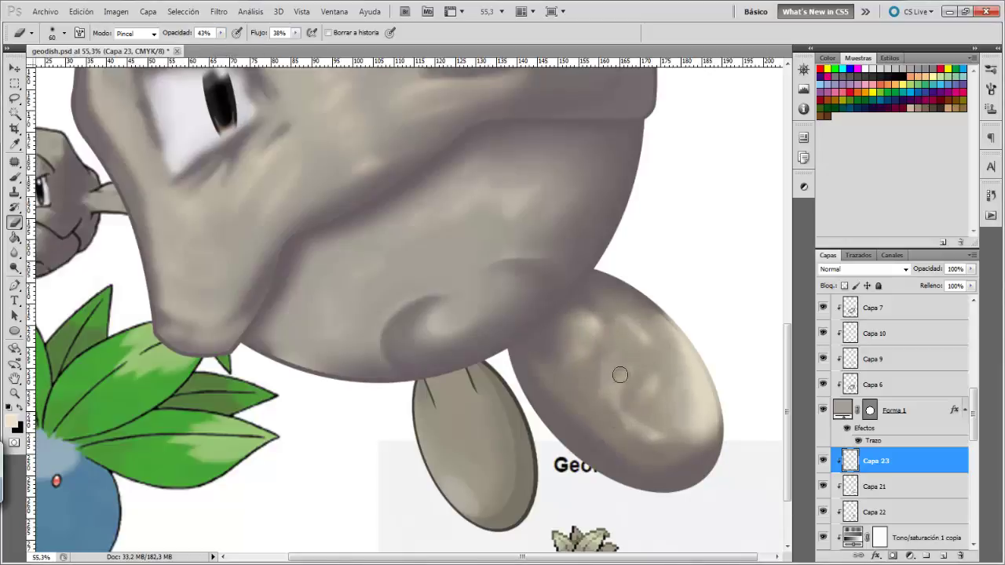
drag(970, 270, 947, 286)
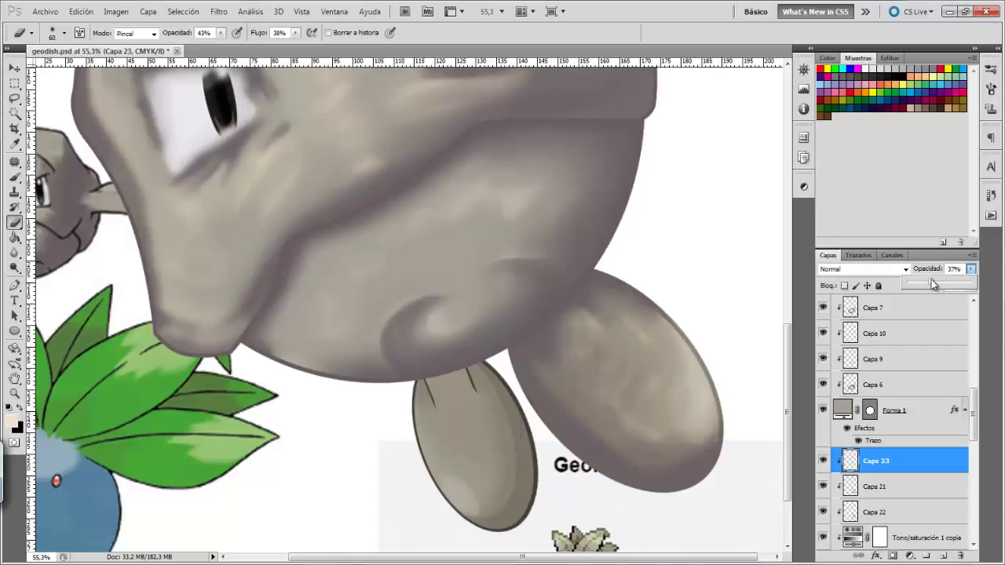
ctrl+click(880, 509)
- Duplicate fin layers Capa 21–23 and combine the copies into one layer
ctrl+click(904, 485)
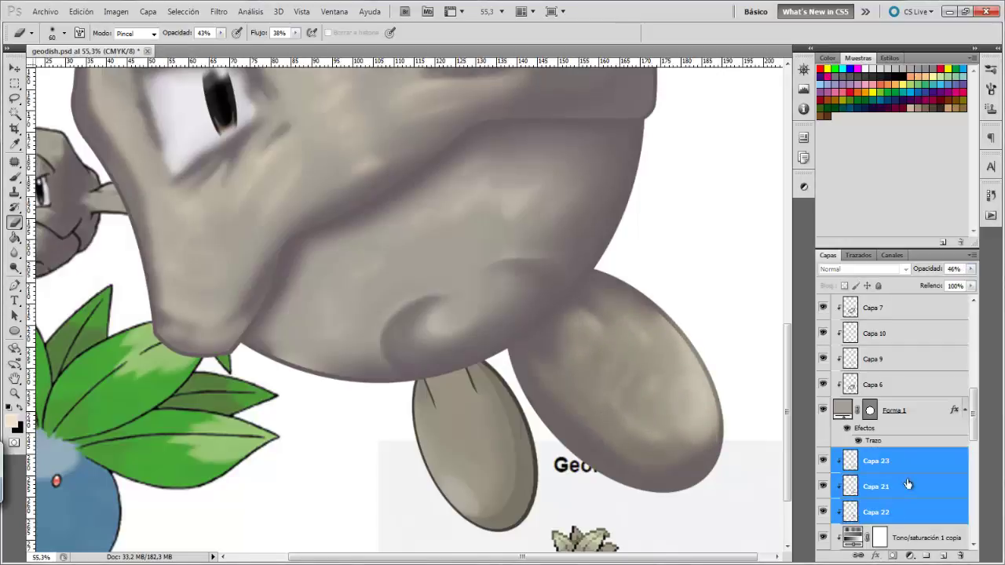
scroll(903, 471, down, 4)
scroll(903, 464, up, 2)
right_click(903, 462)
click(879, 141)
right_click(872, 385)
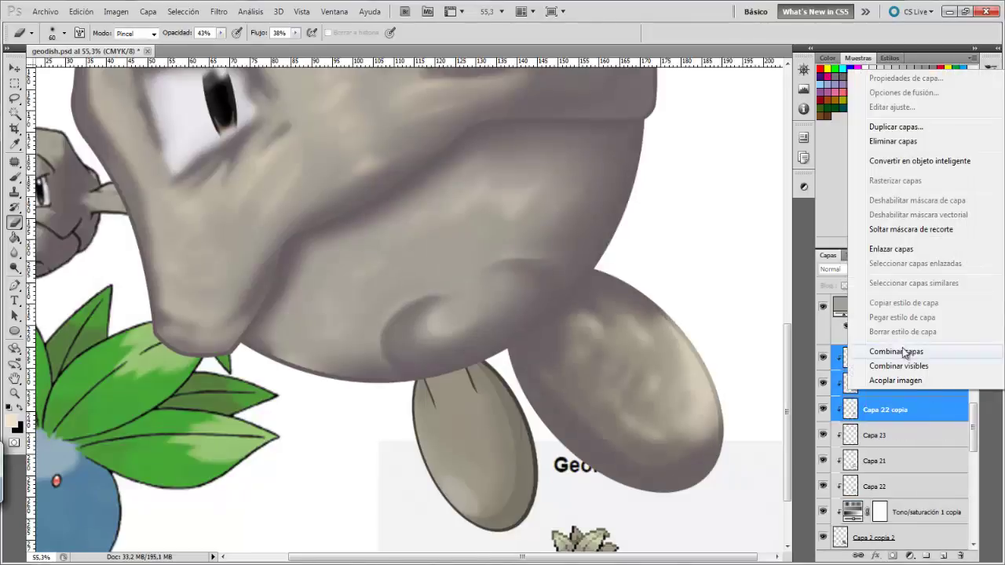
click(848, 353)
right_click(886, 355)
click(905, 319)
scroll(896, 424, down, 3)
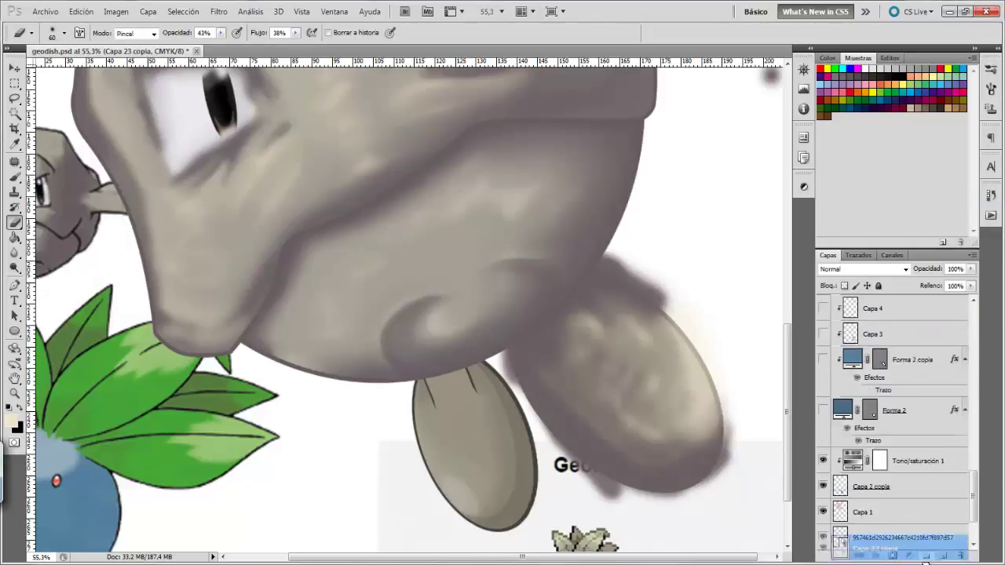
- Shrink and rotate the merged highlights onto the smaller left fin
key(v)
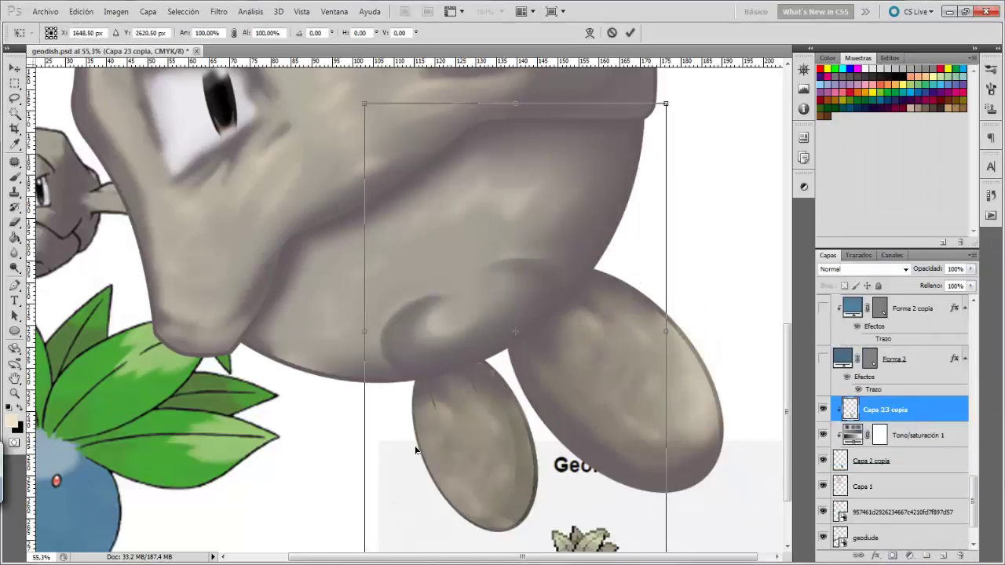
click(80, 11)
click(111, 255)
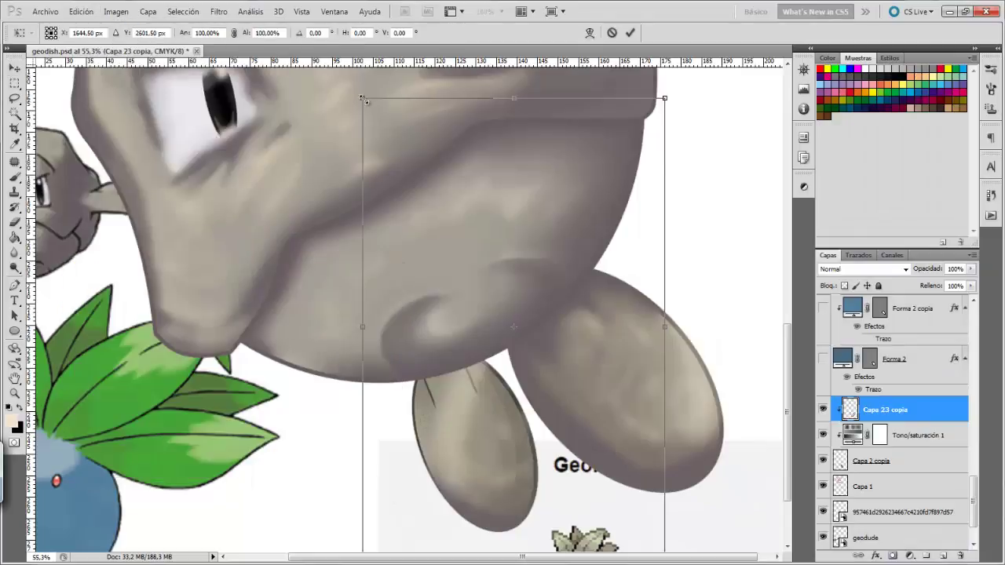
drag(667, 102, 539, 262)
mouse_move(359, 460)
mouse_down()
mouse_move(378, 481)
mouse_move(410, 408)
mouse_move(407, 429)
mouse_move(288, 433)
mouse_up()
- Apply the transform, zoom in on the left fin and sample a grey-brown colour from the rock
key(Return)
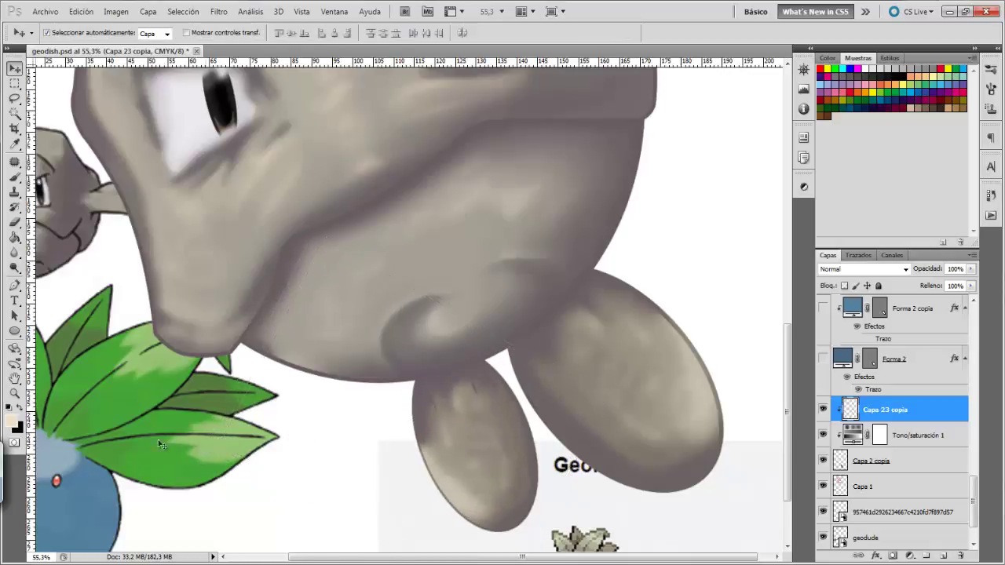
key(z)
mouse_move(441, 420)
mouse_down()
mouse_move(468, 440)
mouse_move(491, 441)
mouse_up()
key(b)
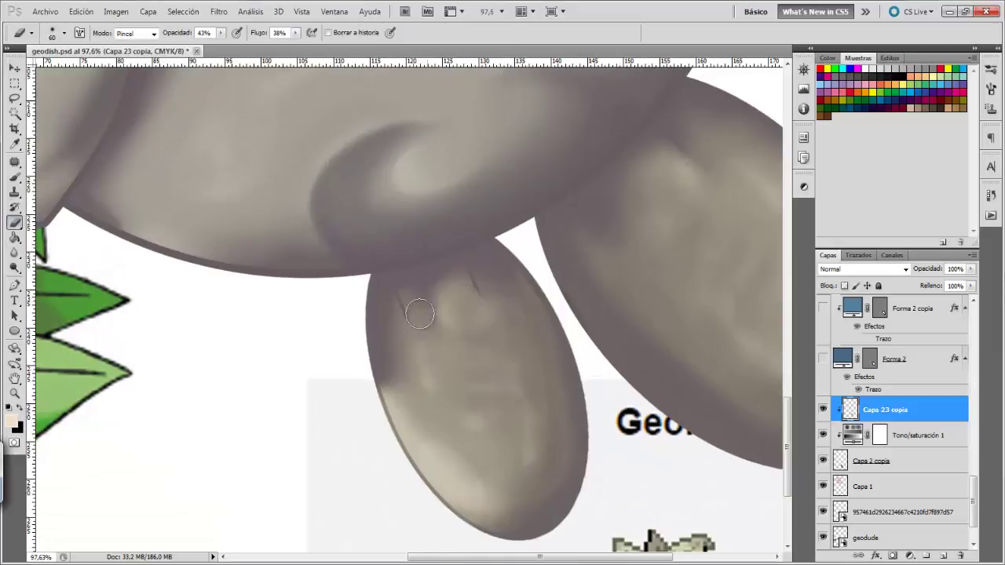
key(b)
click(12, 420)
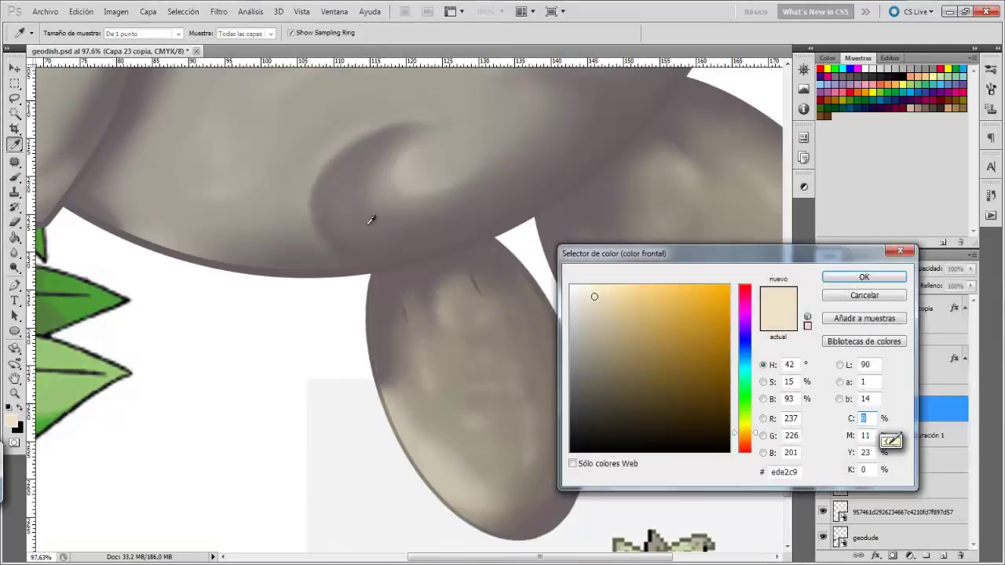
click(372, 217)
key(Return)
- Paint dark grey-brown shading on the left fin with a 70 px brush on a new clipped layer
key(alt+bracketleft)
key(ctrl+shift+alt+n)
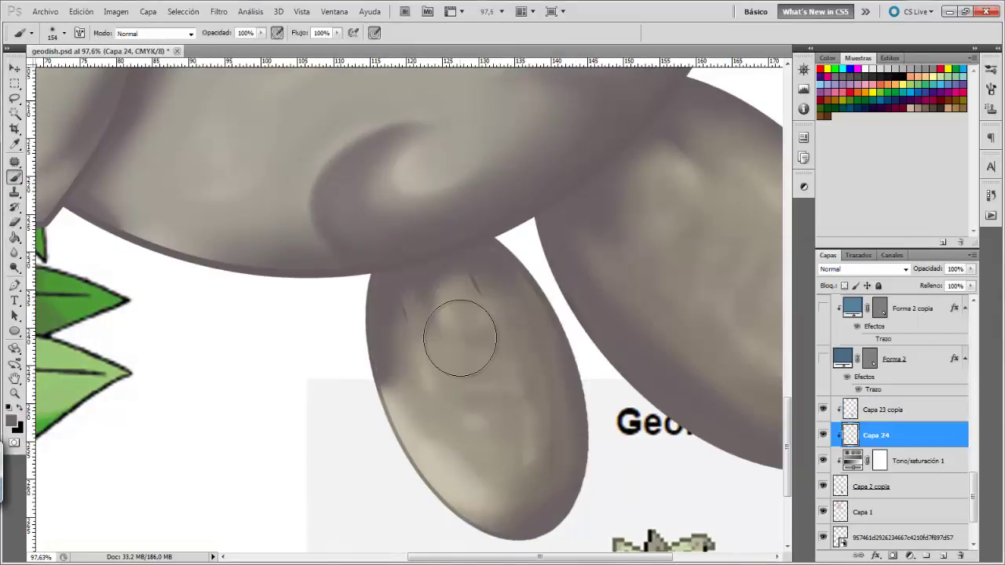
click(64, 33)
mouse_move(560, 314)
mouse_down()
mouse_move(574, 372)
mouse_move(502, 534)
mouse_up()
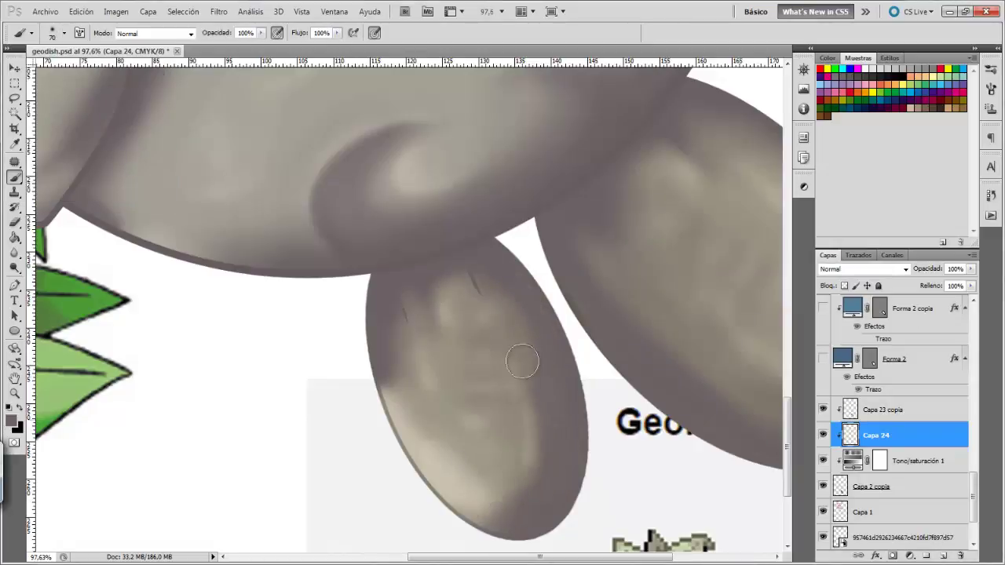
mouse_move(523, 359)
mouse_down()
mouse_move(470, 259)
mouse_move(542, 486)
mouse_up()
drag(400, 314, 424, 369)
drag(444, 283, 392, 440)
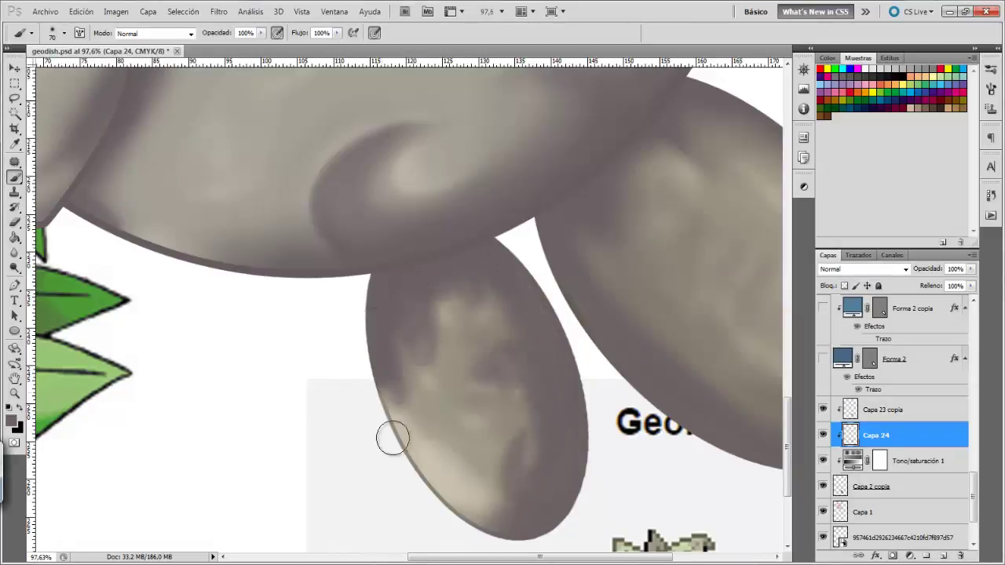
- Erase part of the upper fin shading to lighten it and fit the document in view
key(e)
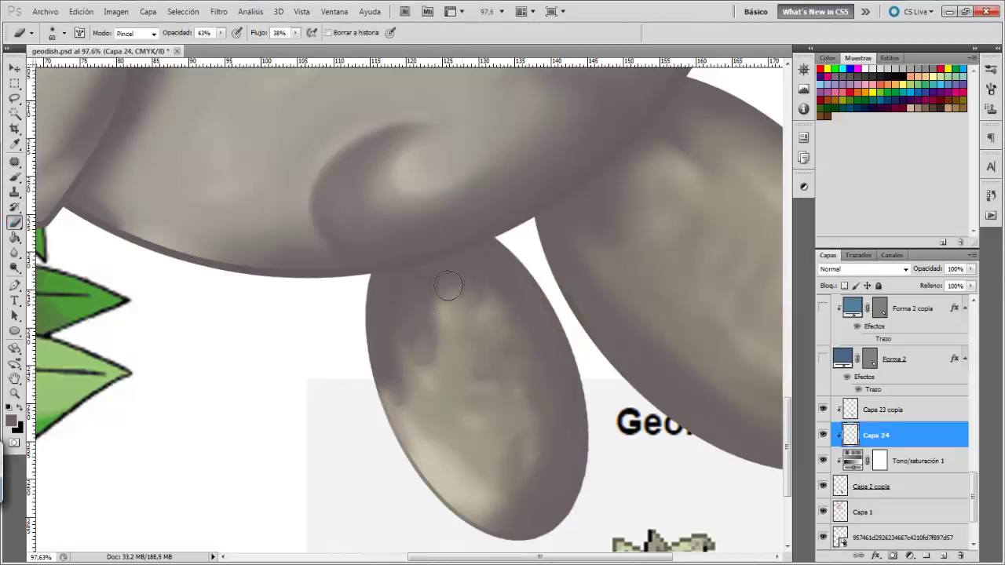
drag(449, 287, 396, 327)
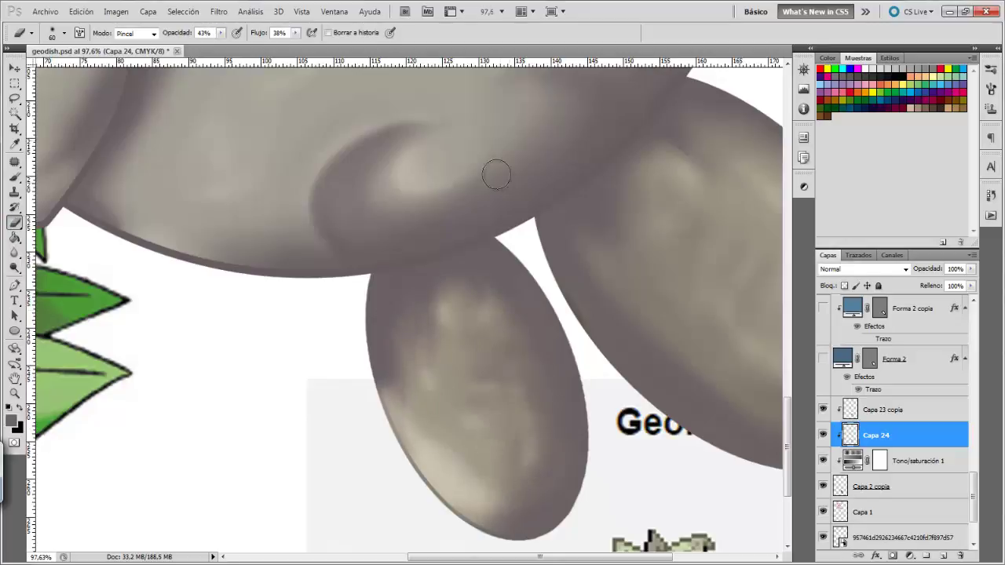
double_click(15, 379)
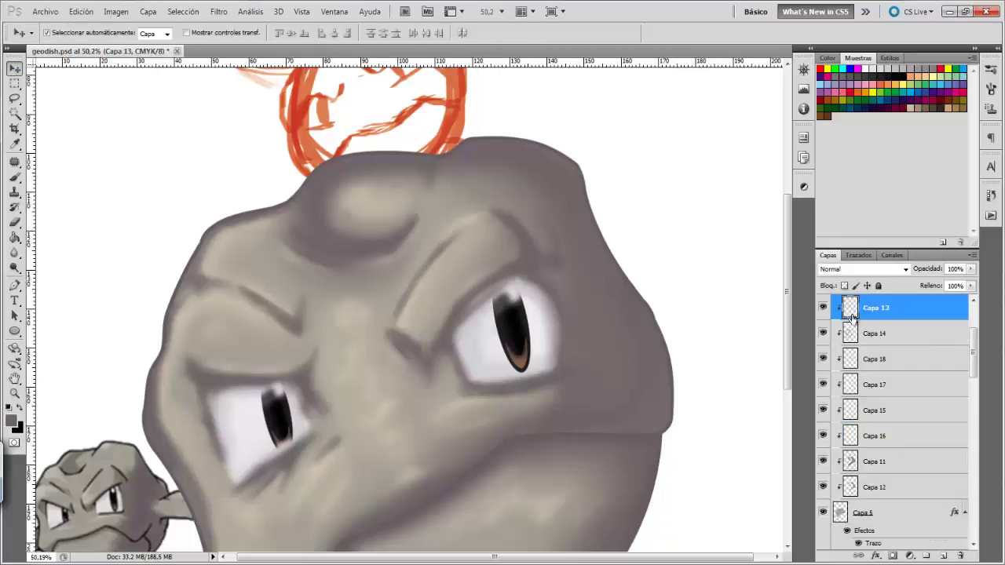
- Lower Capa 14's opacity and paint light strokes near the right eye's pupil
drag(971, 268, 962, 288)
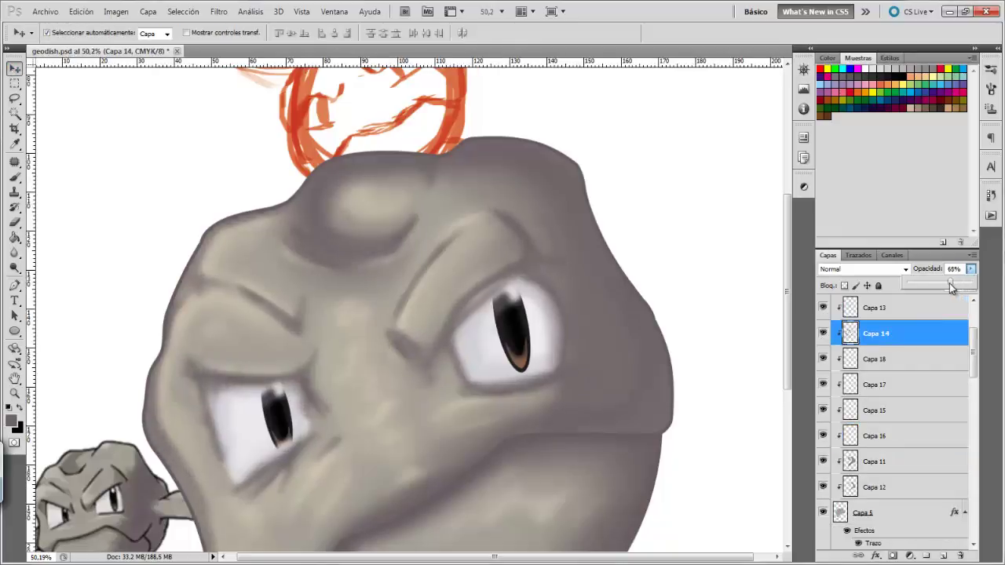
double_click(15, 379)
drag(424, 283, 502, 283)
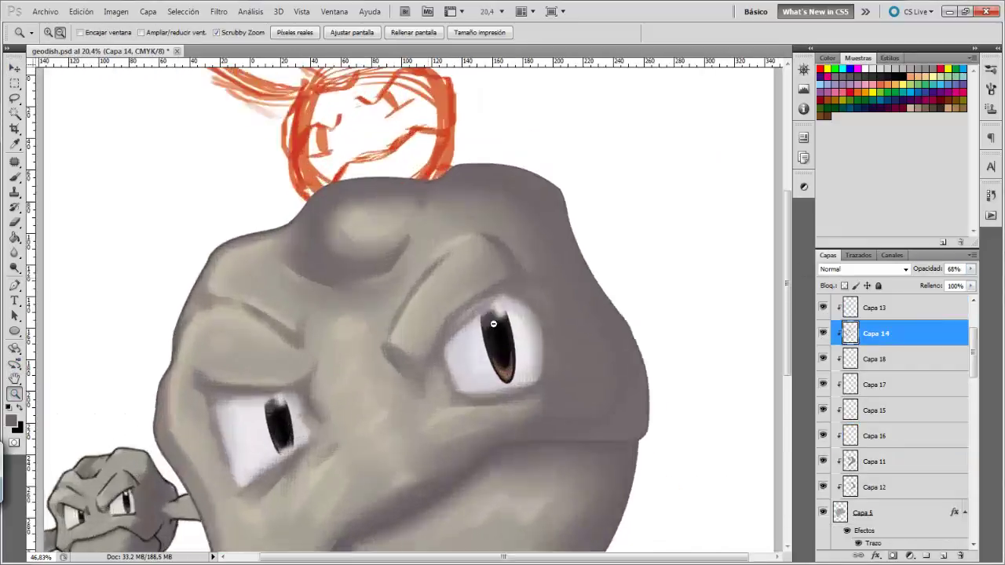
key(alt+bracketright)
key(b)
drag(494, 370, 526, 341)
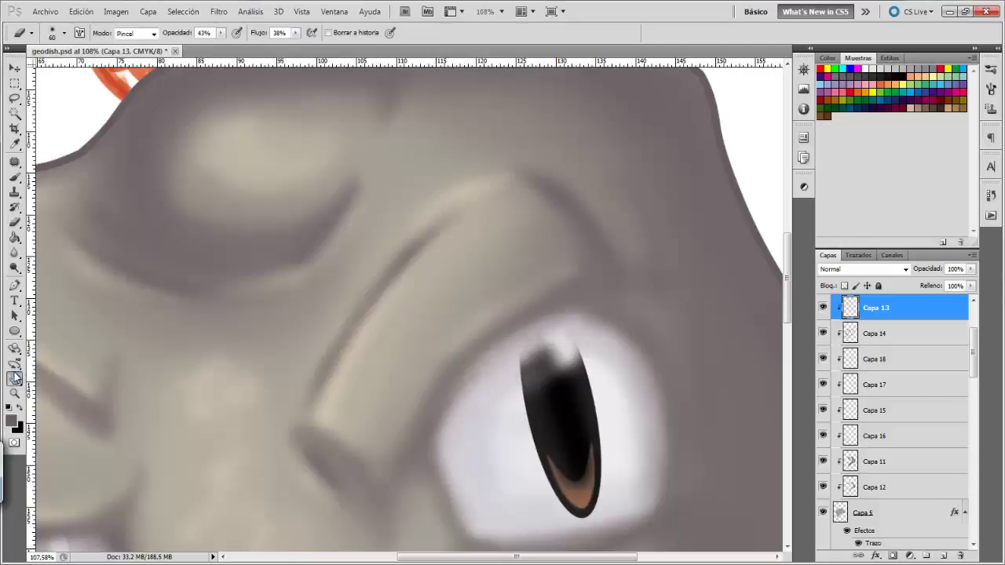
double_click(15, 379)
click(15, 393)
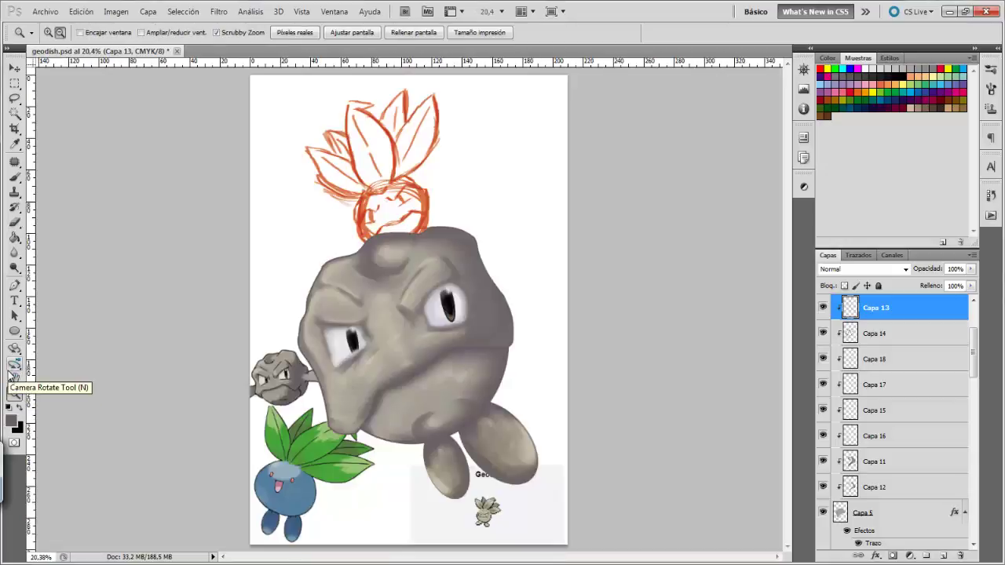
- Add an empty layer above Capa 1 and hide the Geodude, Oddish and orange sketch references
click(15, 285)
scroll(916, 400, down, 5)
scroll(906, 397, down, 3)
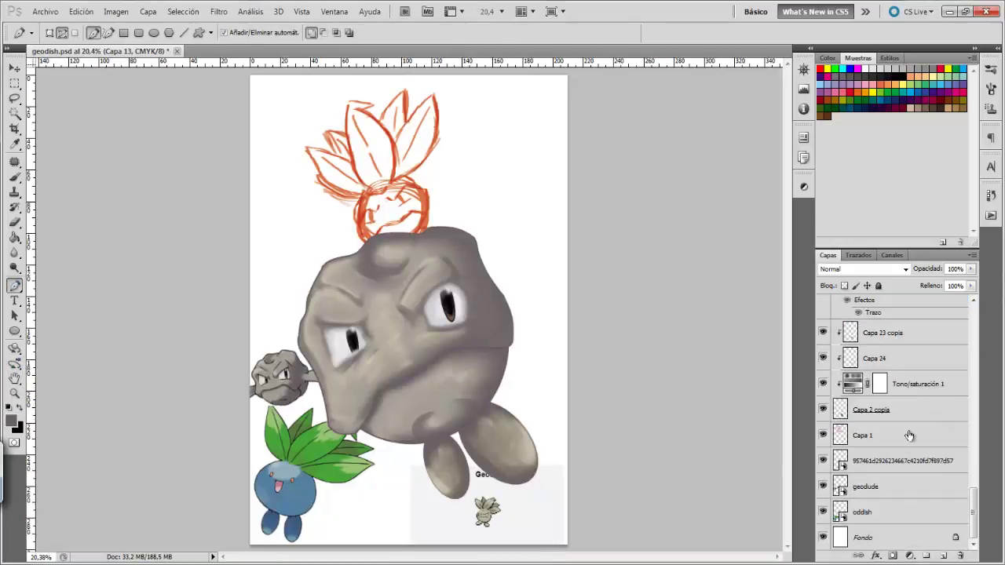
click(872, 435)
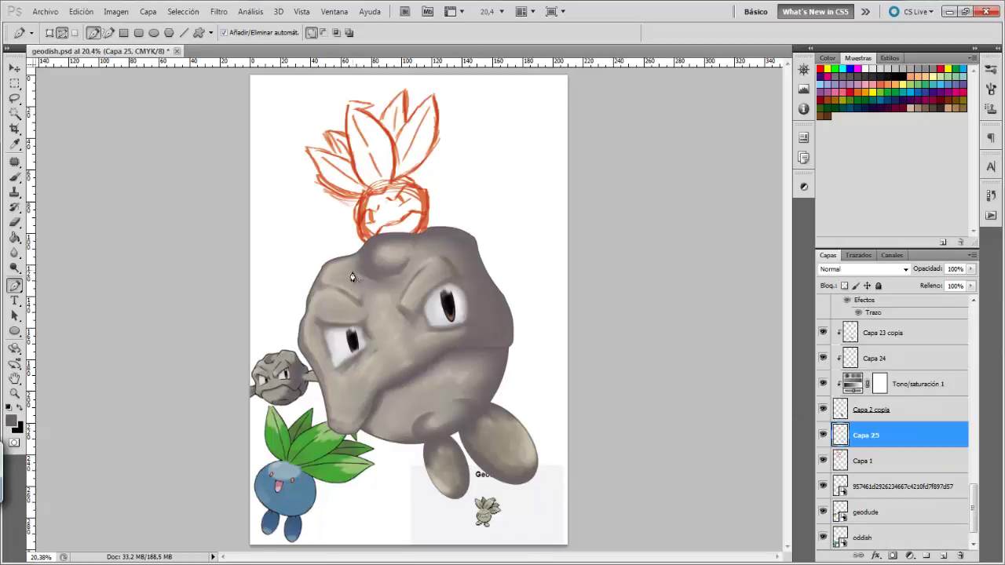
key(v)
click(865, 512)
click(823, 537)
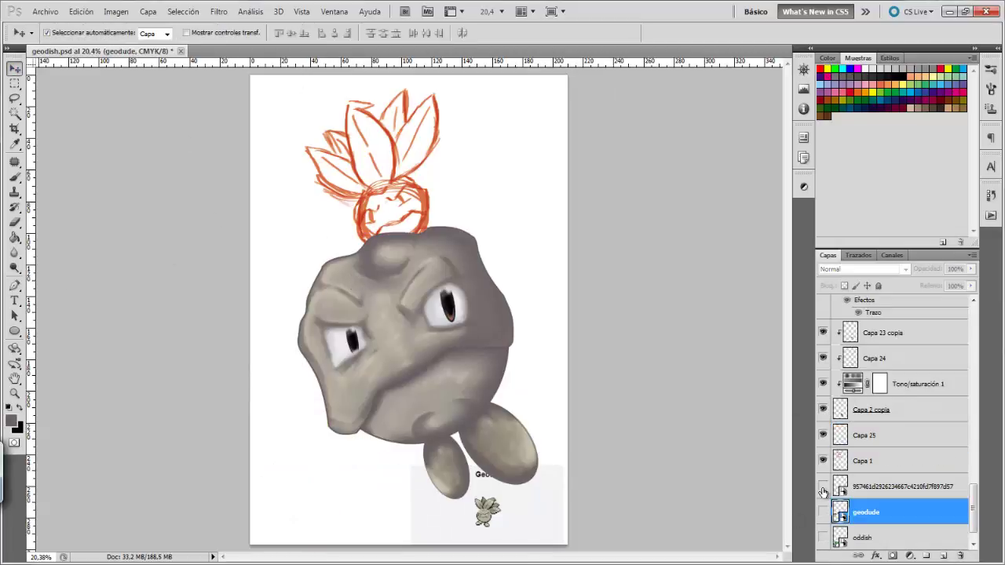
click(823, 486)
click(823, 461)
key(ctrl+alt+a)
- Scale the rock character down, shift it lower and rotate it slightly
key(ctrl+t)
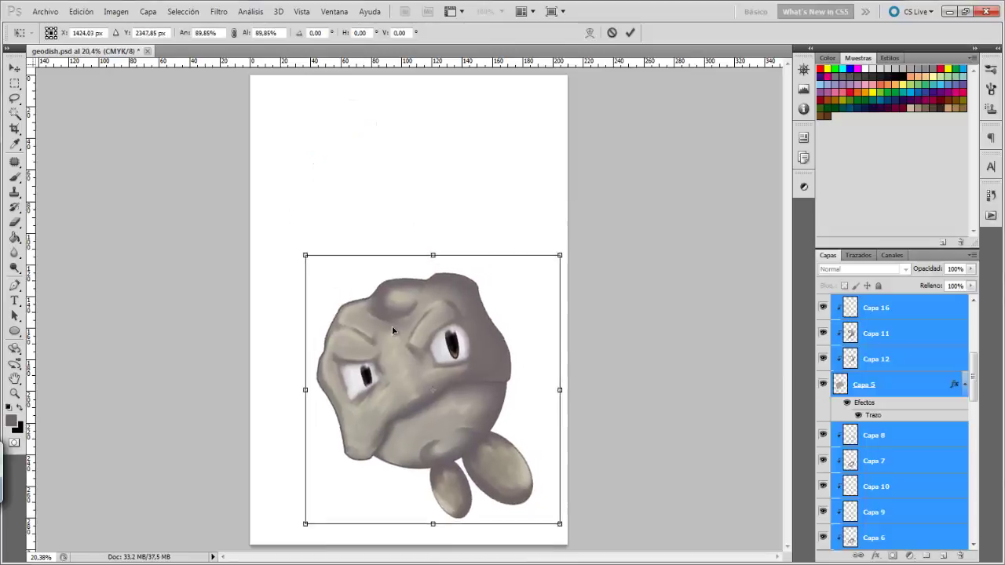
drag(392, 326, 406, 330)
key(Return)
key(ctrl+t)
drag(236, 419, 199, 311)
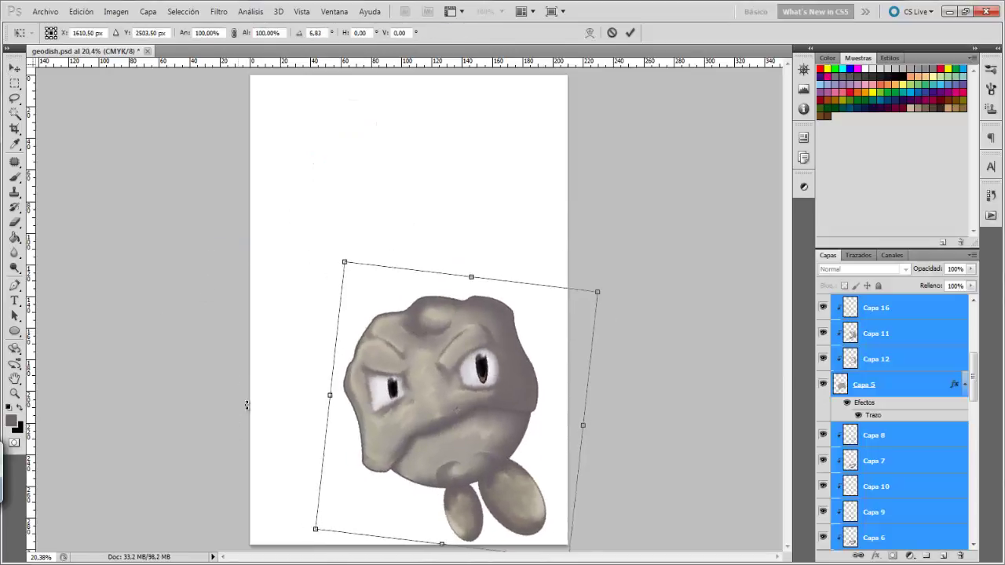
key(Return)
- Show the orange Oddish sketch again and select Capa 25
scroll(895, 424, down, 10)
click(823, 435)
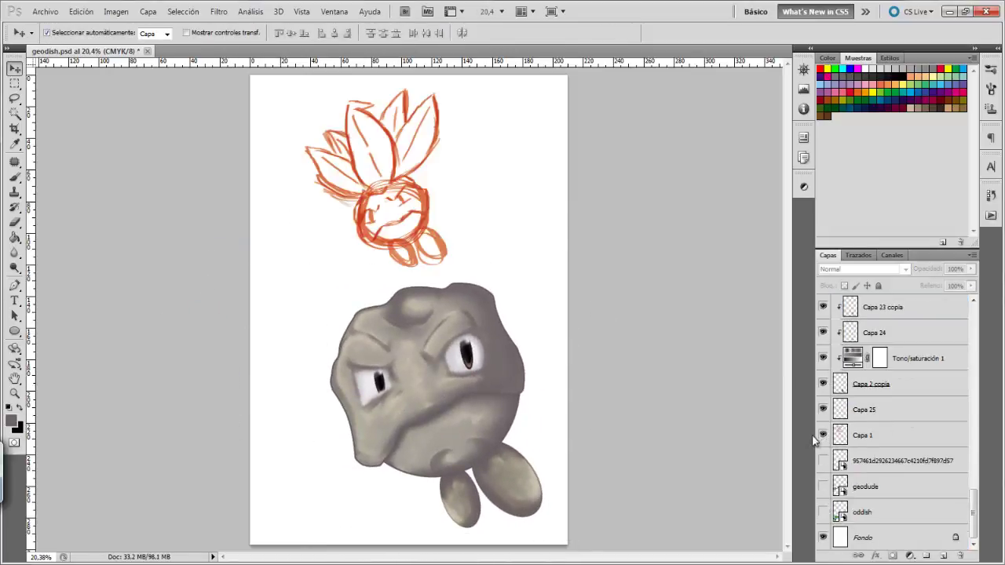
click(877, 414)
- Draw the first leaf outline with the Pen and fill it with sampled beige
key(p)
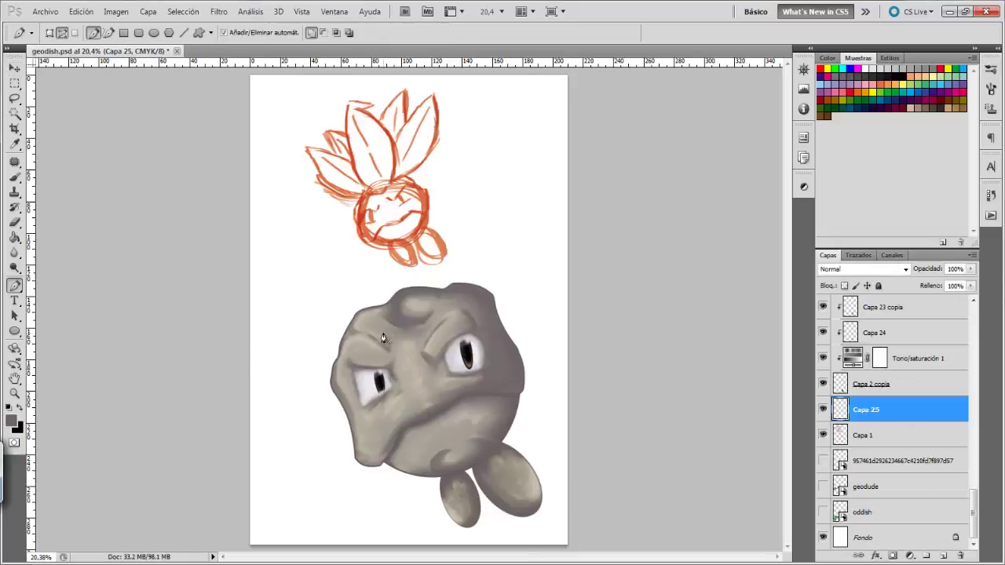
drag(306, 250, 333, 307)
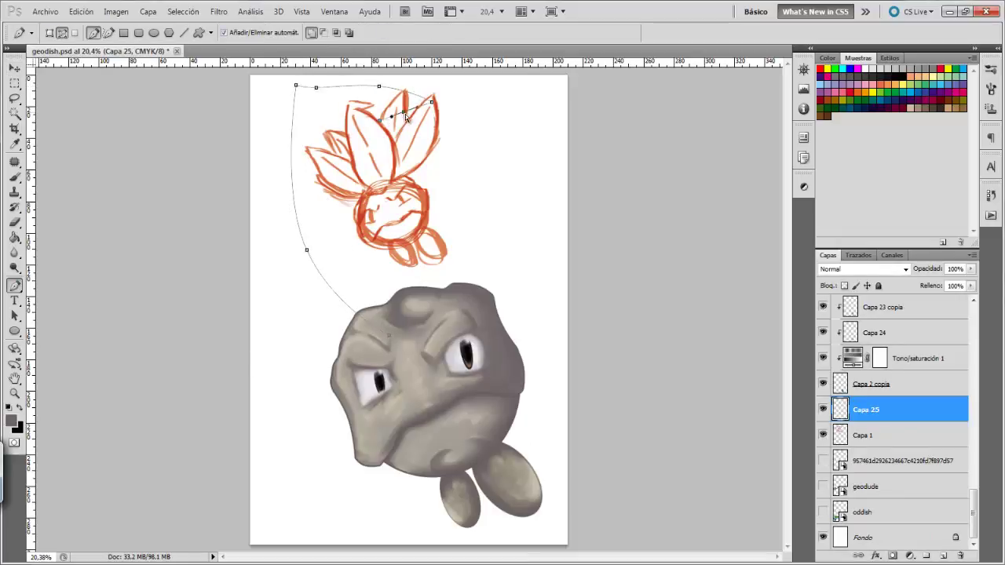
drag(393, 120, 369, 112)
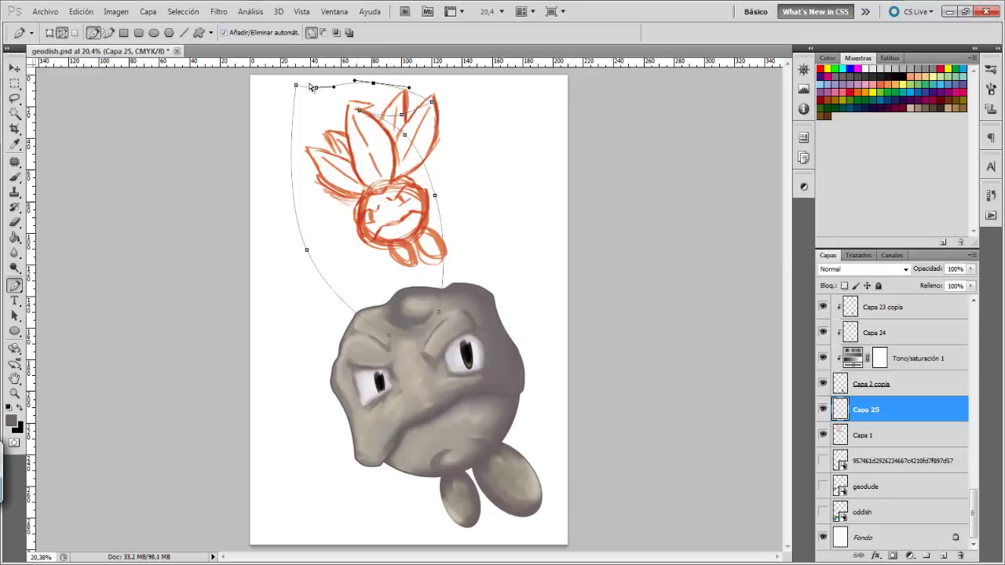
click(402, 117)
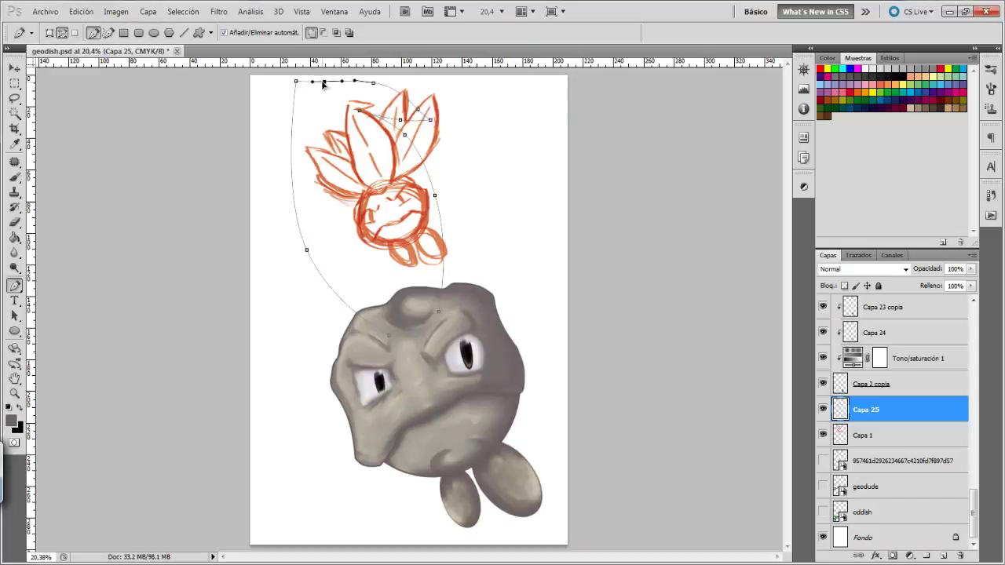
click(11, 421)
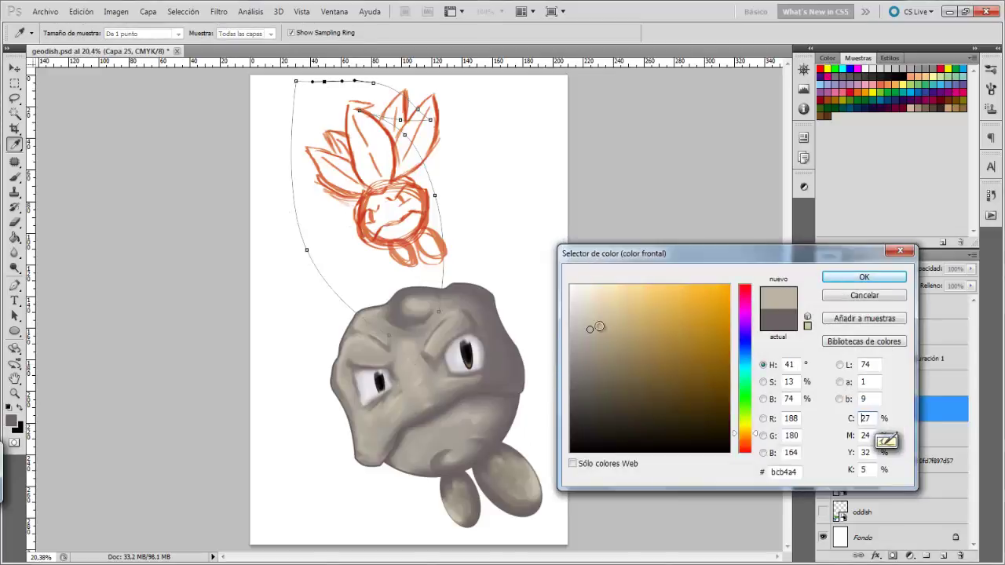
click(915, 302)
right_click(356, 200)
click(374, 223)
- Tilt, distort and reposition the first beige leaf over the rock face
key(ctrl+t)
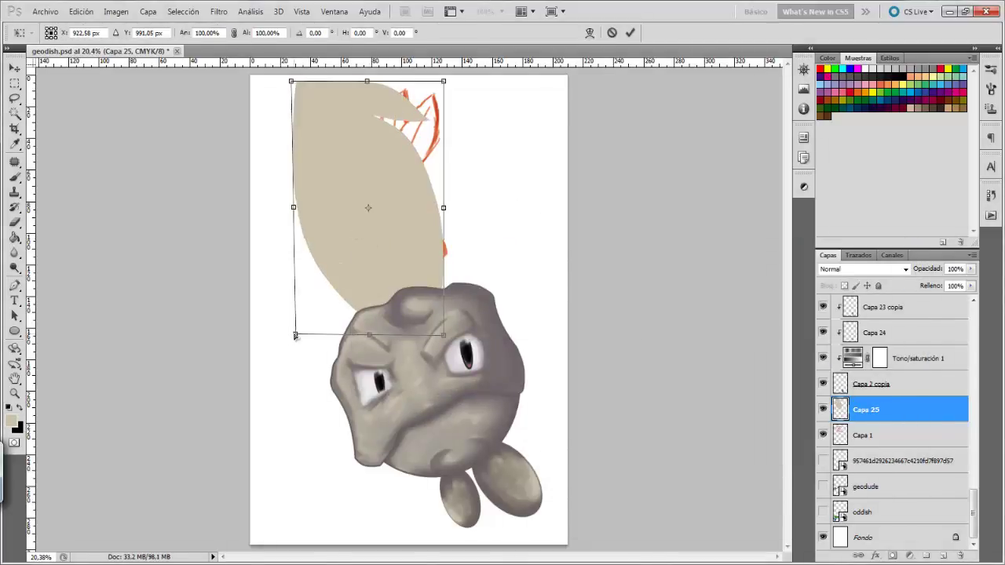
mouse_move(442, 83)
mouse_down()
mouse_move(436, 110)
mouse_move(447, 129)
mouse_up()
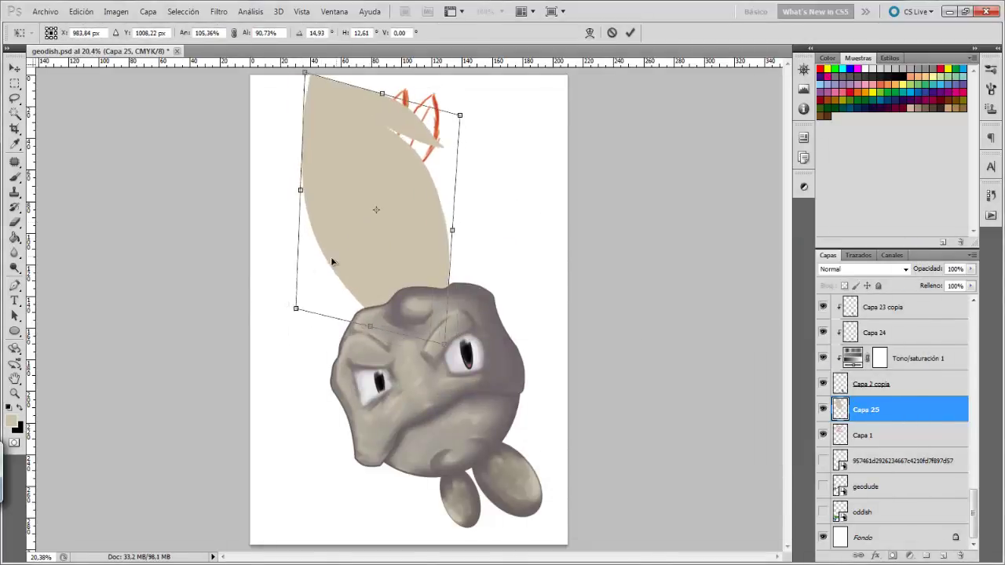
drag(305, 317, 279, 323)
mouse_move(291, 82)
mouse_down()
mouse_move(302, 95)
mouse_move(290, 85)
mouse_up()
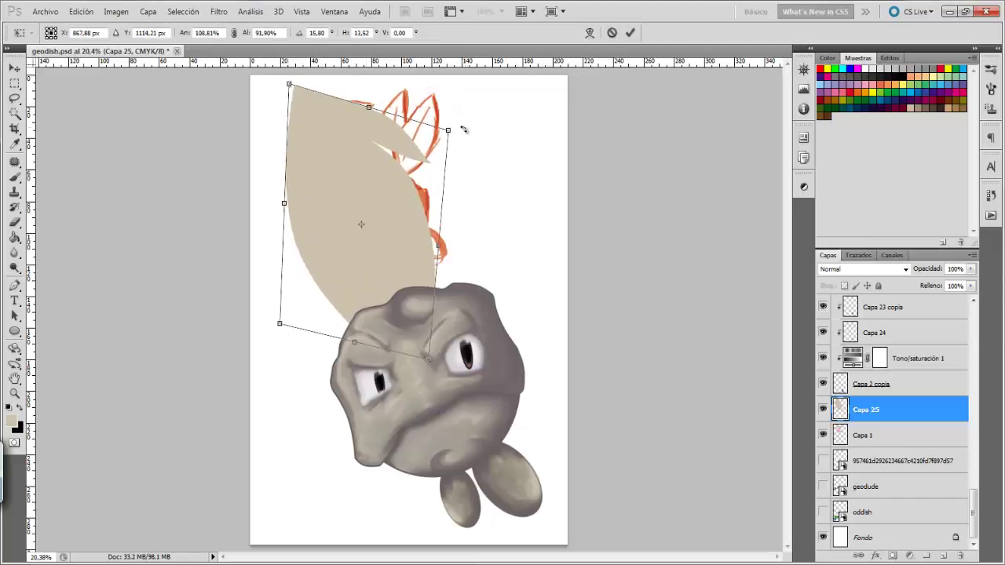
drag(461, 131, 451, 139)
drag(281, 324, 288, 307)
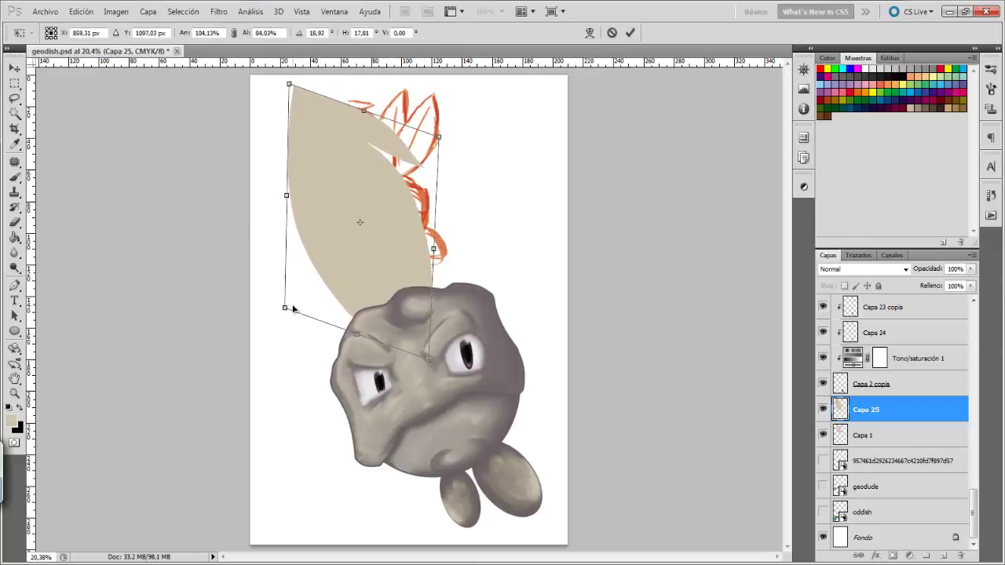
key(Return)
key(p)
key(ctrl+t)
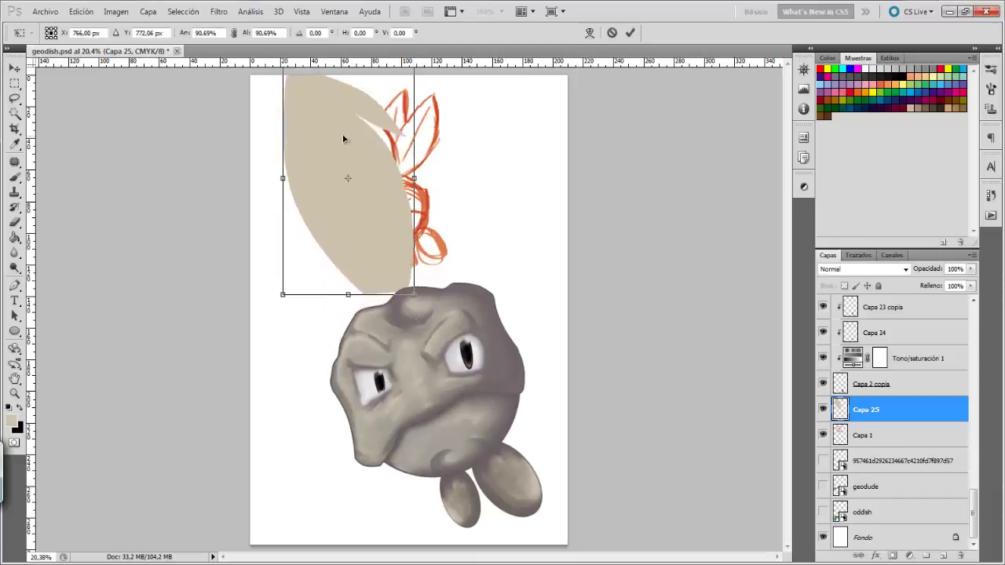
drag(346, 153, 353, 148)
key(Return)
- Draw a second leaf on a new layer and fill it with beige
click(823, 409)
click(916, 436)
key(ctrl+shift+alt+n)
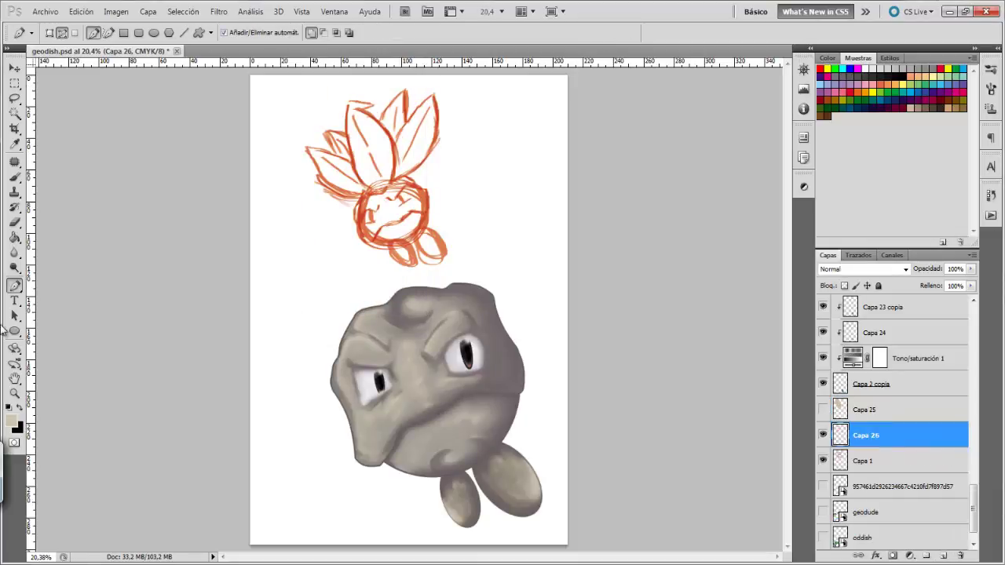
click(823, 409)
drag(511, 203, 511, 259)
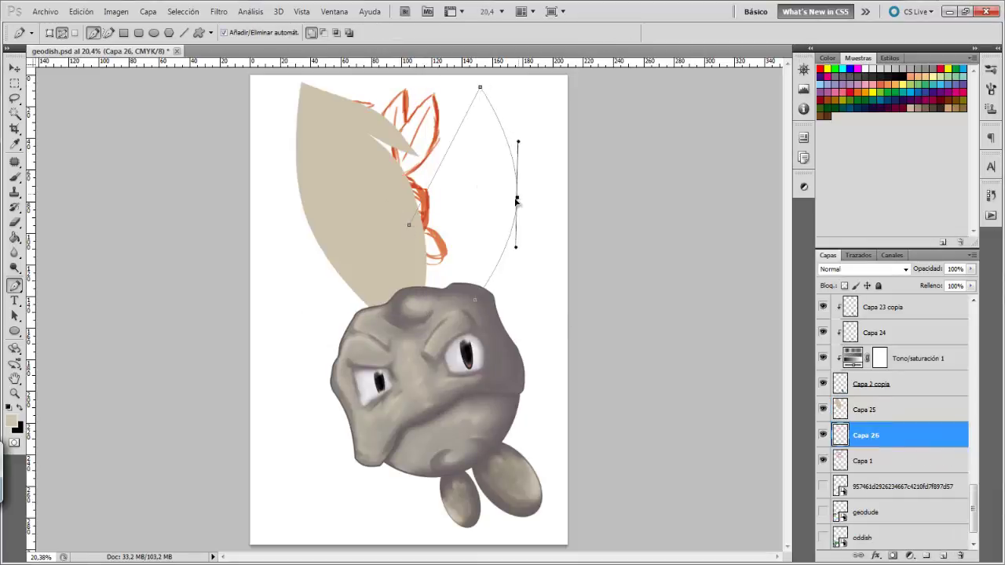
click(475, 300)
right_click(317, 232)
click(357, 320)
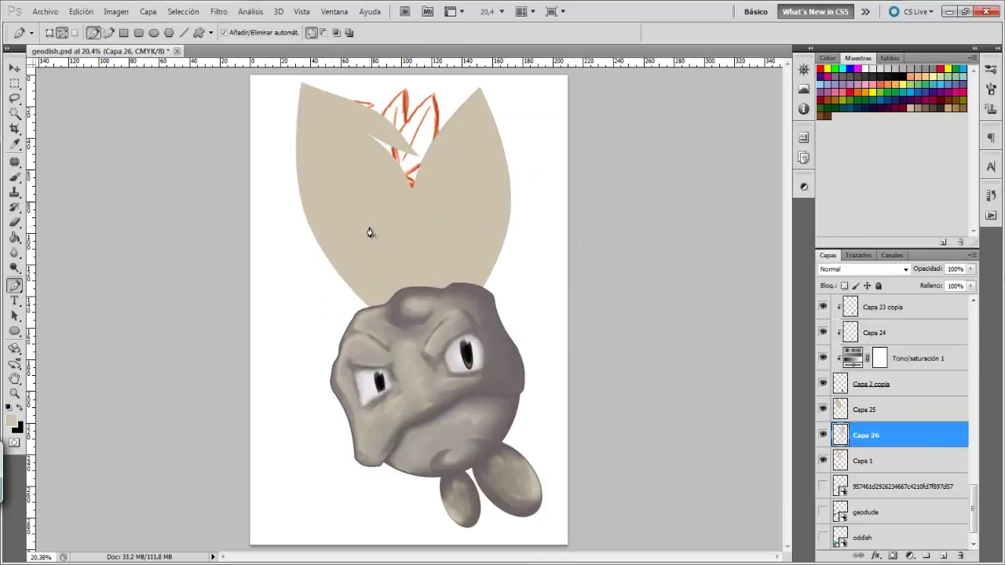
- Duplicate the second leaf, flip it horizontally, and move and reshape it on the left
key(ctrl+j)
click(81, 11)
click(329, 417)
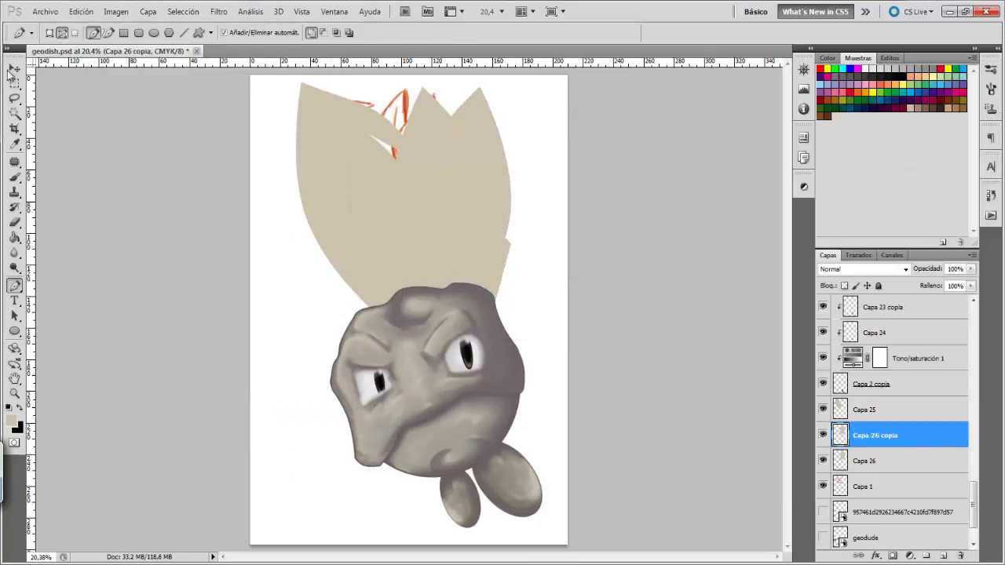
key(v)
drag(311, 218, 272, 218)
key(ctrl+t)
drag(240, 292, 239, 265)
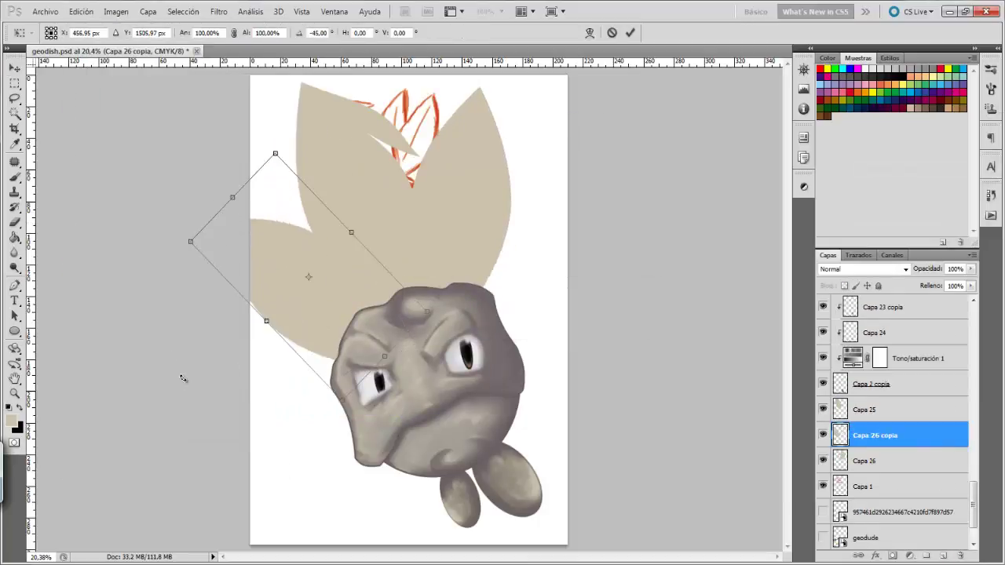
mouse_move(195, 232)
mouse_down()
mouse_move(225, 197)
mouse_move(241, 198)
mouse_up()
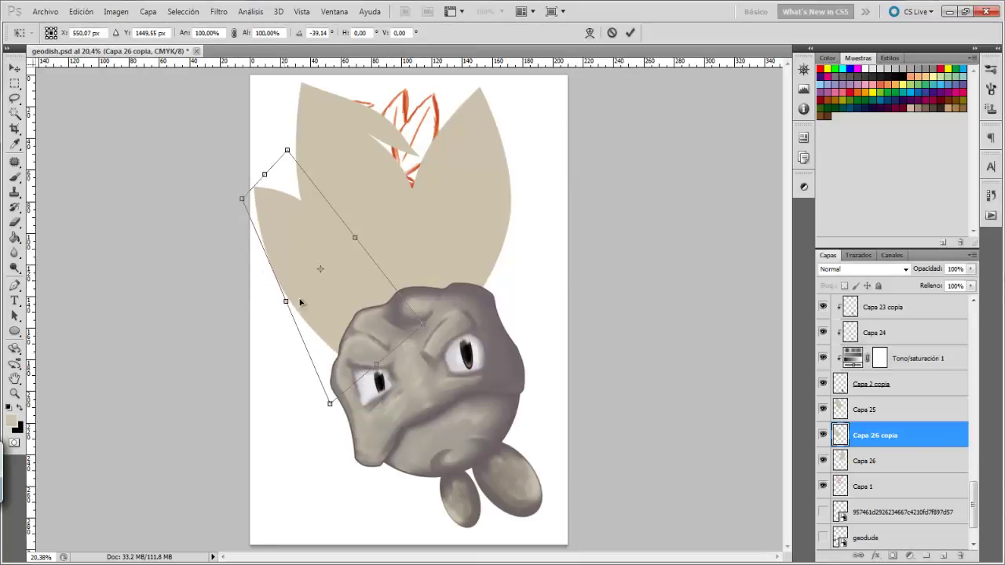
mouse_move(325, 419)
mouse_down()
mouse_move(341, 364)
mouse_move(331, 403)
mouse_up()
drag(424, 323, 437, 304)
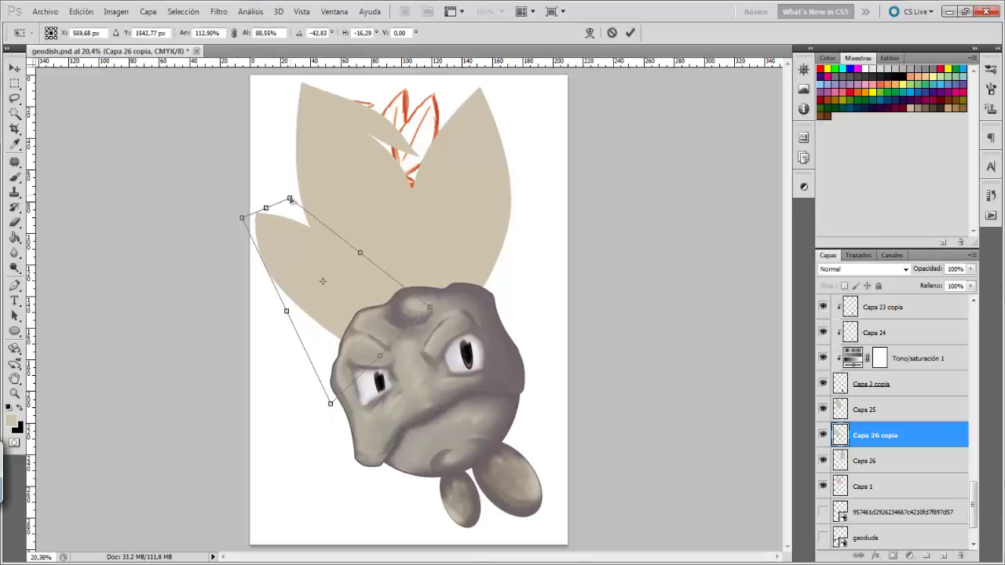
drag(244, 218, 314, 209)
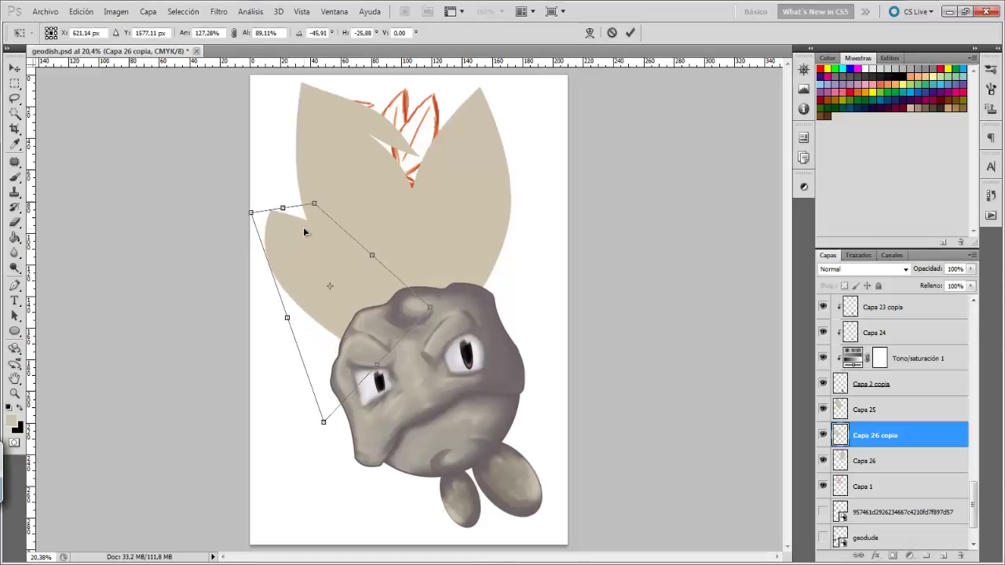
key(Return)
- Fill another beige leaf on new layer Capa 27 and move it below Capa 26
key(ctrl+shift+alt+n)
key(p)
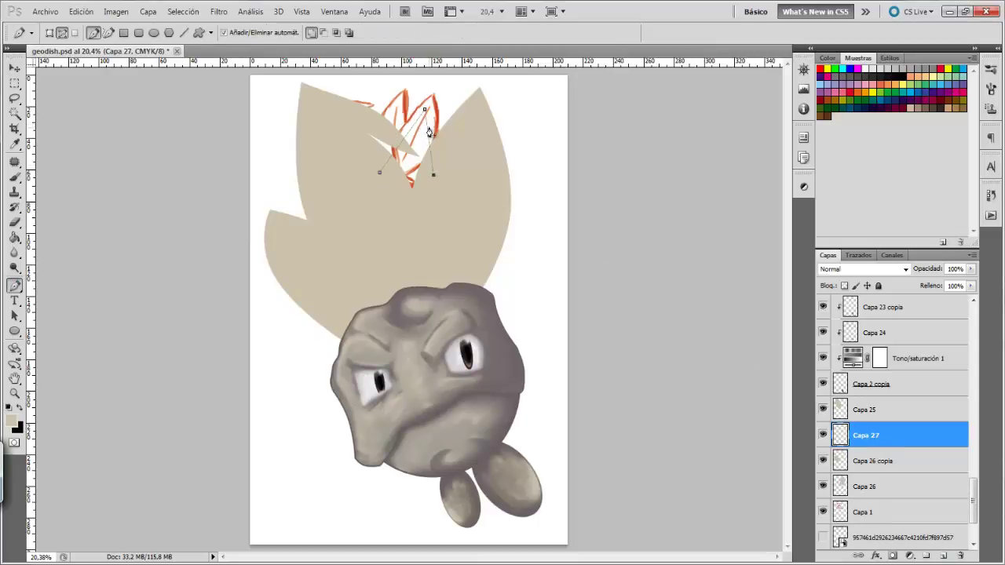
right_click(352, 178)
click(357, 198)
drag(872, 435, 887, 475)
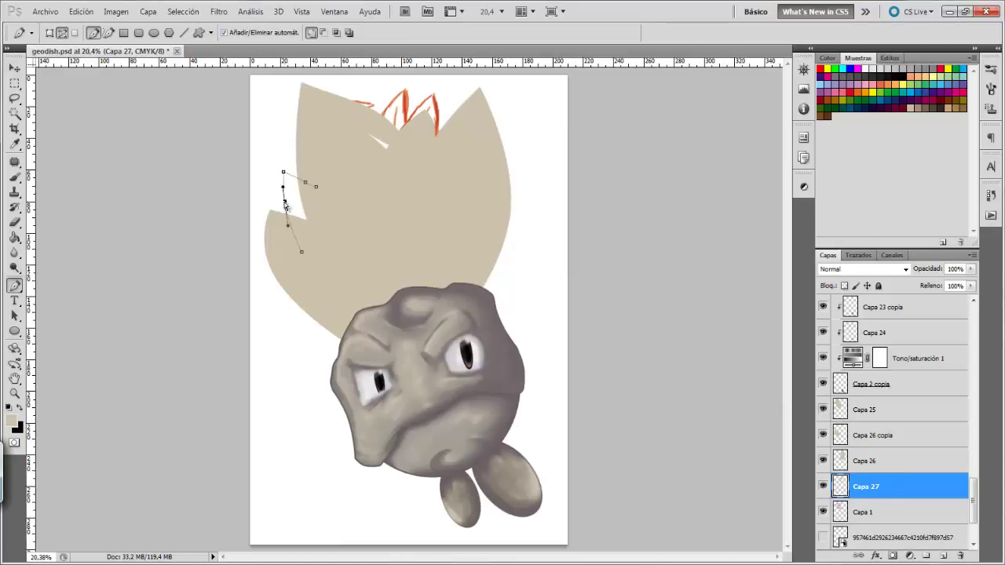
- Add an extra beige leaf tuft on new layer Capa 28
key(ctrl+shift+alt+n)
right_click(383, 185)
click(409, 259)
right_click(358, 160)
click(385, 187)
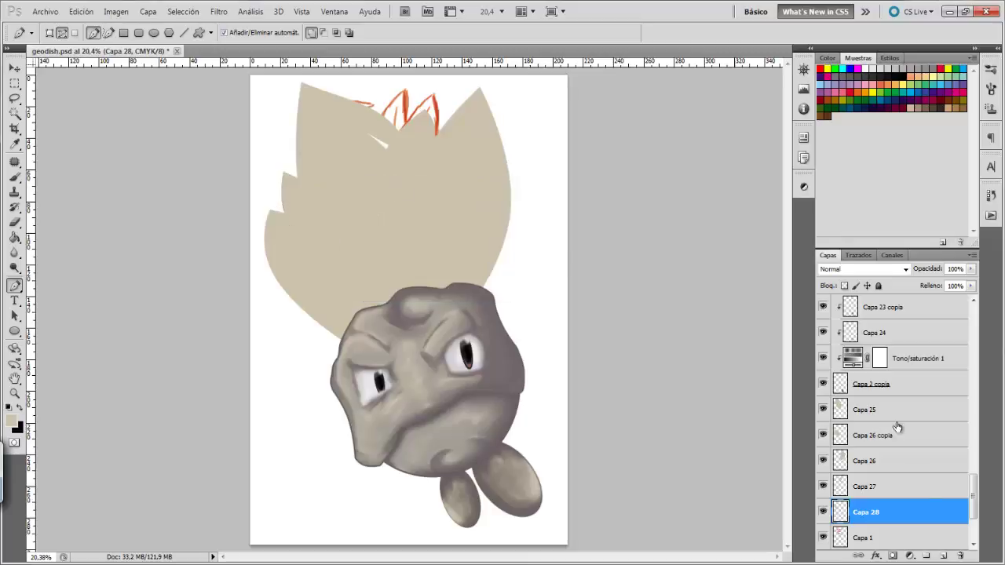
- Add a grey 1 px stroke outline to the first leaf and to Capa 26 copia
double_click(949, 416)
click(567, 476)
click(710, 369)
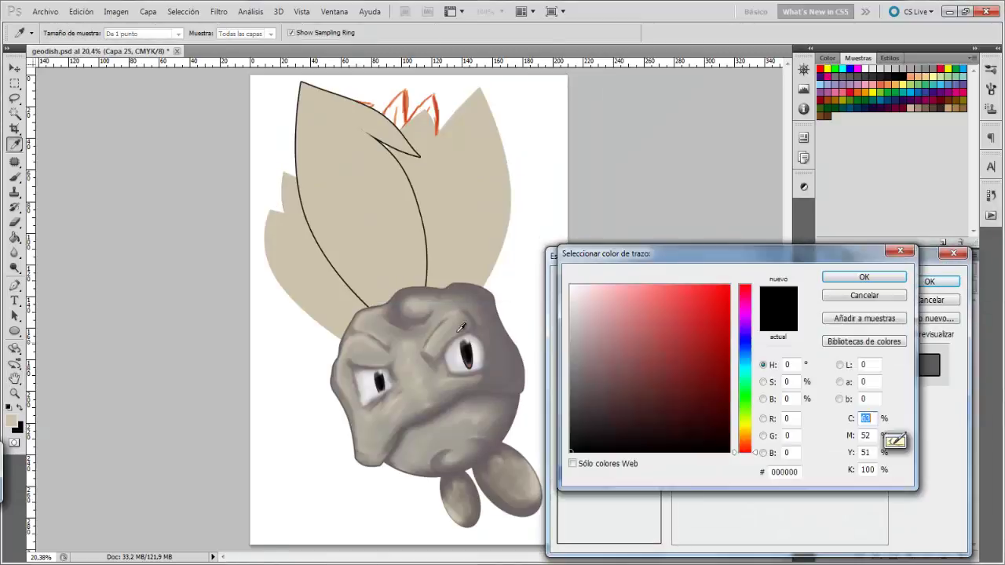
click(579, 377)
click(892, 276)
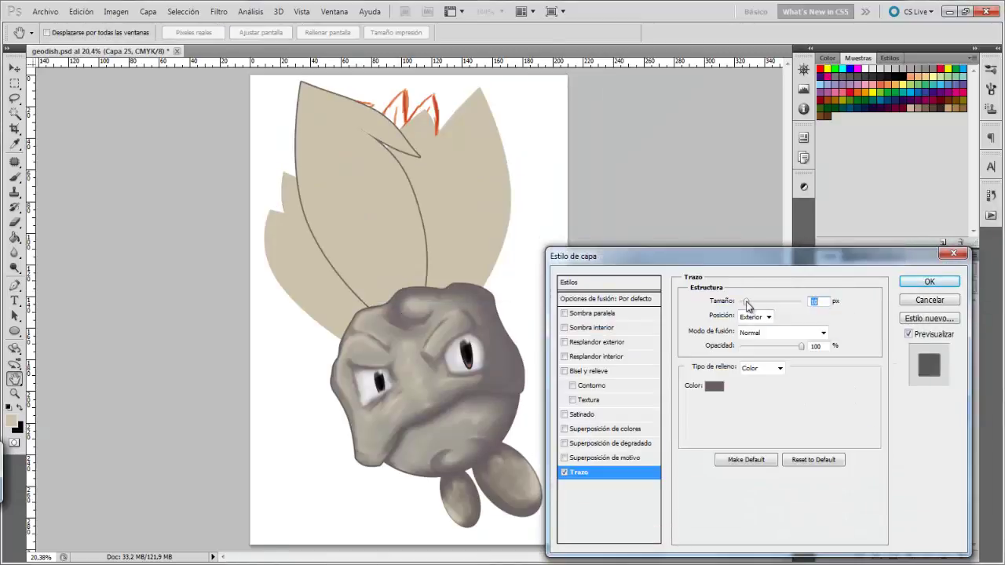
key(Return)
double_click(899, 467)
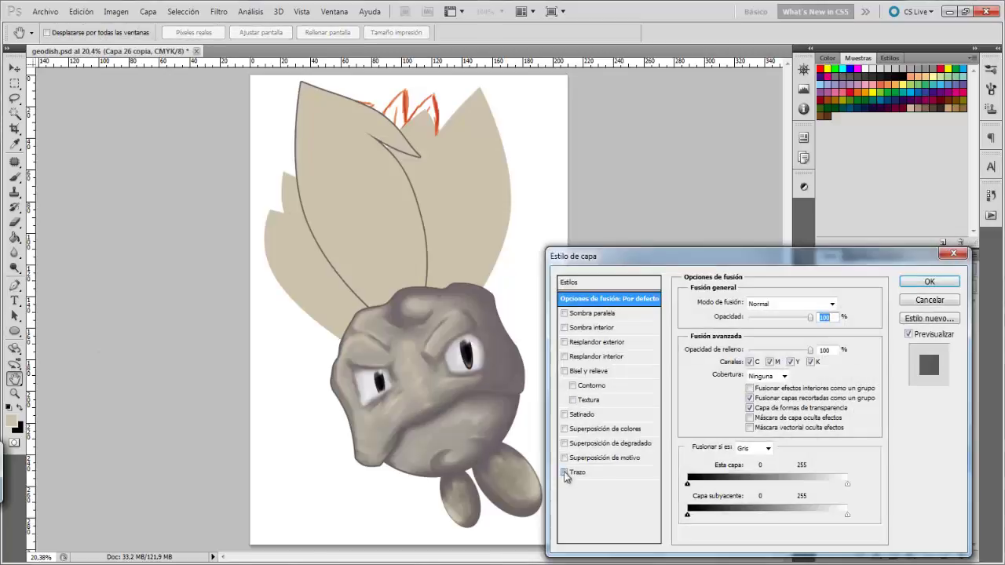
click(579, 472)
click(713, 386)
key(Return)
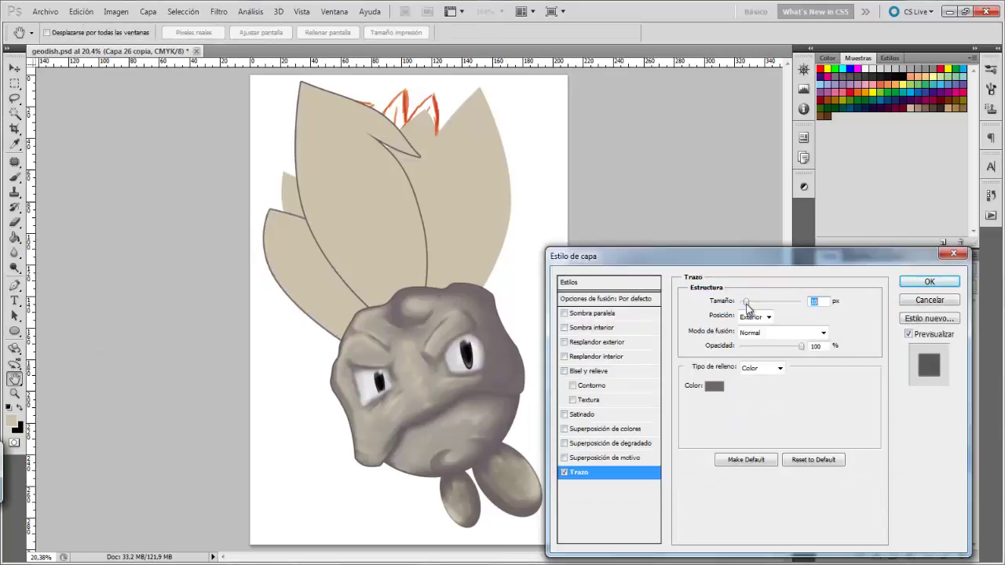
click(929, 282)
- Give Capa 26 and Capa 27 the same grey stroke outline
double_click(899, 511)
click(579, 472)
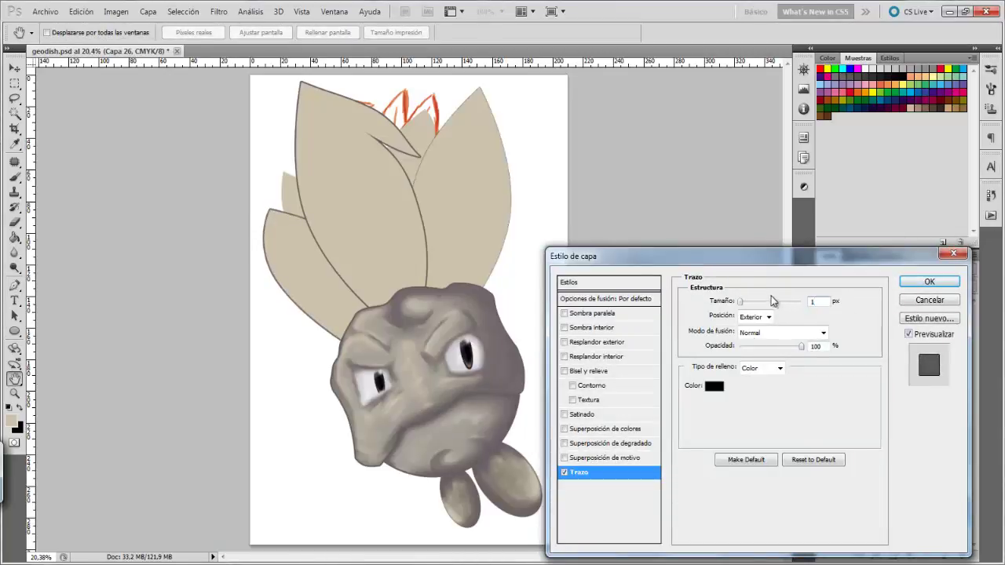
click(714, 386)
key(Return)
key(Return)
double_click(899, 511)
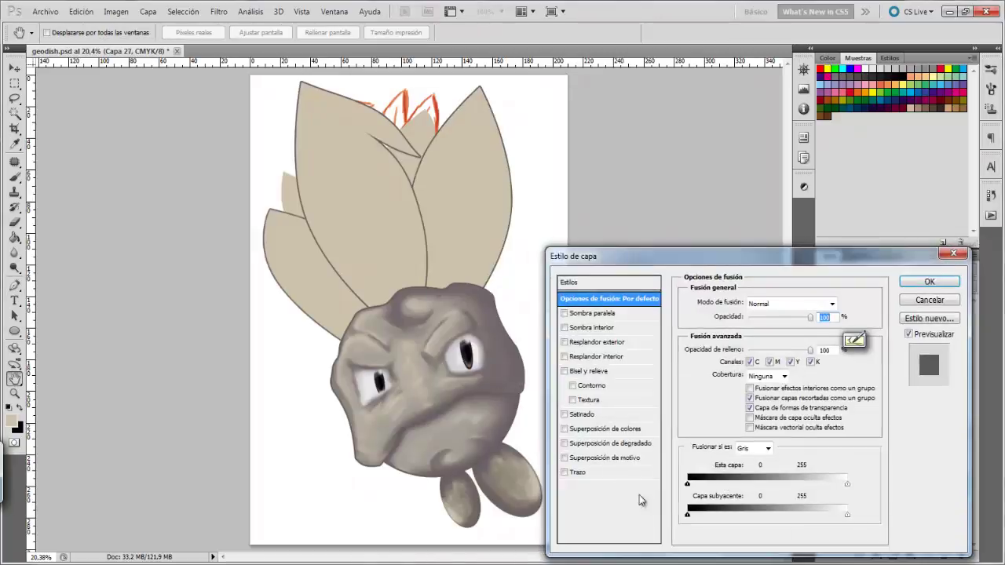
click(579, 471)
click(714, 386)
key(Return)
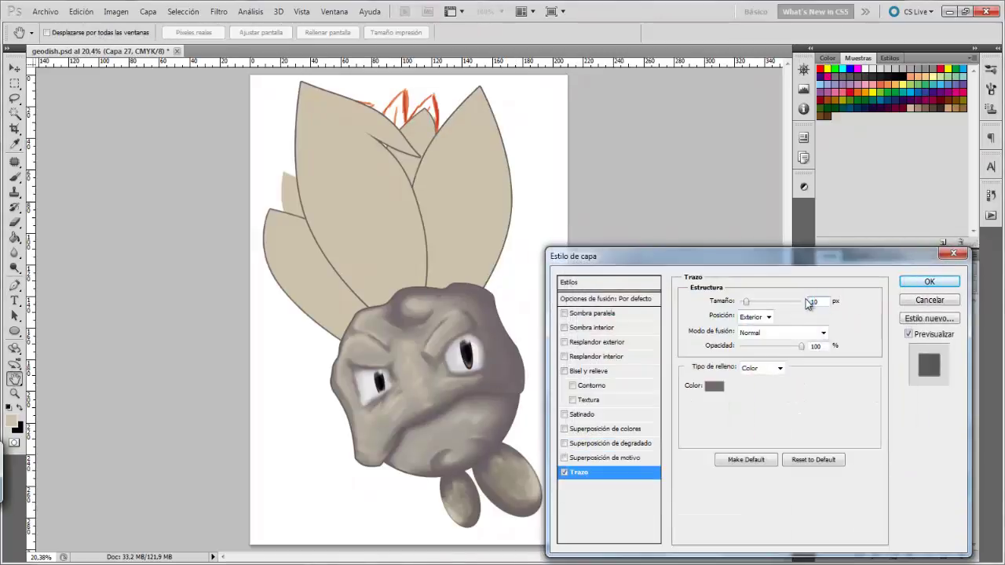
key(Return)
- Outline Capa 28 with a stroke colour sampled from the rock's grey
double_click(899, 511)
click(714, 386)
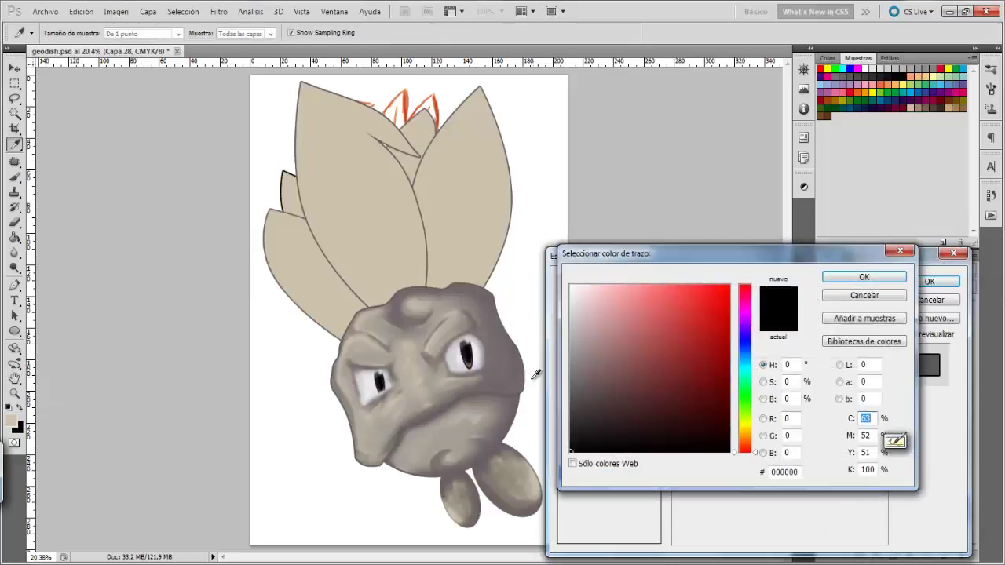
click(521, 395)
key(Return)
key(Return)
- Set the foreground paint colour to a darker grey-brown
key(i)
click(11, 421)
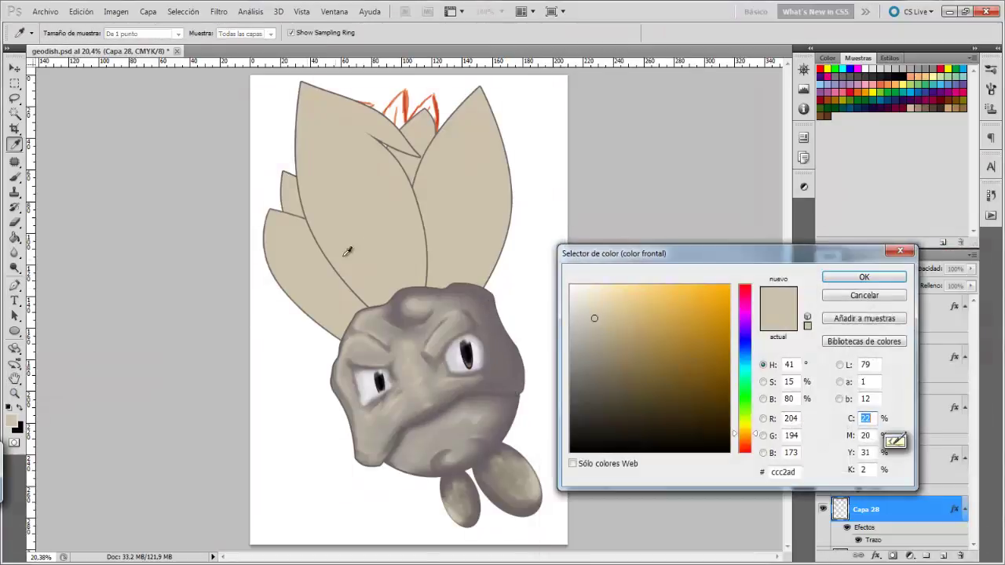
drag(606, 359, 602, 377)
- Add a new layer clipped to the tall leaf with Create Clipping Mask
key(Return)
key(v)
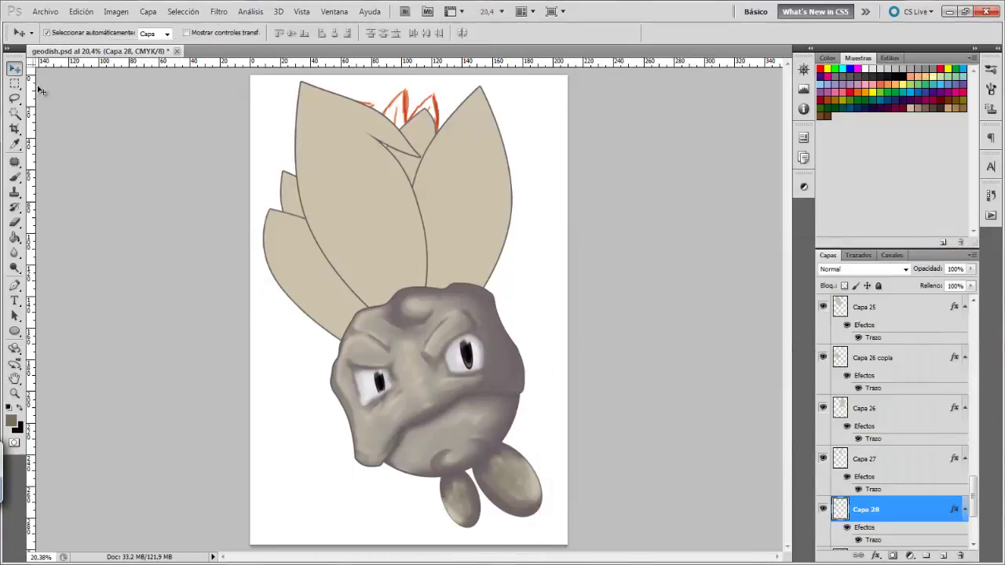
click(943, 555)
right_click(894, 308)
click(809, 407)
- Paint dark grey-brown shading on the tall leaf with a large soft brush
click(14, 176)
click(52, 33)
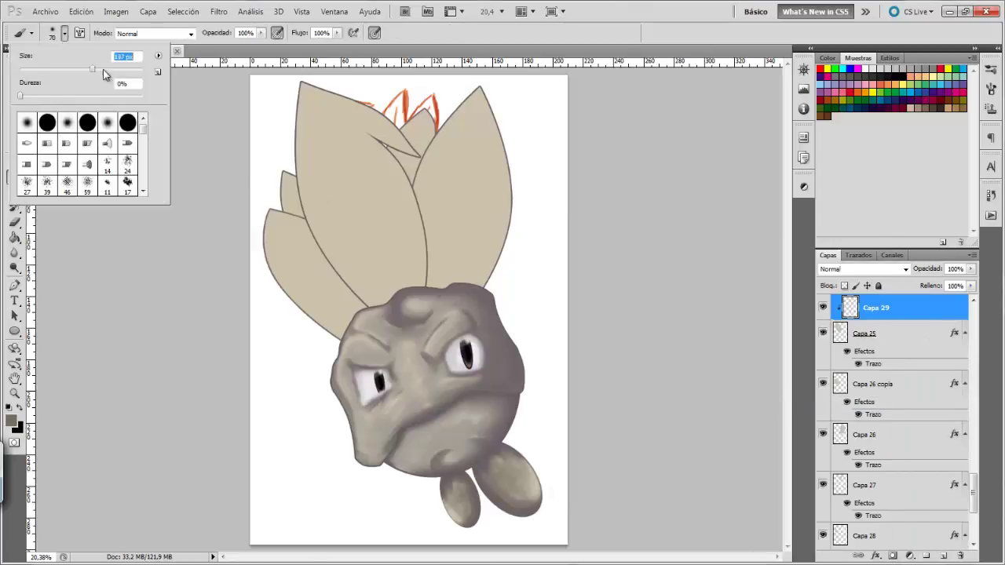
click(361, 202)
click(695, 446)
key(ctrl+z)
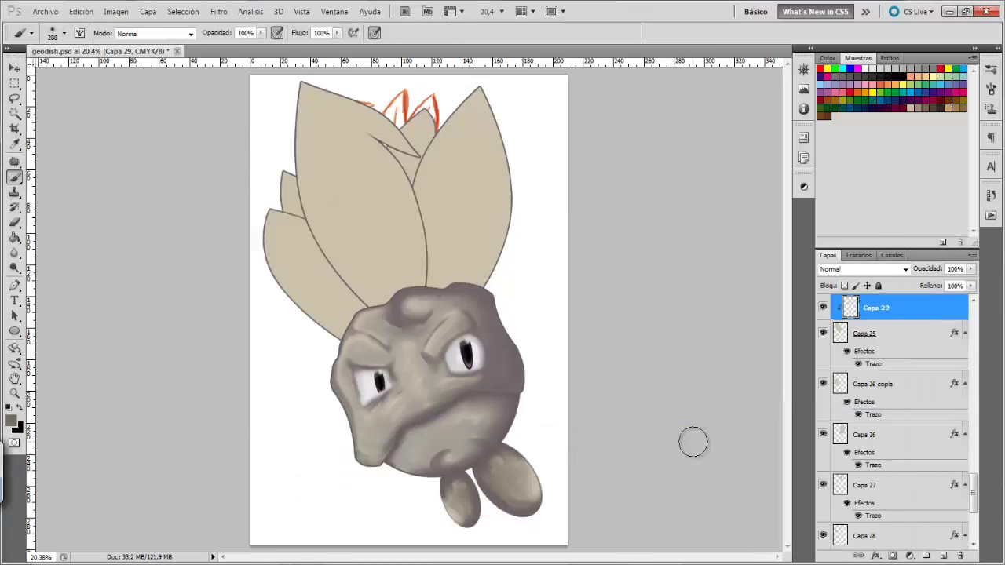
mouse_move(283, 114)
mouse_down()
mouse_move(361, 298)
mouse_move(299, 85)
mouse_move(369, 298)
mouse_move(303, 71)
mouse_up()
mouse_move(361, 130)
mouse_down()
mouse_move(424, 287)
mouse_move(425, 167)
mouse_move(341, 106)
mouse_up()
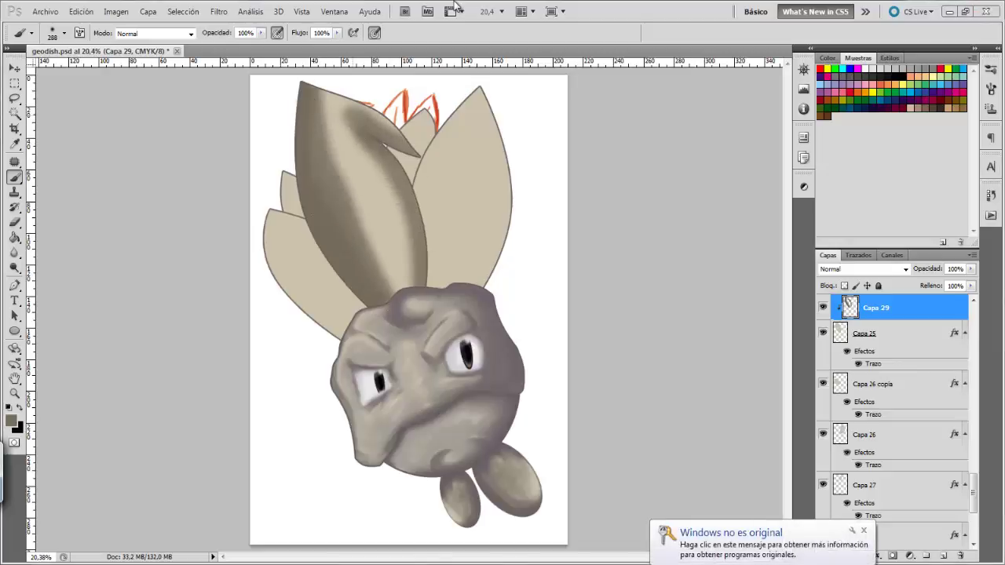
- Zoom in and soften the leaf shading with the Eraser at 43% opacity
key(z)
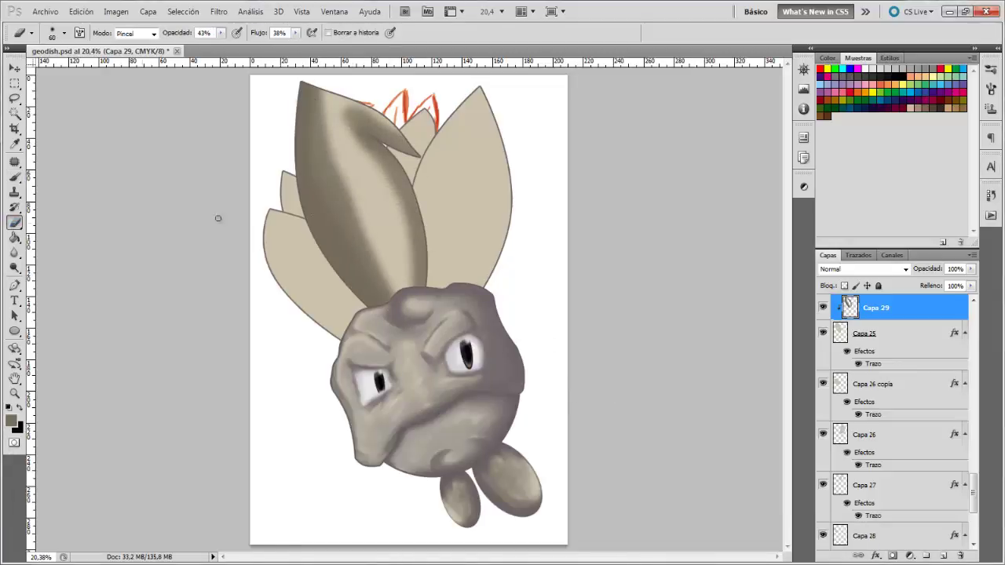
click(46, 32)
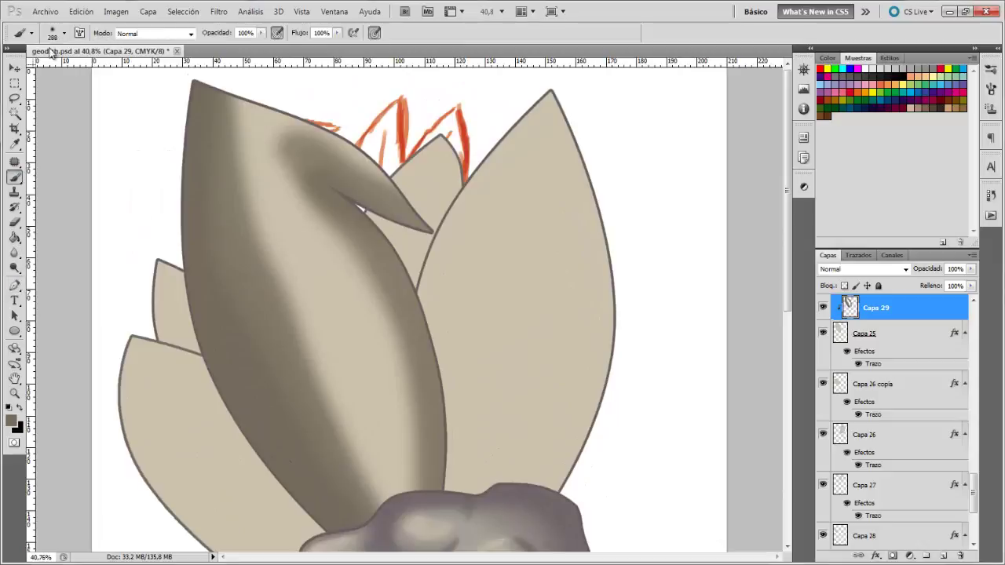
click(65, 33)
key(e)
click(64, 33)
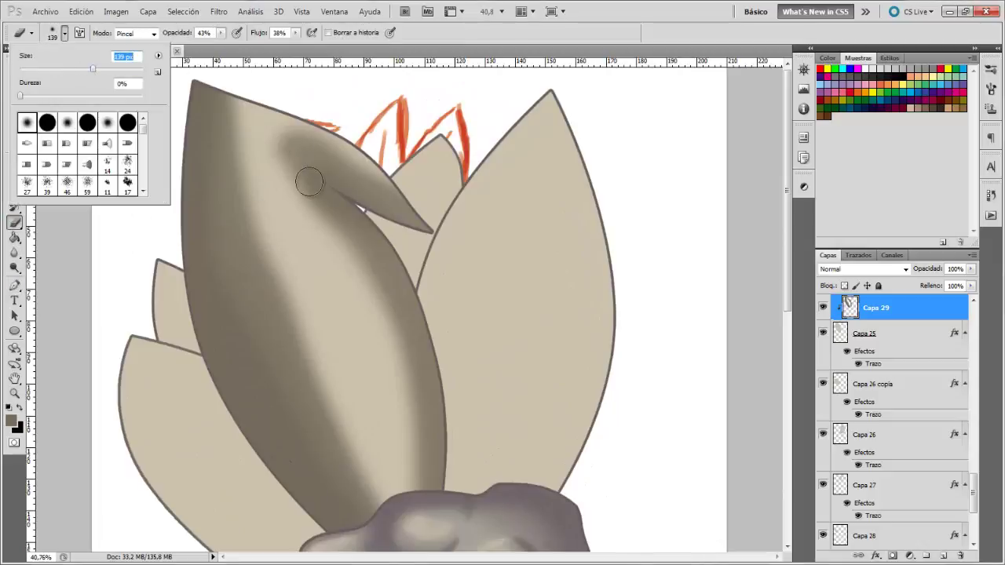
key(Return)
mouse_move(248, 109)
mouse_down()
mouse_move(225, 130)
mouse_move(280, 341)
mouse_move(363, 487)
mouse_up()
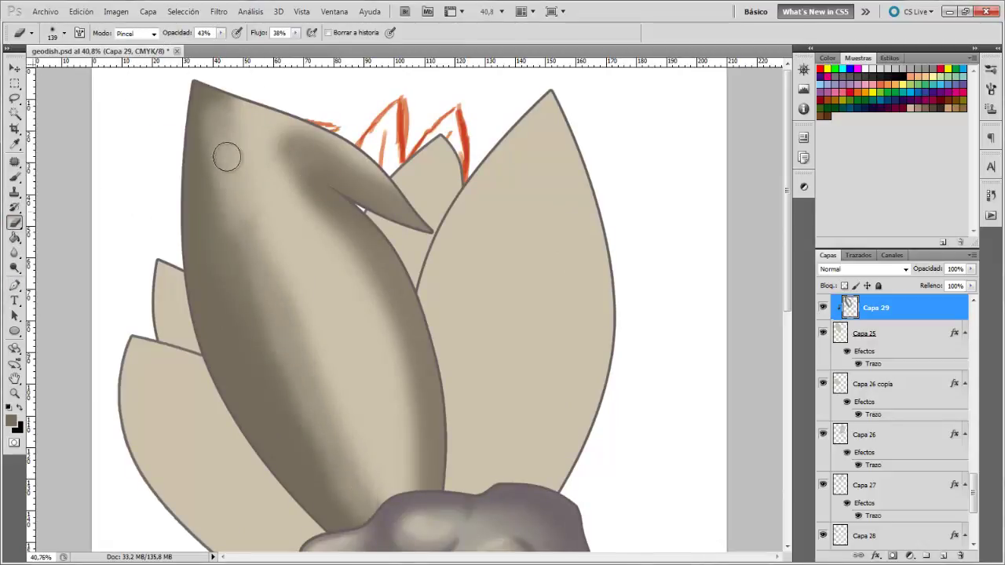
mouse_move(226, 157)
mouse_down()
mouse_move(274, 343)
mouse_move(338, 502)
mouse_up()
drag(287, 133, 398, 181)
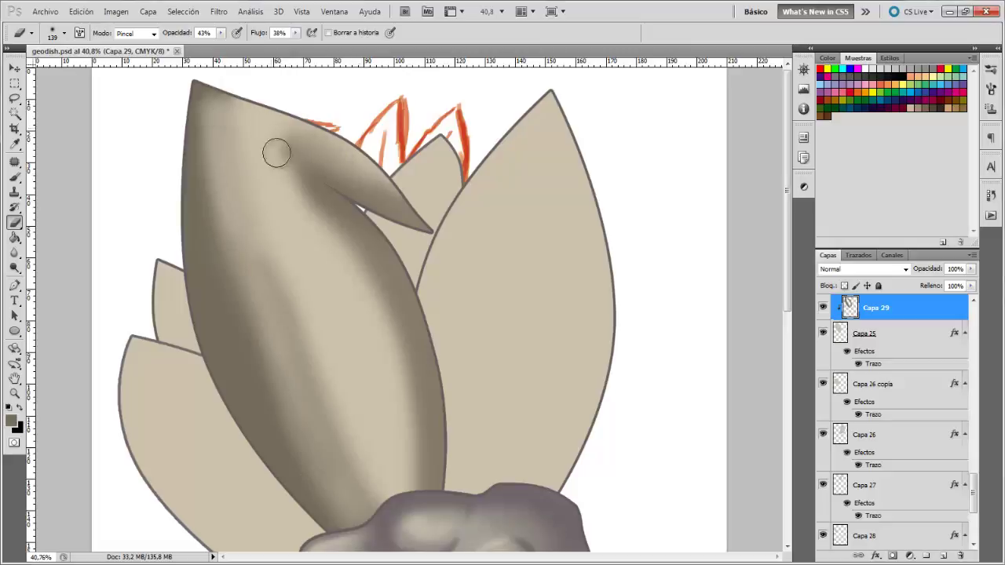
mouse_move(276, 152)
mouse_down()
mouse_move(325, 153)
mouse_move(400, 196)
mouse_move(381, 383)
mouse_up()
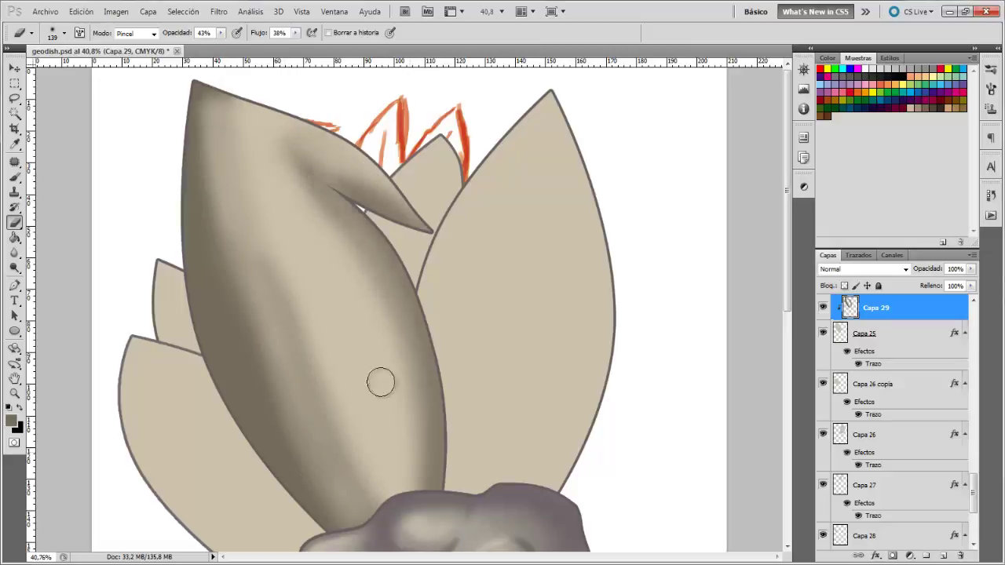
mouse_move(239, 106)
mouse_down()
mouse_move(235, 293)
mouse_move(322, 515)
mouse_up()
mouse_move(197, 190)
mouse_down()
mouse_move(247, 426)
mouse_move(322, 523)
mouse_up()
mouse_move(342, 169)
mouse_down()
mouse_move(411, 426)
mouse_move(333, 191)
mouse_up()
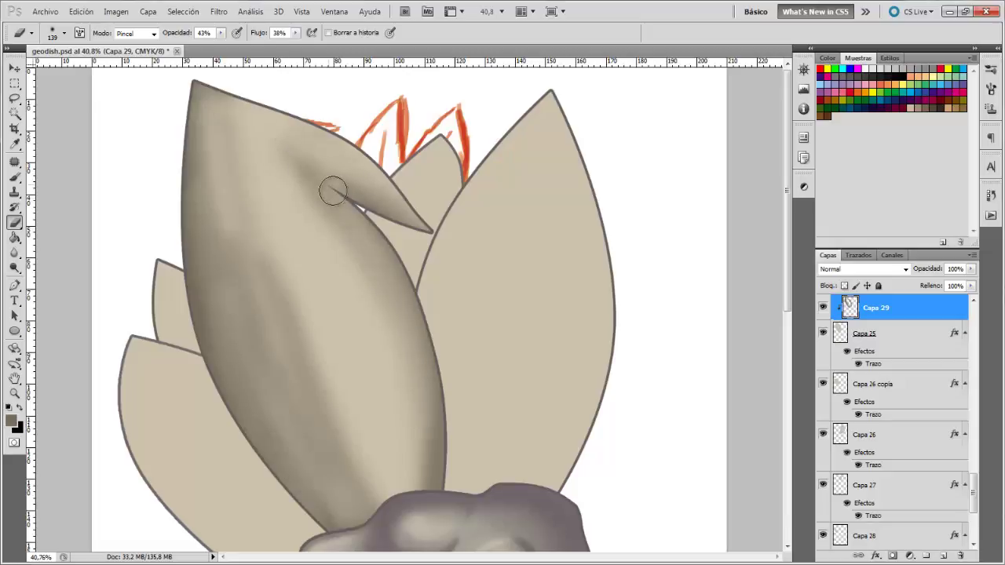
- Create another leaf-clipped layer, Capa 30, with a dark shading colour and brush
ctrl+click(943, 555)
click(11, 421)
click(924, 209)
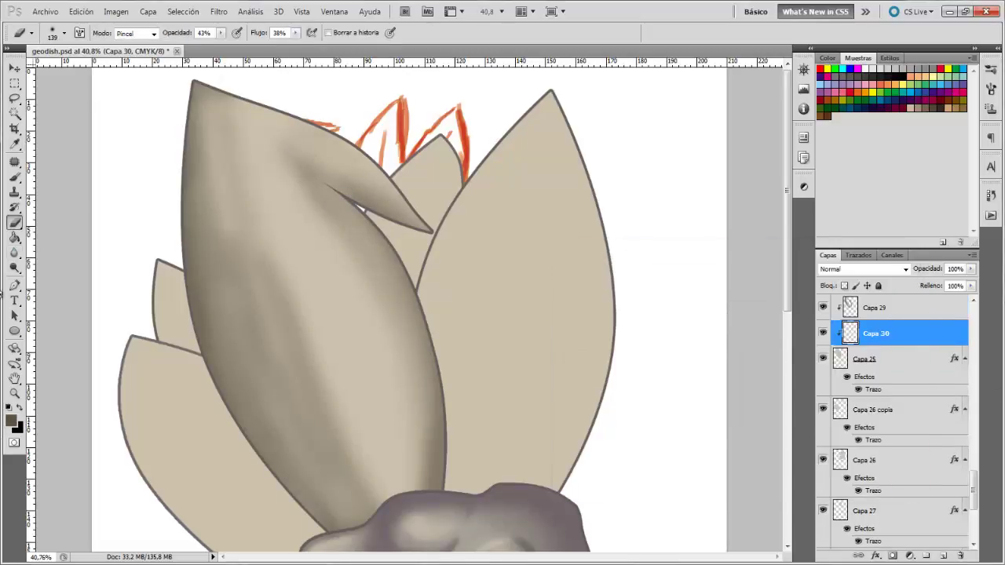
click(14, 177)
click(64, 33)
- Paint dark streaks along the tall leaf's edges, top tip and middle
mouse_move(216, 104)
mouse_down()
mouse_move(191, 146)
mouse_move(236, 359)
mouse_move(346, 522)
mouse_move(433, 374)
mouse_move(385, 228)
mouse_up()
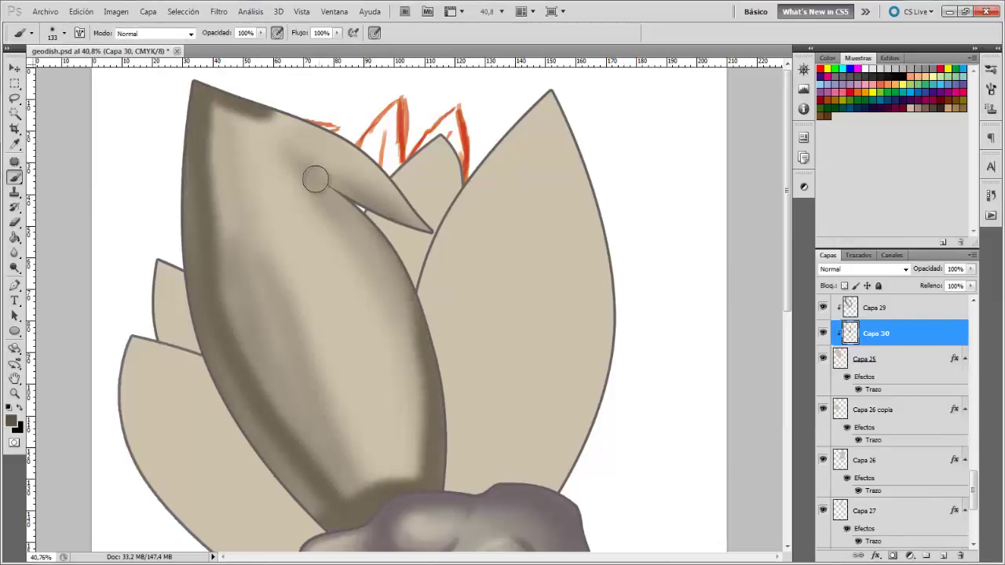
drag(314, 175, 369, 212)
drag(227, 267, 267, 353)
drag(302, 369, 345, 487)
drag(236, 169, 314, 369)
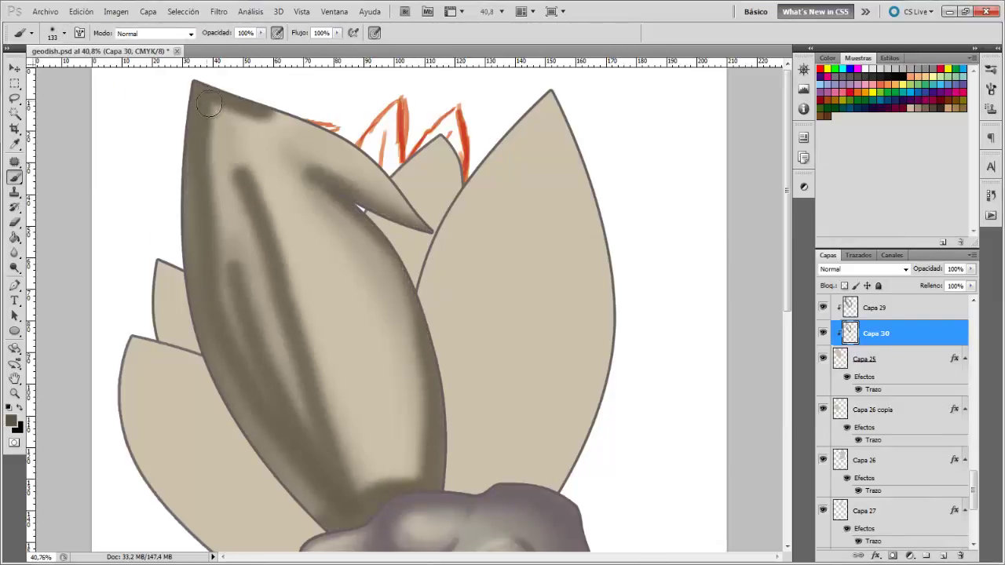
drag(212, 98, 236, 137)
mouse_move(424, 464)
mouse_down()
mouse_move(338, 510)
mouse_move(259, 424)
mouse_up()
drag(220, 353, 324, 495)
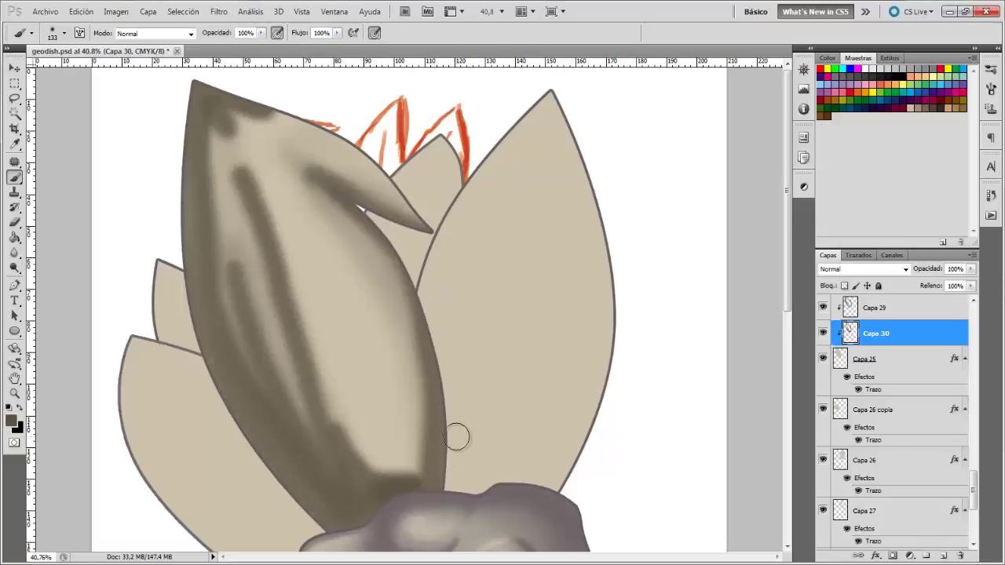
- Soften the dark streaks with the Eraser and fade Capa 30 to 65% opacity
key(e)
mouse_move(203, 132)
mouse_down()
mouse_move(230, 150)
mouse_move(280, 118)
mouse_move(298, 135)
mouse_up()
drag(408, 435, 380, 451)
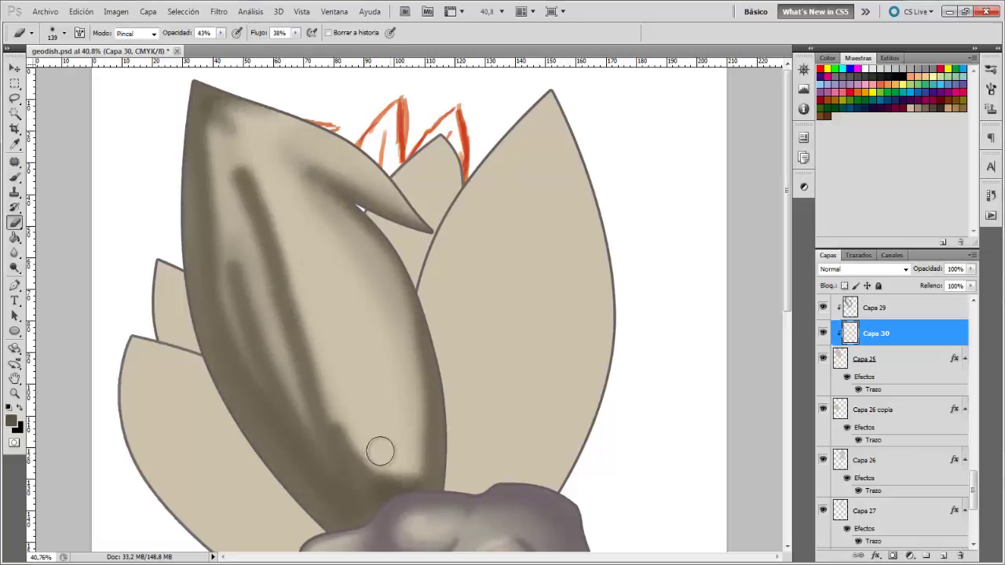
mouse_move(235, 169)
mouse_down()
mouse_move(235, 218)
mouse_move(296, 393)
mouse_move(350, 416)
mouse_up()
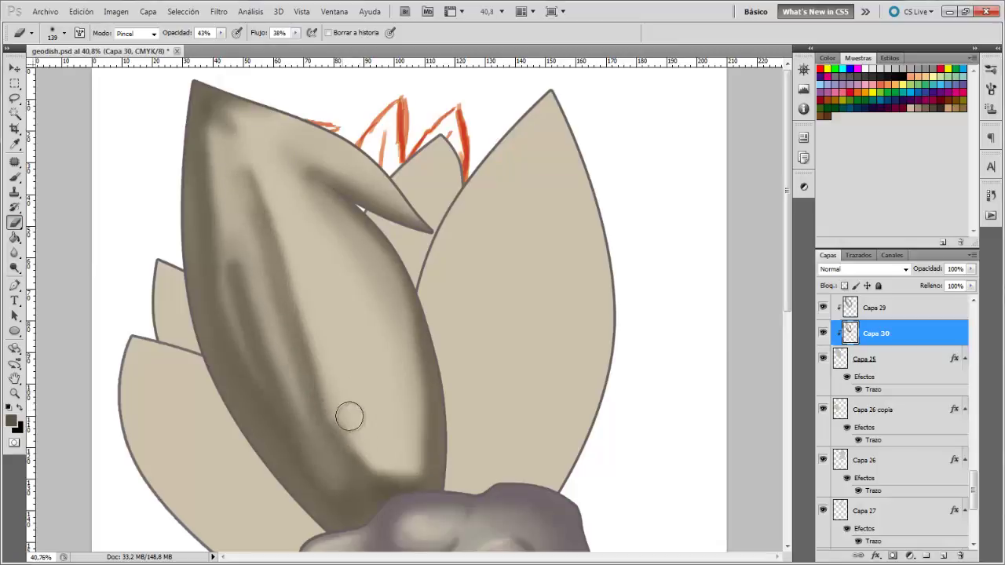
mouse_move(254, 296)
mouse_down()
mouse_move(337, 487)
mouse_move(392, 490)
mouse_move(231, 270)
mouse_move(208, 123)
mouse_move(227, 106)
mouse_up()
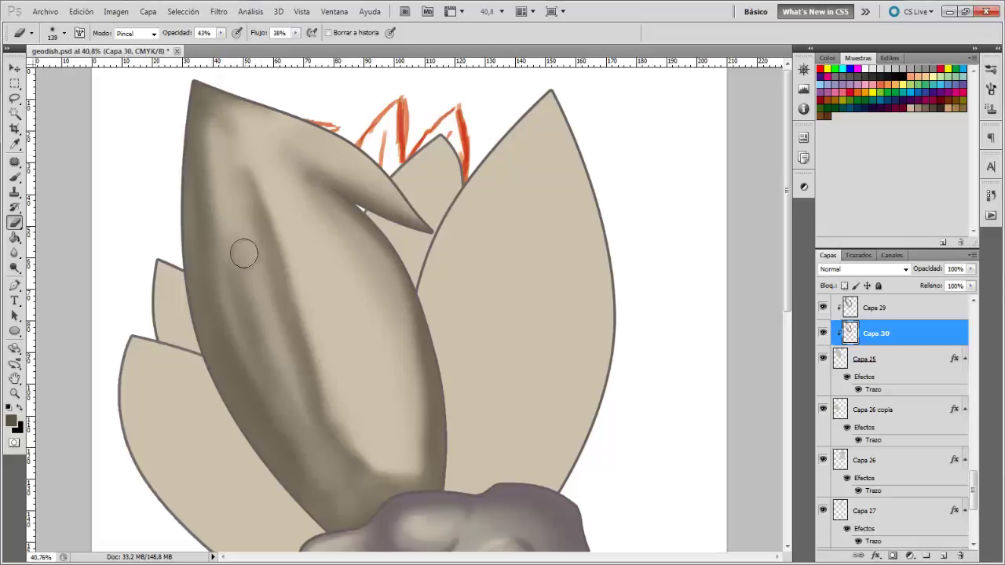
click(971, 269)
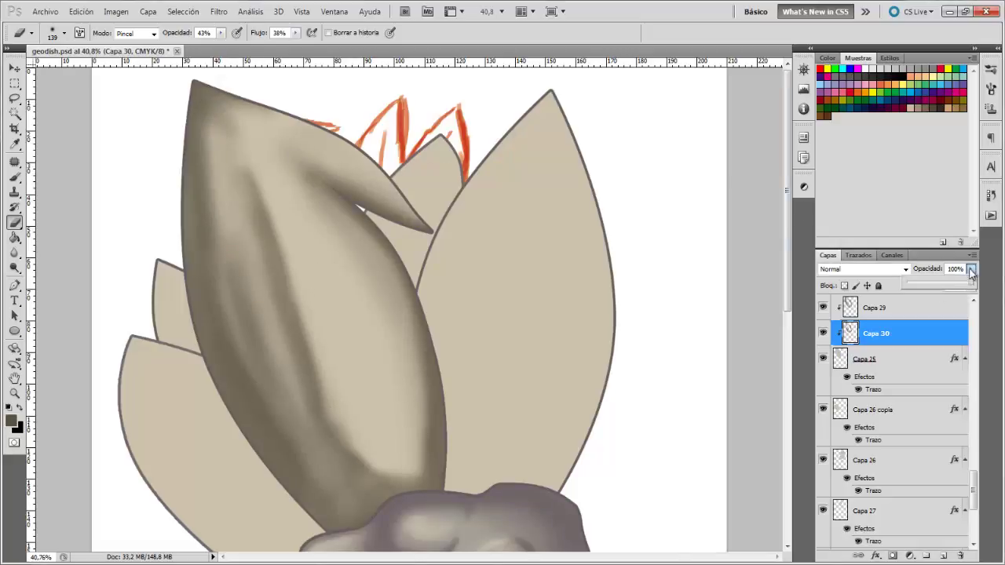
drag(974, 283, 941, 287)
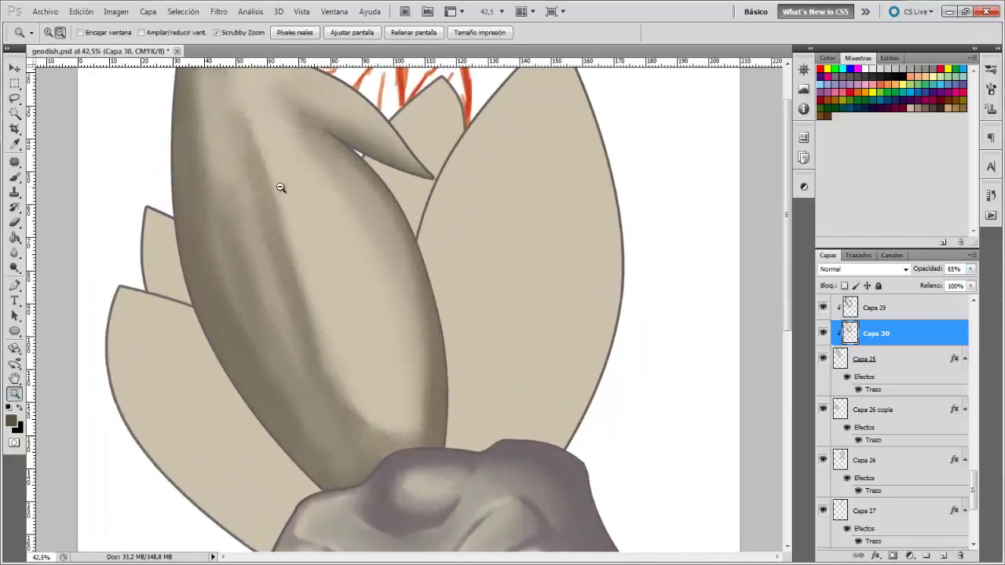
- Choose a light cream foreground colour for highlights
drag(280, 186, 280, 247)
click(11, 422)
click(597, 287)
- Add a new highlight layer, Capa 31, and set up the Brush
key(Return)
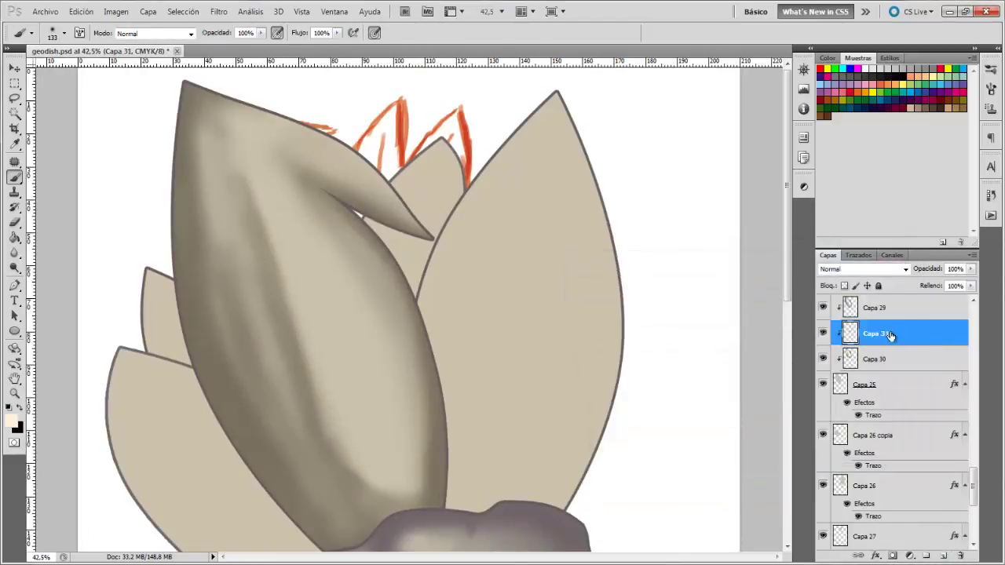
key(ctrl+shift+alt+n)
key(b)
click(64, 33)
key(Return)
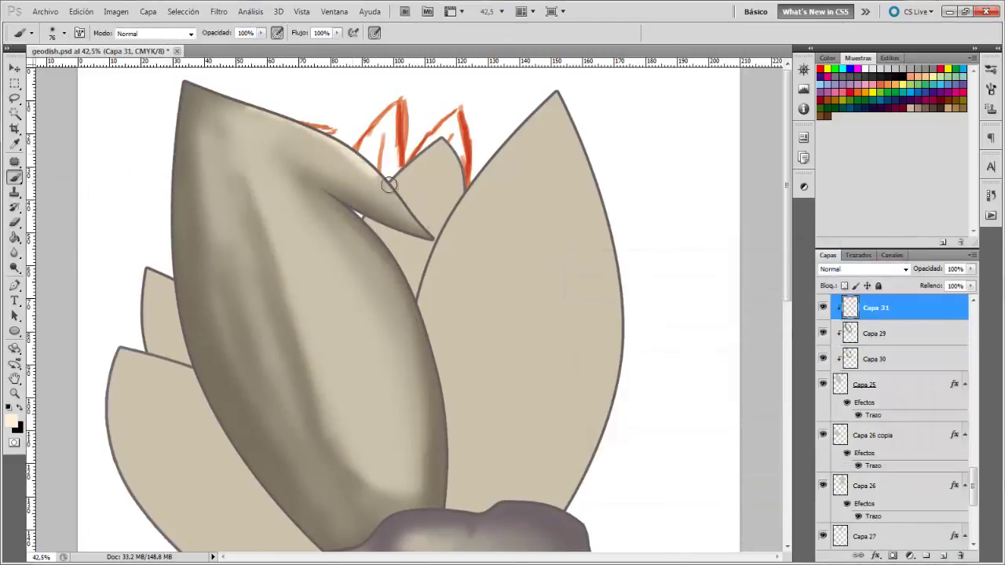
- Paint cream highlight streaks down the middle and right side of the big leaf
drag(283, 189, 405, 443)
drag(322, 204, 375, 302)
drag(237, 195, 294, 389)
key(ctrl+z)
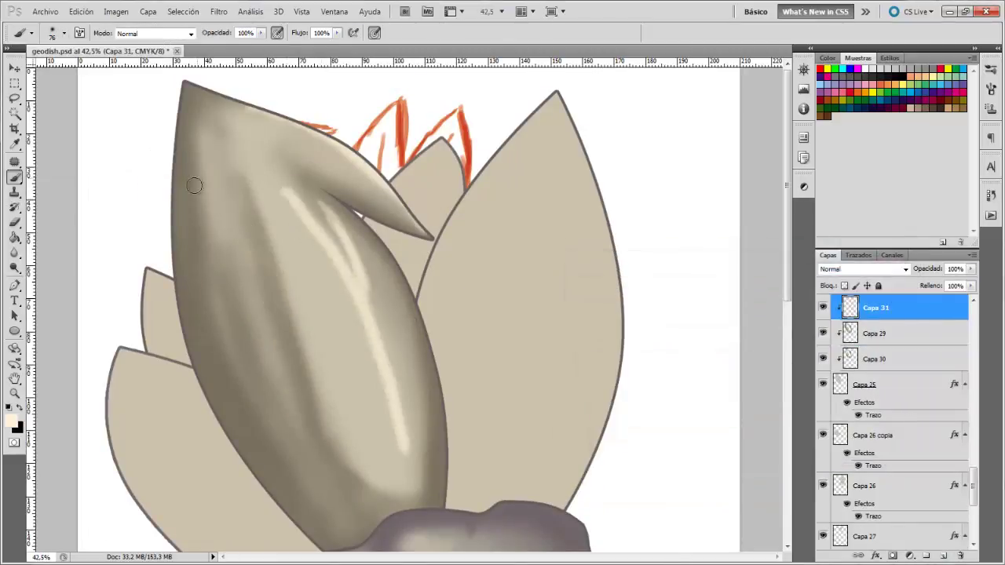
mouse_move(249, 188)
mouse_down()
mouse_move(314, 382)
mouse_move(402, 476)
mouse_up()
drag(324, 280, 375, 456)
drag(331, 394, 404, 481)
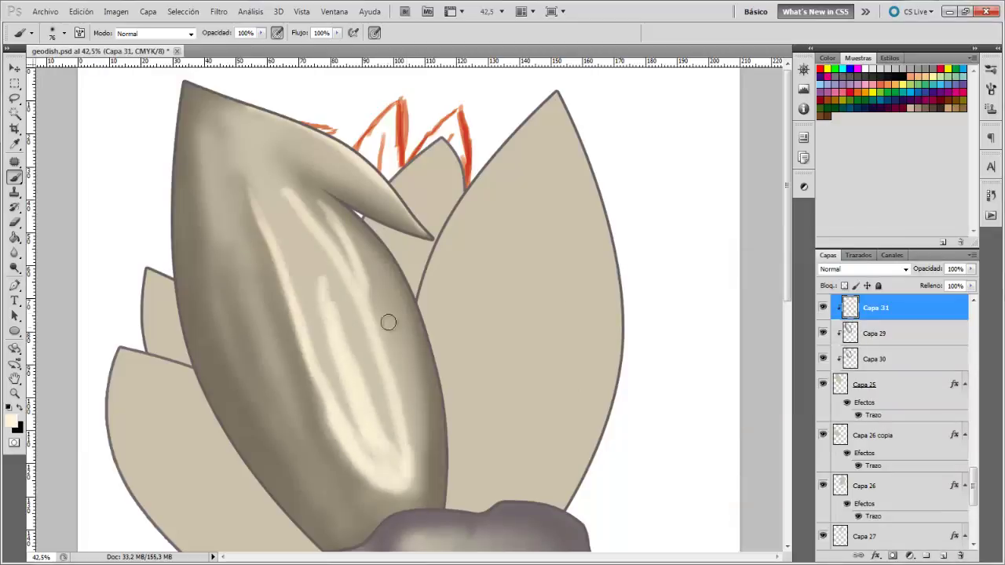
drag(388, 323, 409, 479)
- Add more light streaks on the leaf's left edge, curled tip and lower-left
drag(218, 123, 259, 161)
drag(210, 126, 267, 314)
drag(220, 267, 273, 373)
drag(257, 339, 310, 494)
drag(289, 381, 353, 476)
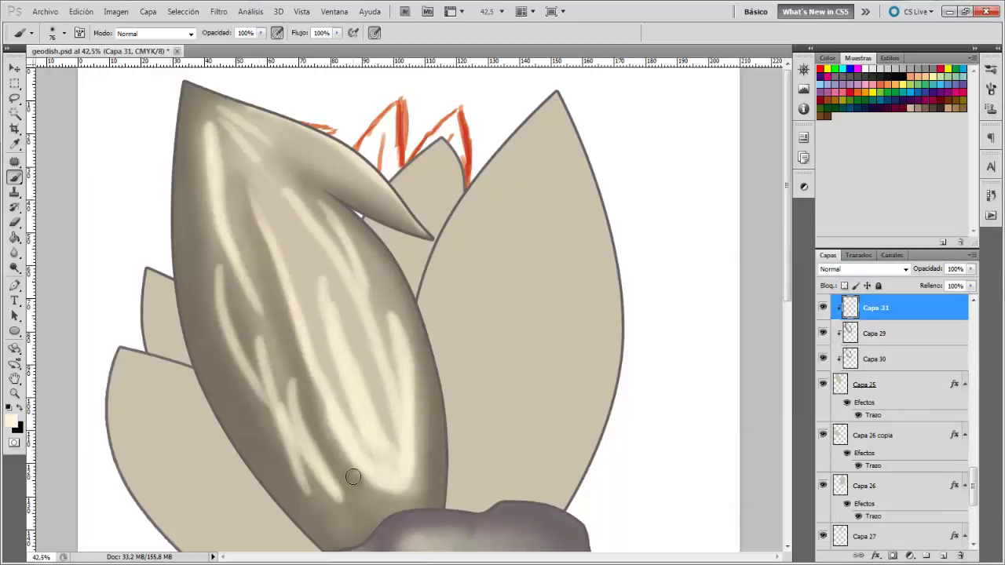
drag(299, 151, 396, 208)
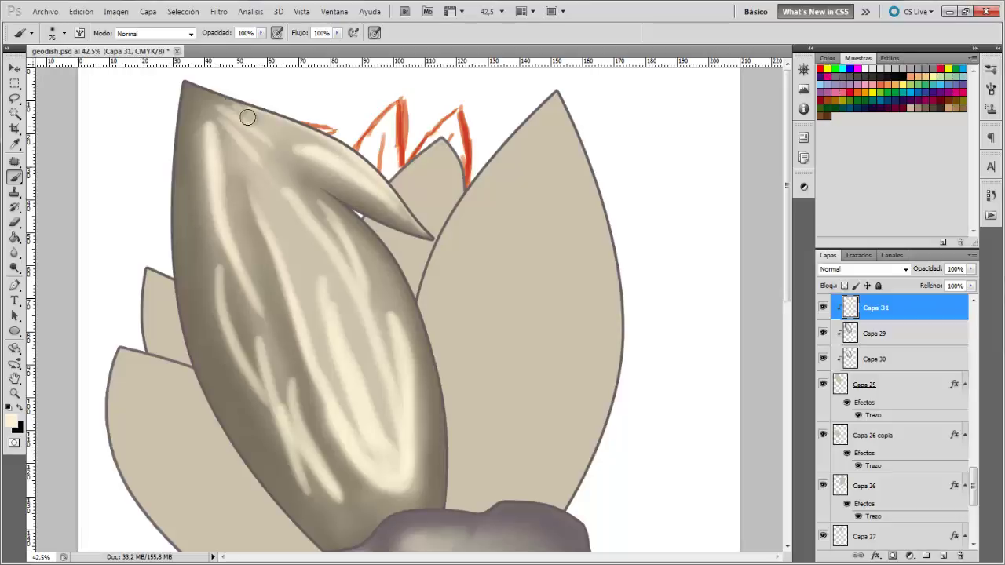
drag(207, 111, 206, 265)
drag(235, 385, 274, 463)
mouse_move(228, 144)
mouse_down()
mouse_move(305, 263)
mouse_move(300, 245)
mouse_up()
drag(362, 364, 396, 450)
- Erase and soften highlights along the upper-left edge, right-centre and lower-left
key(e)
click(64, 34)
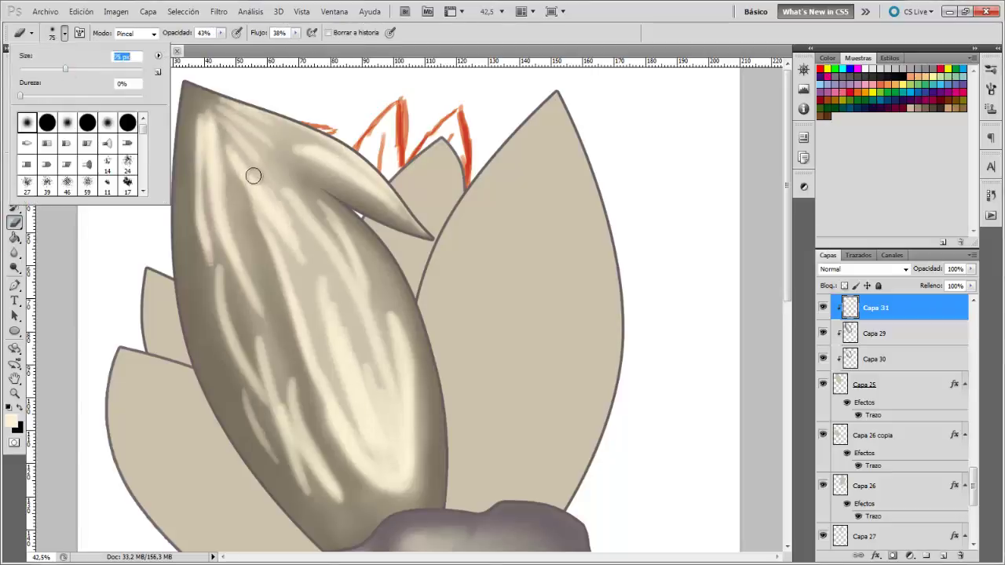
click(300, 200)
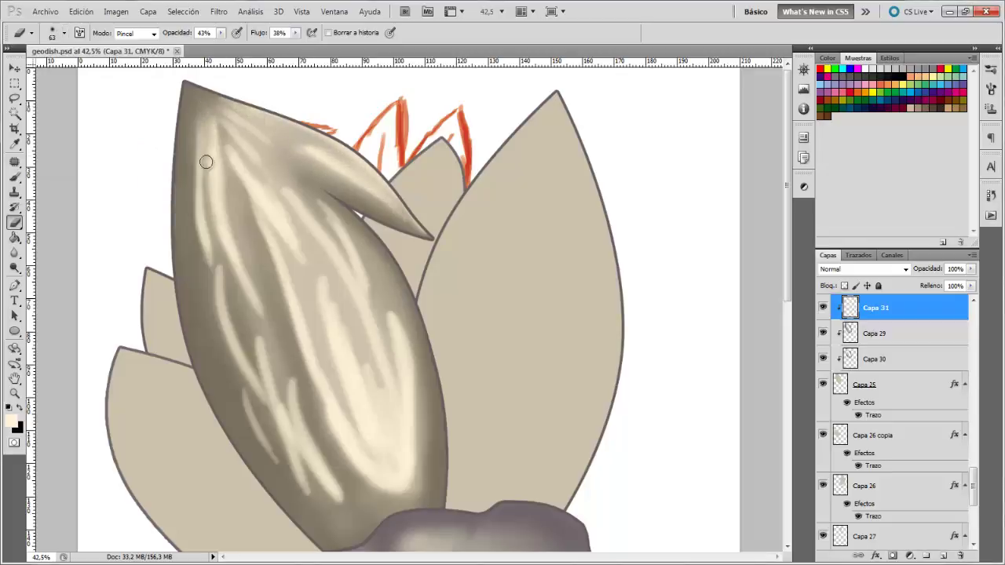
drag(206, 161, 220, 292)
drag(205, 259, 193, 168)
drag(228, 206, 222, 129)
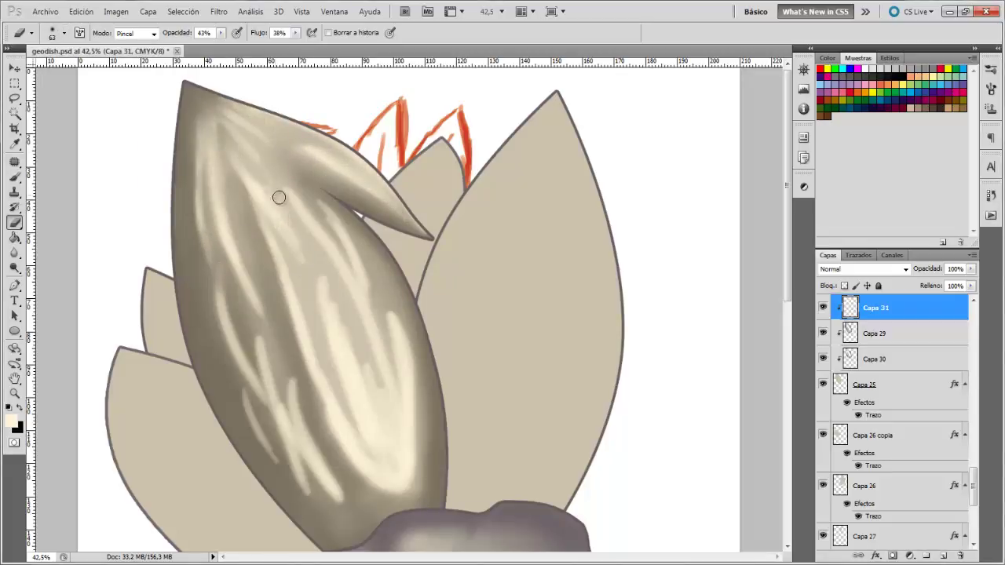
mouse_move(388, 326)
mouse_down()
mouse_move(406, 482)
mouse_move(386, 330)
mouse_move(395, 476)
mouse_move(329, 344)
mouse_move(355, 460)
mouse_up()
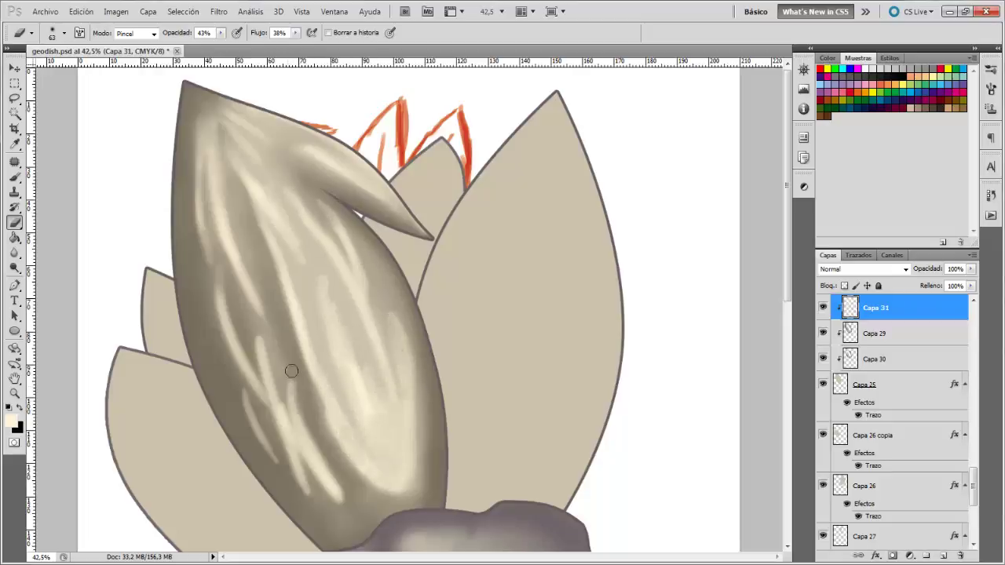
drag(256, 332, 225, 328)
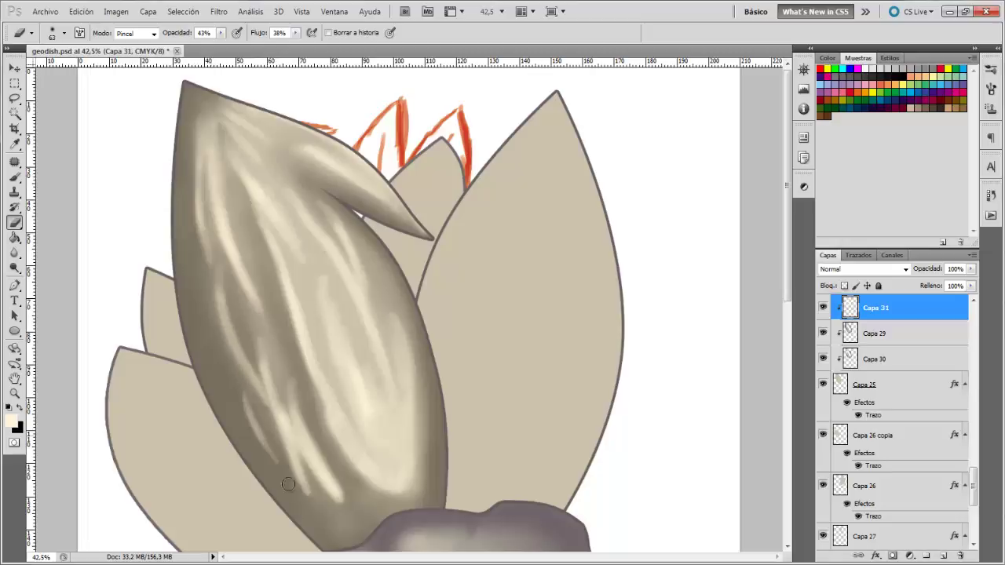
drag(288, 484, 327, 497)
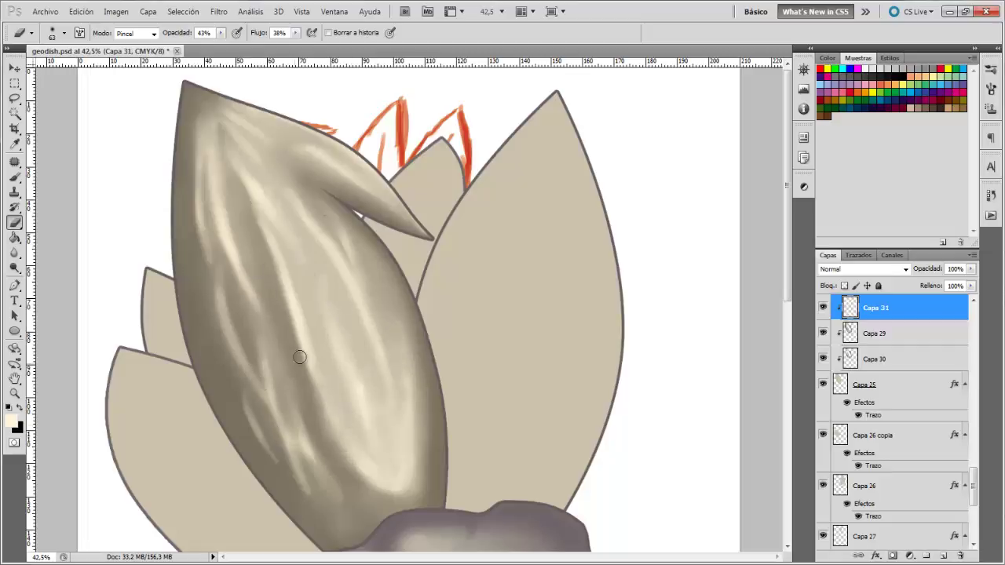
- Lower Capa 31 opacity to 43% and fit the whole drawing in view
drag(971, 269, 963, 269)
key(z)
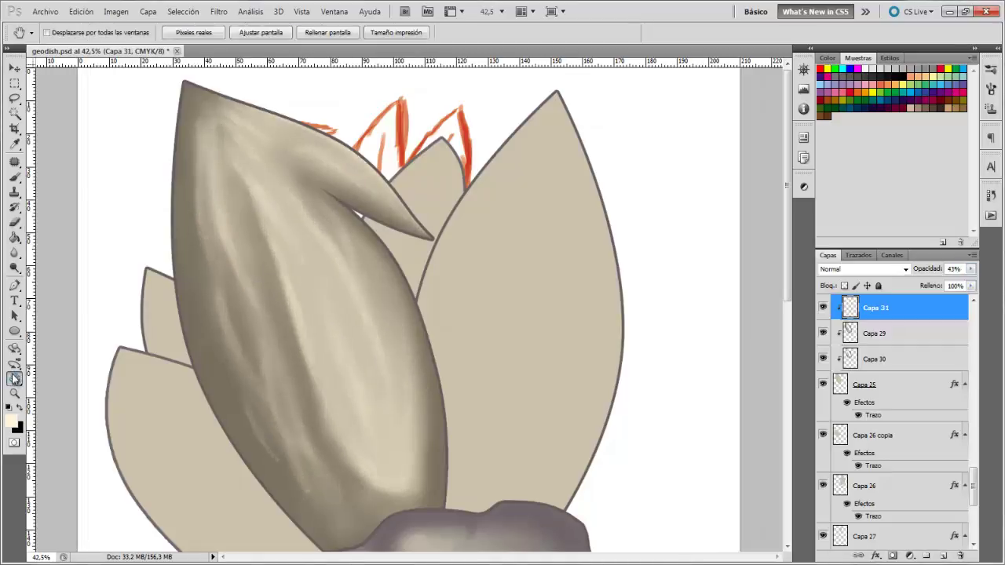
key(ctrl+0)
- Paint a cream glow on new layer Capa 32, blended Luz fuerte at 38% opacity
key(ctrl+shift+alt+n)
key(b)
click(64, 33)
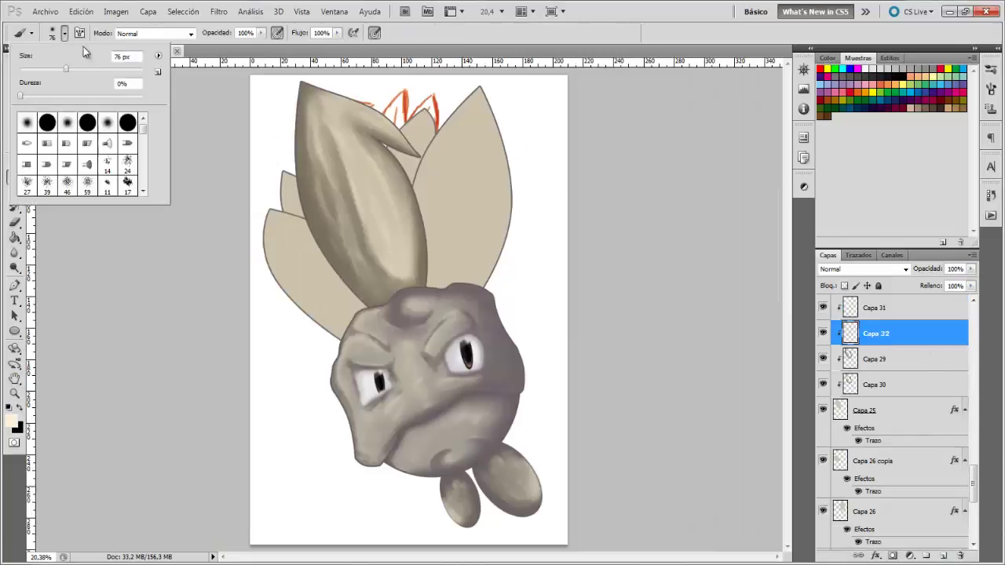
key(Return)
mouse_move(325, 102)
mouse_down()
mouse_move(369, 157)
mouse_move(401, 267)
mouse_up()
click(864, 269)
click(848, 186)
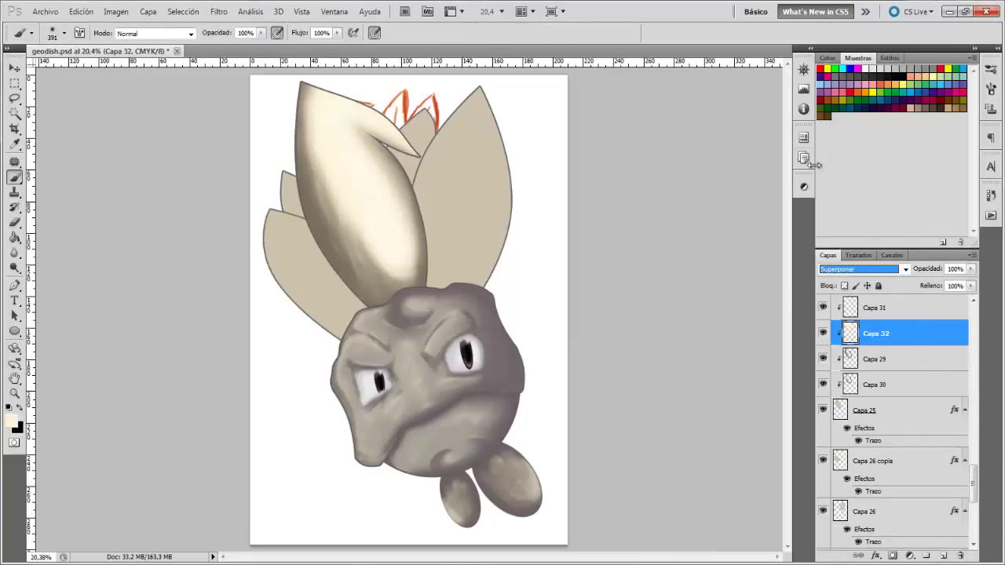
drag(970, 269, 934, 288)
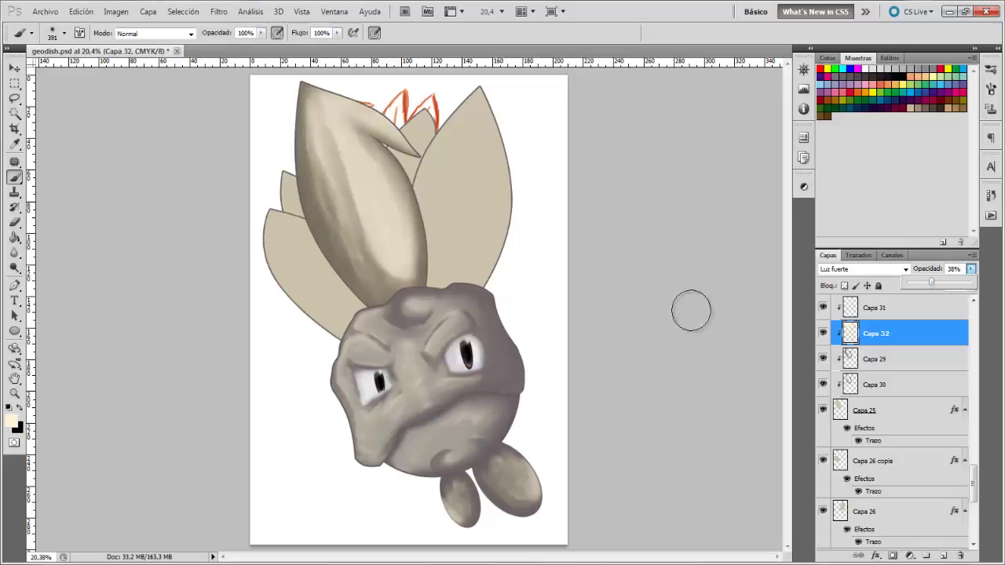
- Paint a grey-brown shadow along the leaf's left edge on Capa 33, Superponer at 56%
key(alt+bracketleft)
key(ctrl+shift+alt+n)
click(13, 422)
click(898, 278)
drag(296, 91, 331, 251)
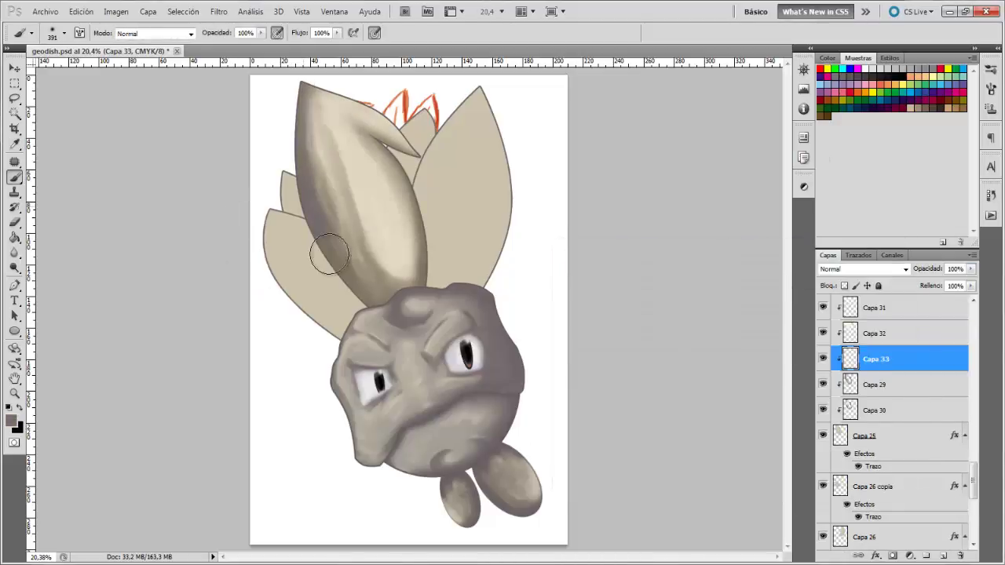
click(879, 269)
click(826, 158)
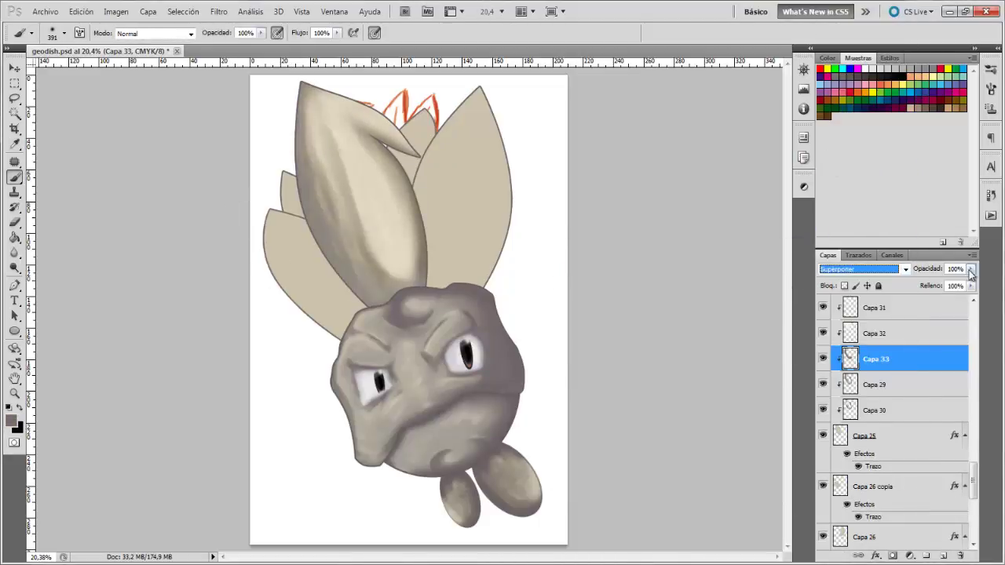
drag(972, 271, 945, 286)
click(99, 296)
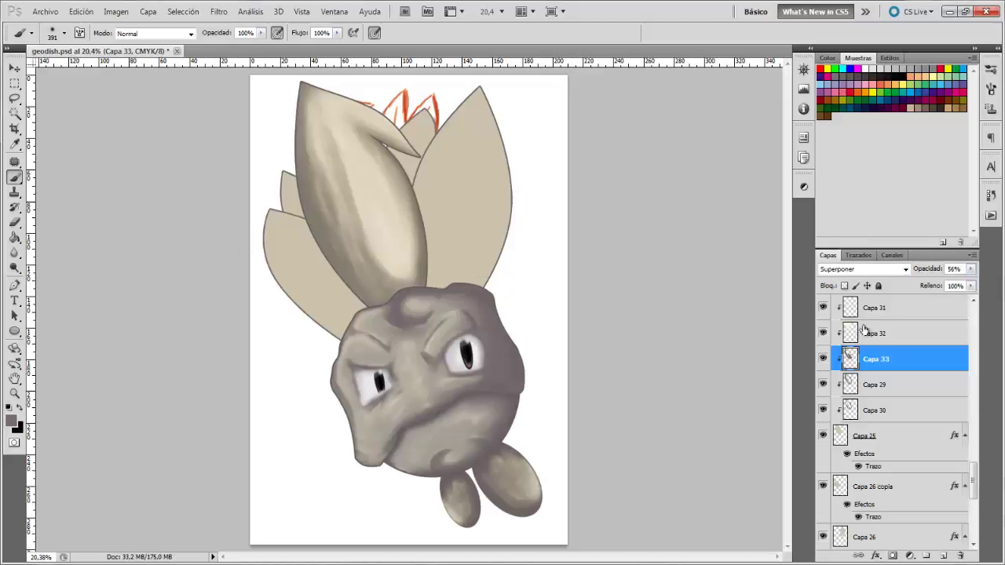
key(v)
click(514, 225)
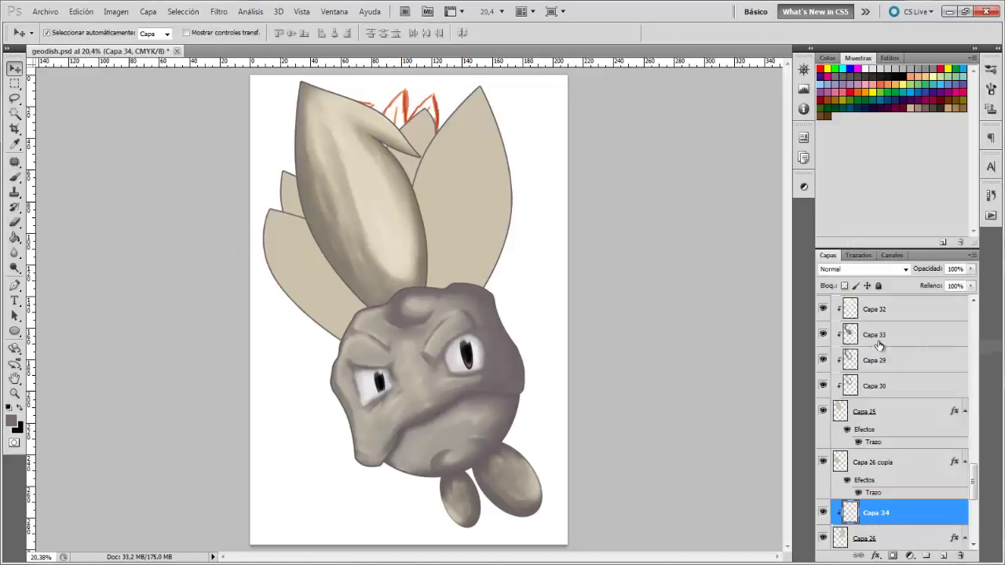
- Add clipped layers Capa 34 and 35 over the right leaf and set the brush size
key(b)
click(11, 420)
click(848, 278)
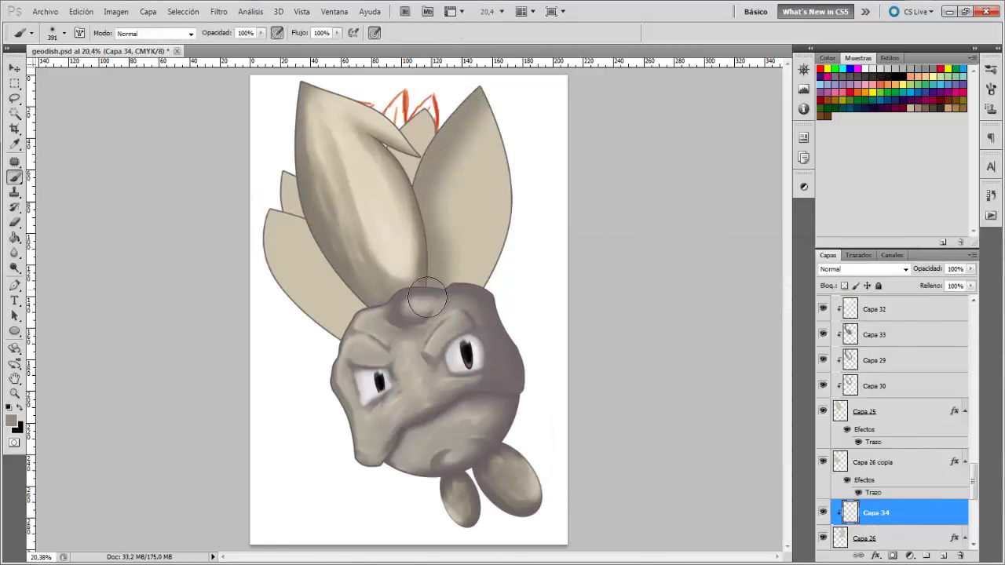
ctrl+click(944, 555)
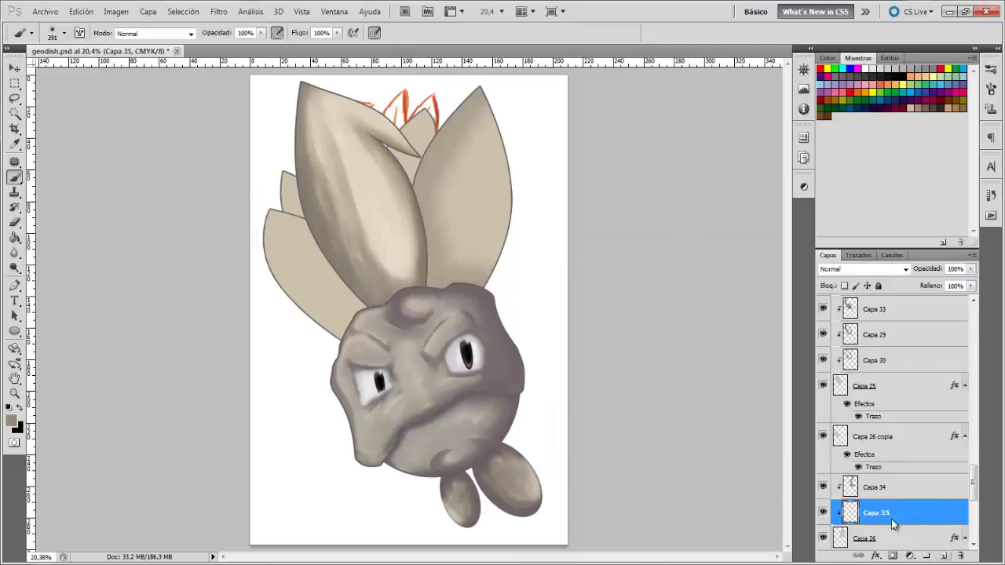
click(63, 35)
key(Return)
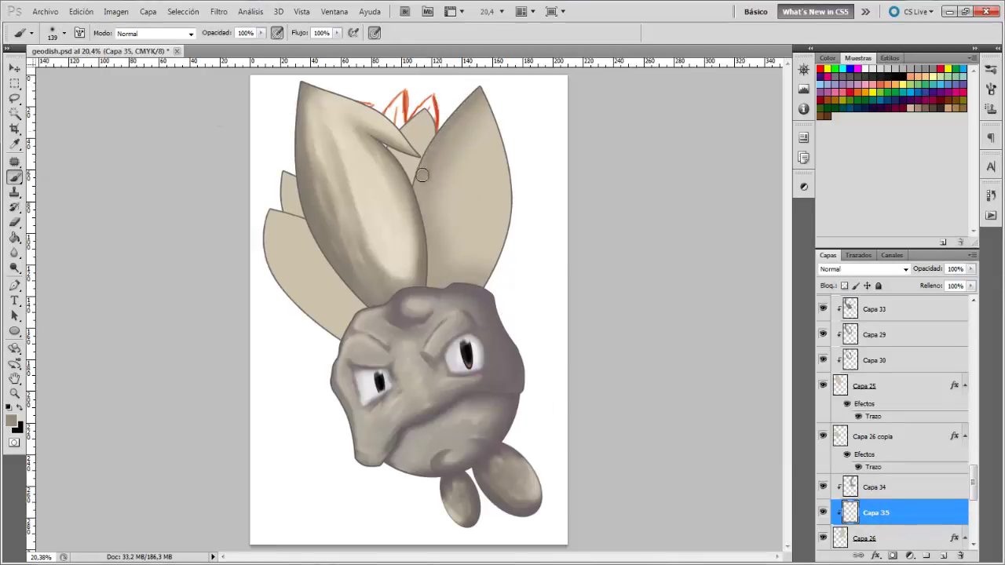
- Paint dark grey-brown streaks down the right leaf and its inner side
mouse_move(474, 148)
mouse_down()
mouse_move(461, 236)
mouse_move(472, 112)
mouse_up()
drag(440, 160, 457, 263)
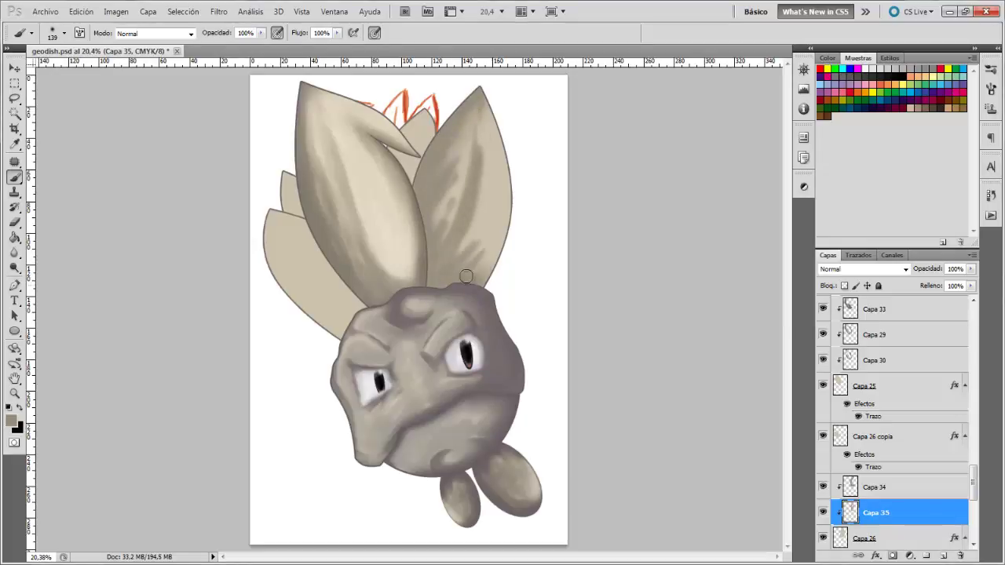
key(z)
drag(436, 134, 444, 200)
- Erase to soften the right leaf's dark streaks and set the layer opacity to 82%
key(e)
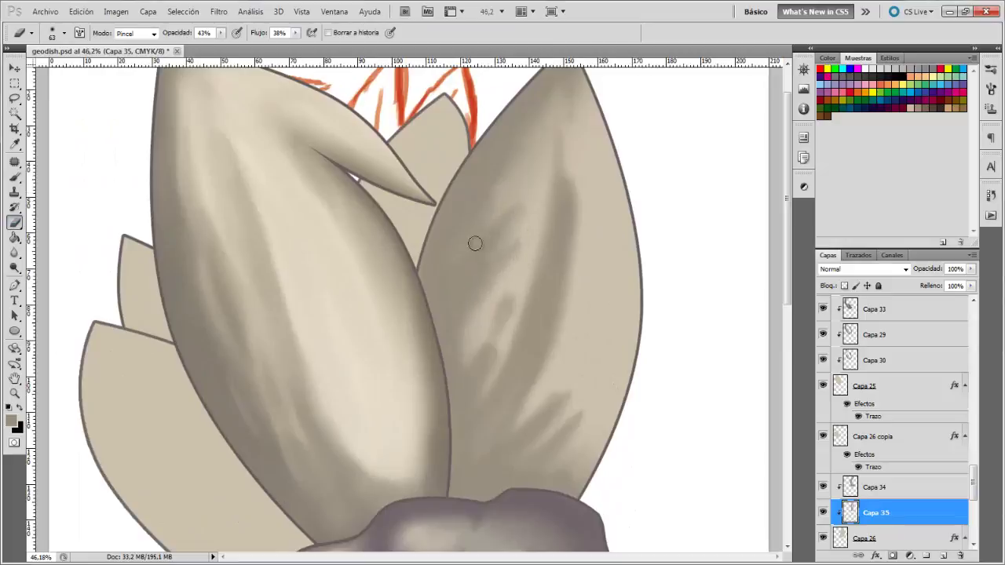
drag(475, 243, 495, 263)
mouse_move(561, 134)
mouse_down()
mouse_move(557, 291)
mouse_move(522, 408)
mouse_up()
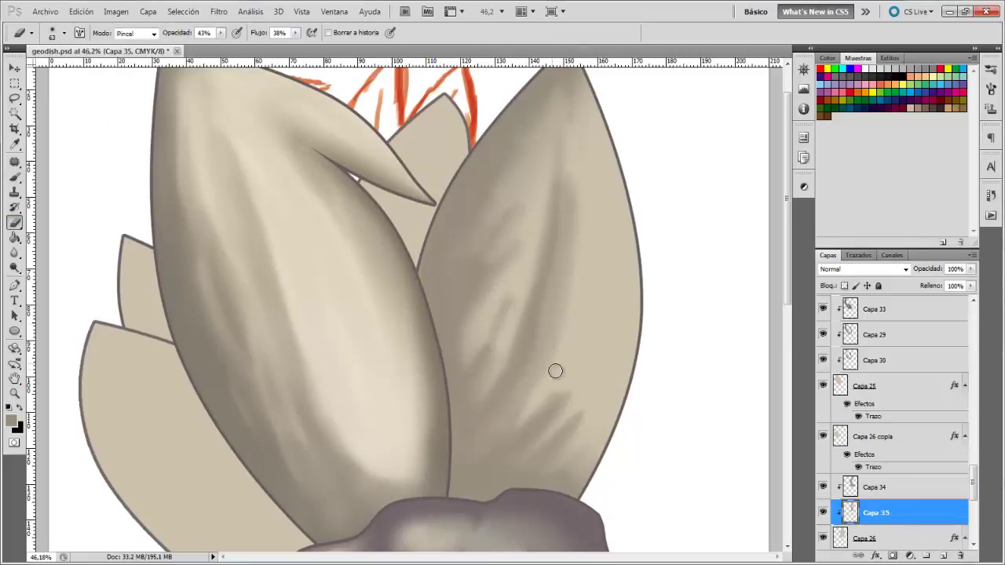
mouse_move(556, 371)
mouse_down()
mouse_move(544, 444)
mouse_move(560, 183)
mouse_move(522, 336)
mouse_up()
drag(561, 161, 508, 445)
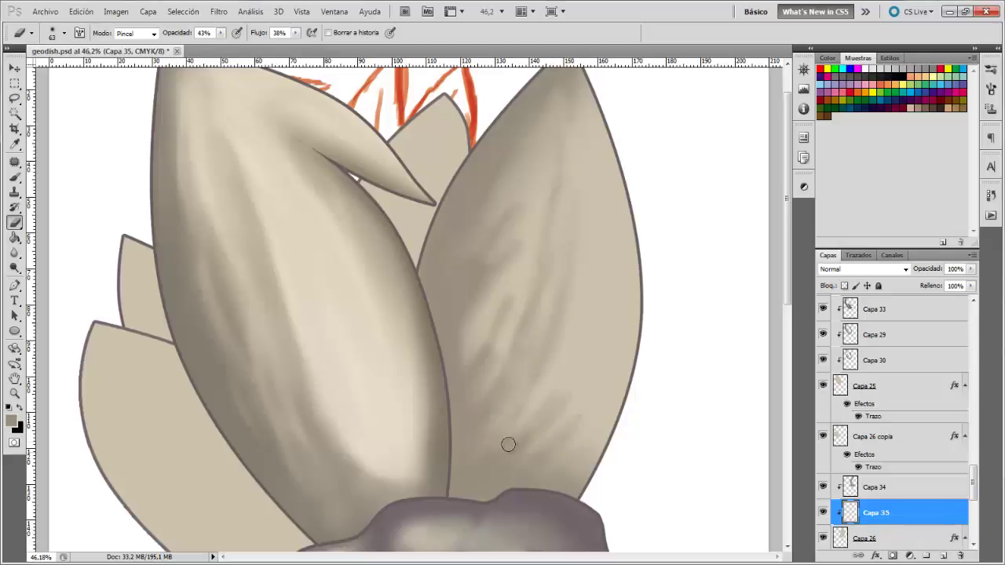
drag(473, 275, 472, 232)
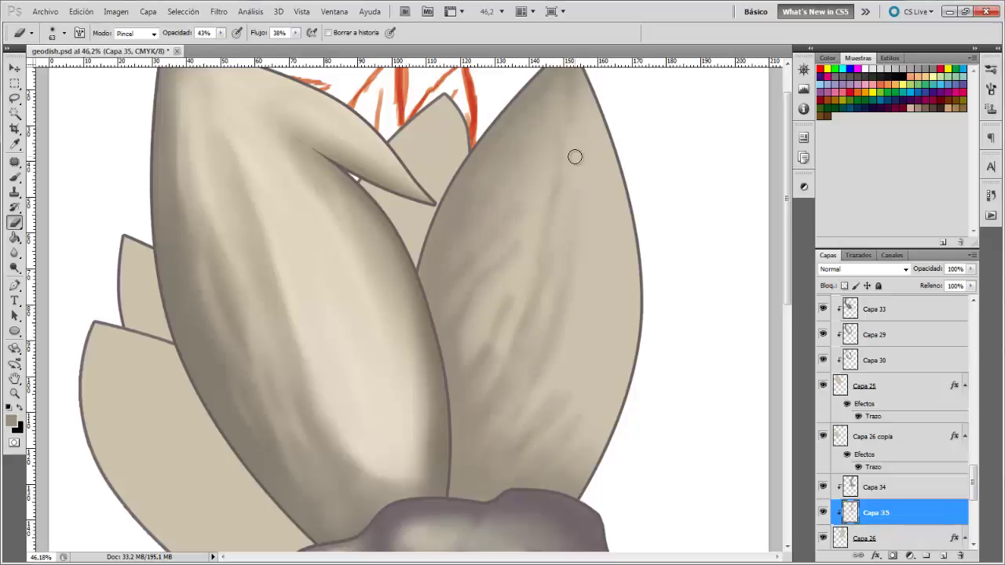
drag(970, 272, 956, 272)
- Fit the drawing on screen, enlarge the brush to 432 px, and start choosing a new foreground colour
double_click(14, 377)
click(15, 222)
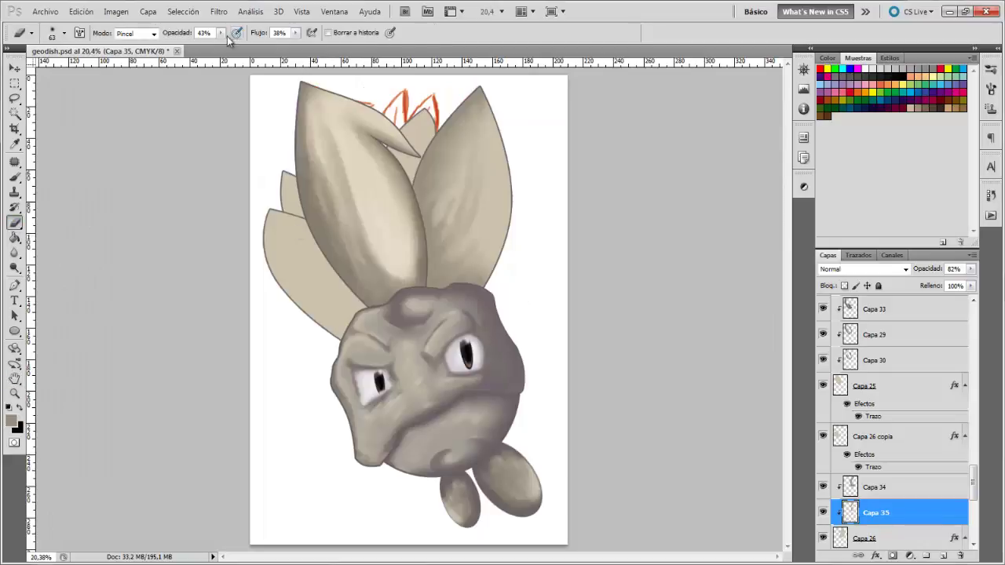
click(29, 37)
drag(95, 74, 127, 73)
click(466, 119)
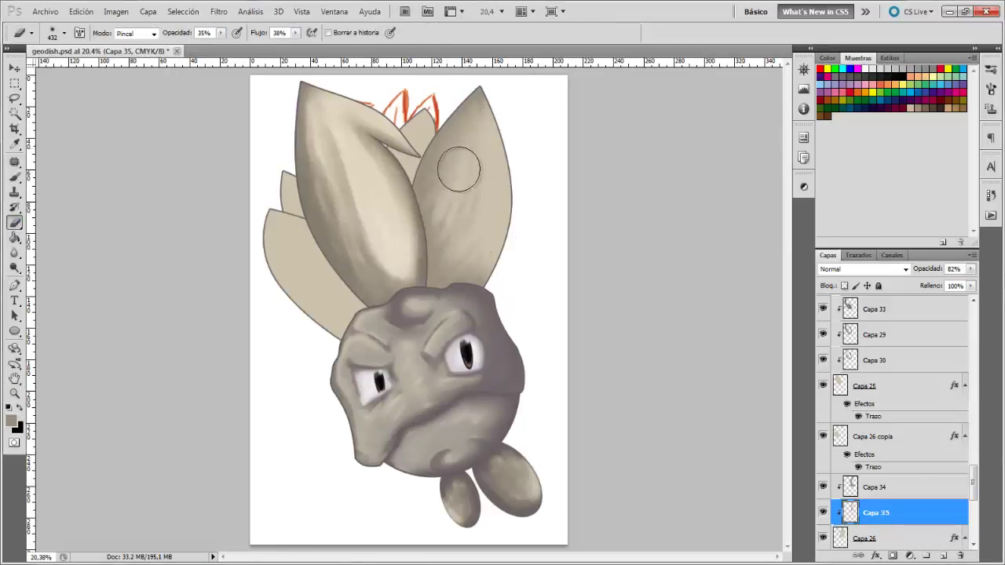
click(11, 422)
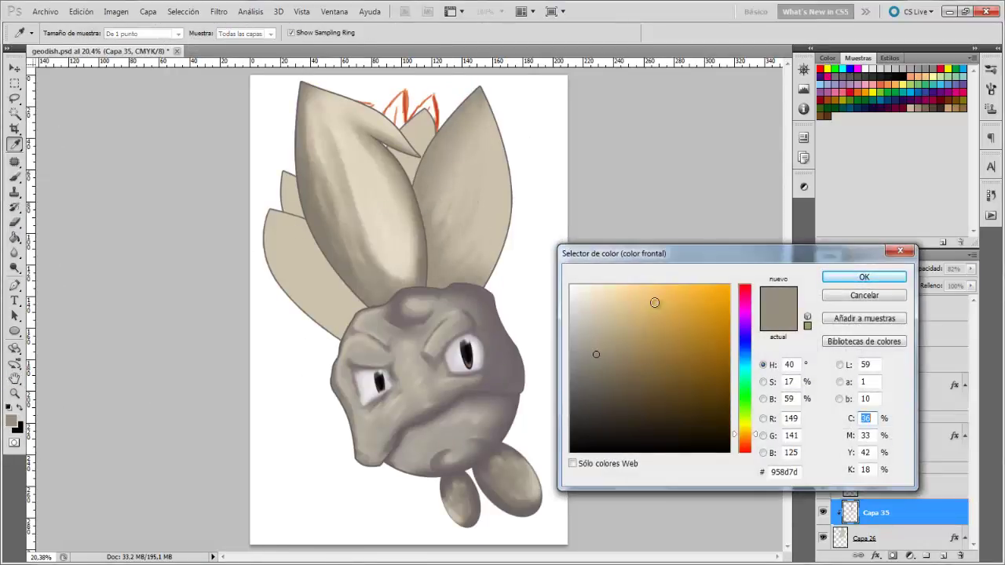
- Pick a lighter beige and paint cream highlight streaks down the right leaf on a new layer
click(592, 305)
click(864, 276)
click(943, 556)
click(29, 37)
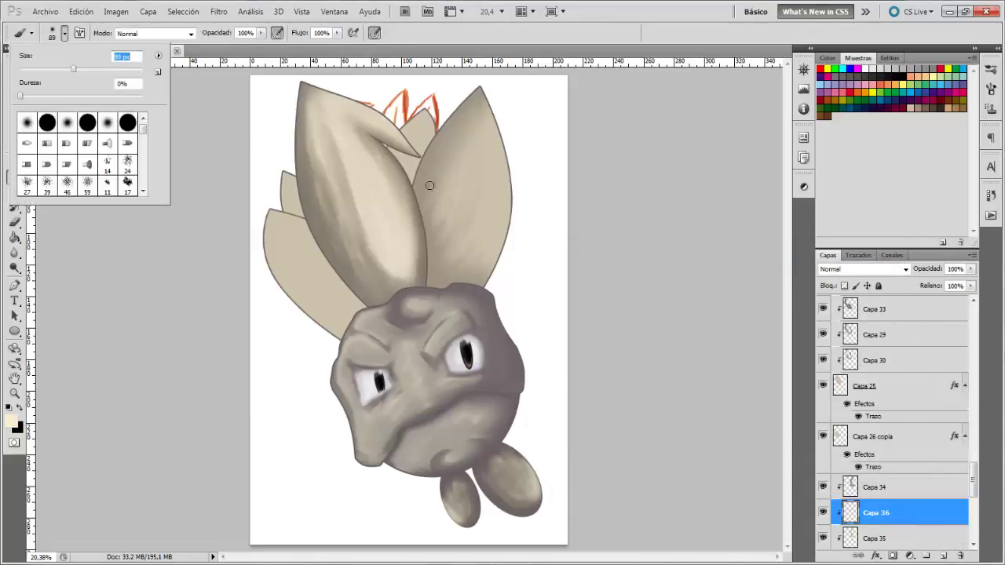
drag(414, 92, 615, 289)
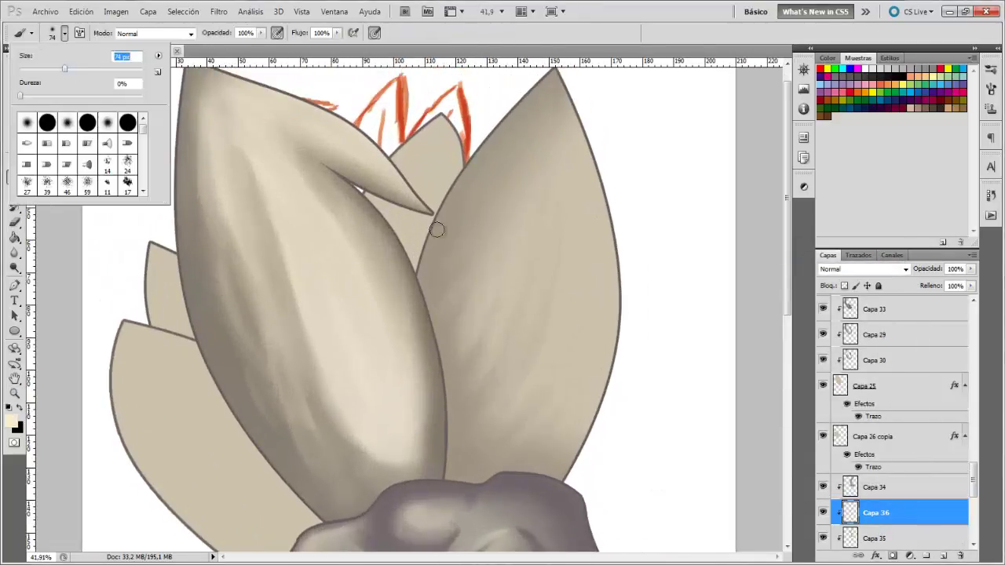
click(545, 105)
drag(545, 105, 487, 359)
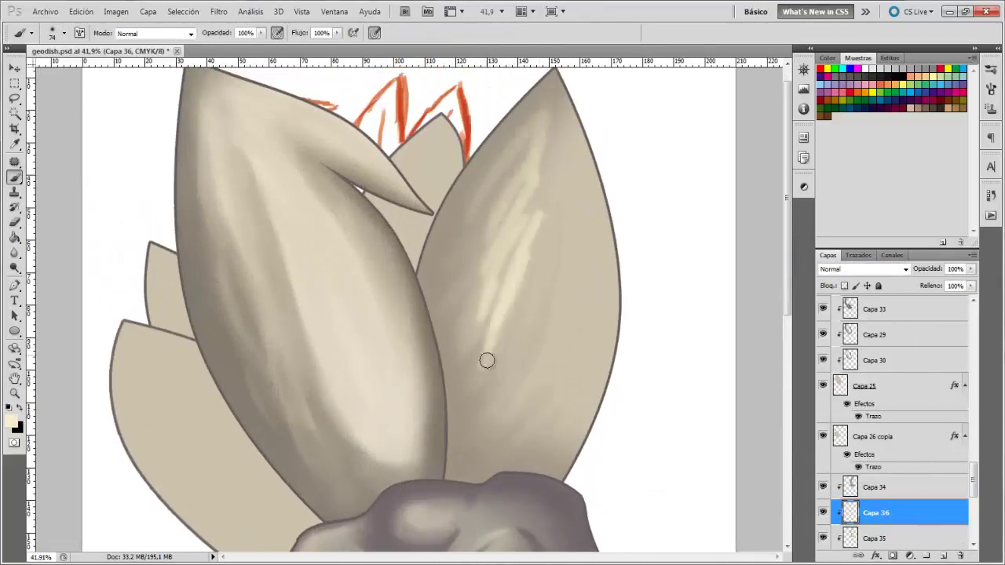
mouse_move(571, 118)
mouse_down()
mouse_move(574, 406)
mouse_move(597, 188)
mouse_move(559, 307)
mouse_move(605, 197)
mouse_move(586, 325)
mouse_move(563, 202)
mouse_move(514, 204)
mouse_move(518, 218)
mouse_up()
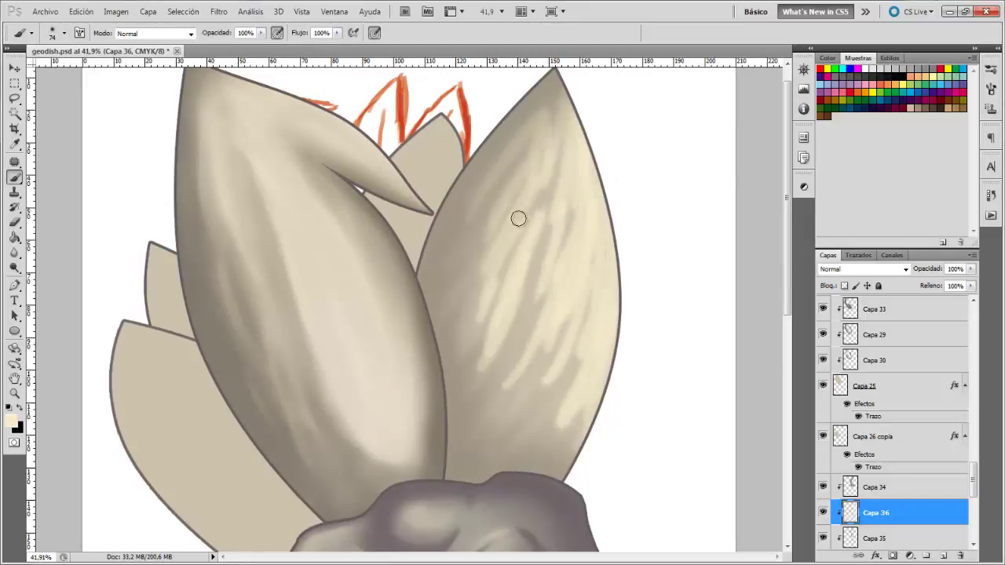
- Tone down the right leaf's highlight streaks with a size-73 eraser
key(e)
click(64, 33)
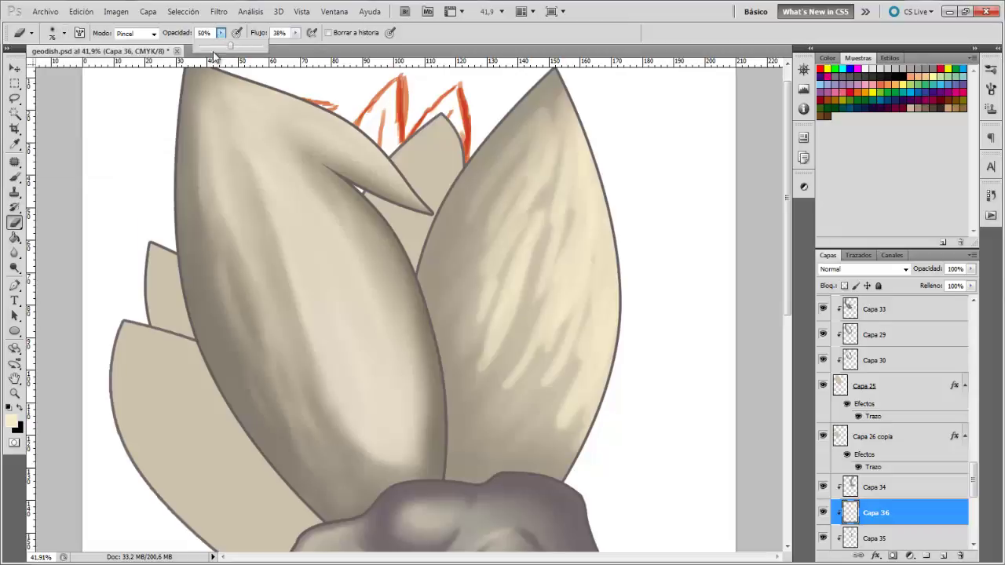
click(64, 33)
click(540, 105)
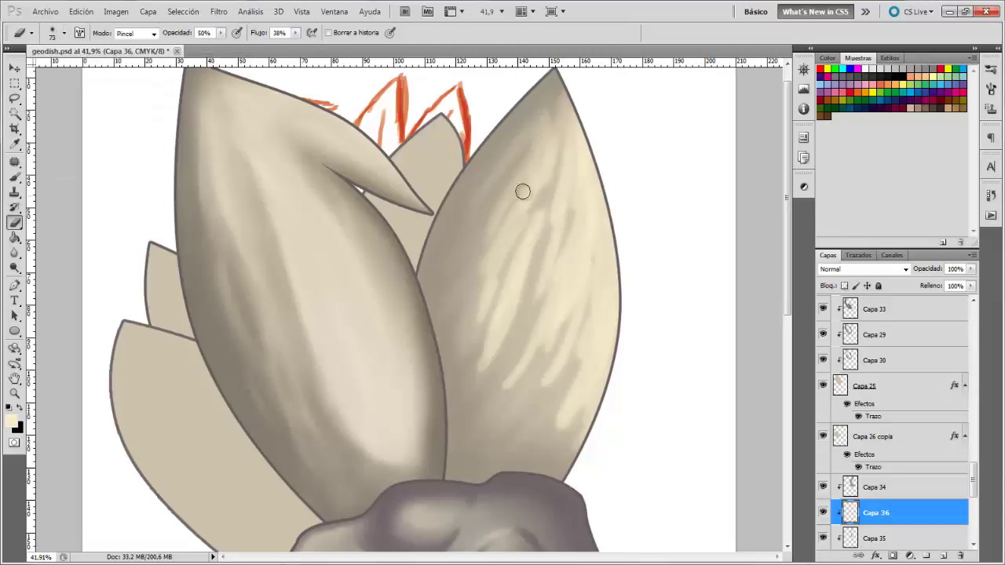
mouse_move(523, 192)
mouse_down()
mouse_move(490, 246)
mouse_move(494, 299)
mouse_up()
mouse_move(533, 180)
mouse_down()
mouse_move(560, 145)
mouse_move(547, 264)
mouse_up()
mouse_move(581, 184)
mouse_down()
mouse_move(557, 258)
mouse_move(534, 249)
mouse_move(477, 362)
mouse_up()
drag(515, 280, 488, 316)
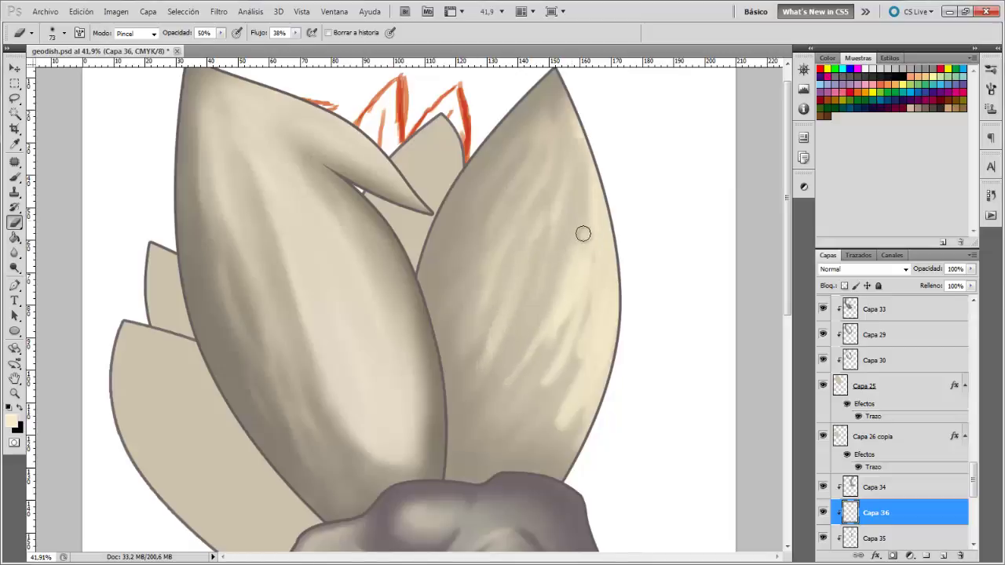
mouse_move(582, 233)
mouse_down()
mouse_move(586, 309)
mouse_move(547, 363)
mouse_move(595, 384)
mouse_move(556, 479)
mouse_move(561, 392)
mouse_up()
drag(562, 264, 527, 342)
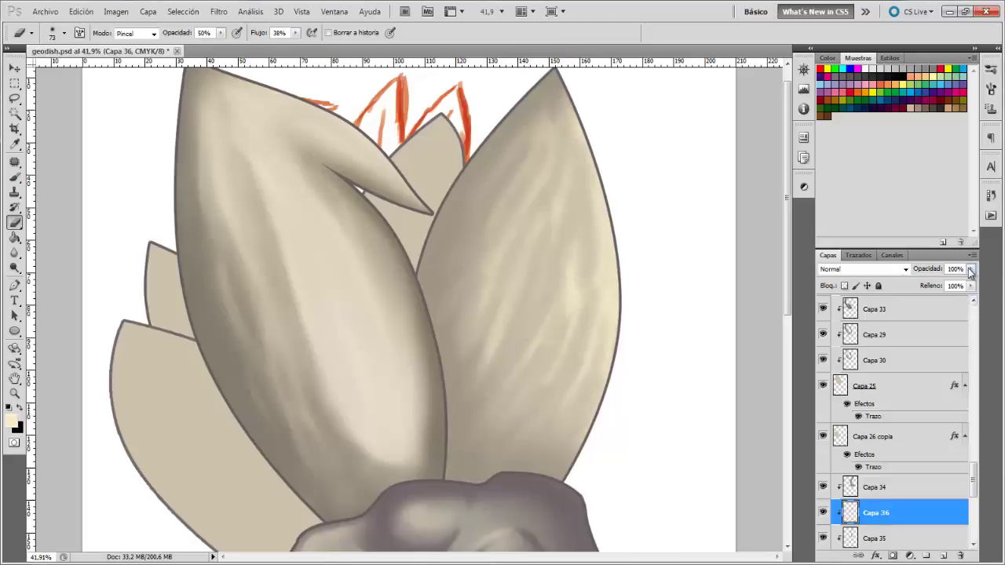
- Paint a broad glow on a new layer with a 422 px brush, set to Luz fuerte at 61%
click(944, 555)
key(b)
click(64, 33)
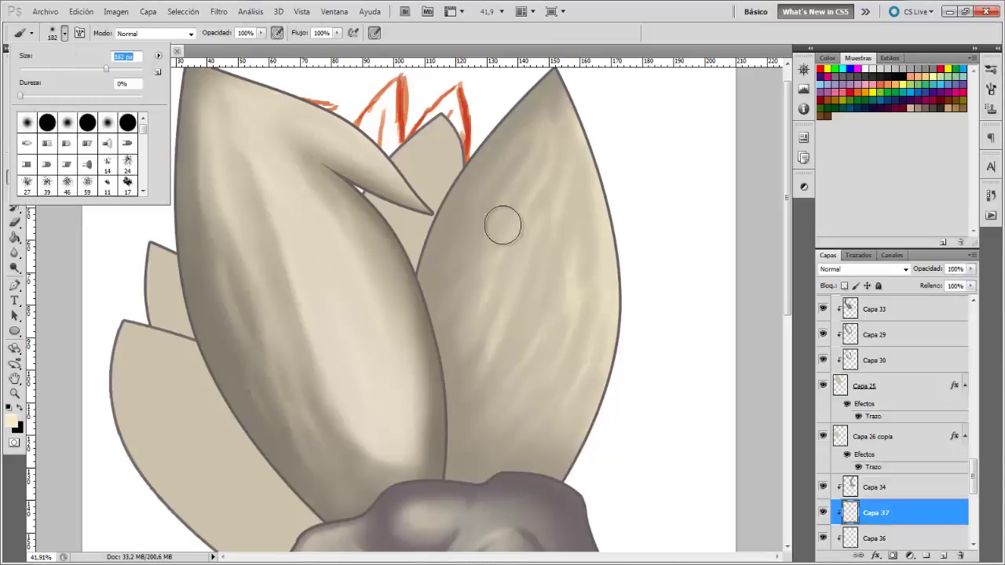
text(422)
drag(549, 100, 511, 269)
click(864, 268)
click(834, 202)
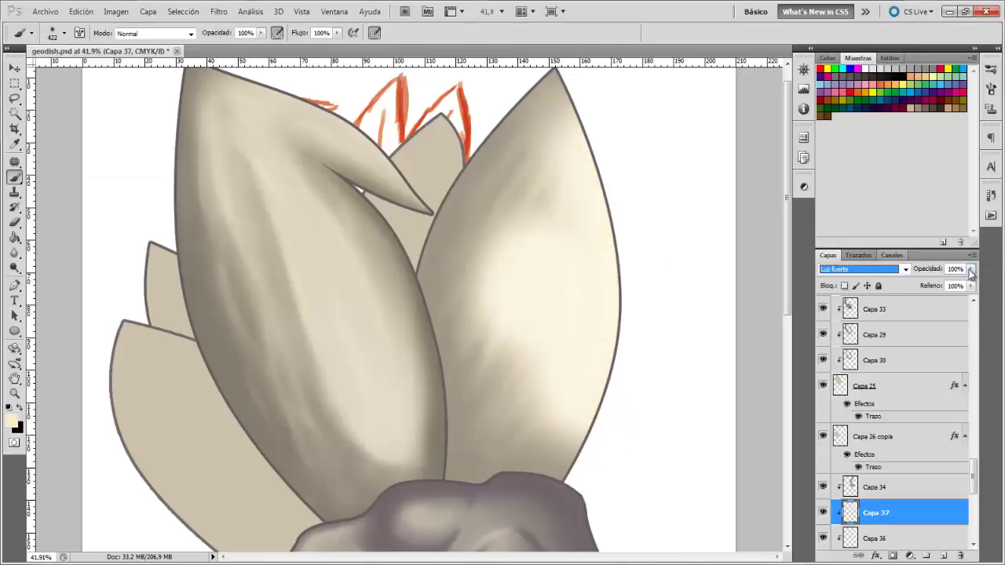
drag(971, 269, 939, 282)
- Erase parts of the glow and fit the whole drawing on screen
key(e)
mouse_move(529, 228)
mouse_down()
mouse_move(545, 193)
mouse_move(590, 352)
mouse_move(501, 215)
mouse_up()
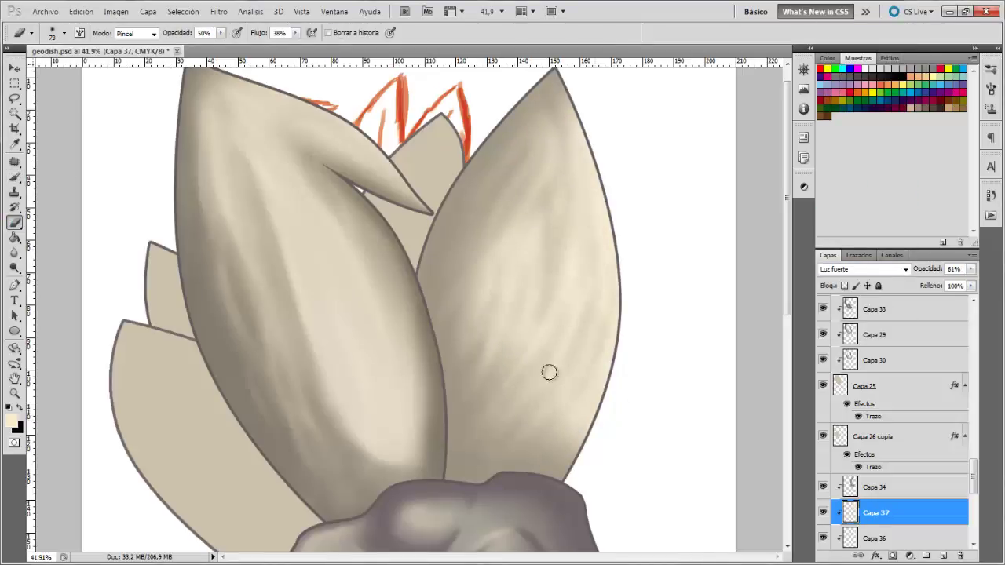
double_click(14, 379)
- Add a new layer above Capa 26 and pick a grey shading colour
click(14, 68)
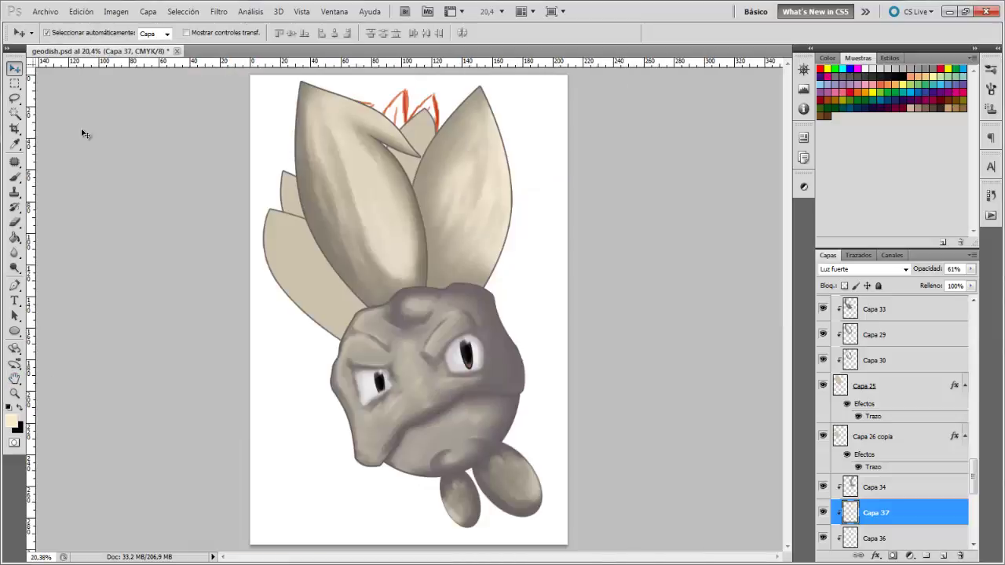
scroll(926, 535, down, 2)
scroll(926, 536, up, 2)
scroll(926, 536, down, 2)
click(926, 518)
click(943, 555)
key(b)
click(12, 421)
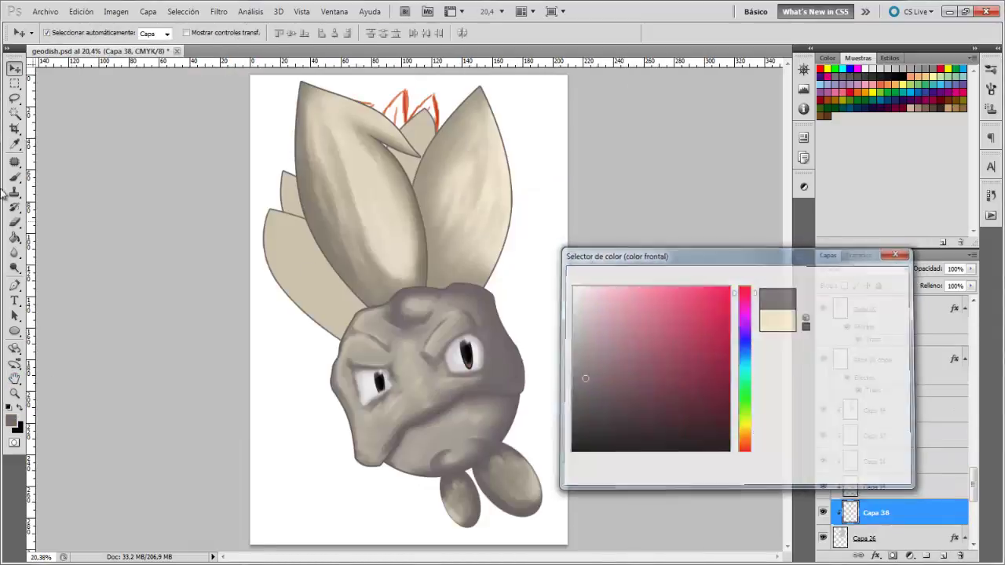
click(886, 281)
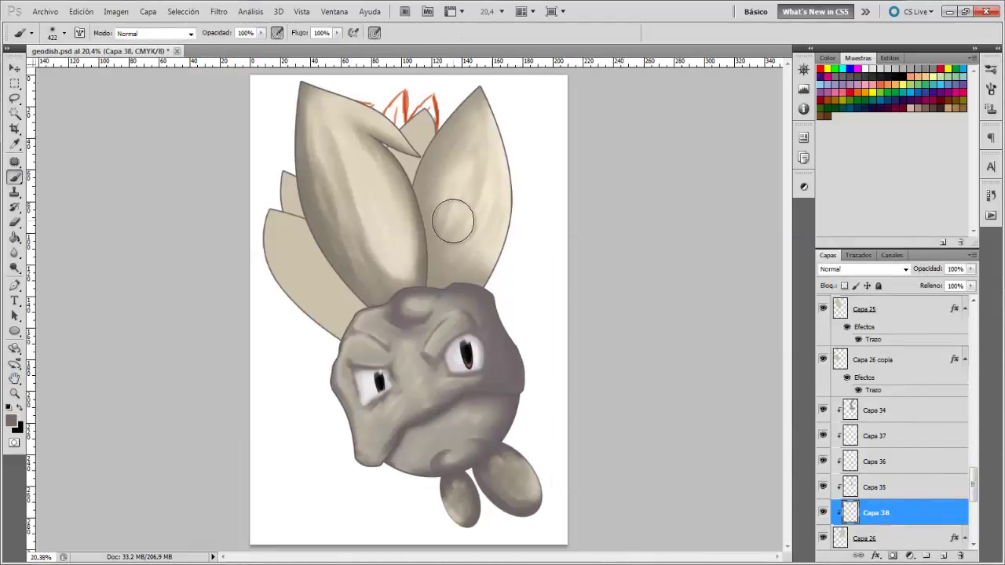
- Try Luz fuerte blending on the layer, revert to Normal, and lower its opacity
click(864, 268)
click(850, 183)
click(905, 268)
click(840, 7)
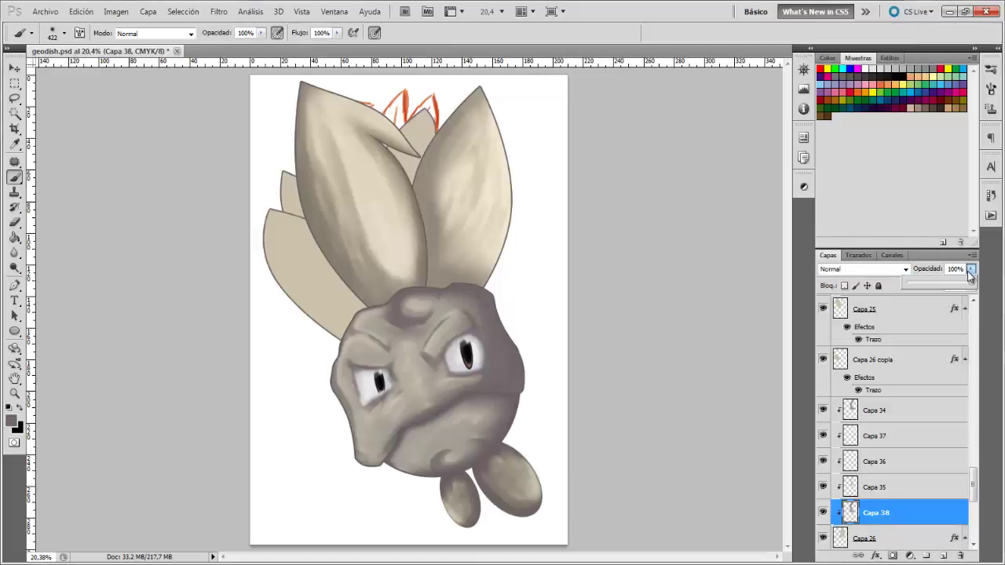
drag(970, 268, 942, 289)
- Paint a darker grey shadow where the leaves meet the head on a new layer at 35% opacity
click(11, 421)
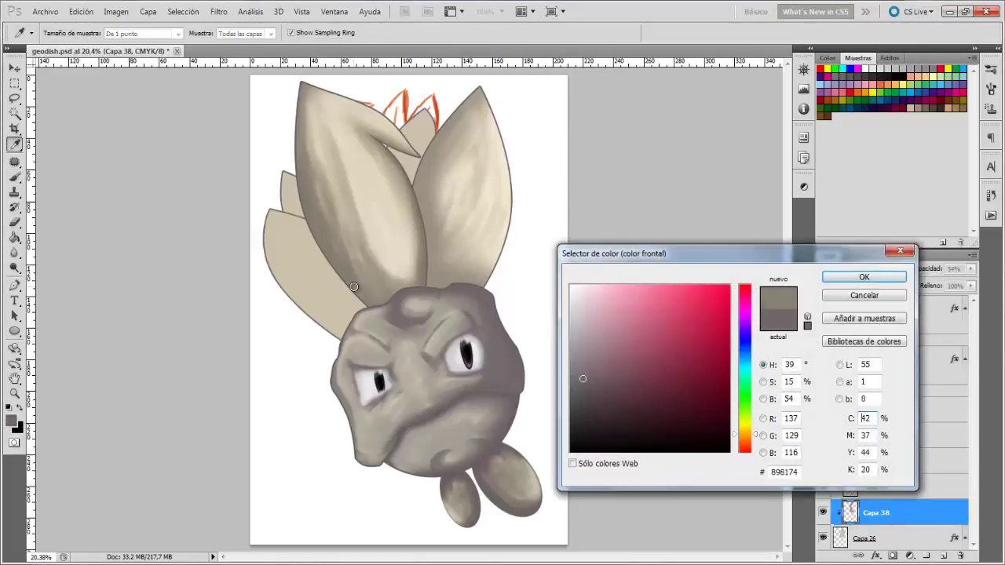
click(601, 409)
click(857, 271)
click(943, 555)
drag(400, 202, 455, 306)
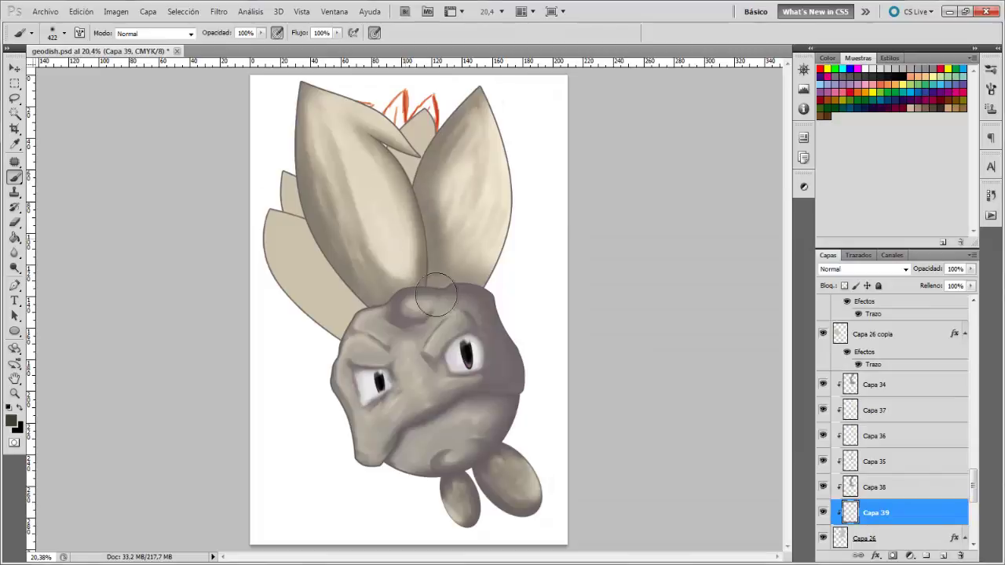
drag(970, 268, 925, 285)
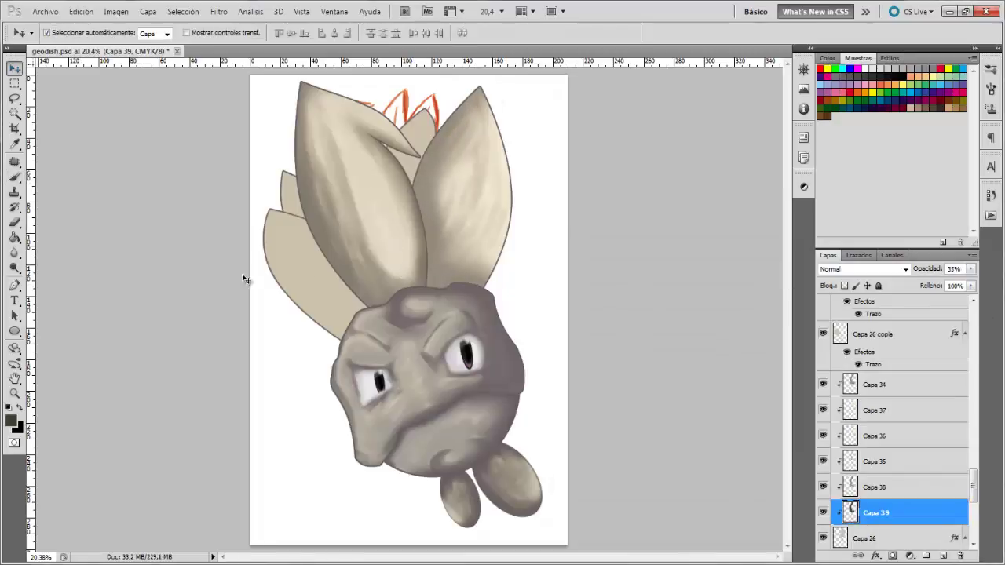
- Shade the left leaf near the head on a new layer above Capa 26 copia
click(875, 334)
click(943, 555)
drag(282, 211, 376, 353)
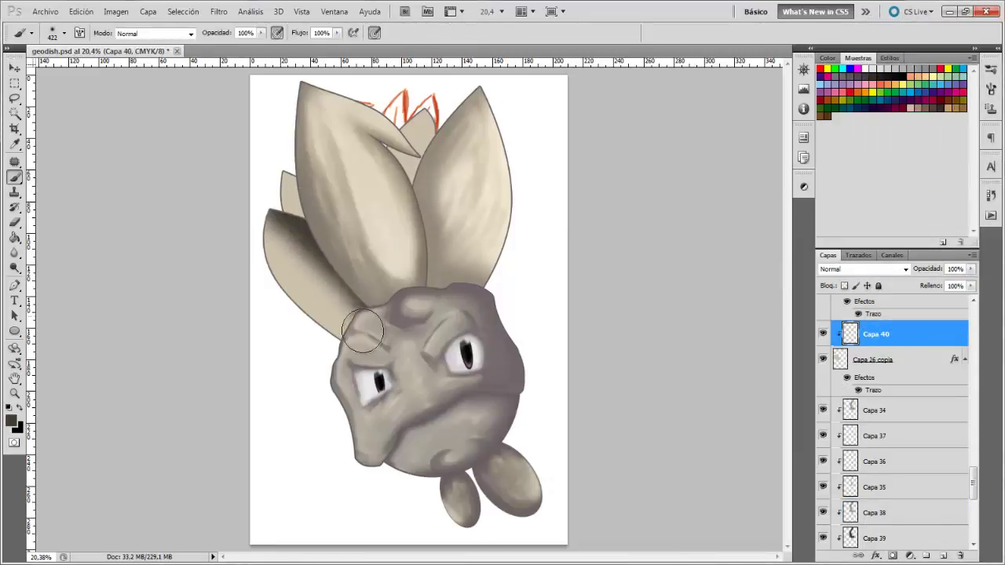
- Add another layer above Capa 26 copia and pick a lighter beige for the left leaves
click(876, 360)
click(943, 556)
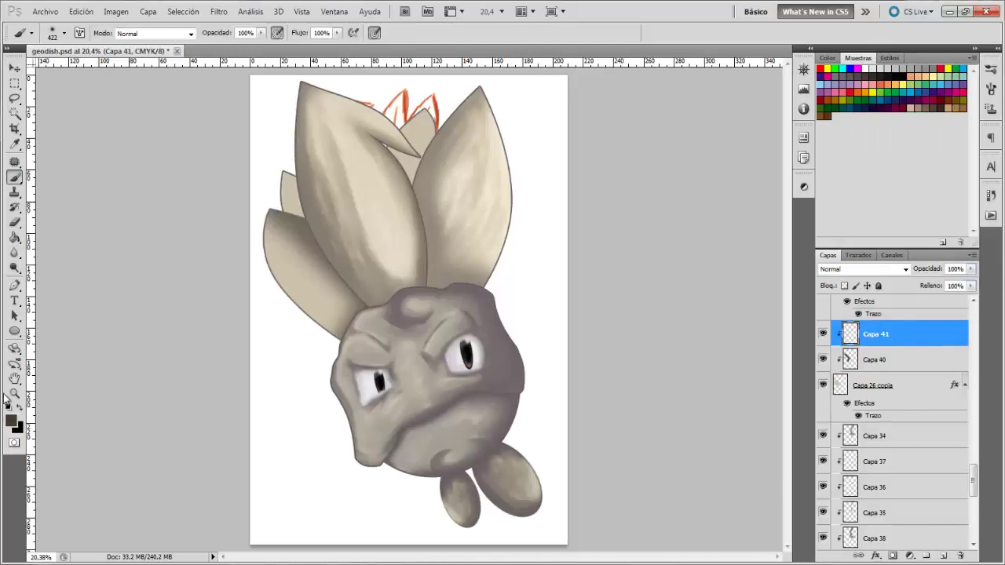
click(11, 420)
click(848, 281)
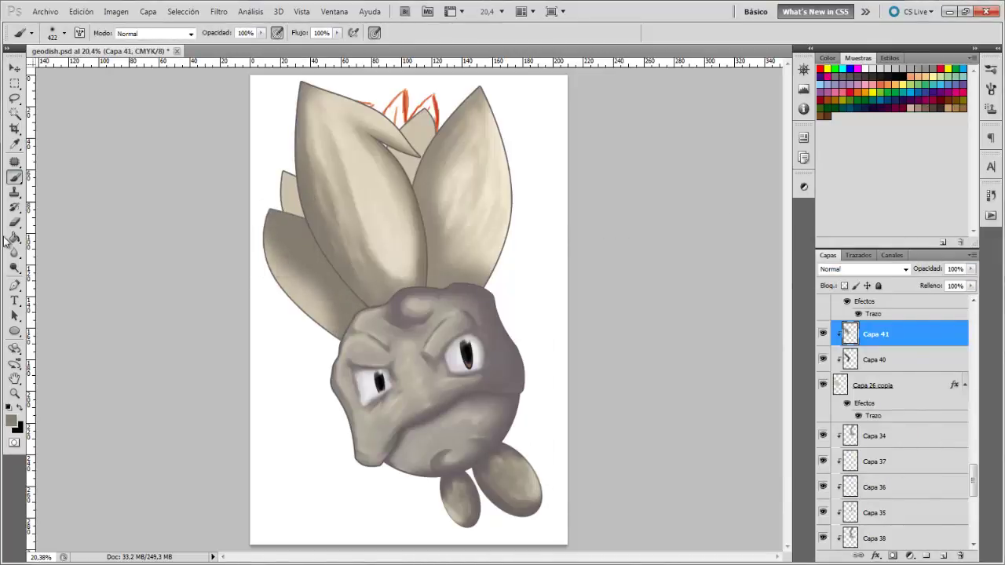
drag(408, 227, 440, 227)
click(64, 32)
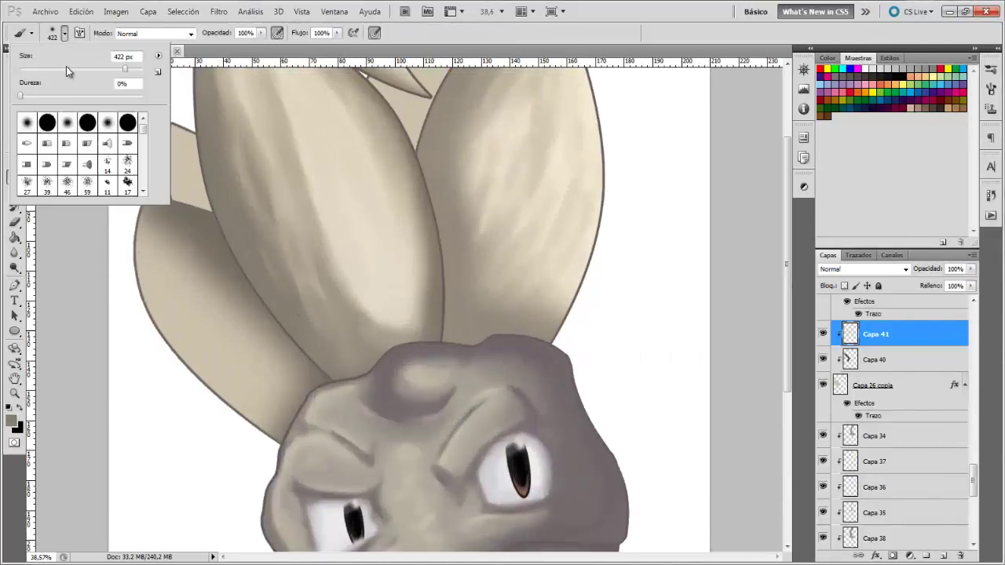
- Paint dark shading on the left leaf with an 88 px brush, then soften it with the eraser
click(174, 262)
drag(166, 236, 286, 393)
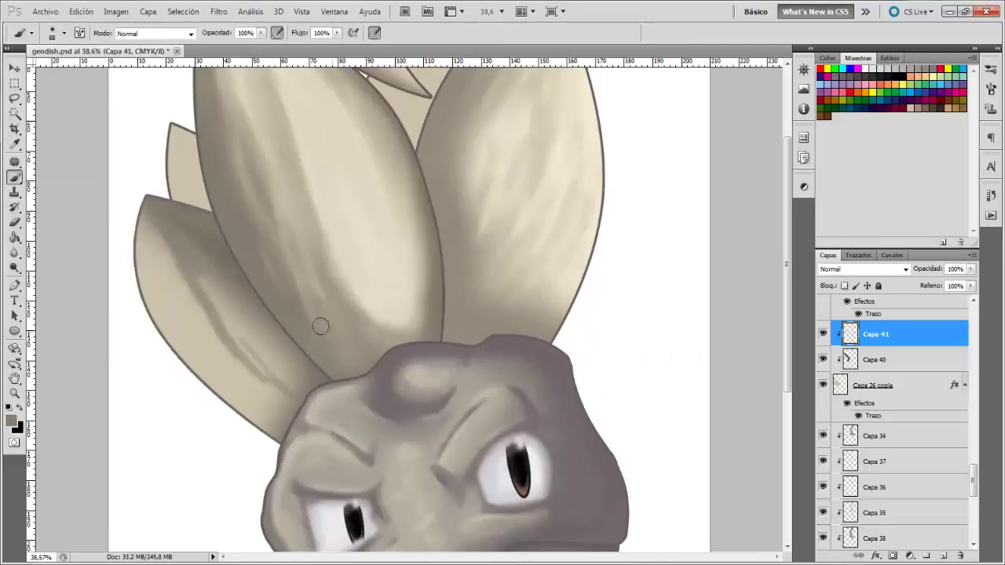
mouse_move(198, 277)
mouse_down()
mouse_move(294, 386)
mouse_move(282, 443)
mouse_move(269, 389)
mouse_up()
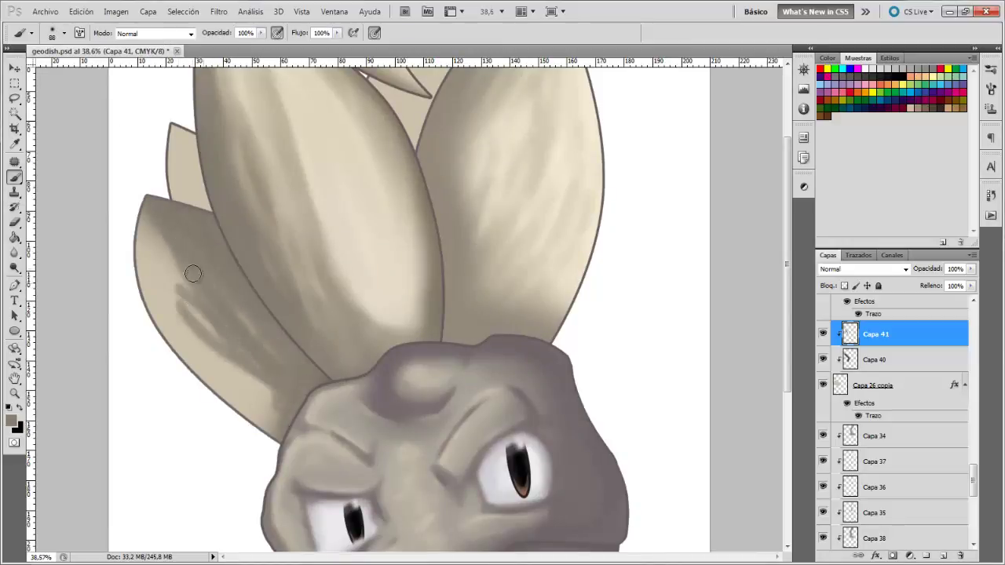
mouse_move(157, 298)
mouse_down()
mouse_move(139, 213)
mouse_move(275, 397)
mouse_up()
drag(196, 338, 307, 409)
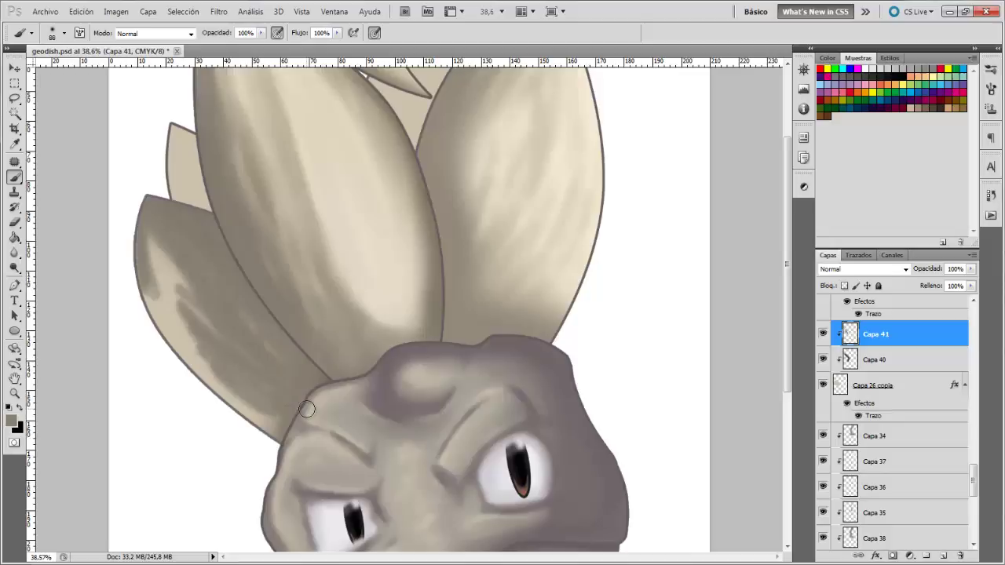
click(14, 222)
mouse_move(155, 232)
mouse_down()
mouse_move(139, 280)
mouse_move(228, 315)
mouse_up()
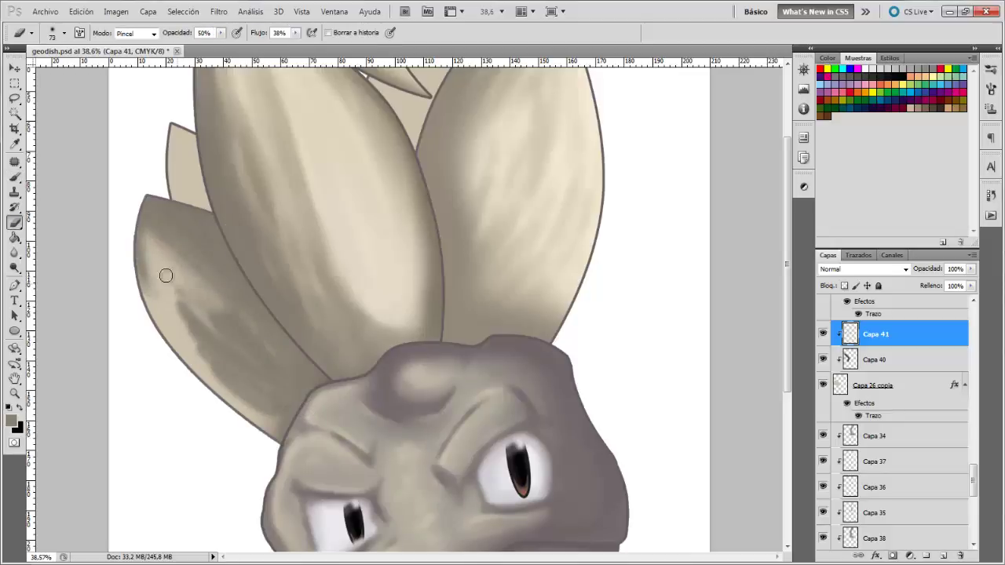
mouse_move(166, 276)
mouse_down()
mouse_move(197, 332)
mouse_move(274, 415)
mouse_move(291, 382)
mouse_move(240, 346)
mouse_move(180, 330)
mouse_move(247, 387)
mouse_up()
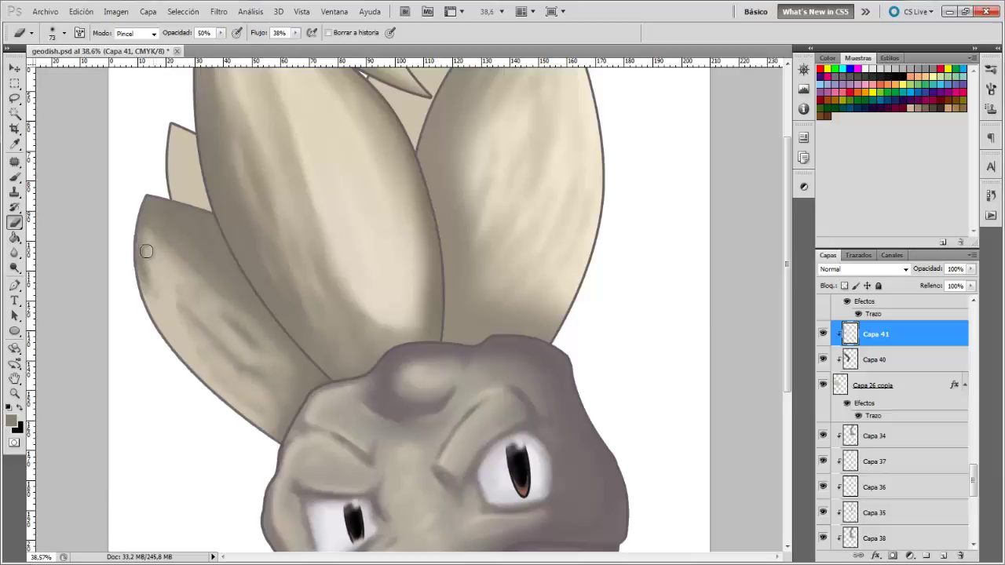
mouse_move(146, 251)
mouse_down()
mouse_move(161, 246)
mouse_move(152, 289)
mouse_up()
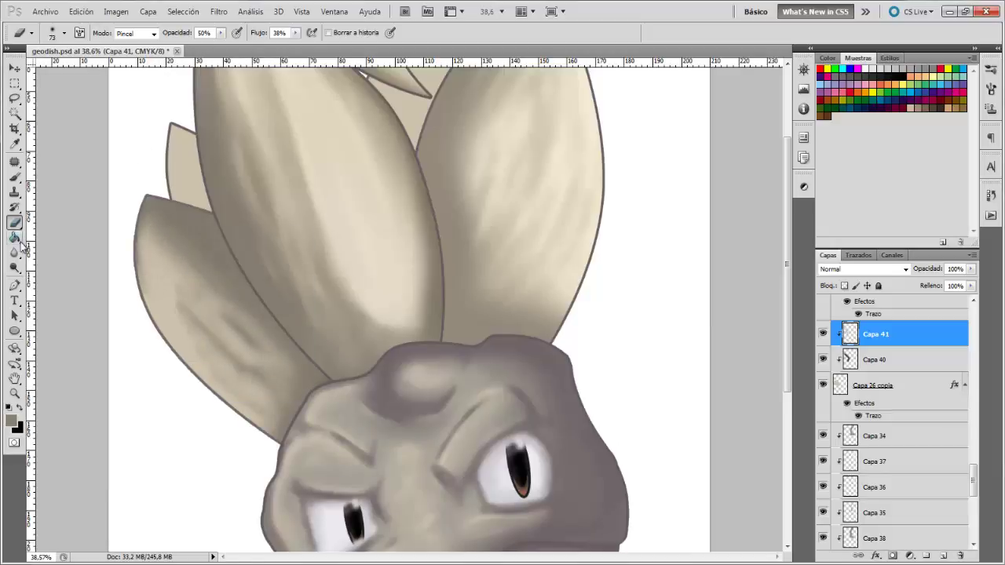
key(b)
- On new layer Capa 42, shade the left leaf's lower half in a lighter beige
ctrl+click(943, 555)
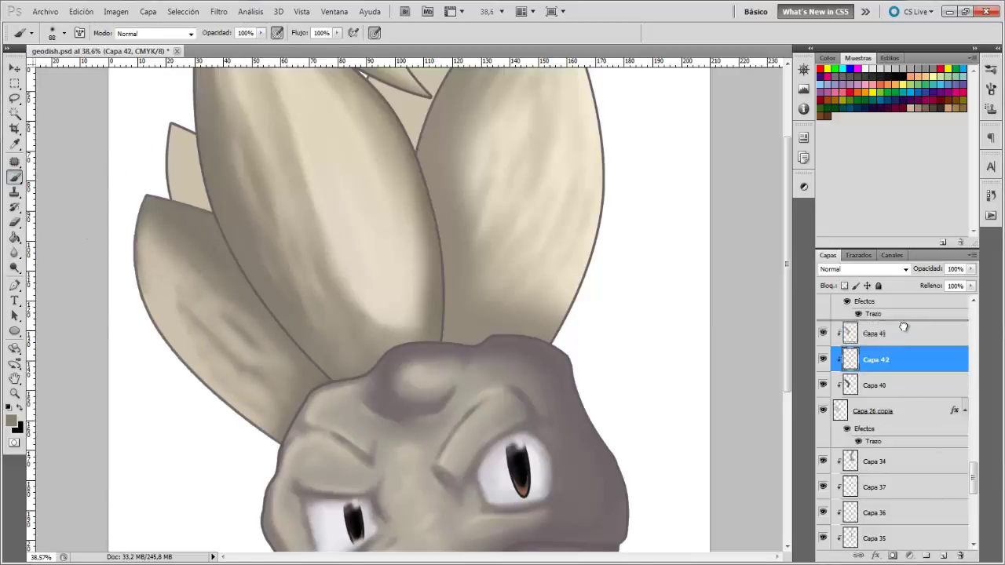
mouse_move(904, 327)
mouse_down()
mouse_move(904, 396)
mouse_move(876, 322)
mouse_up()
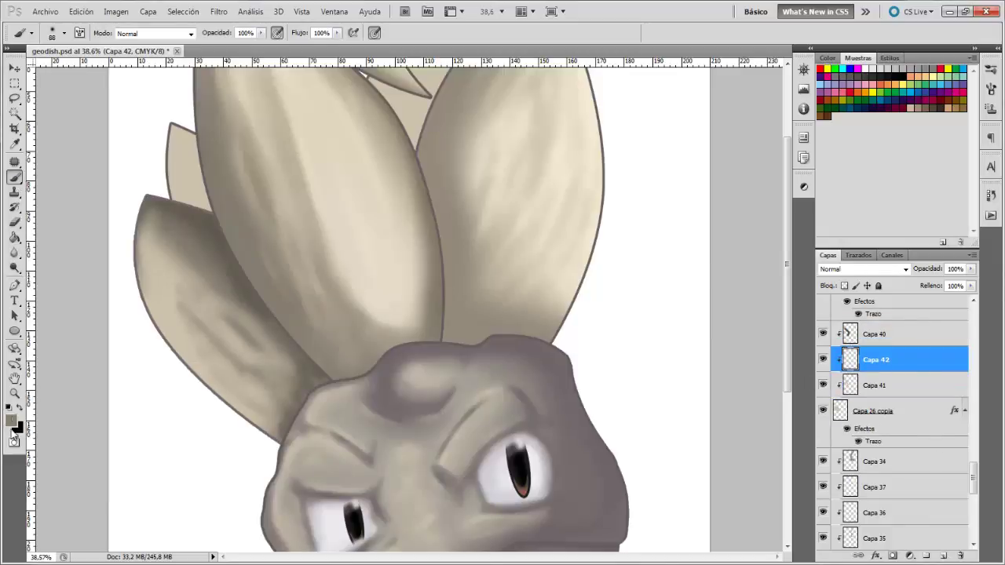
click(12, 424)
click(597, 345)
click(856, 273)
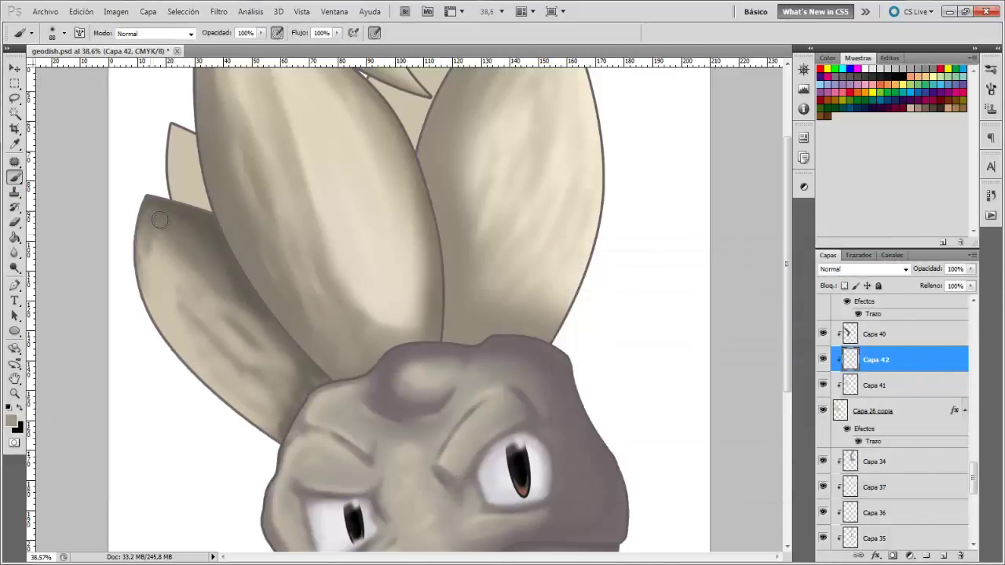
mouse_move(158, 220)
mouse_down()
mouse_move(236, 337)
mouse_move(220, 354)
mouse_move(310, 377)
mouse_up()
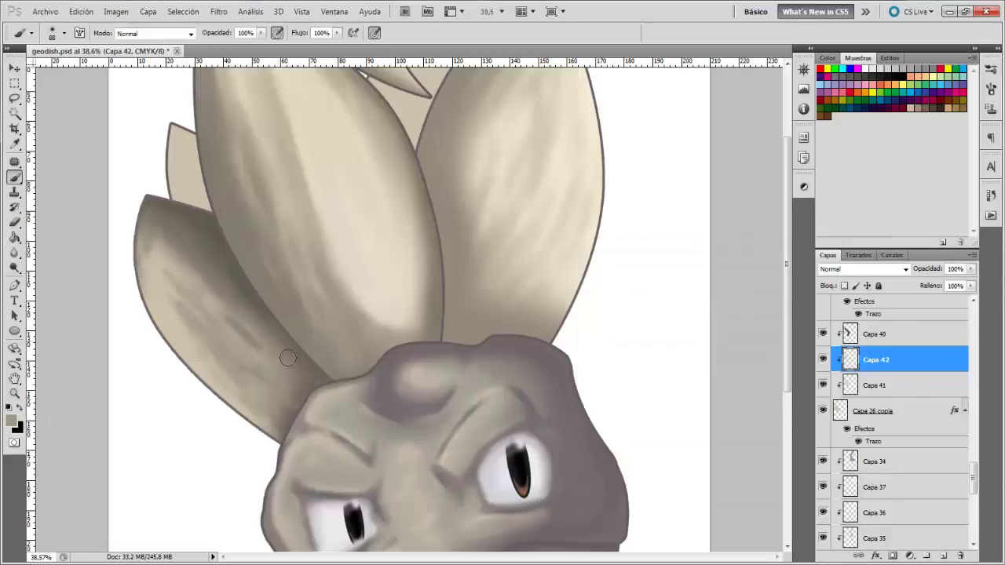
key(y)
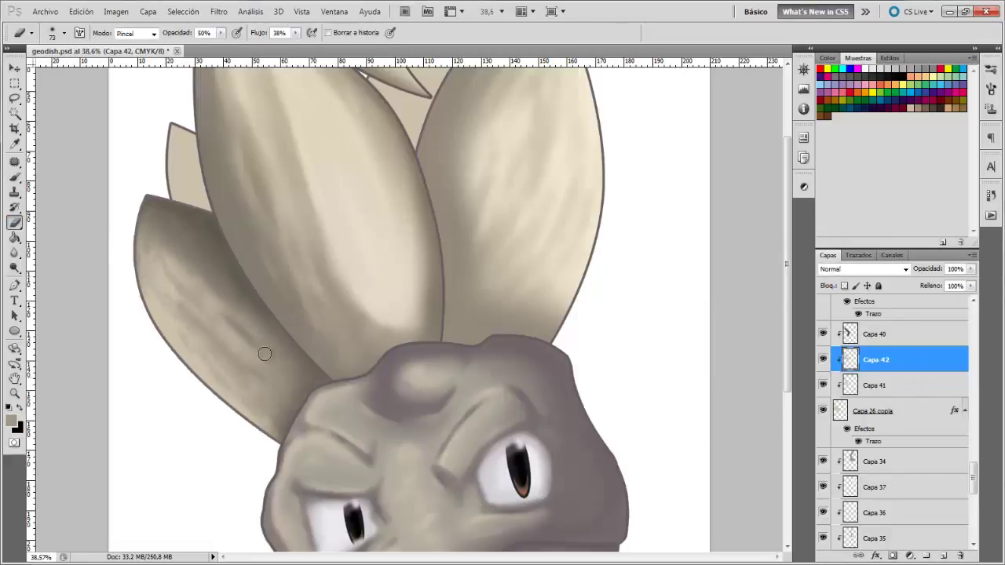
- Paint light strokes on new layer Capa 43, soften them, and set it to full opacity
click(943, 556)
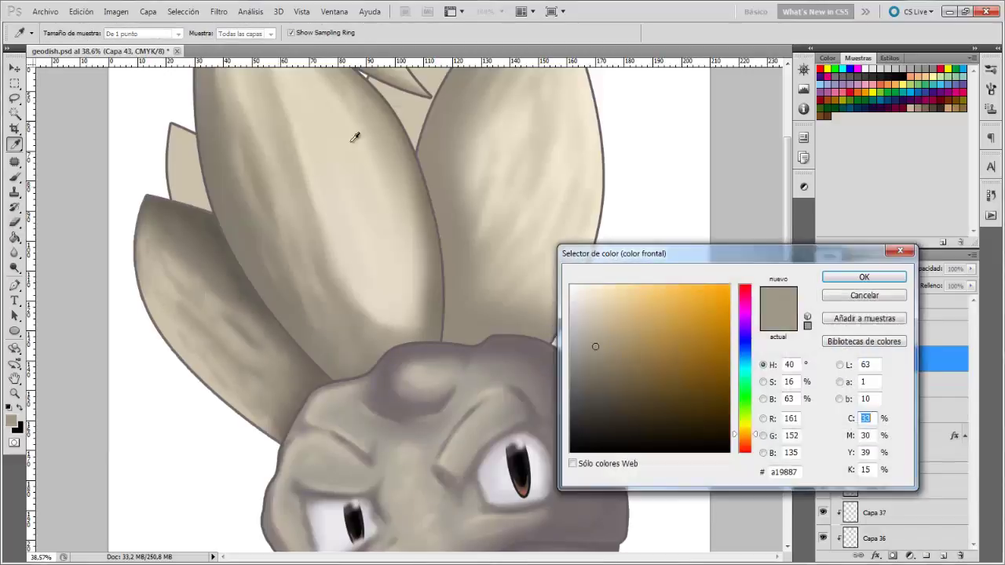
click(13, 179)
mouse_move(158, 208)
mouse_down()
mouse_move(152, 218)
mouse_move(229, 352)
mouse_move(184, 249)
mouse_move(283, 384)
mouse_move(161, 221)
mouse_move(219, 353)
mouse_up()
click(13, 223)
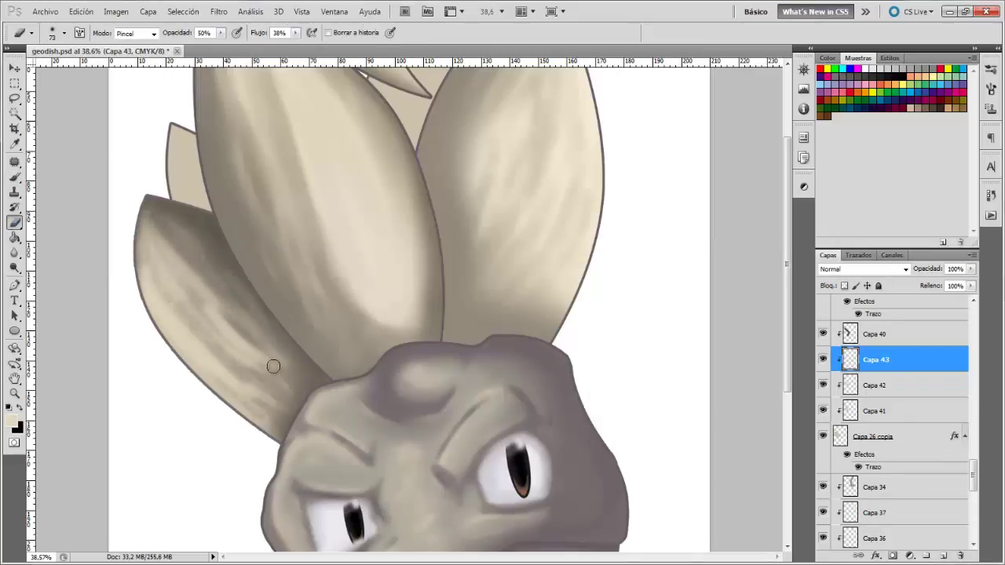
mouse_move(245, 401)
mouse_down()
mouse_move(165, 293)
mouse_move(148, 315)
mouse_up()
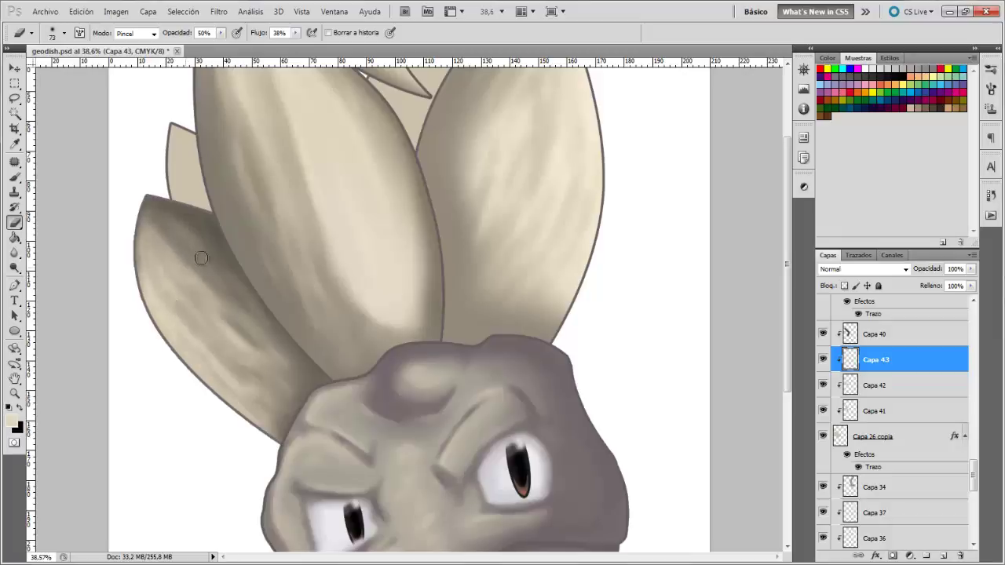
drag(958, 286, 971, 290)
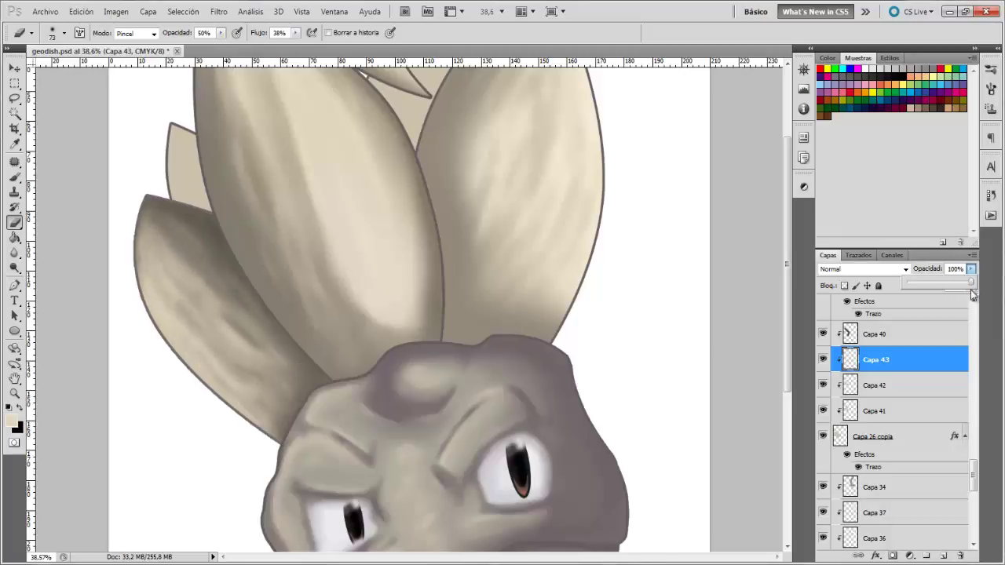
- Paint cream highlights on the lower-left leaf on a new layer set to Superponer at 50%
click(944, 556)
key(b)
click(59, 33)
click(13, 424)
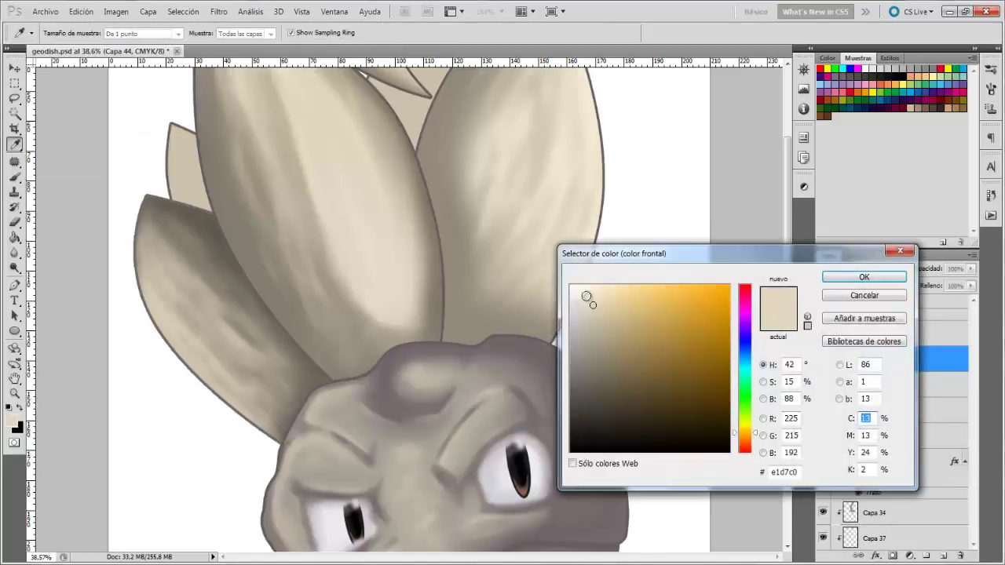
click(859, 273)
drag(137, 241, 251, 404)
drag(163, 306, 217, 332)
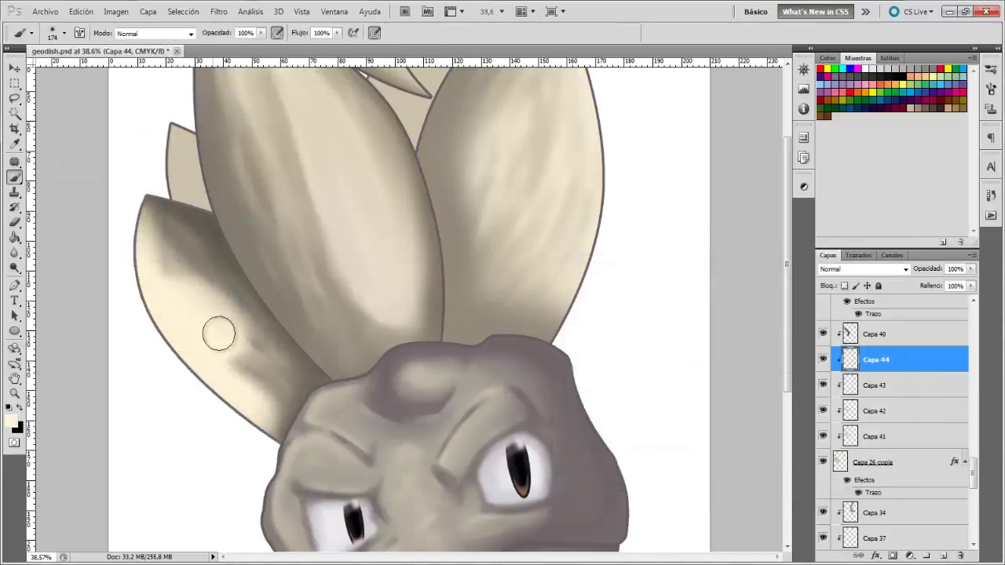
click(903, 268)
click(853, 162)
drag(971, 269, 946, 286)
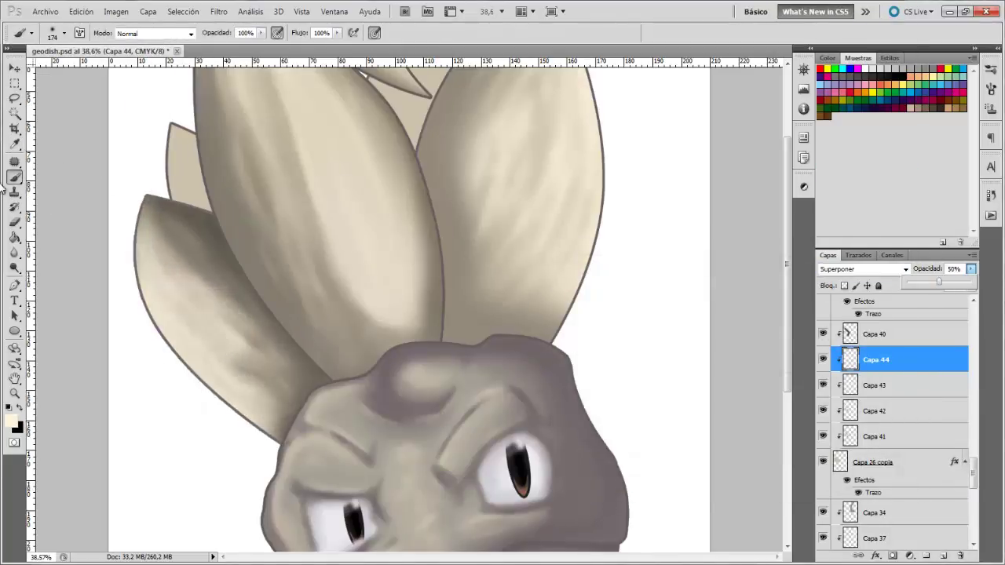
- Brush darker shading back across the lower-left leaf with the History Brush
click(65, 33)
click(14, 223)
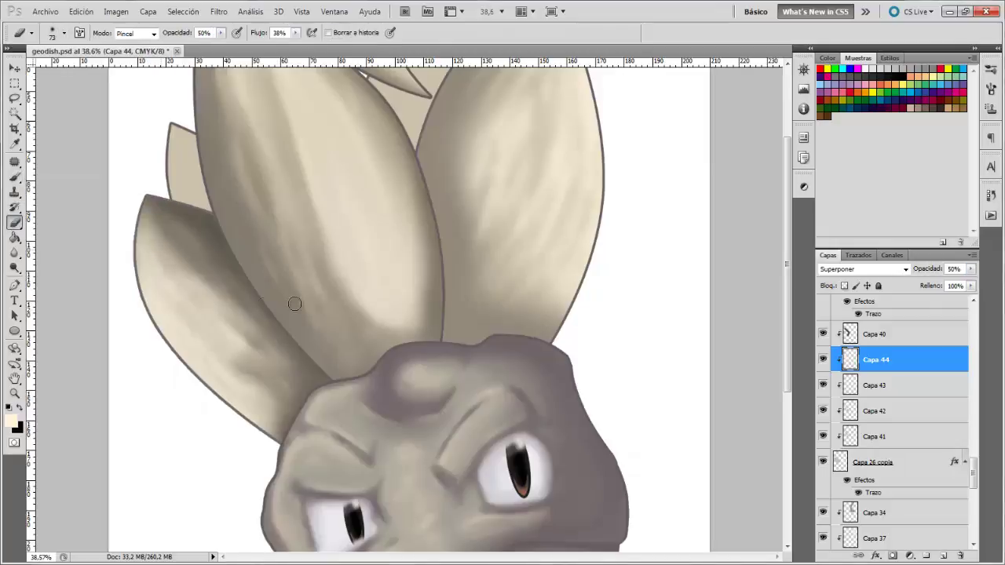
mouse_move(158, 267)
mouse_down()
mouse_move(204, 330)
mouse_move(233, 319)
mouse_move(161, 293)
mouse_move(234, 386)
mouse_up()
double_click(14, 378)
click(14, 393)
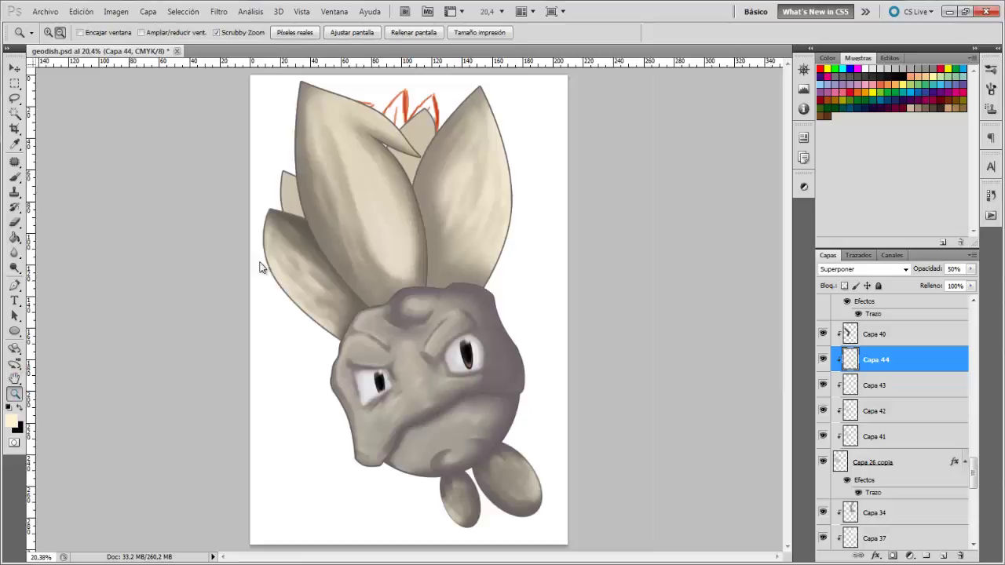
drag(259, 265, 330, 264)
key(v)
- On clipped layer Capa 45, outline the small leaf's edge in a sampled dark colour at about half opacity
click(951, 552)
right_click(864, 514)
click(853, 361)
key(i)
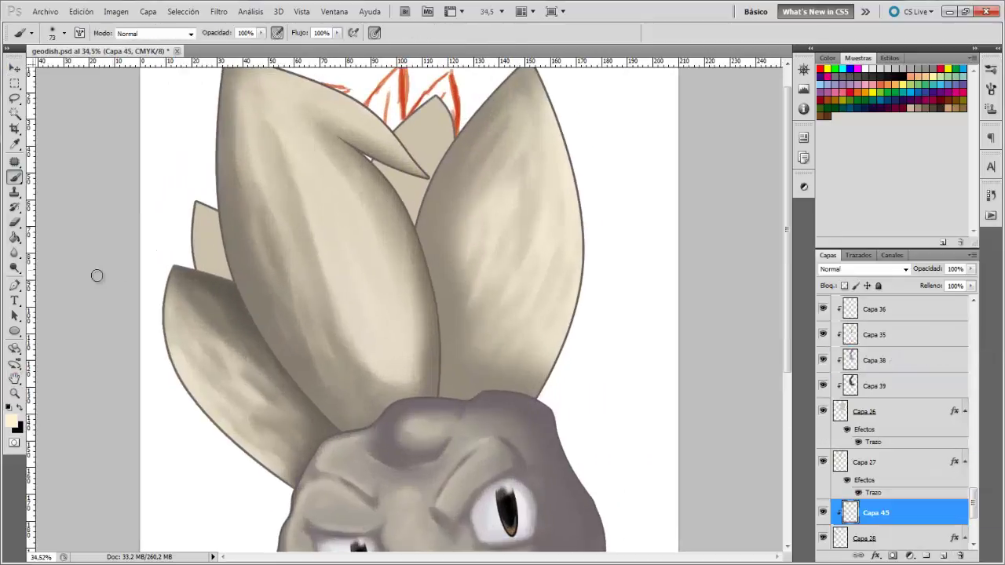
click(14, 422)
click(834, 281)
key(b)
click(65, 33)
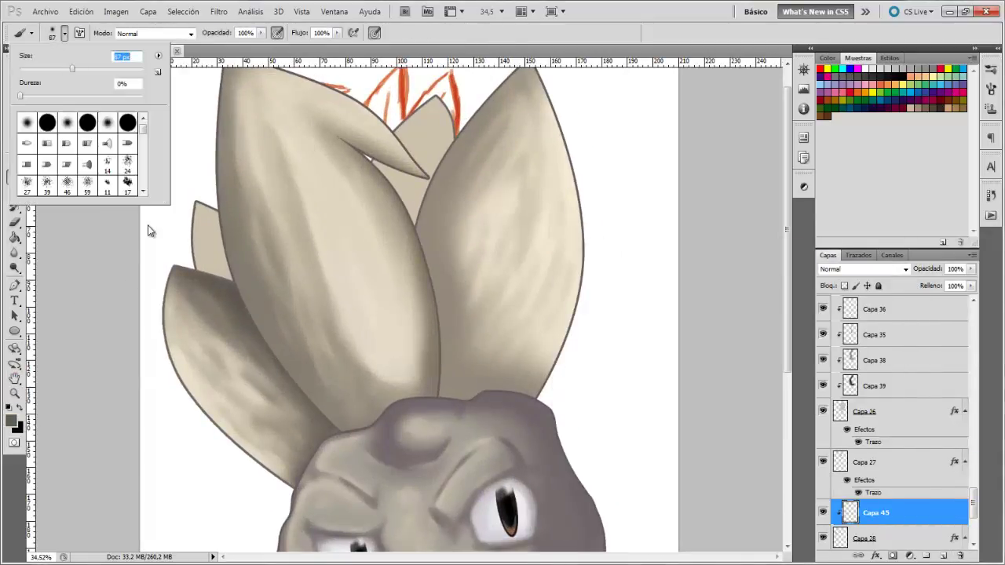
drag(202, 200, 239, 287)
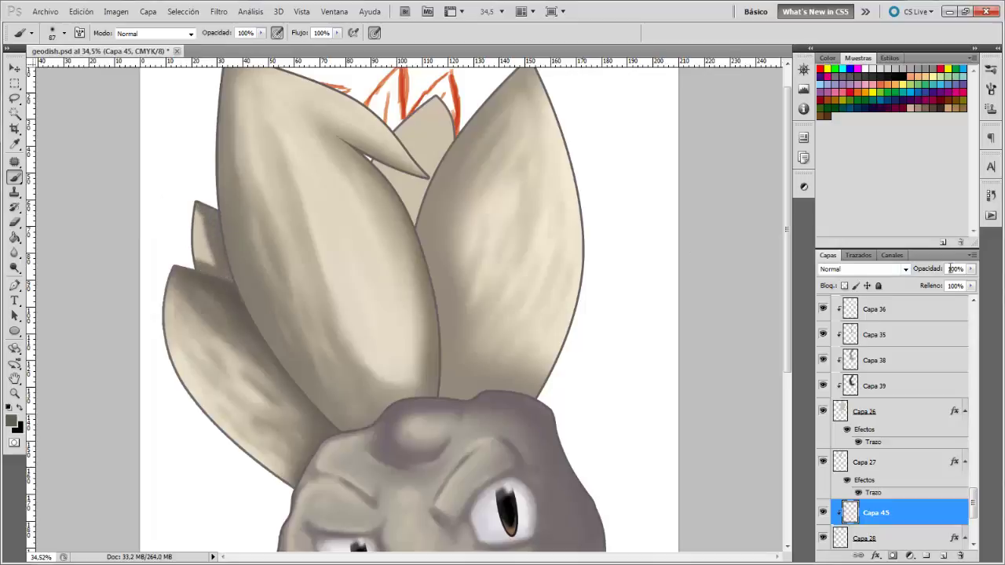
key(e)
drag(203, 213, 219, 259)
mouse_move(971, 269)
mouse_down()
mouse_move(963, 288)
mouse_move(972, 288)
mouse_up()
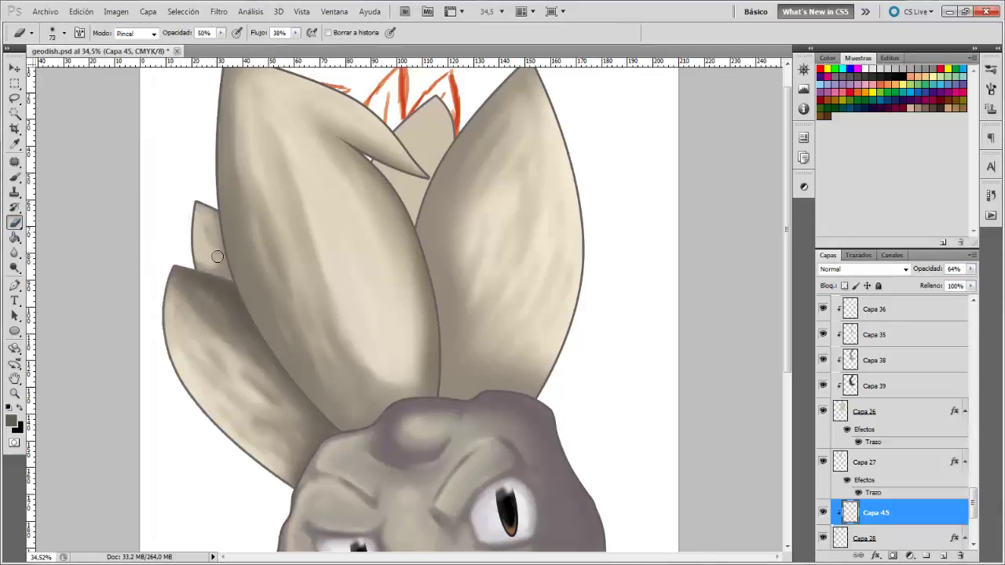
- Add clipped shading layers Capa 46 and Capa 47, working with a 129 px brush and soft eraser
key(ctrl+shift+alt+n)
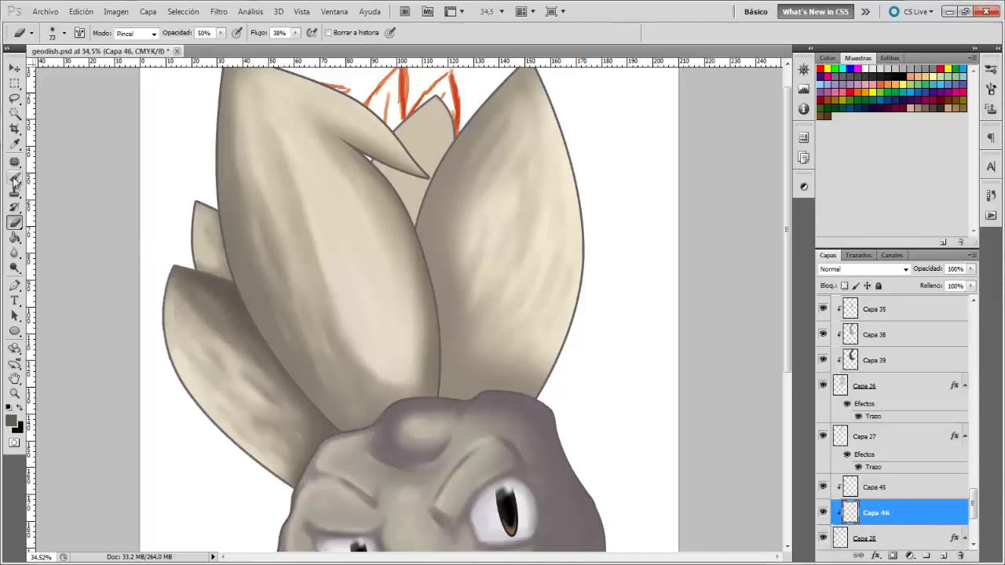
click(13, 178)
click(15, 224)
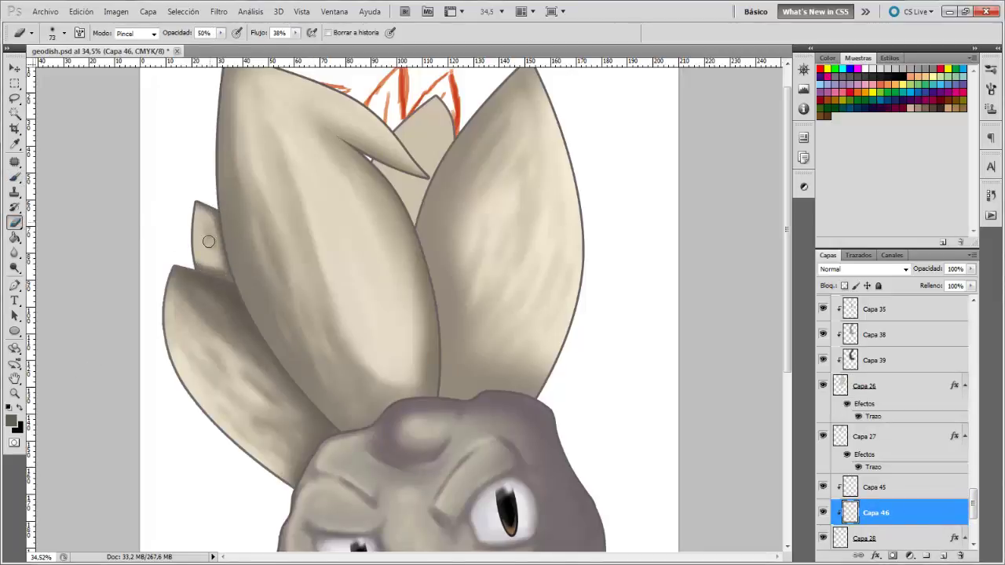
key(b)
key(e)
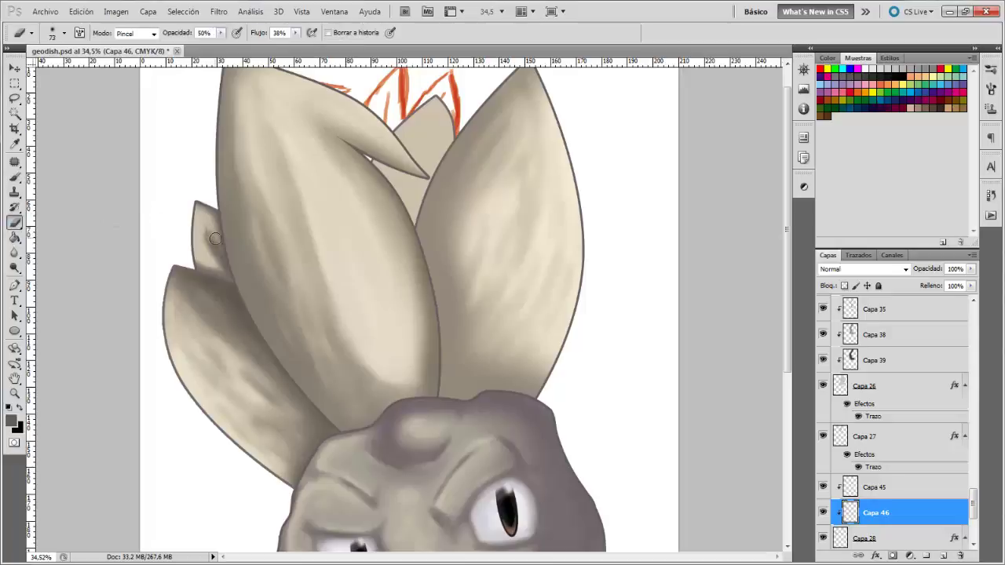
key(b)
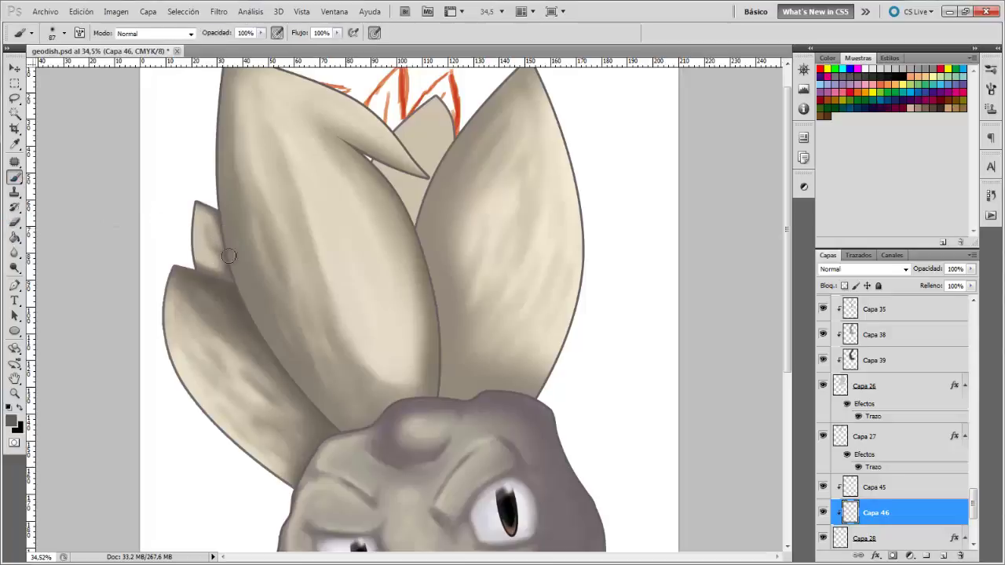
click(944, 555)
click(64, 33)
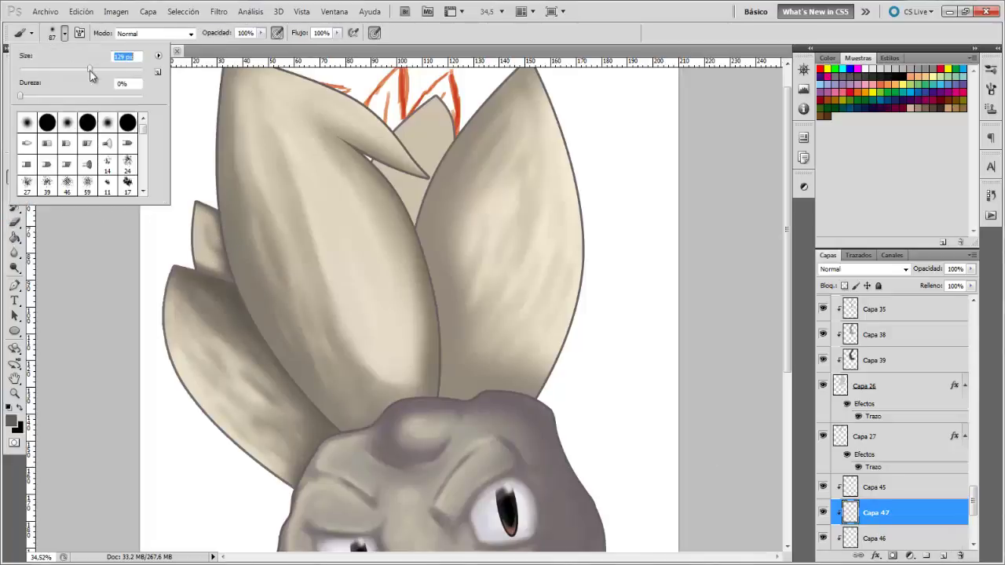
key(e)
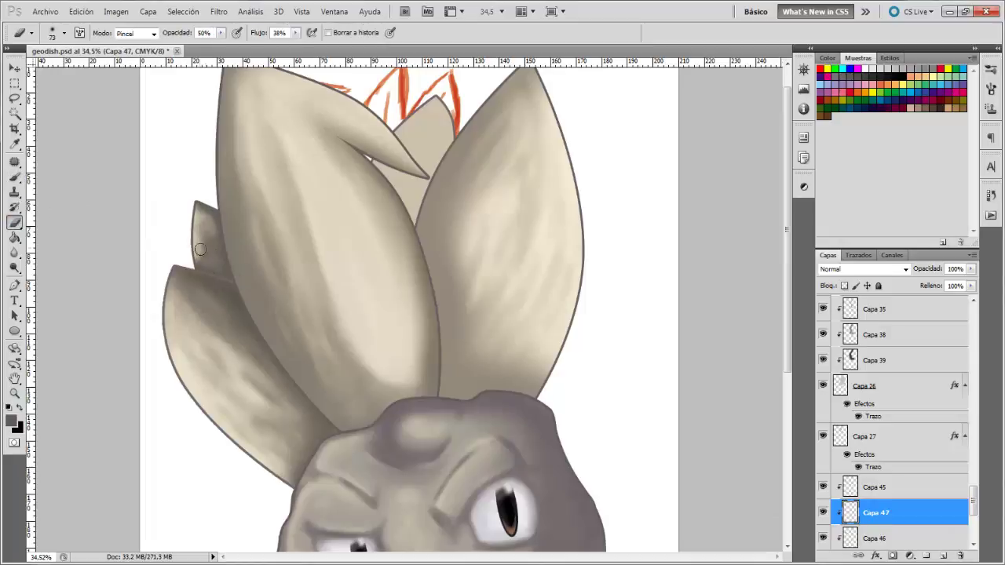
- Add Capa 48 painted in light beige sampled from the leaves, at 68% opacity
click(943, 555)
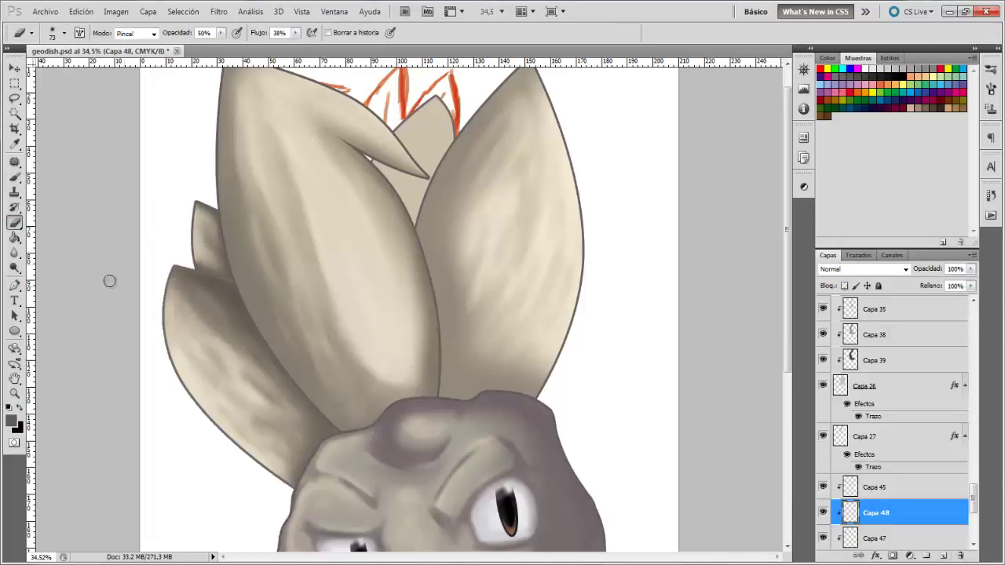
click(12, 421)
click(269, 252)
key(Return)
key(b)
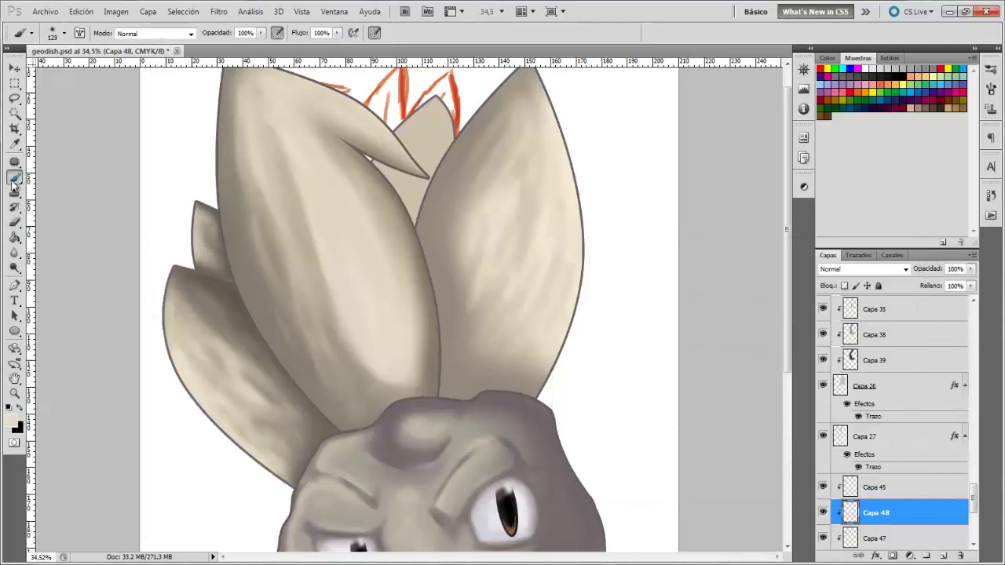
click(970, 269)
drag(970, 288, 951, 287)
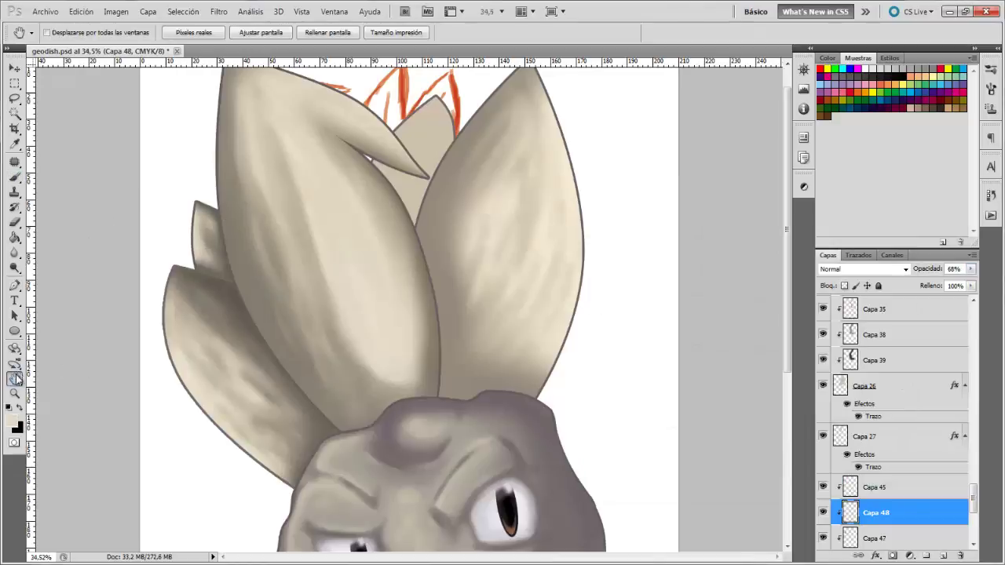
double_click(14, 377)
click(875, 436)
- Paint a grey shadow under the leaf tip on a new layer clipped to Capa 27, then soften it
click(943, 555)
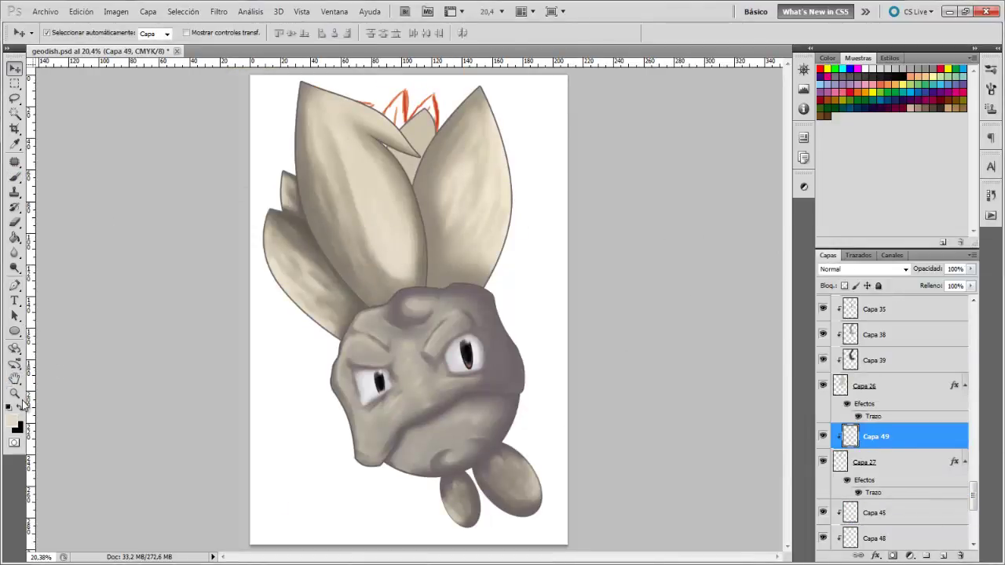
key(z)
drag(396, 123, 471, 126)
key(b)
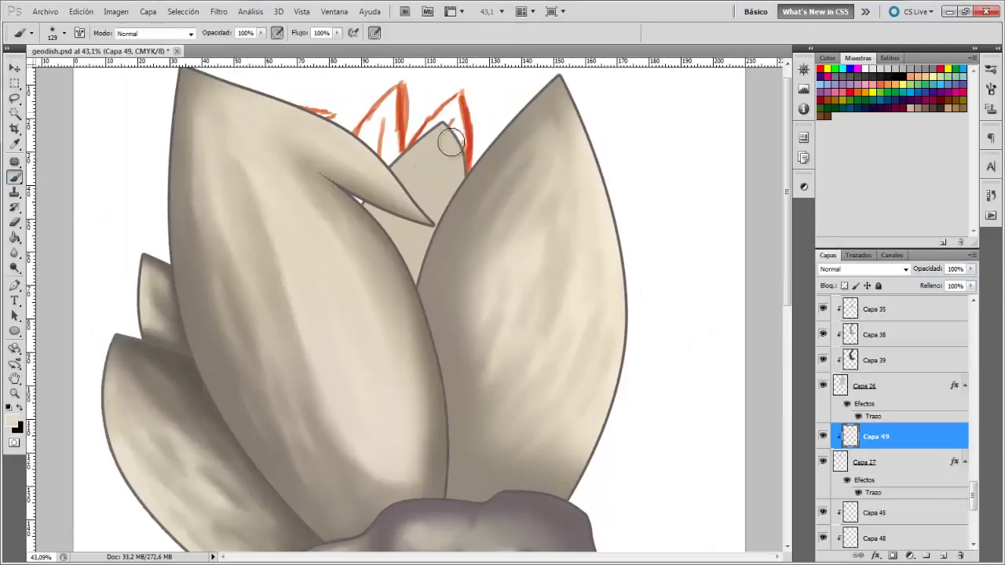
click(903, 462)
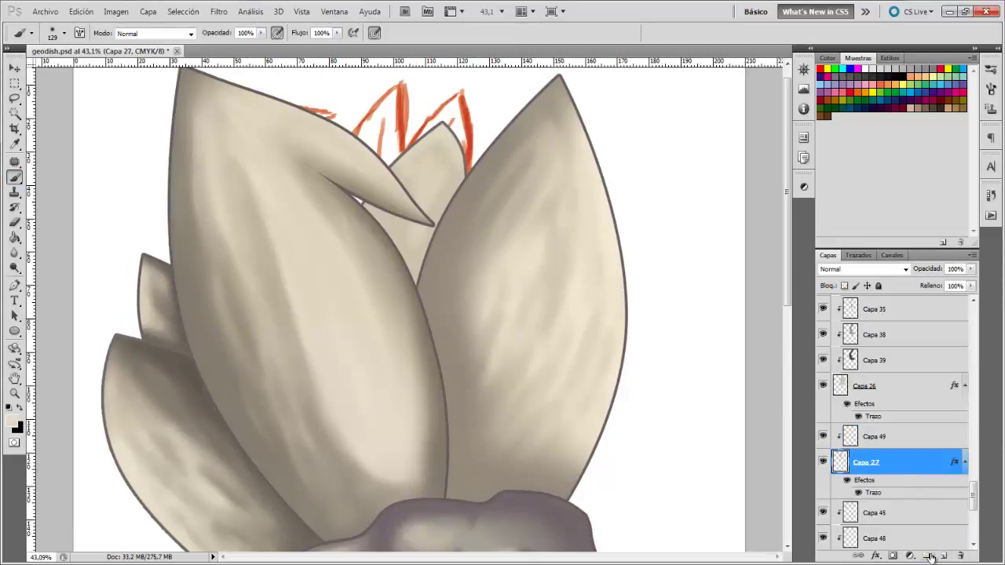
click(930, 556)
click(12, 423)
click(369, 511)
key(Return)
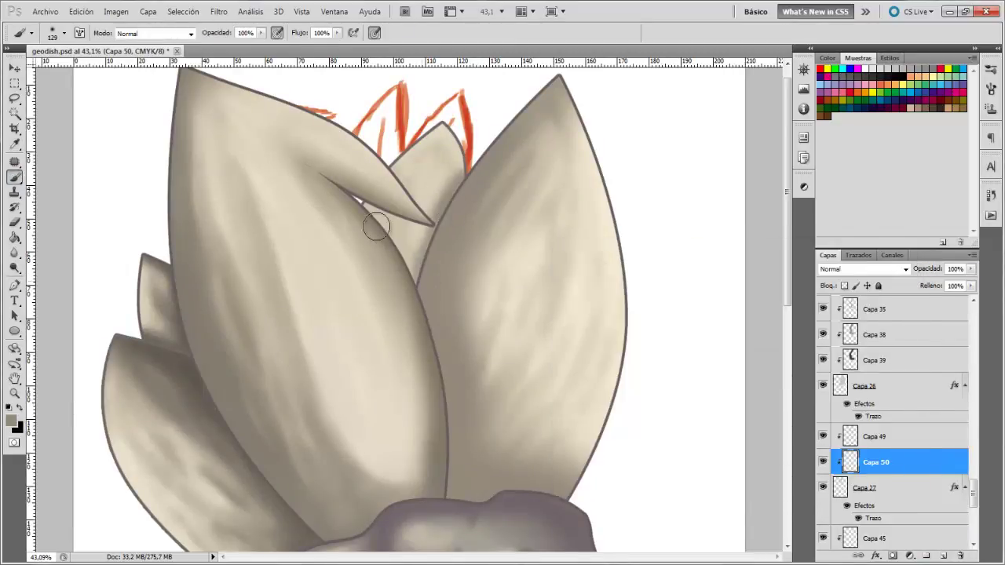
drag(376, 227, 374, 171)
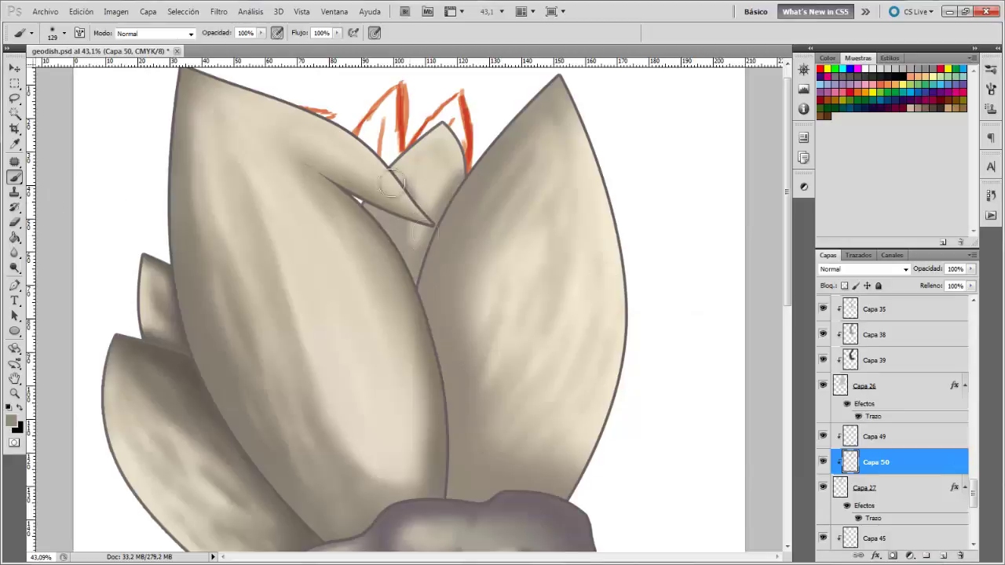
key(e)
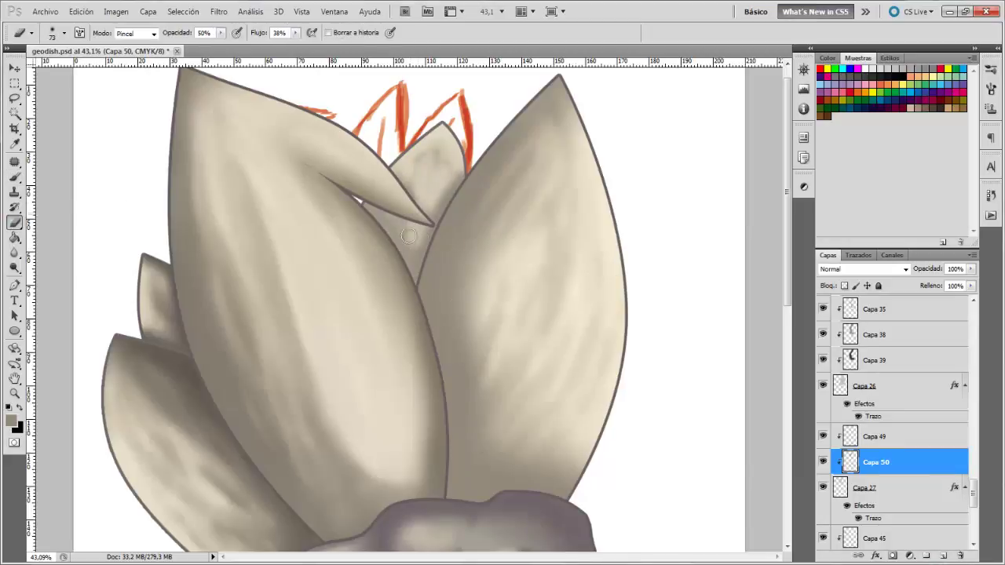
key(alt+bracketright)
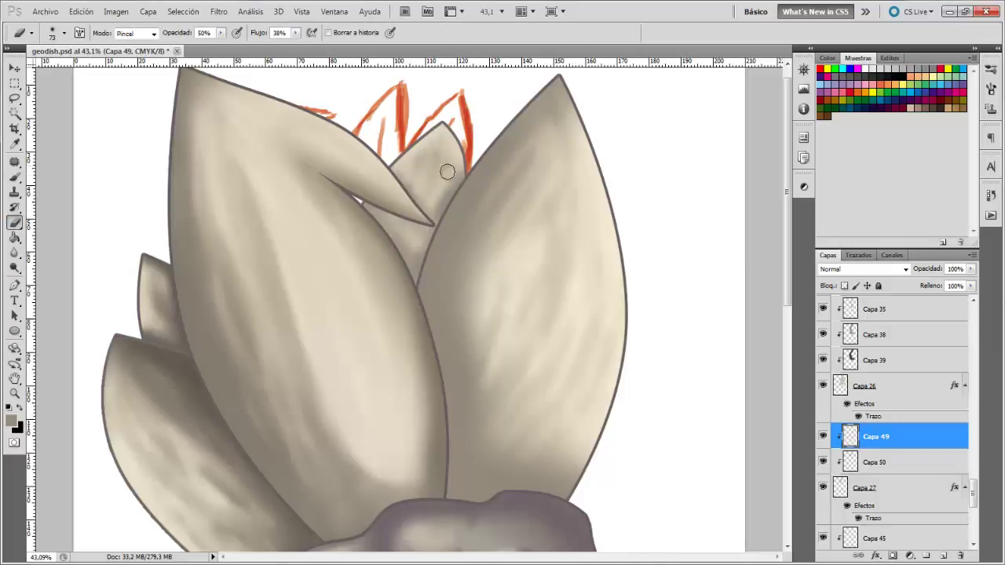
- Paint darker shading between the leaves on a new layer at 48% opacity
ctrl+click(943, 556)
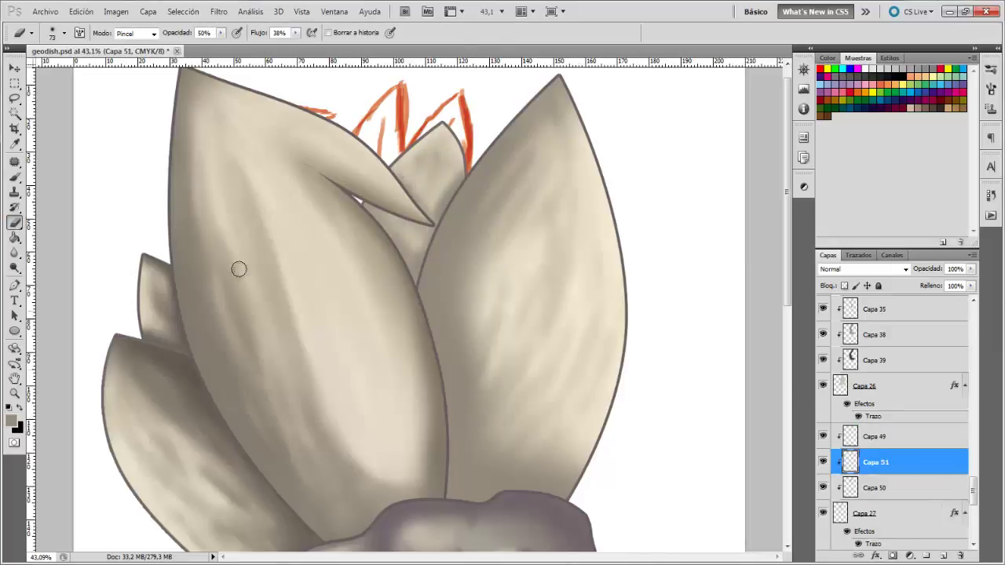
key(b)
click(12, 421)
click(911, 274)
mouse_move(462, 187)
mouse_down()
mouse_move(354, 202)
mouse_move(388, 218)
mouse_up()
drag(972, 269, 936, 286)
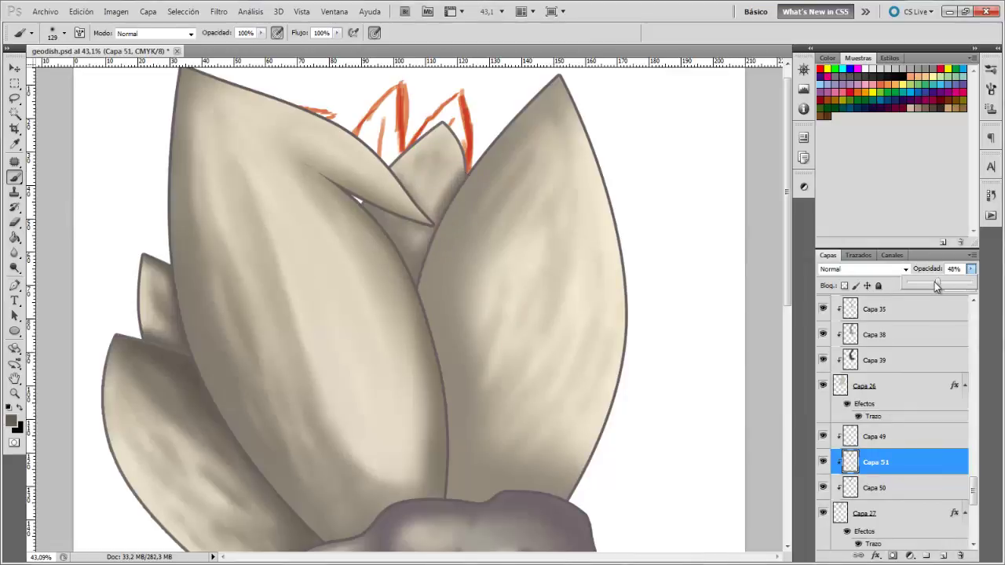
- Add a light beige highlight layer set to Luz fuerte at about 40% opacity
click(943, 555)
click(12, 422)
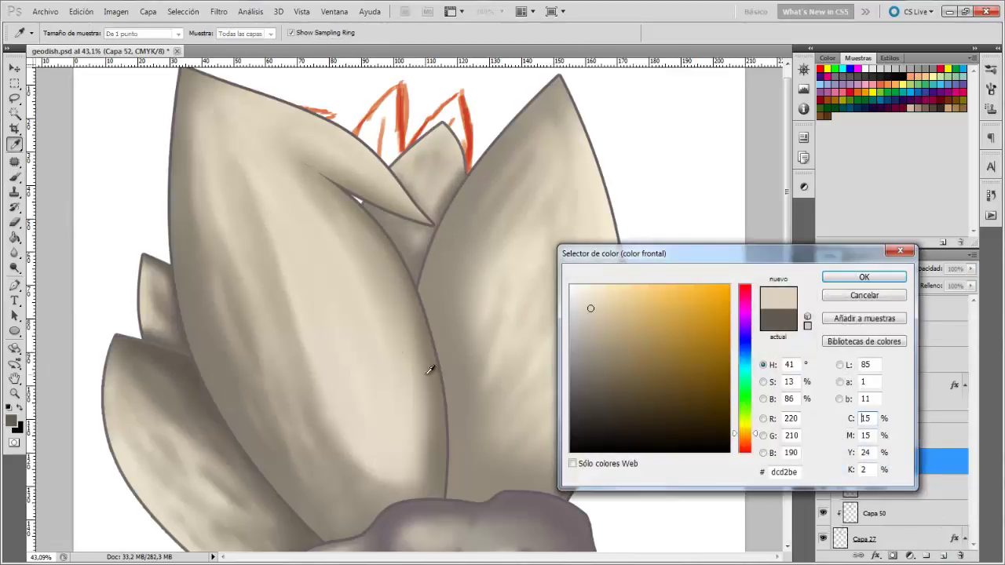
click(598, 287)
click(861, 276)
click(863, 269)
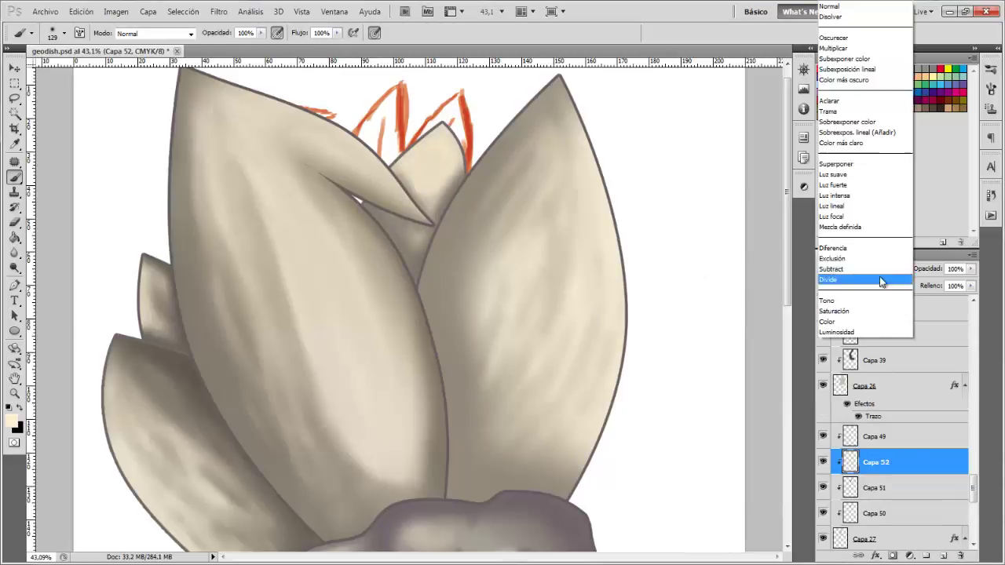
click(871, 198)
drag(971, 269, 934, 286)
- Marquee-select all the leaf layers with the Move tool and merge copies into Capa 11 copia
click(14, 393)
key(ctrl+0)
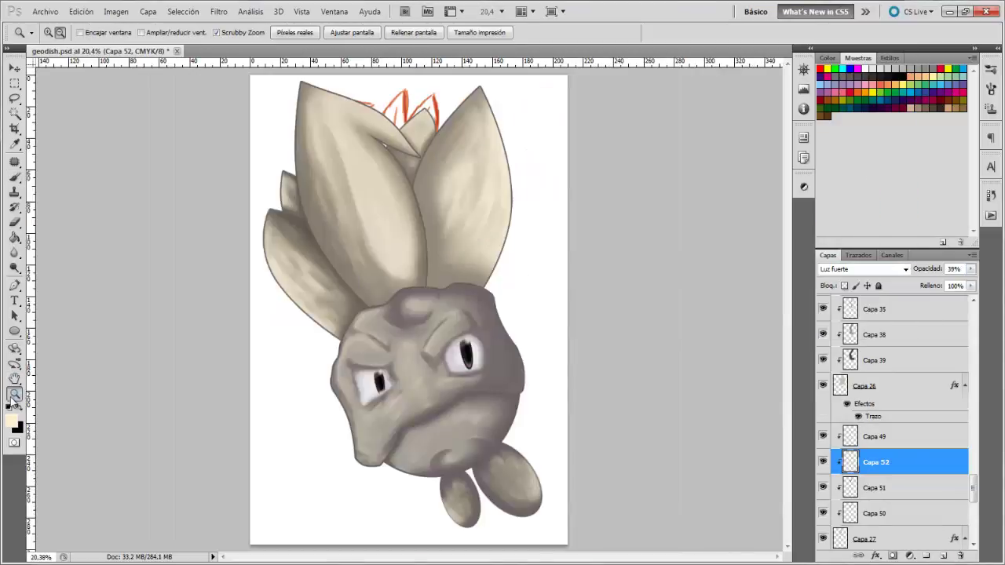
click(16, 66)
drag(213, 100, 547, 268)
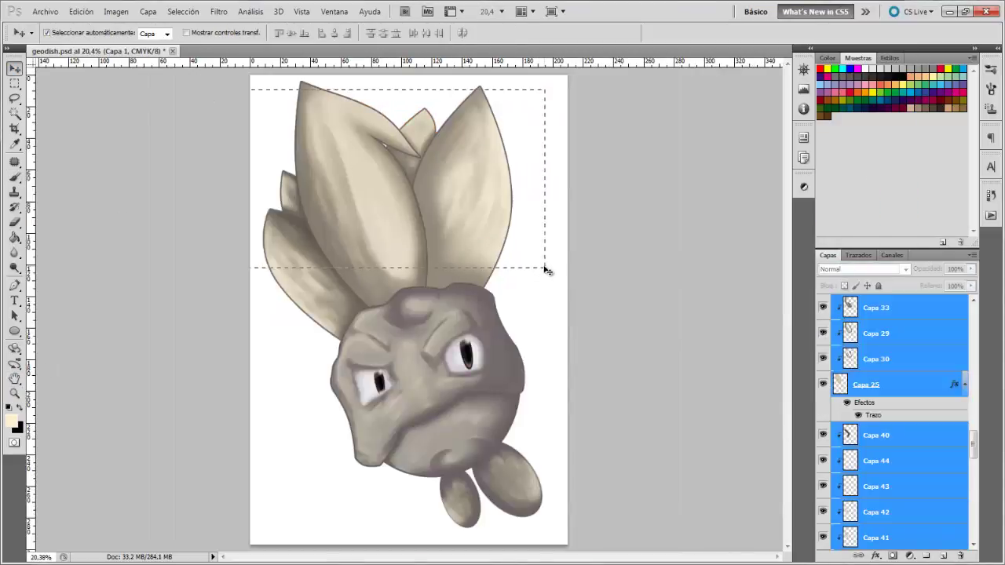
right_click(906, 410)
click(856, 144)
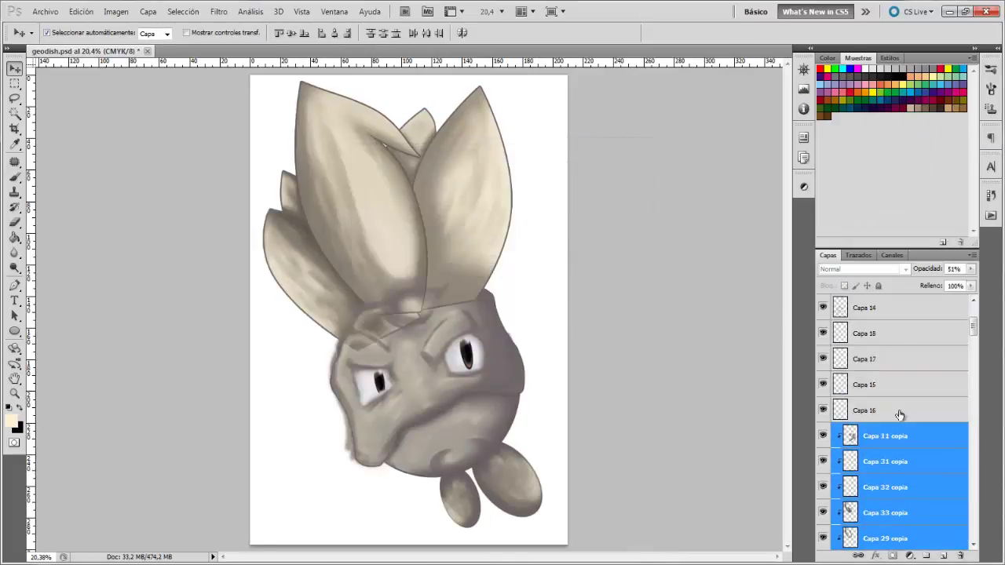
key(ctrl+e)
scroll(870, 402, down, 3)
right_click(870, 402)
key(Escape)
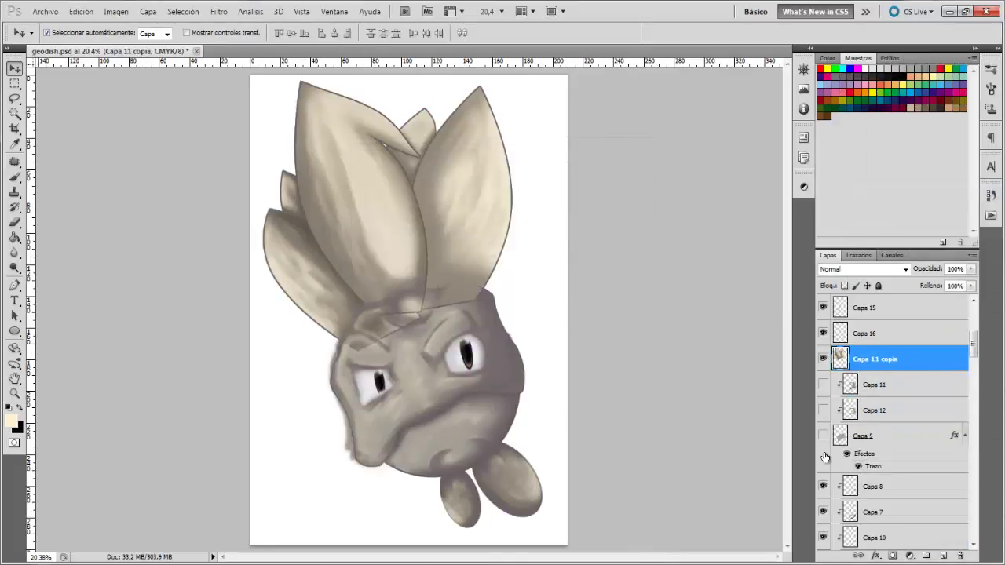
scroll(824, 451, down, 5)
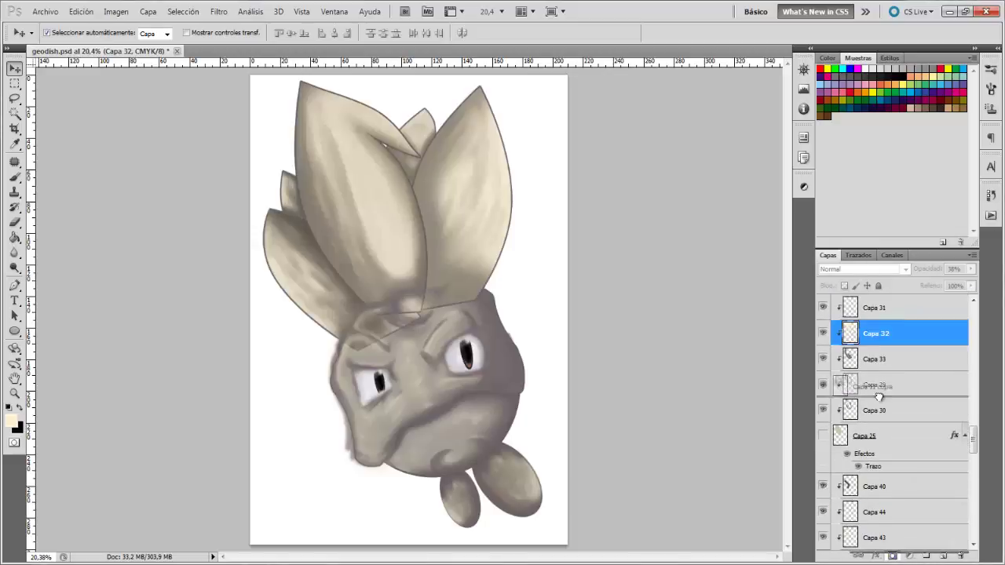
- Free-transform Capa 11 copia so the leaves tilt right and stretch down into the rock head
key(ctrl+t)
mouse_move(514, 78)
mouse_down()
mouse_move(497, 115)
mouse_move(516, 113)
mouse_up()
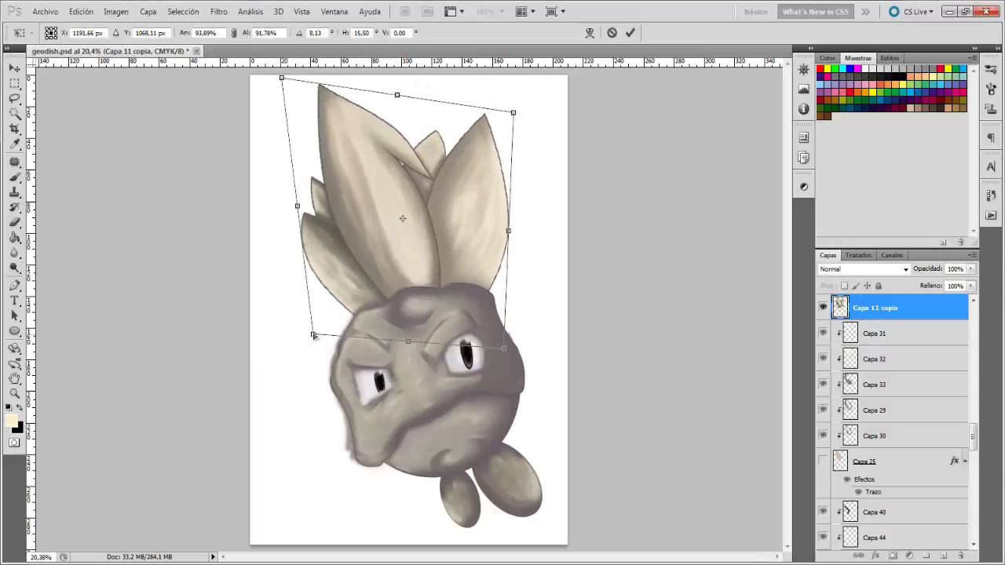
drag(267, 335, 291, 325)
mouse_move(281, 79)
mouse_down()
mouse_move(276, 61)
mouse_move(303, 90)
mouse_up()
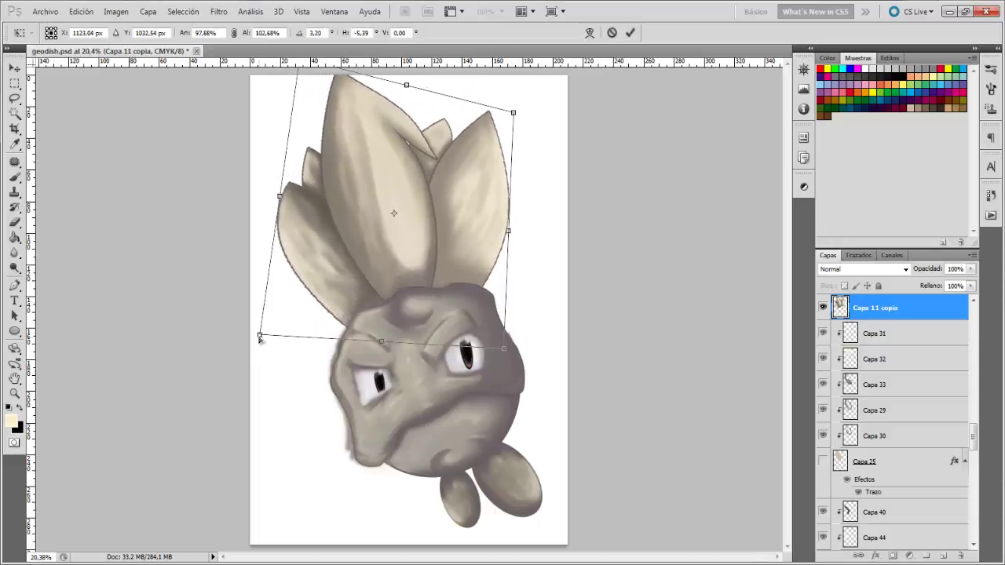
drag(289, 325, 263, 354)
drag(503, 348, 454, 354)
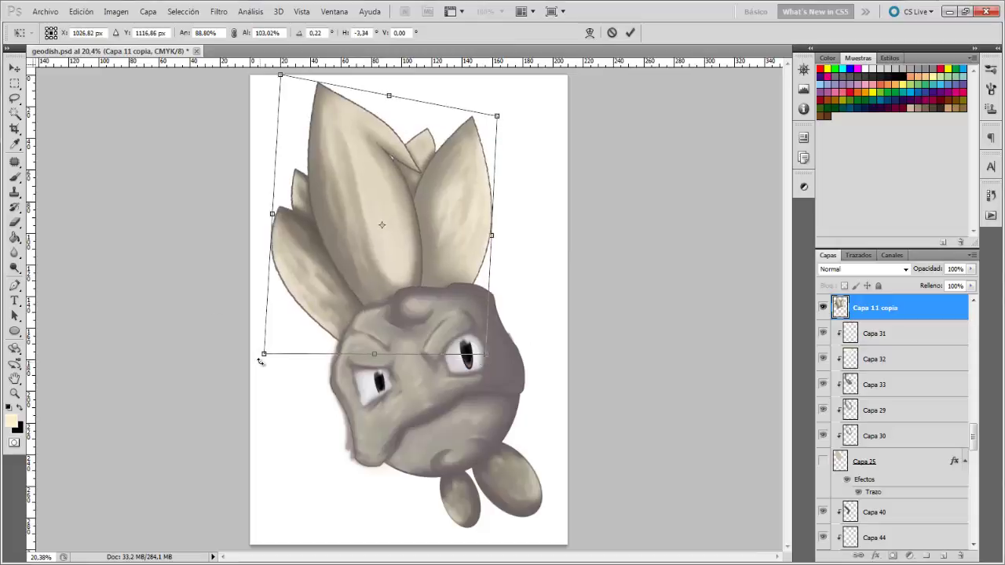
drag(269, 360, 273, 359)
drag(281, 75, 290, 71)
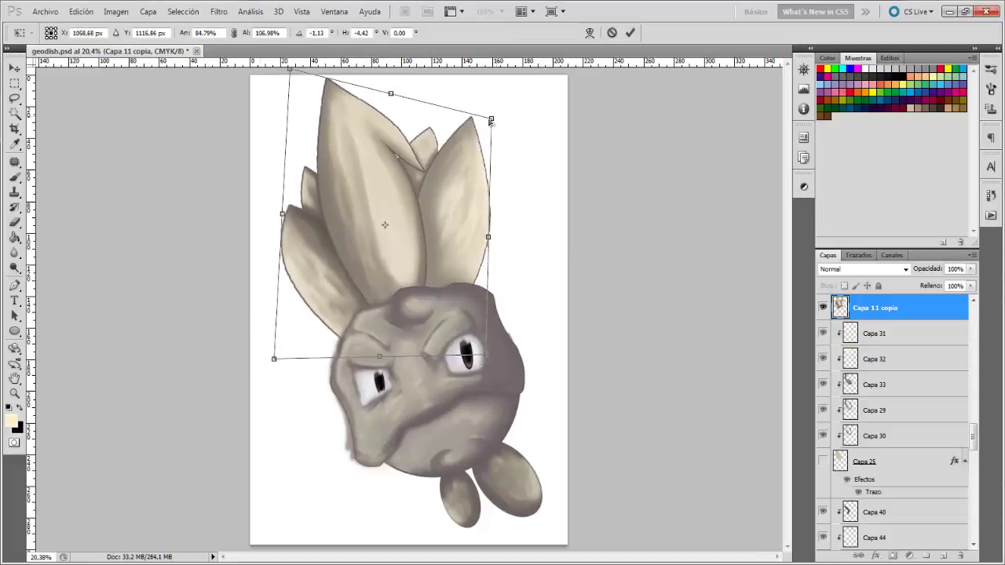
drag(490, 120, 502, 127)
drag(273, 359, 279, 343)
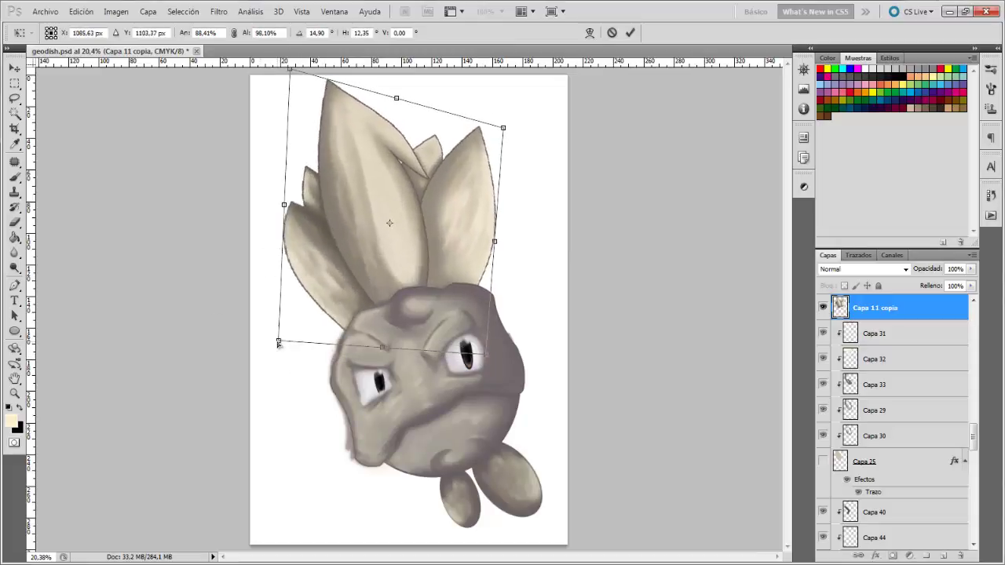
drag(382, 356, 380, 371)
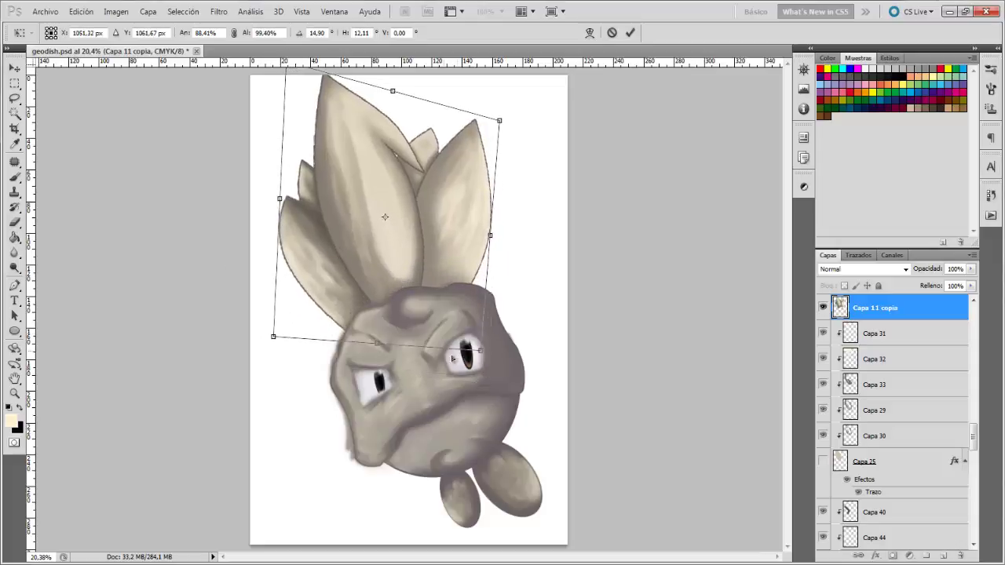
key(Return)
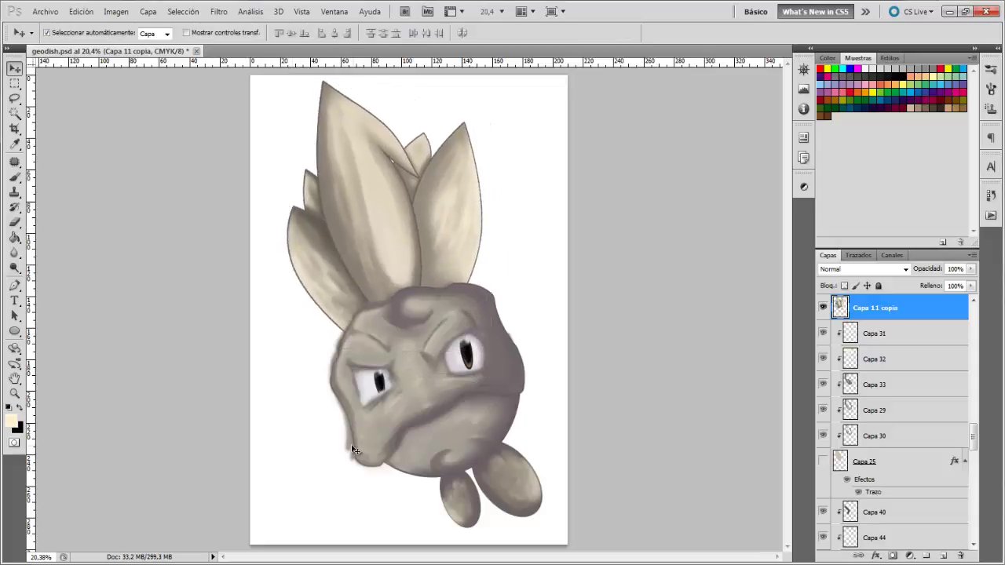
- Select Capa 13 through Capa 16 and apply Crear máscara de recorte to clip them
click(354, 450)
click(823, 308)
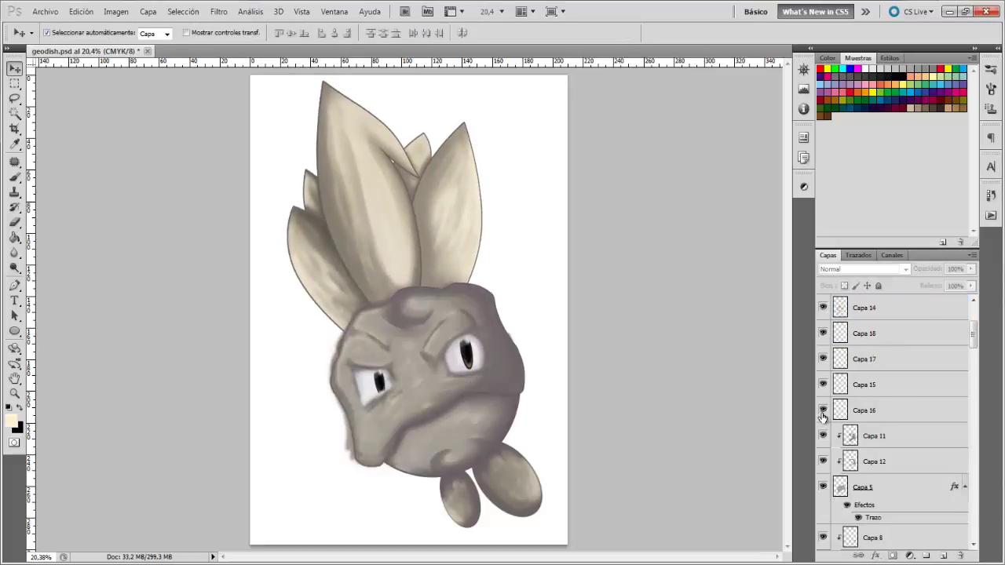
scroll(823, 400, up, 1)
scroll(823, 377, up, 2)
shift+click(864, 359)
scroll(864, 377, down, 2)
shift+click(882, 438)
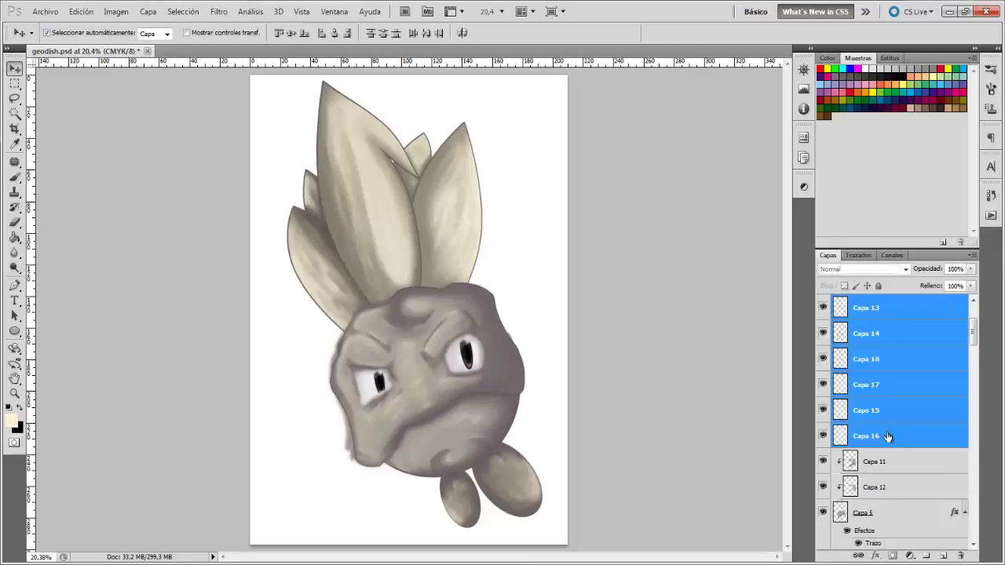
right_click(881, 437)
click(844, 275)
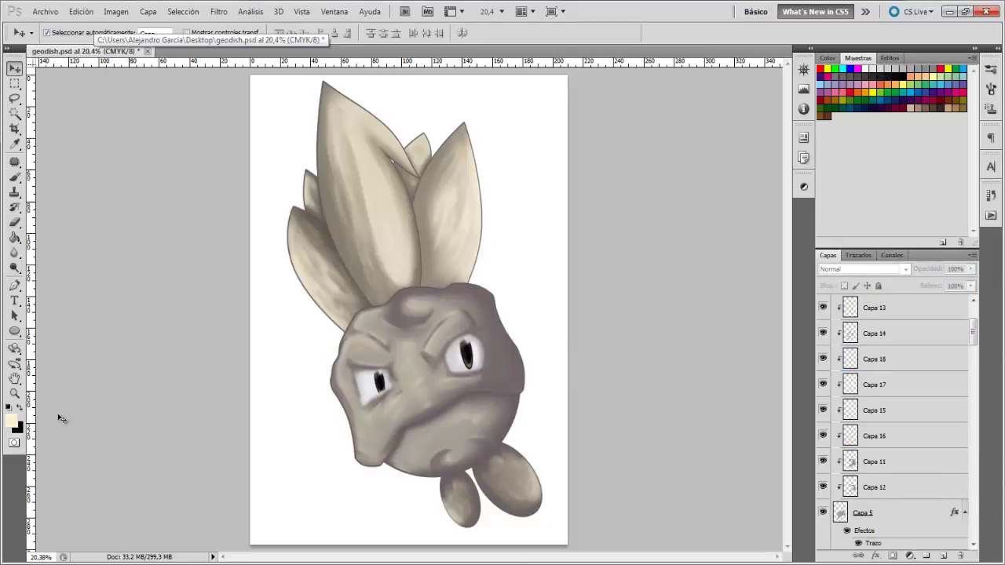
scroll(864, 472, down, 5)
scroll(863, 518, down, 5)
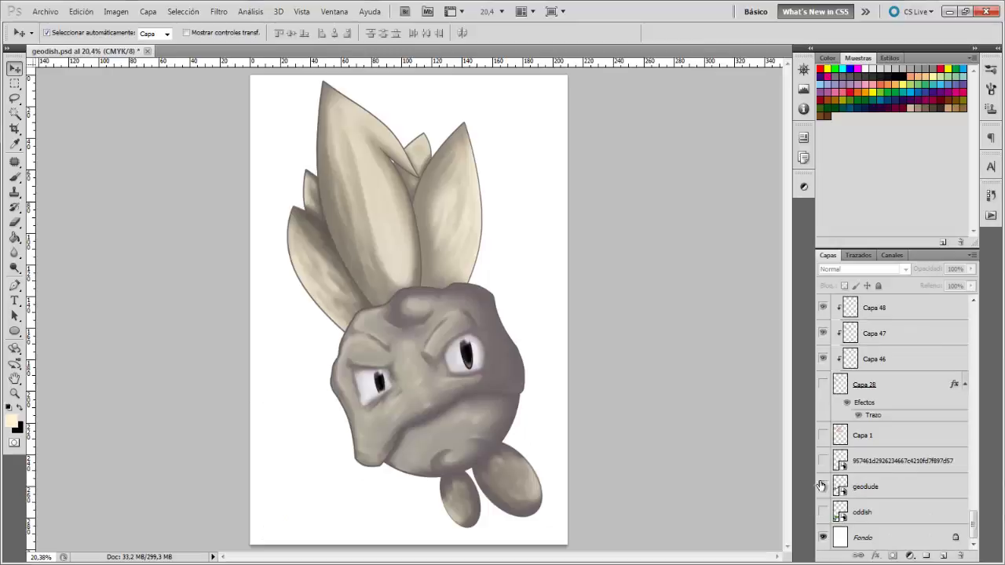